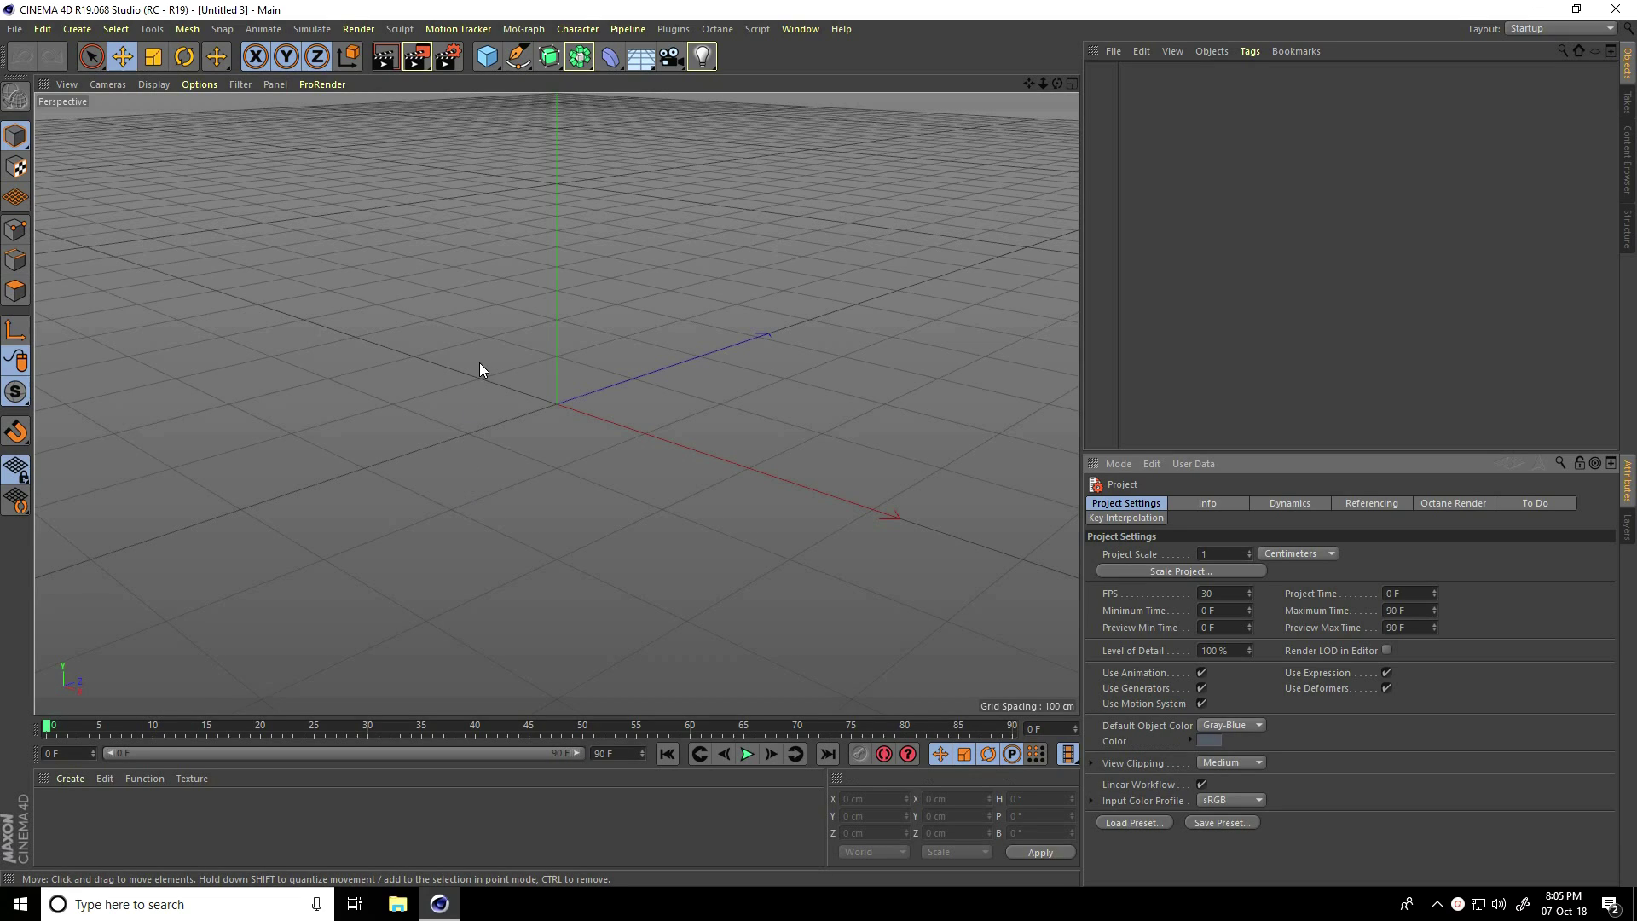
# - Open the primitive objects palette from the Cube icon in the top toolbar
pyautogui.click(487, 56)
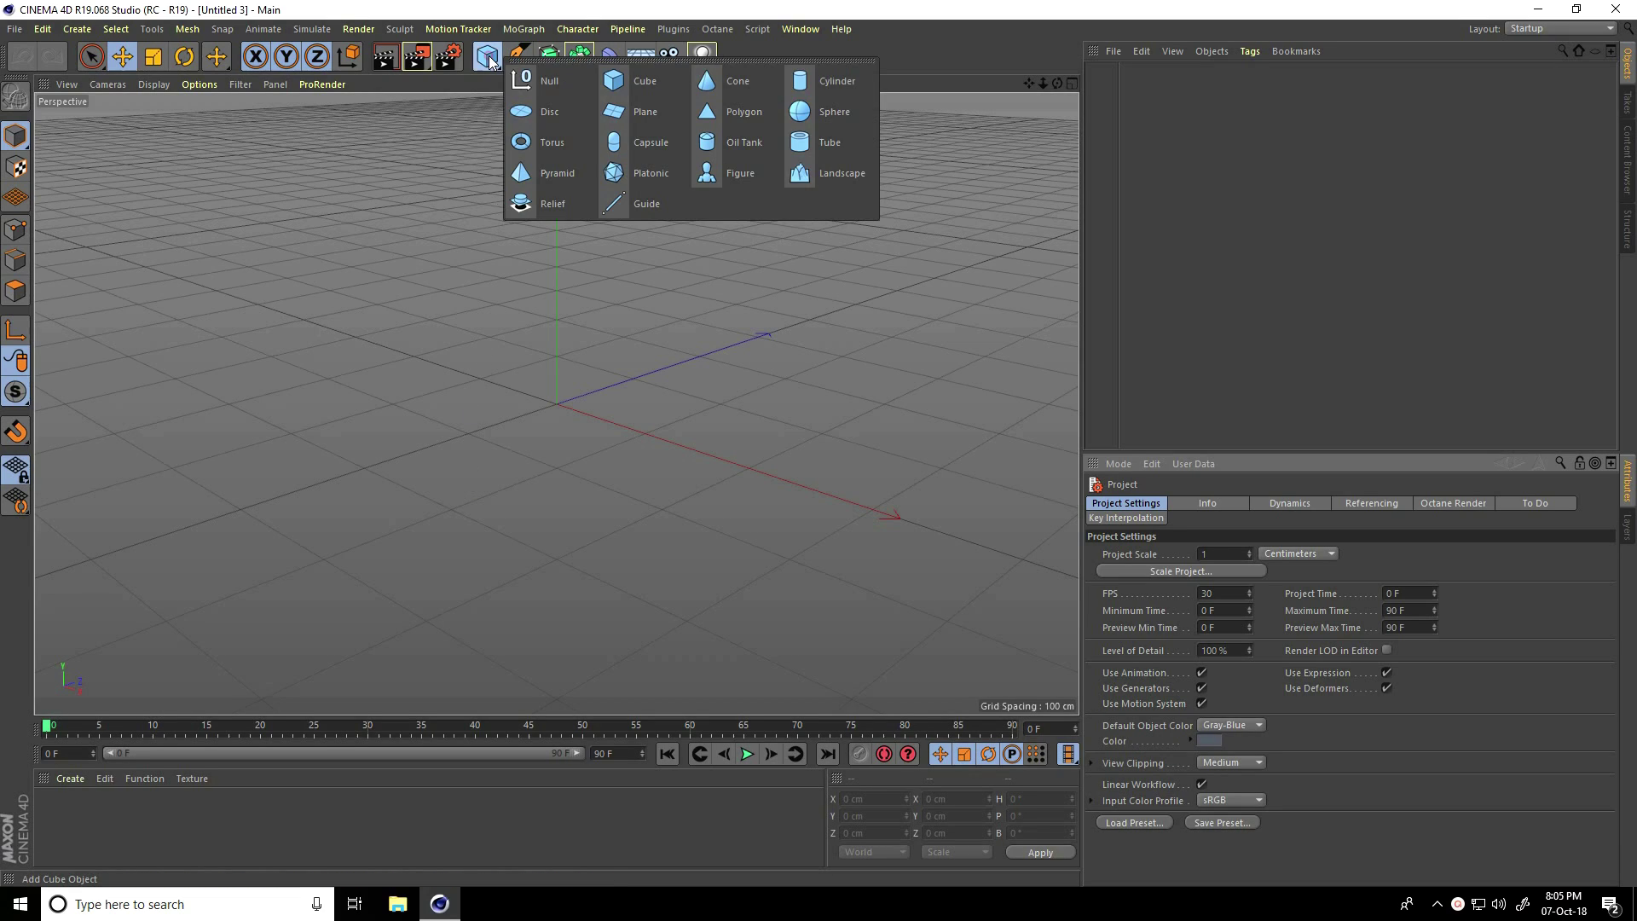
# - Add a Tube primitive and display it with Gouraud Shading (Lines)
pyautogui.click(821, 150)
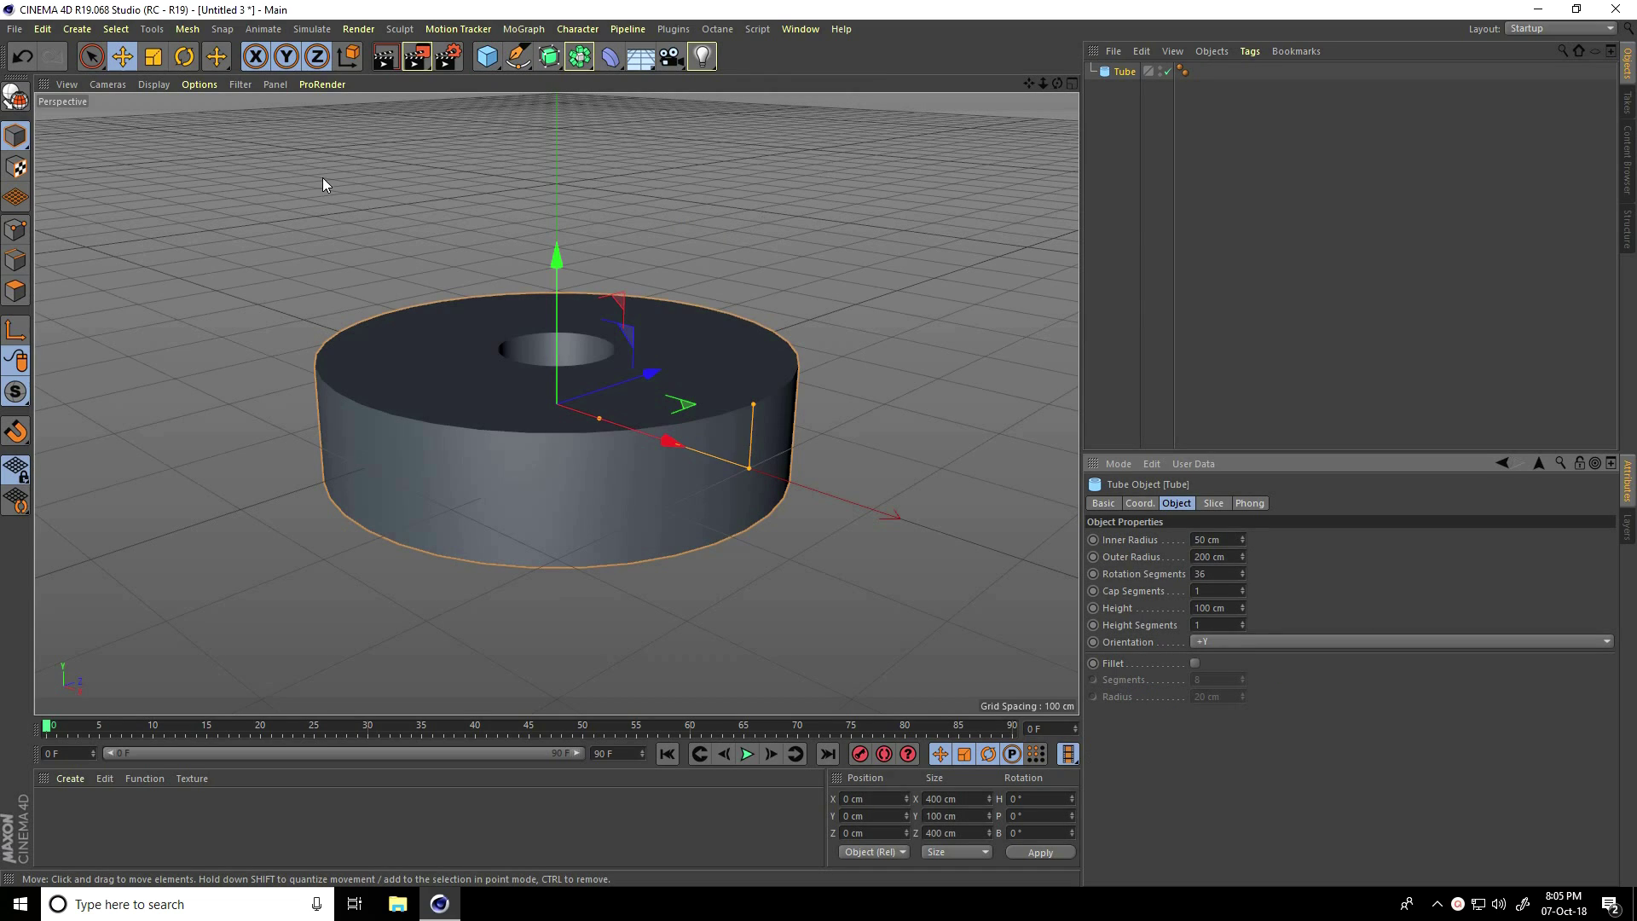
pyautogui.click(165, 84)
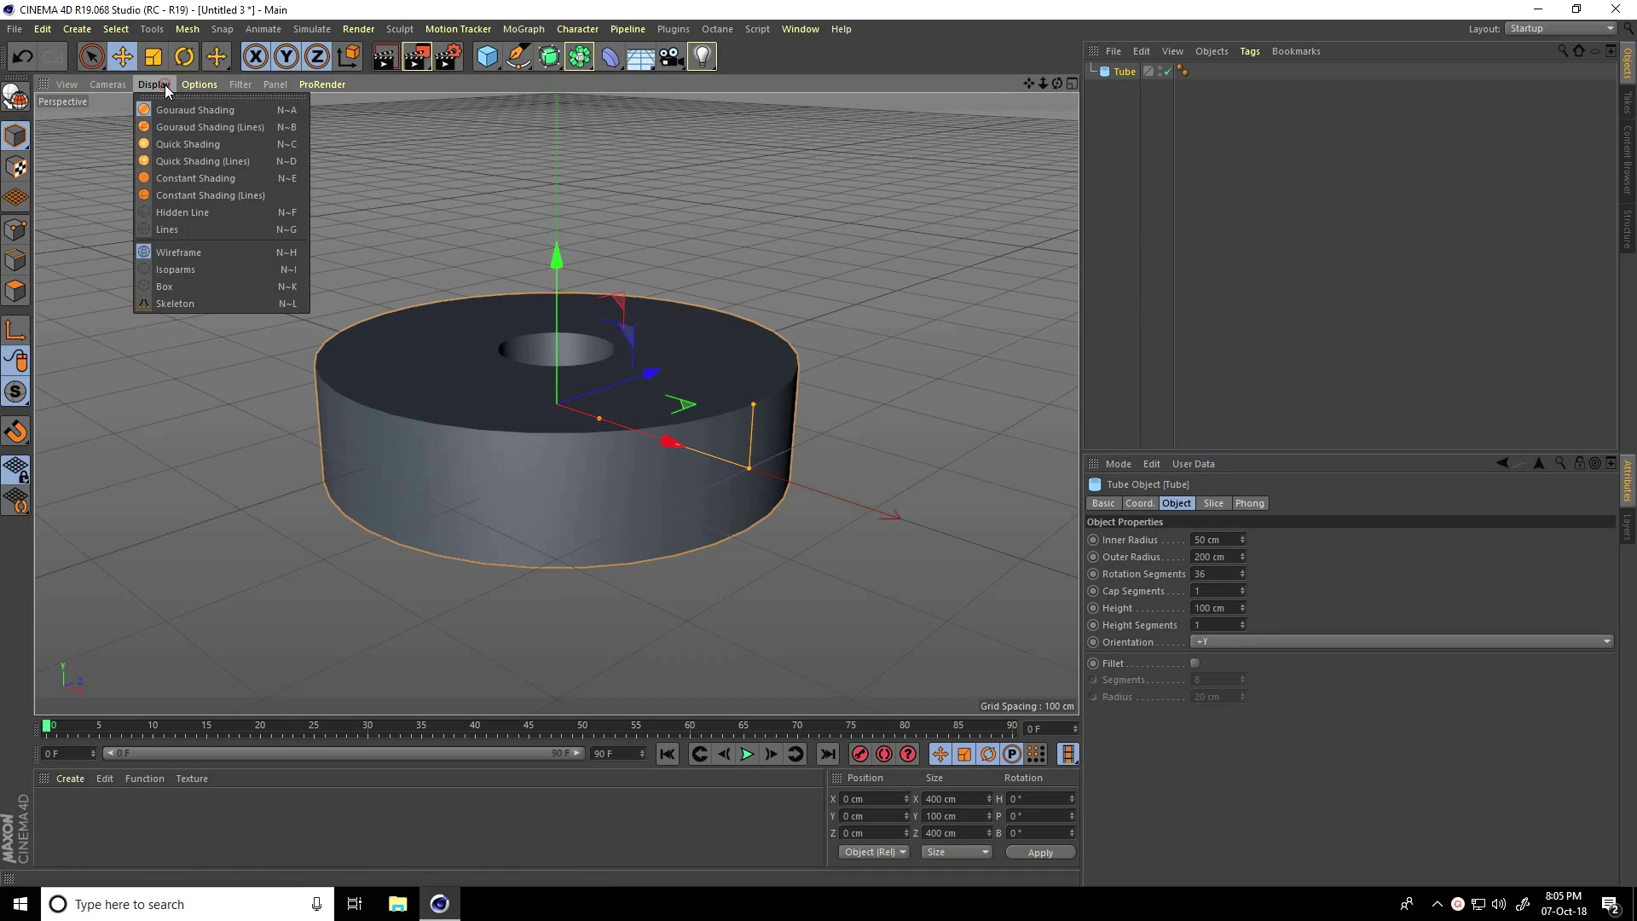
pyautogui.click(236, 128)
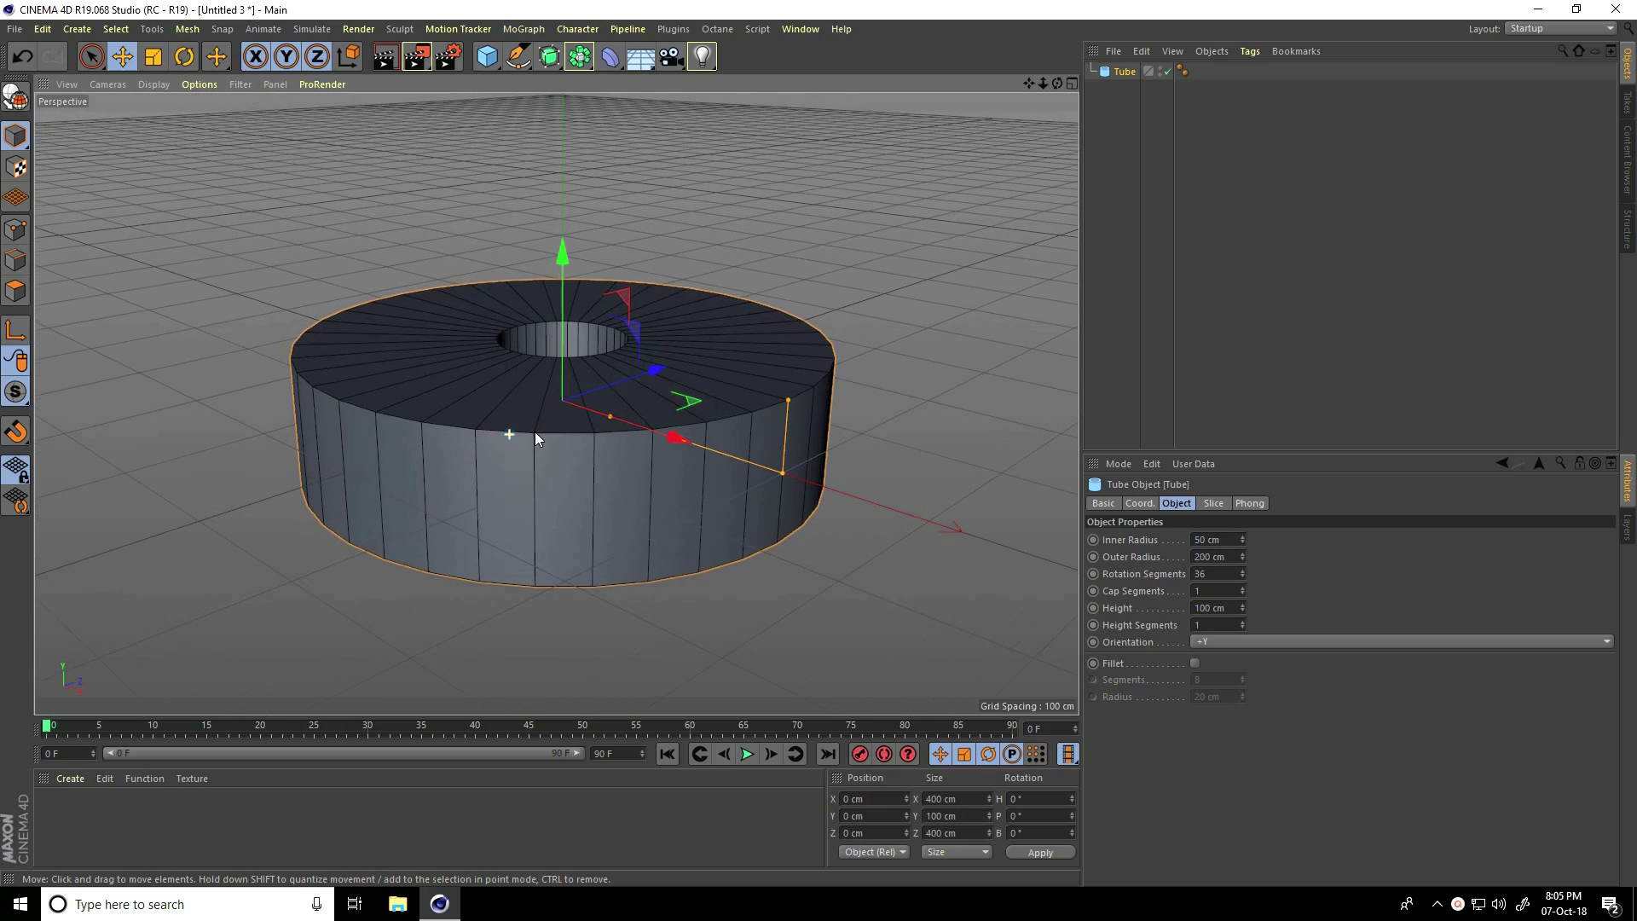
pyautogui.keyDown('alt'); pyautogui.moveTo(535, 433); pyautogui.dragTo(536, 489); pyautogui.keyUp('alt')
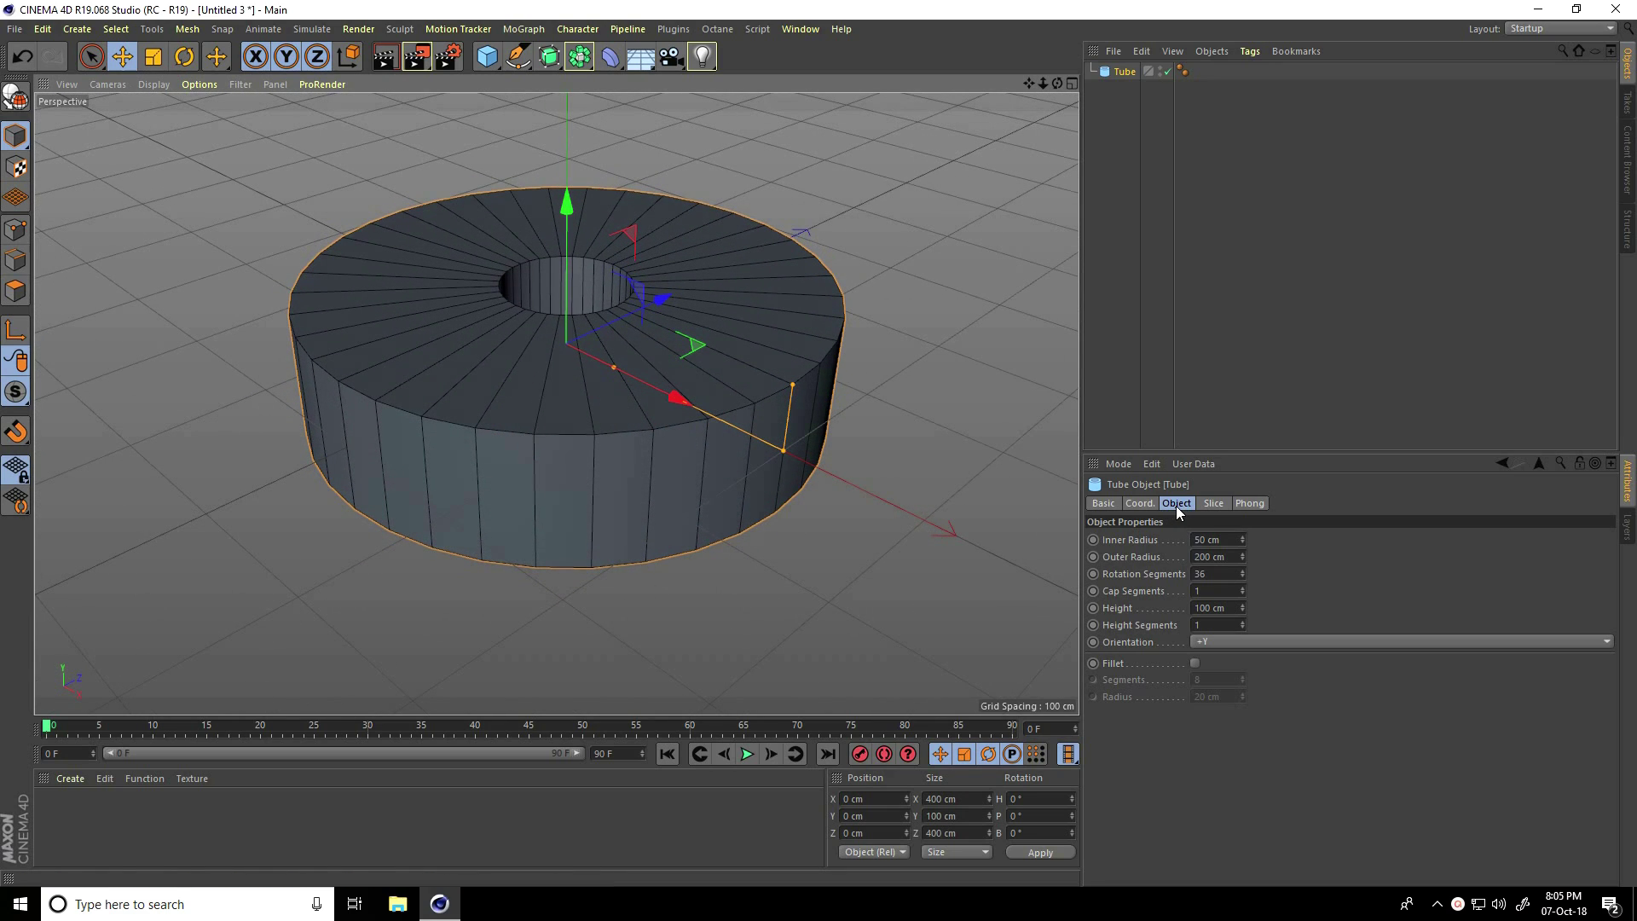
# - Set the tube to 150 cm inner radius, 100 rotation segments, 10 cap segments, 8 cm height
pyautogui.click(1201, 540)
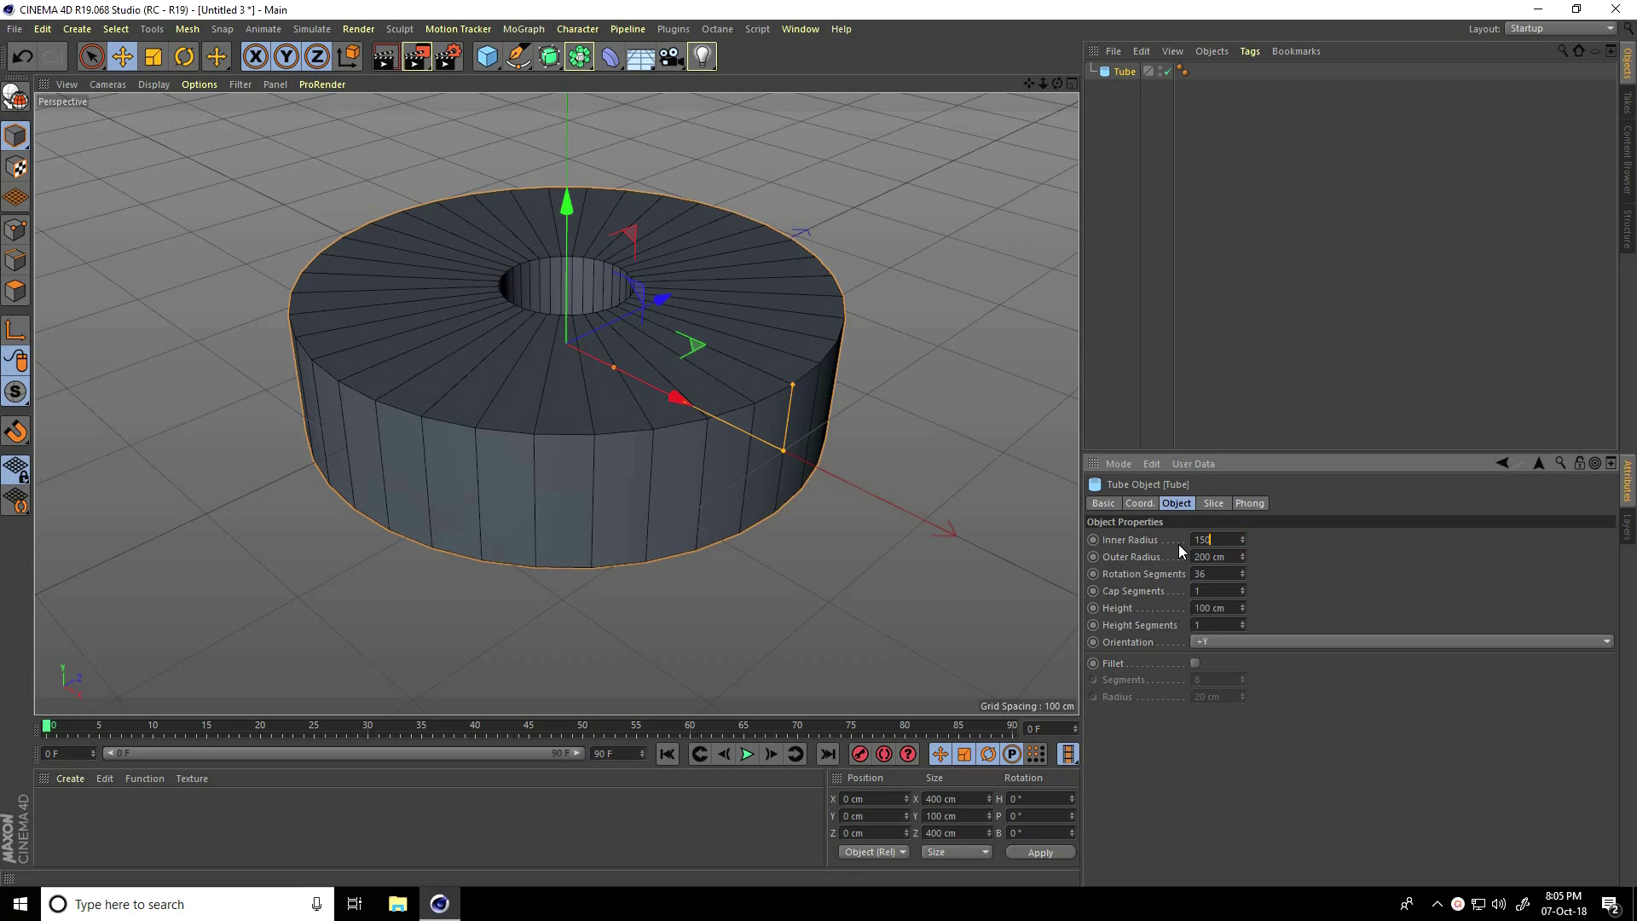
pyautogui.press('Return')
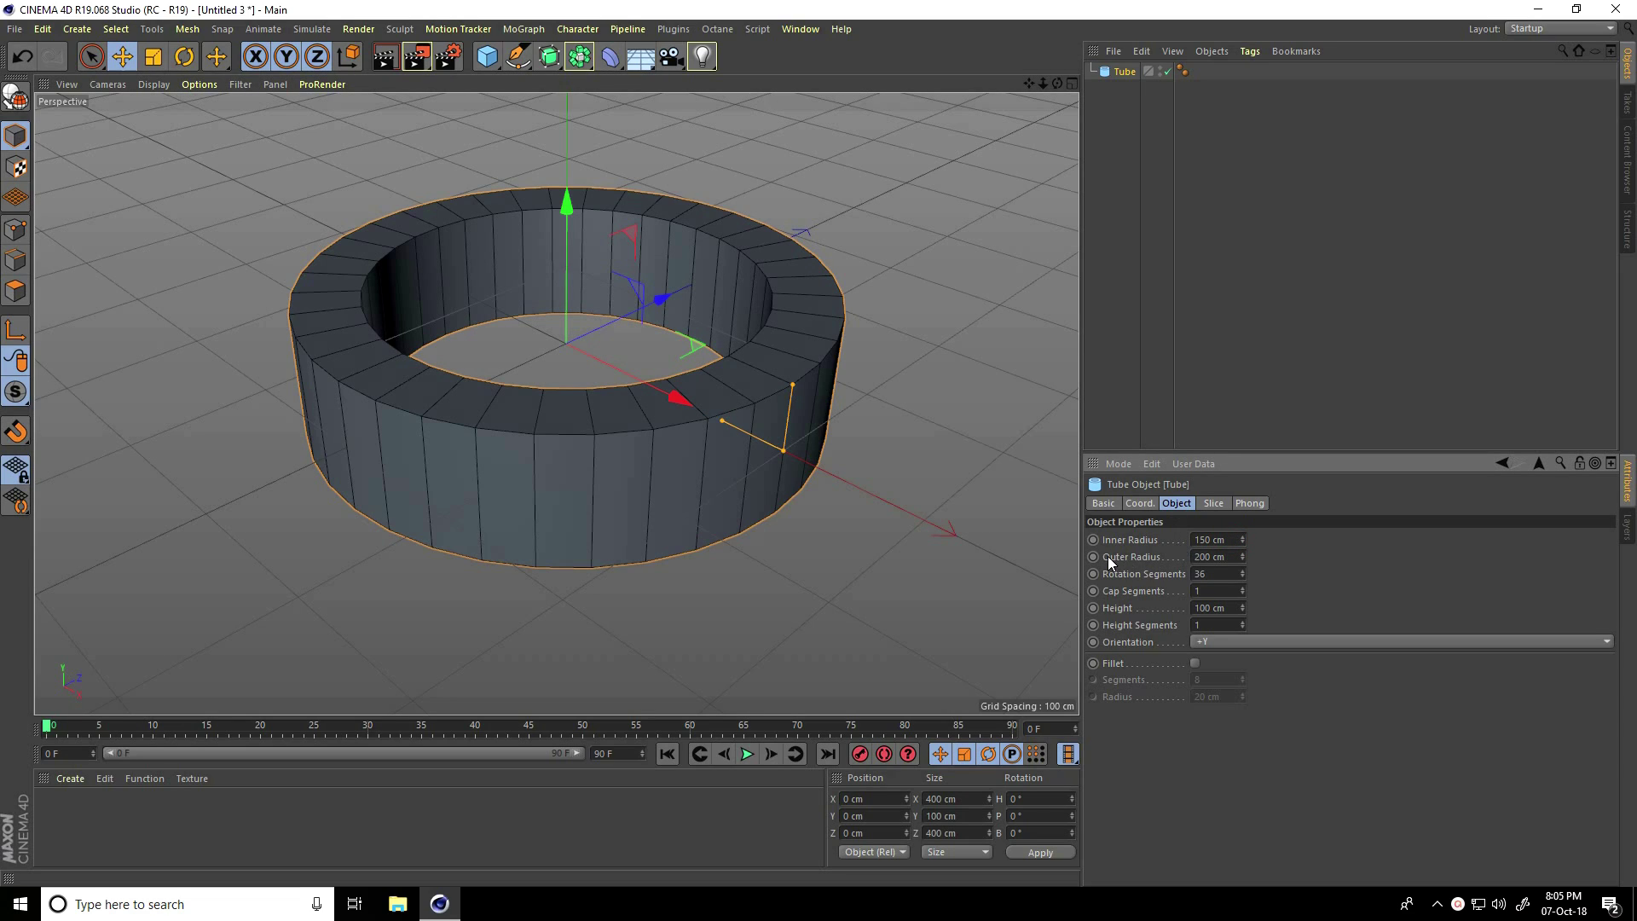
pyautogui.click(1195, 560)
pyautogui.click(1219, 573)
pyautogui.write('100')
pyautogui.press('Return')
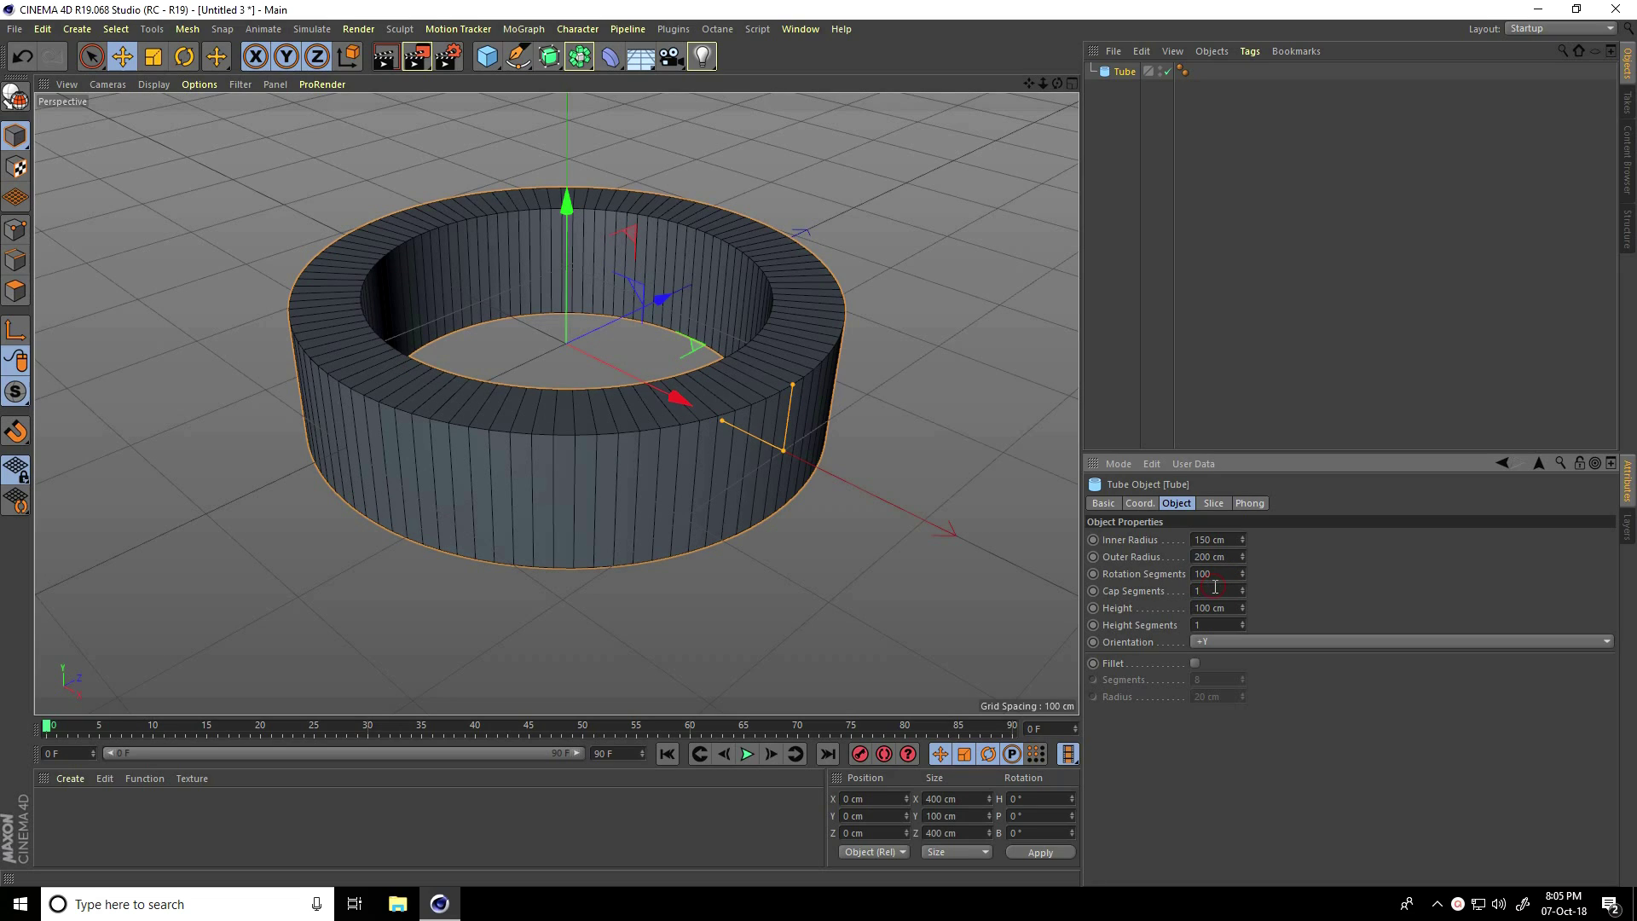
pyautogui.write('0')
pyautogui.press('Return')
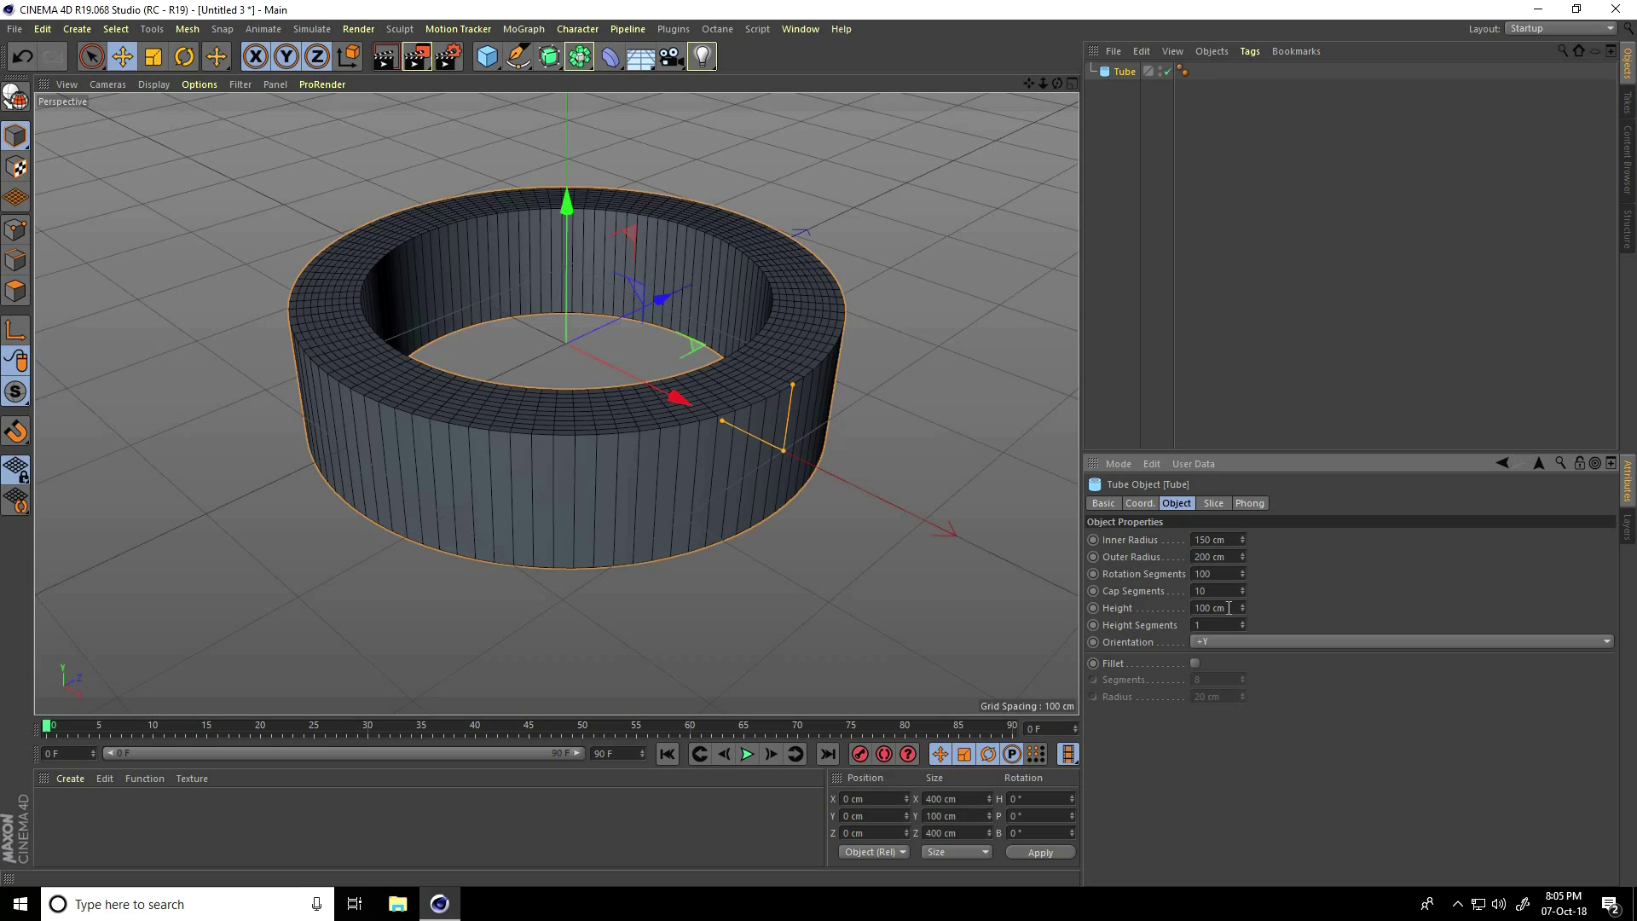
pyautogui.moveTo(1228, 608); pyautogui.dragTo(1178, 612)
pyautogui.press('Return')
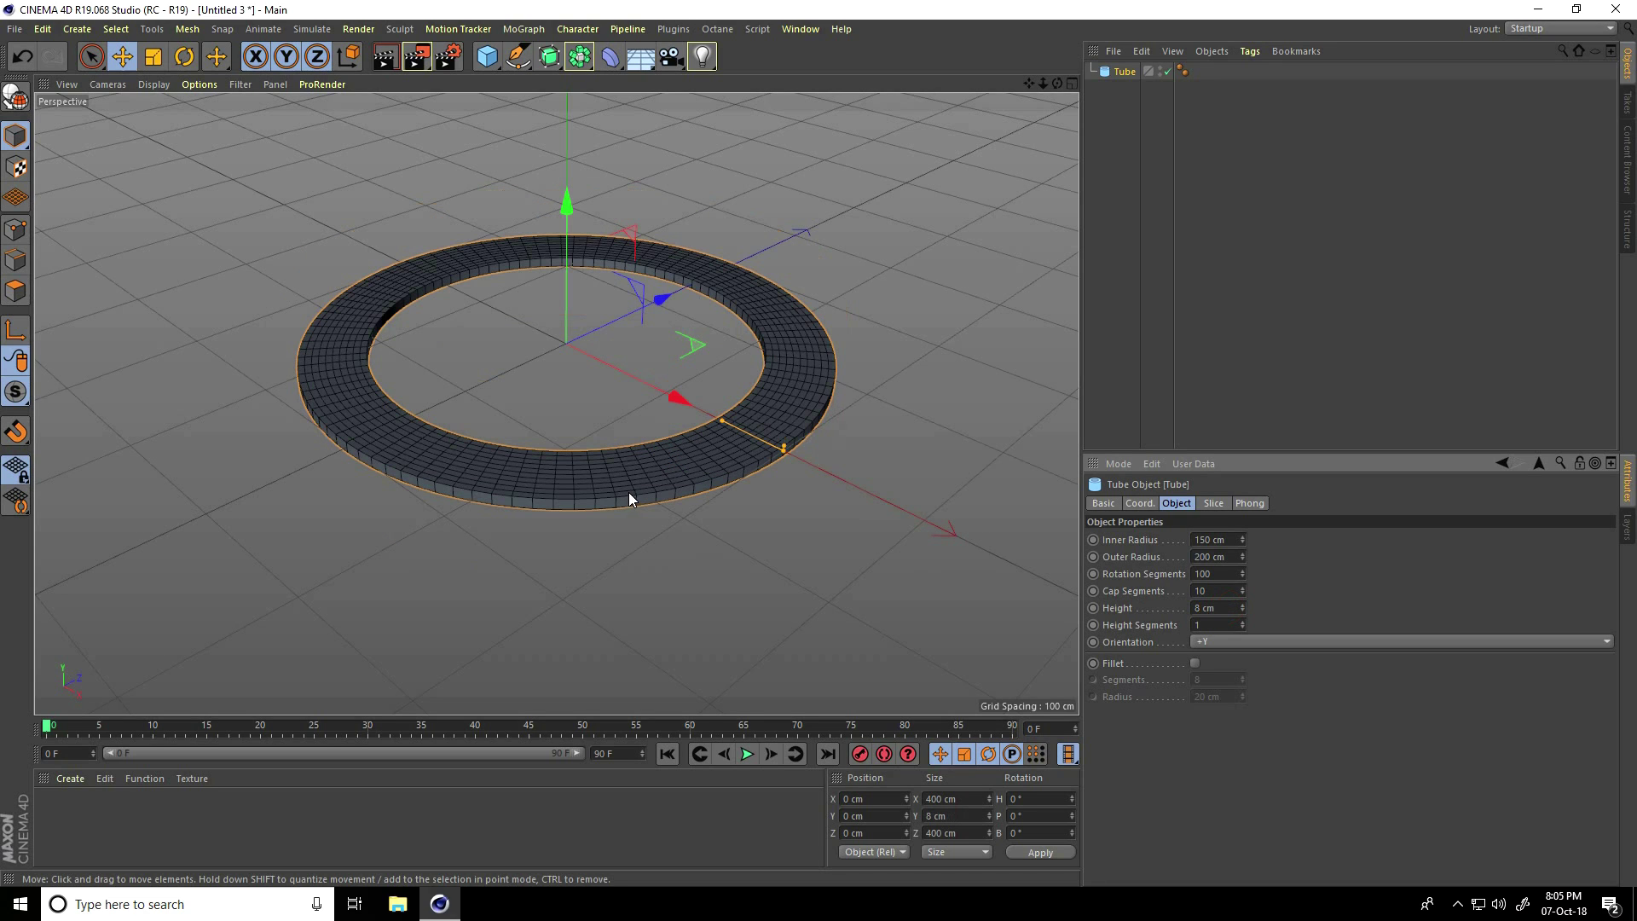
# - Set the tube's height segments to 10
pyautogui.scroll(4, 724, 450)
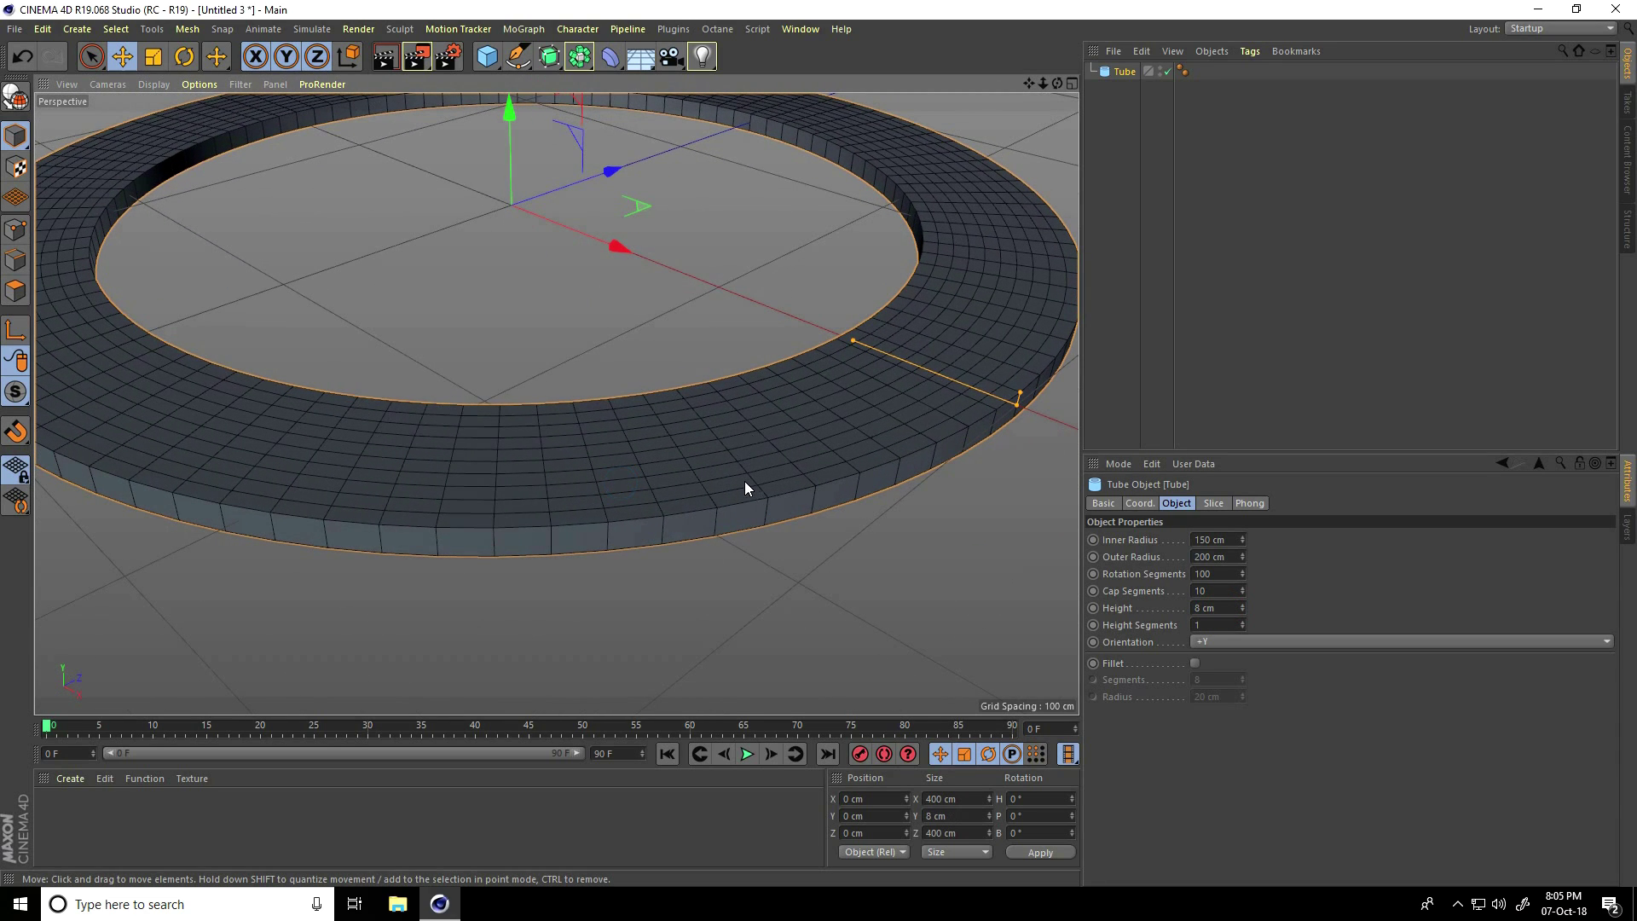
pyautogui.scroll(3, 745, 481)
pyautogui.click(1228, 624)
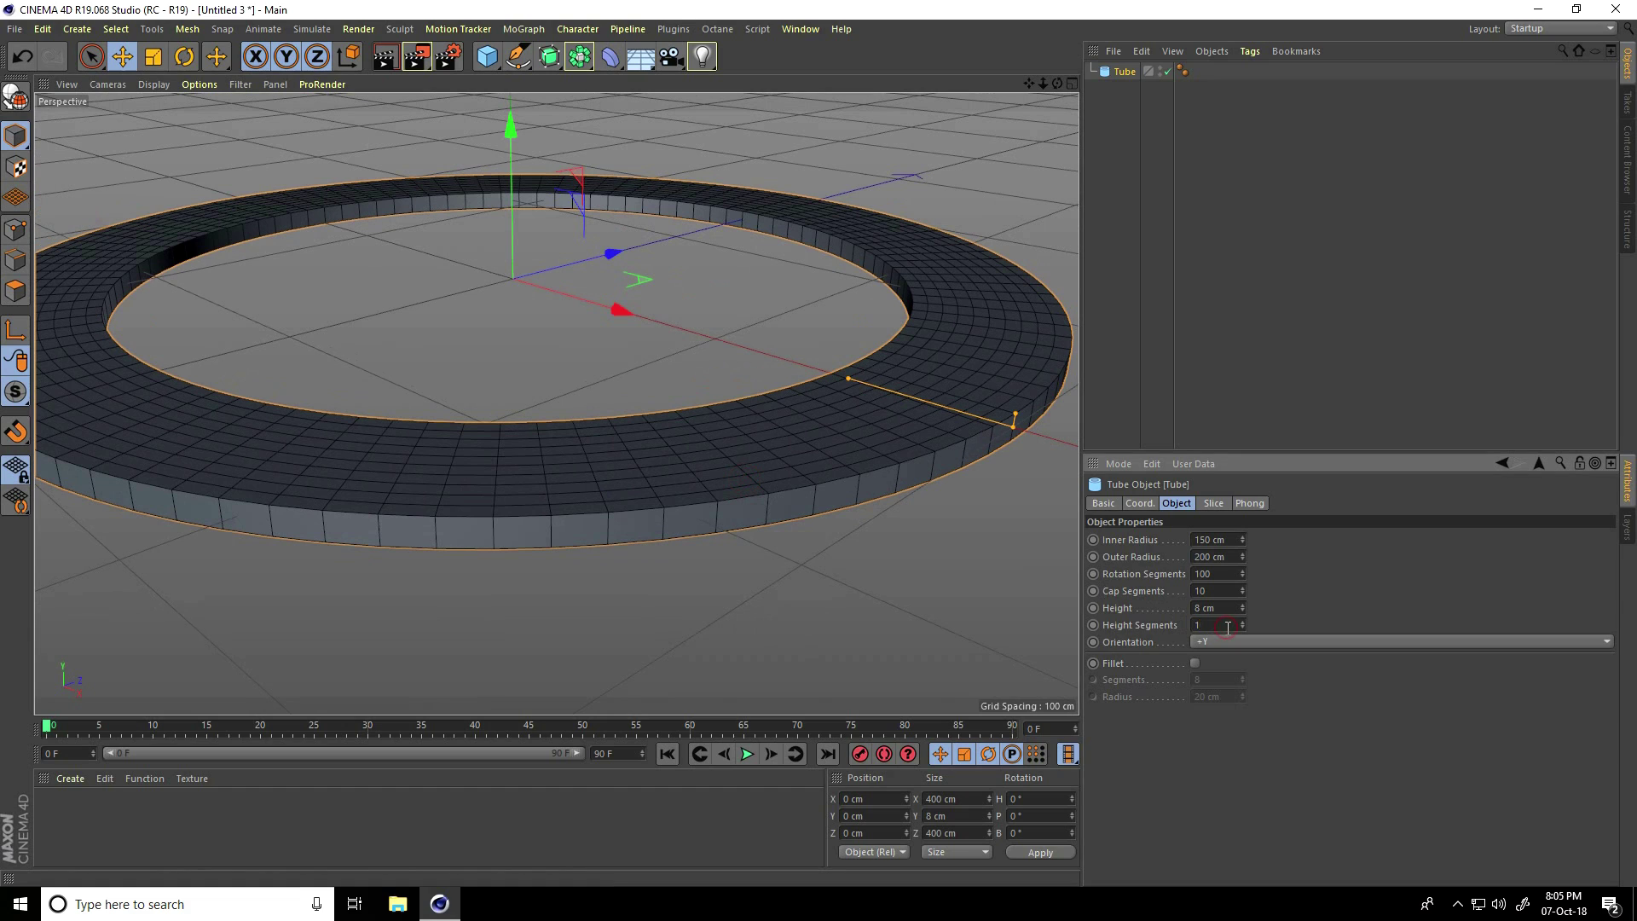
pyautogui.write('0')
pyautogui.press('Return')
# - Enable Fillet on the tube with a 0.5 cm radius for slightly rounded edges
pyautogui.scroll(5, 725, 503)
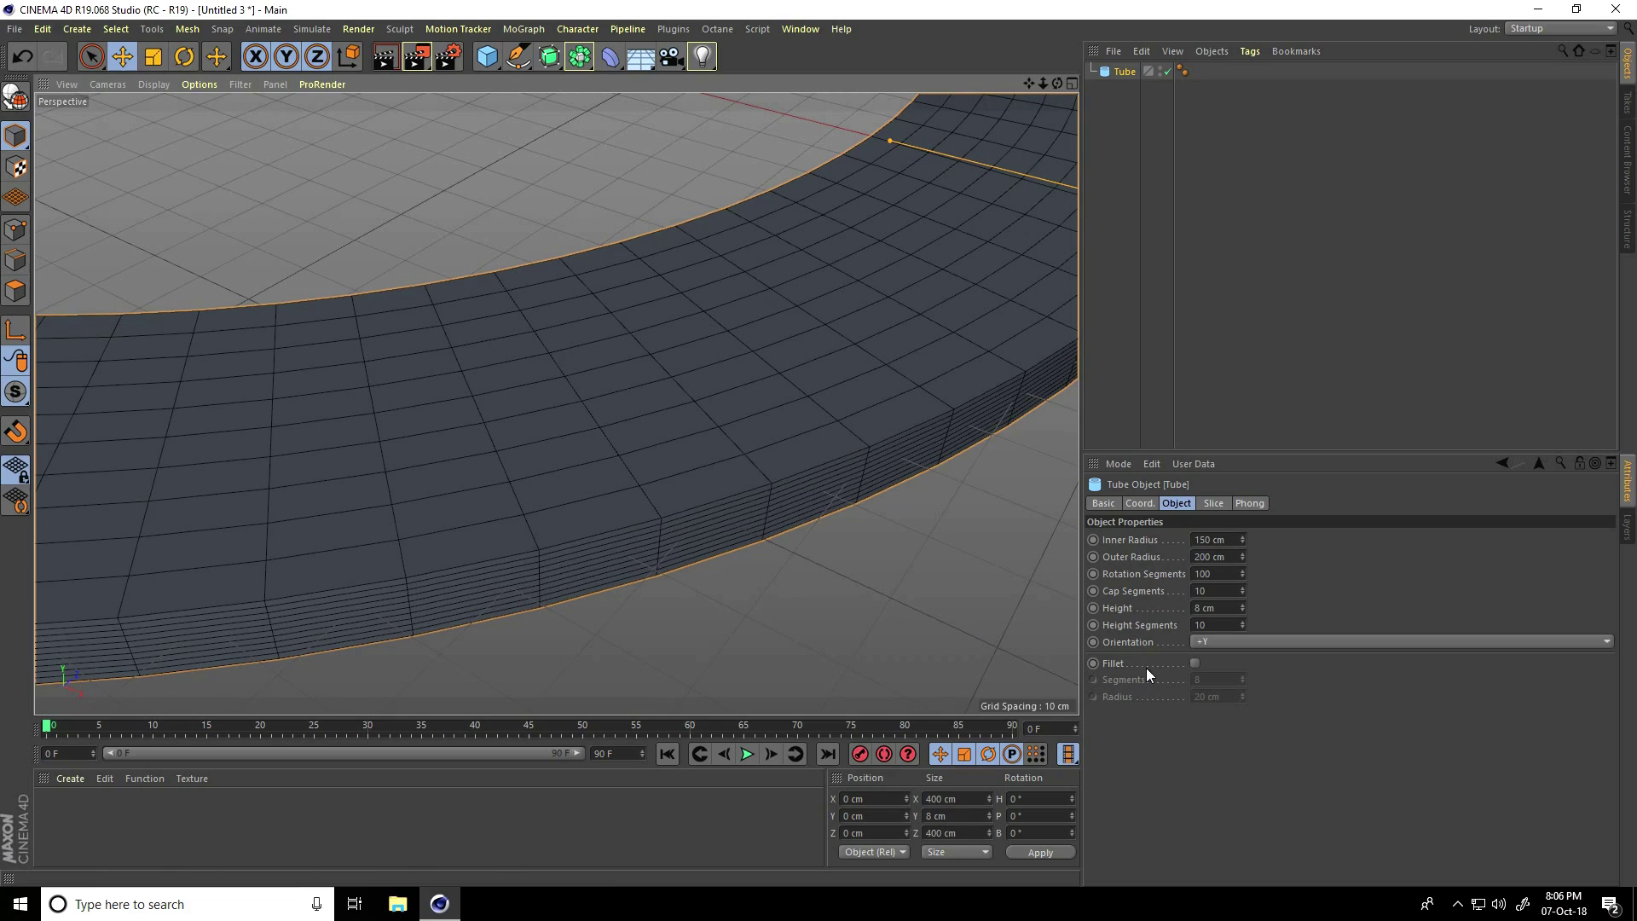
pyautogui.click(1194, 665)
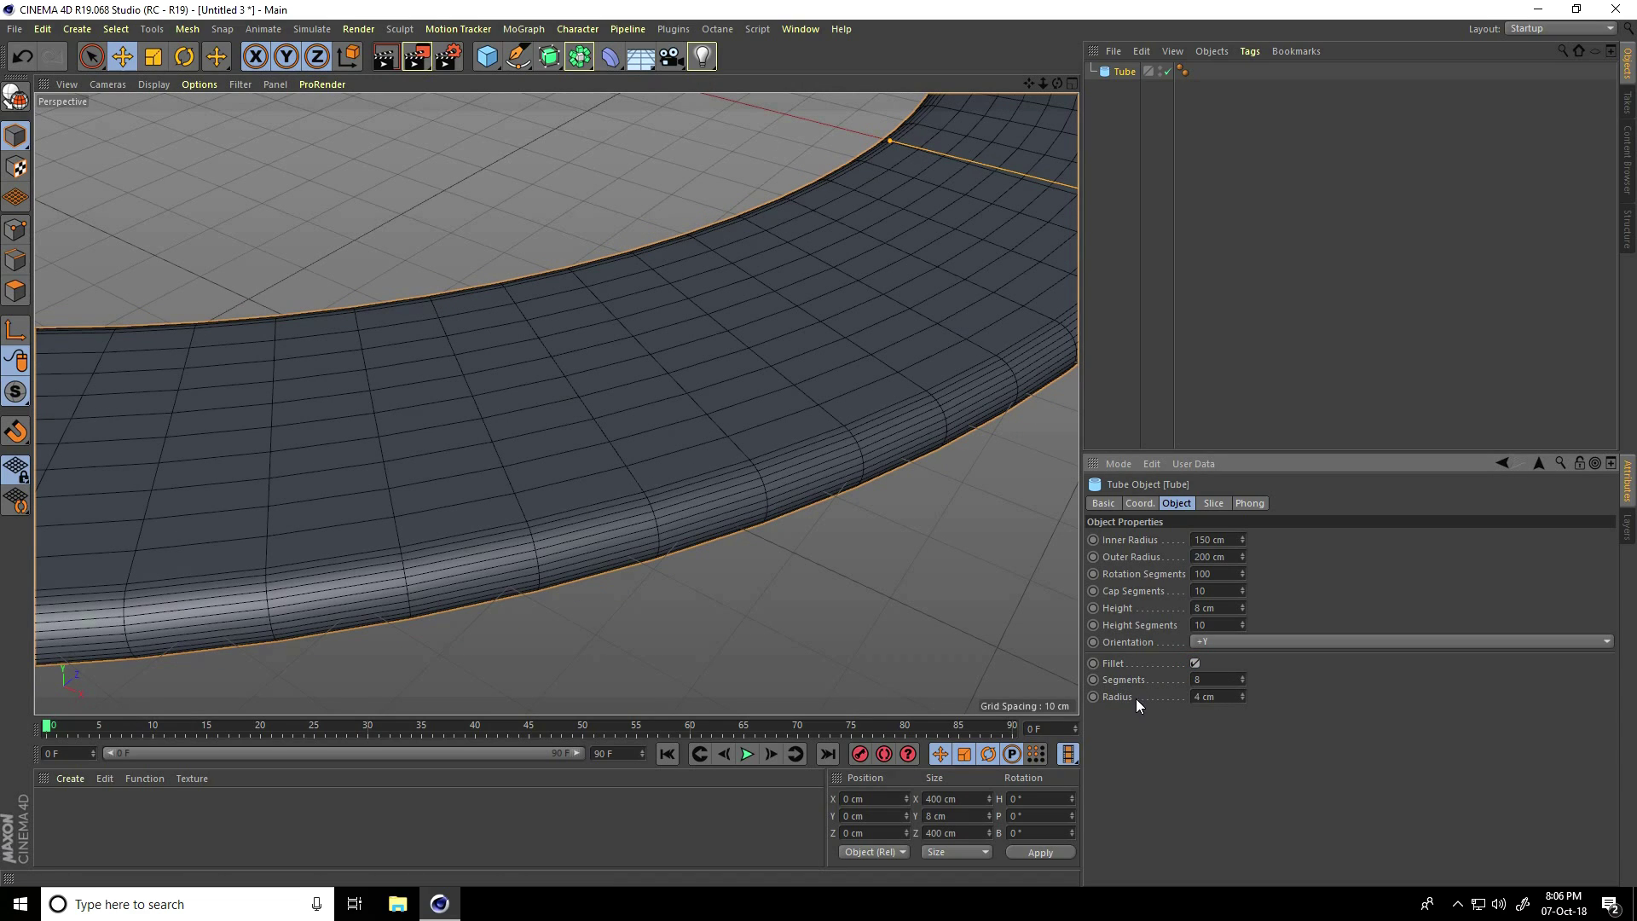
pyautogui.doubleClick(1210, 696)
pyautogui.write('0.5')
pyautogui.press('Return')
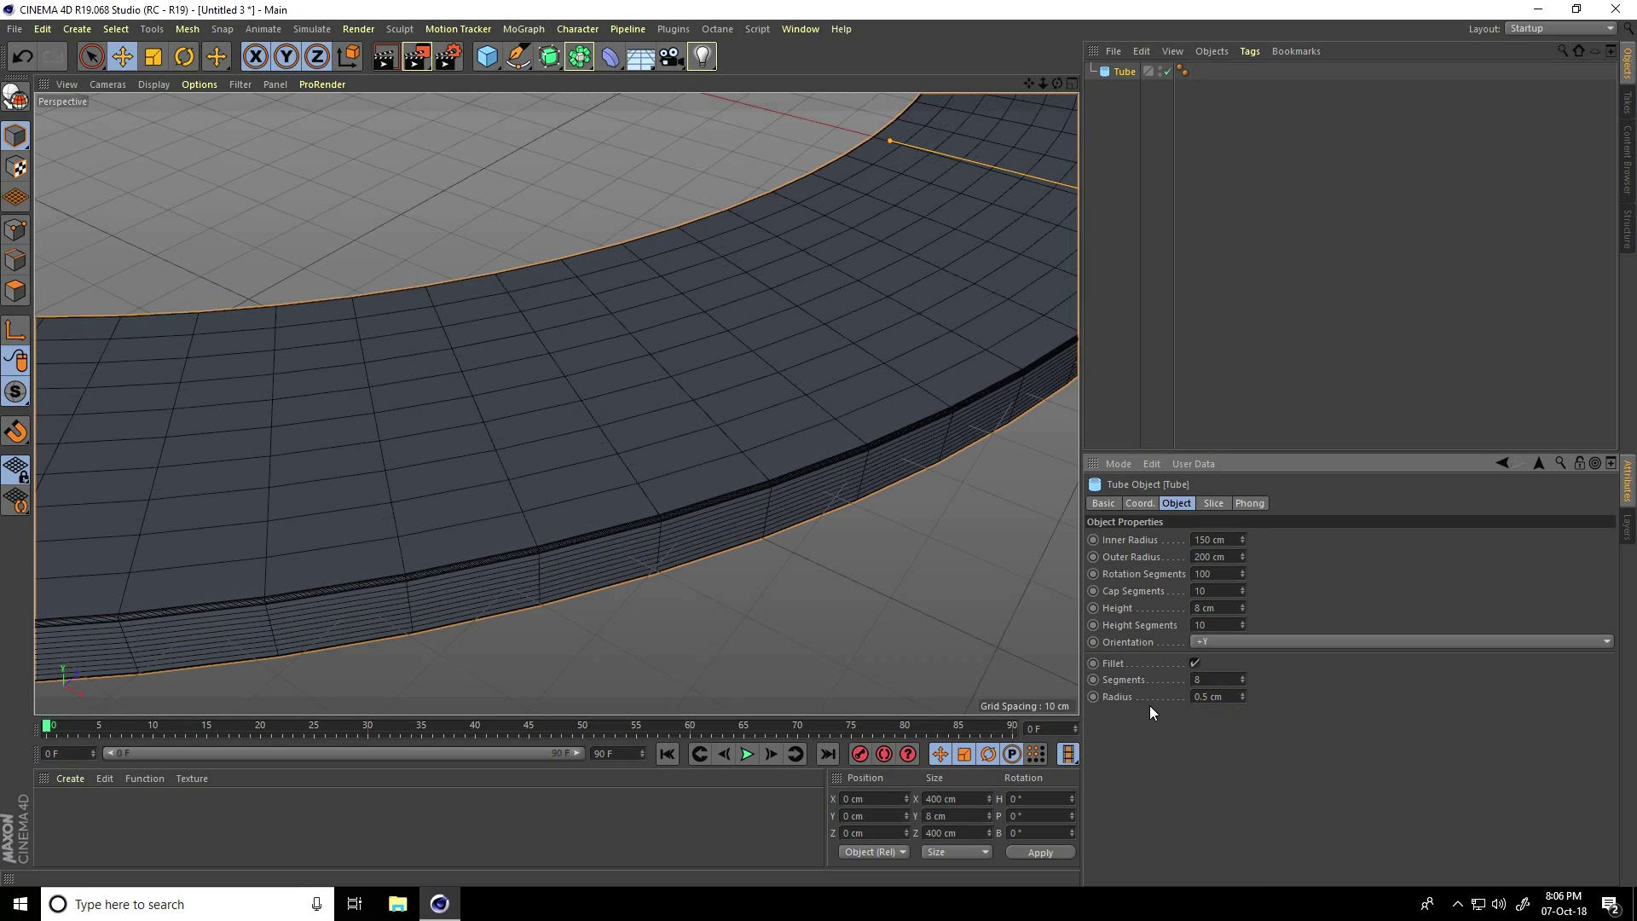
pyautogui.keyDown('alt'); pyautogui.moveTo(792, 544); pyautogui.dragTo(755, 490); pyautogui.keyUp('alt')
pyautogui.scroll(10, 756, 486)
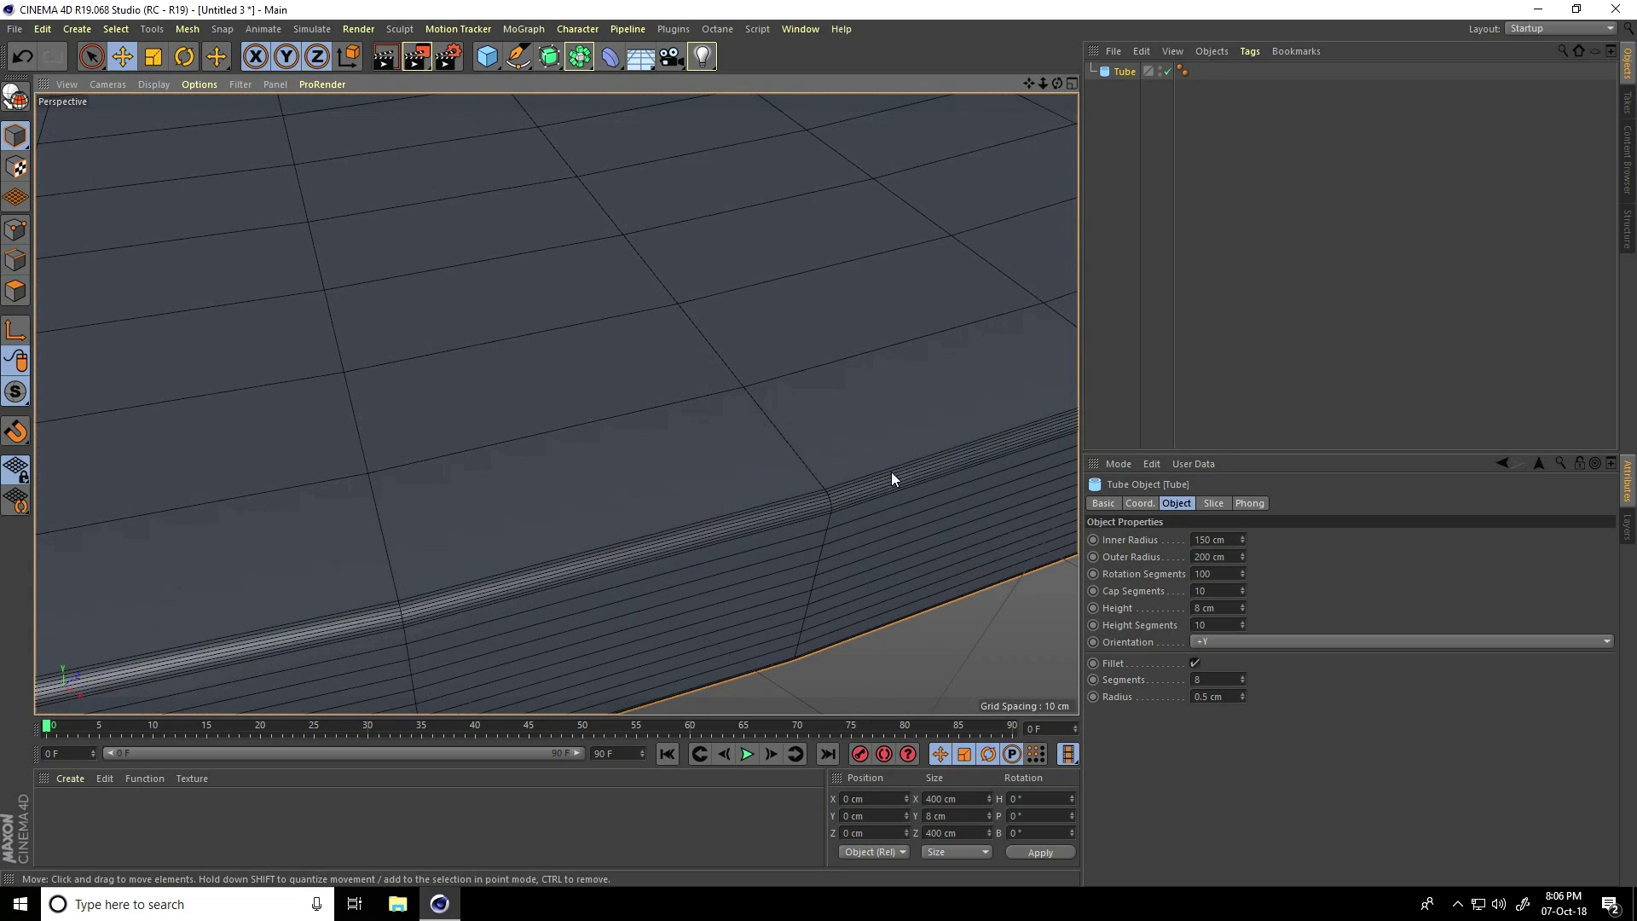
pyautogui.scroll(-10, 883, 500)
pyautogui.scroll(-5, 632, 482)
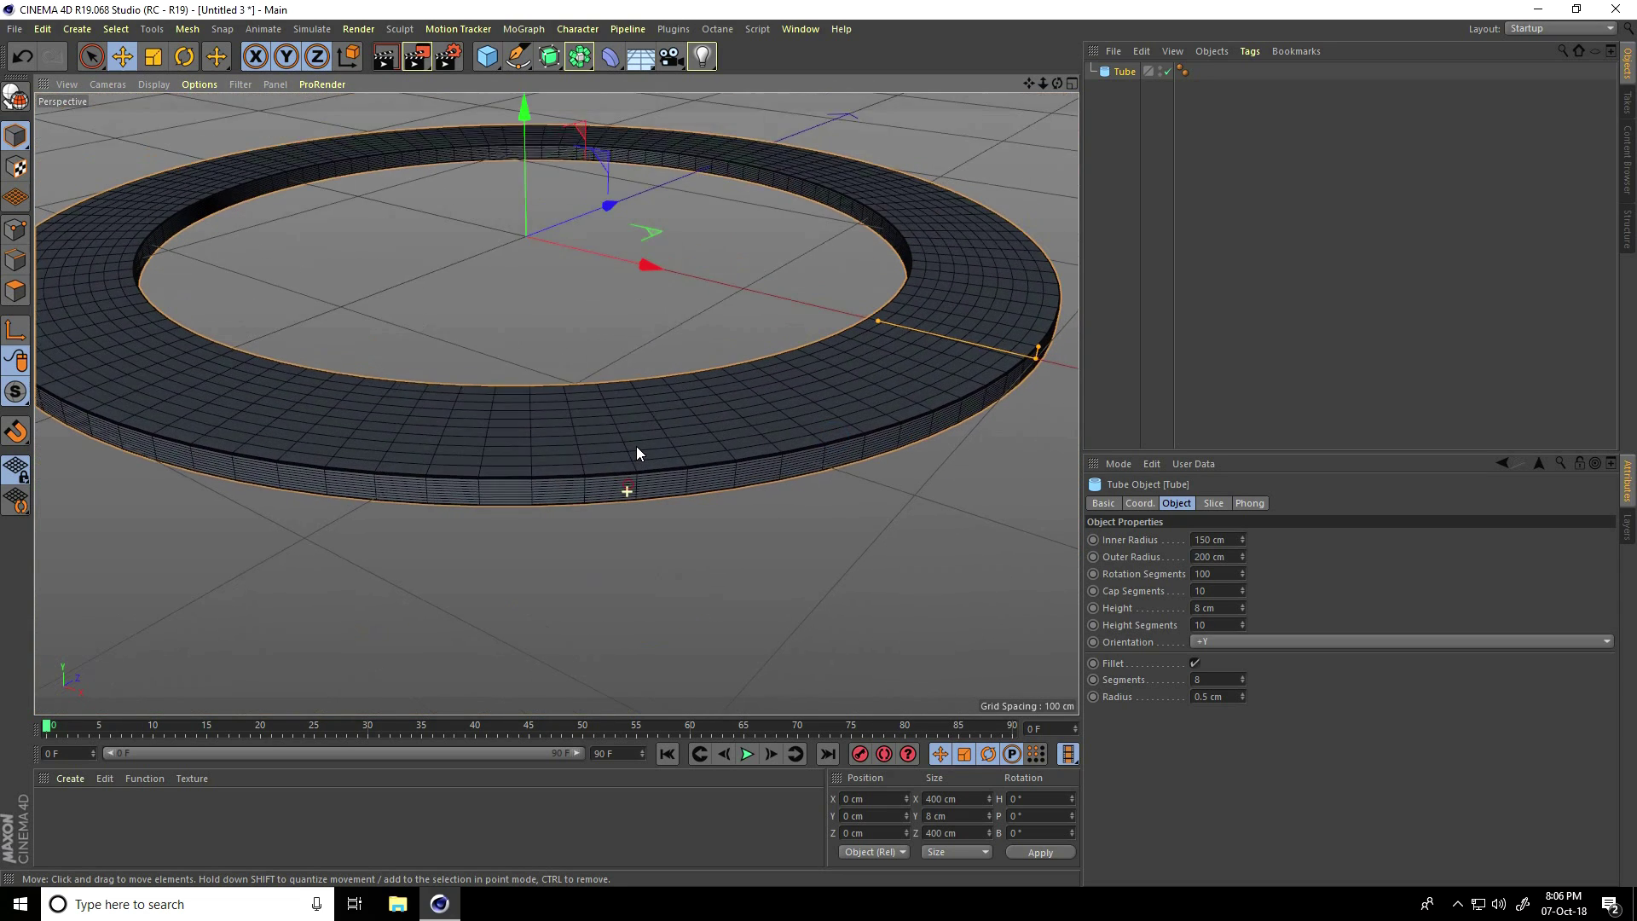
pyautogui.keyDown('alt'); pyautogui.moveTo(636, 486); pyautogui.dragTo(629, 548); pyautogui.keyUp('alt')
pyautogui.scroll(2, 590, 345)
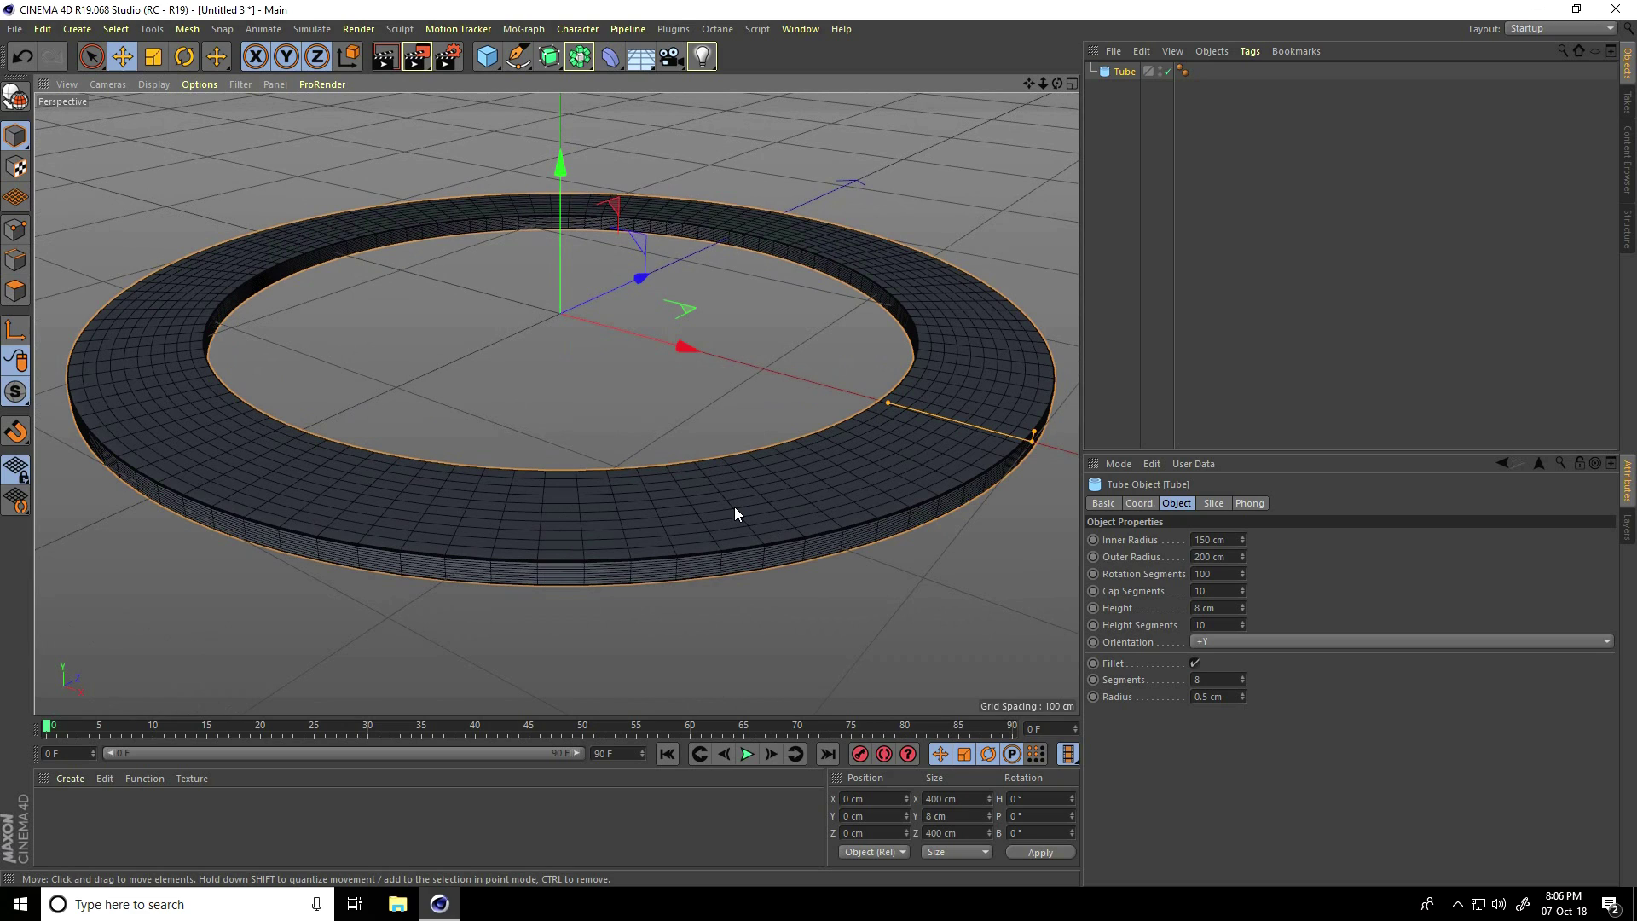
# - Duplicate the ring, raise the copy, and set its radii to 160 cm inner, 190 cm outer
pyautogui.hotkey('ctrl', 'c')
pyautogui.hotkey('ctrl', 'v')
pyautogui.moveTo(562, 170); pyautogui.dragTo(564, 142)
pyautogui.scroll(5, 646, 418)
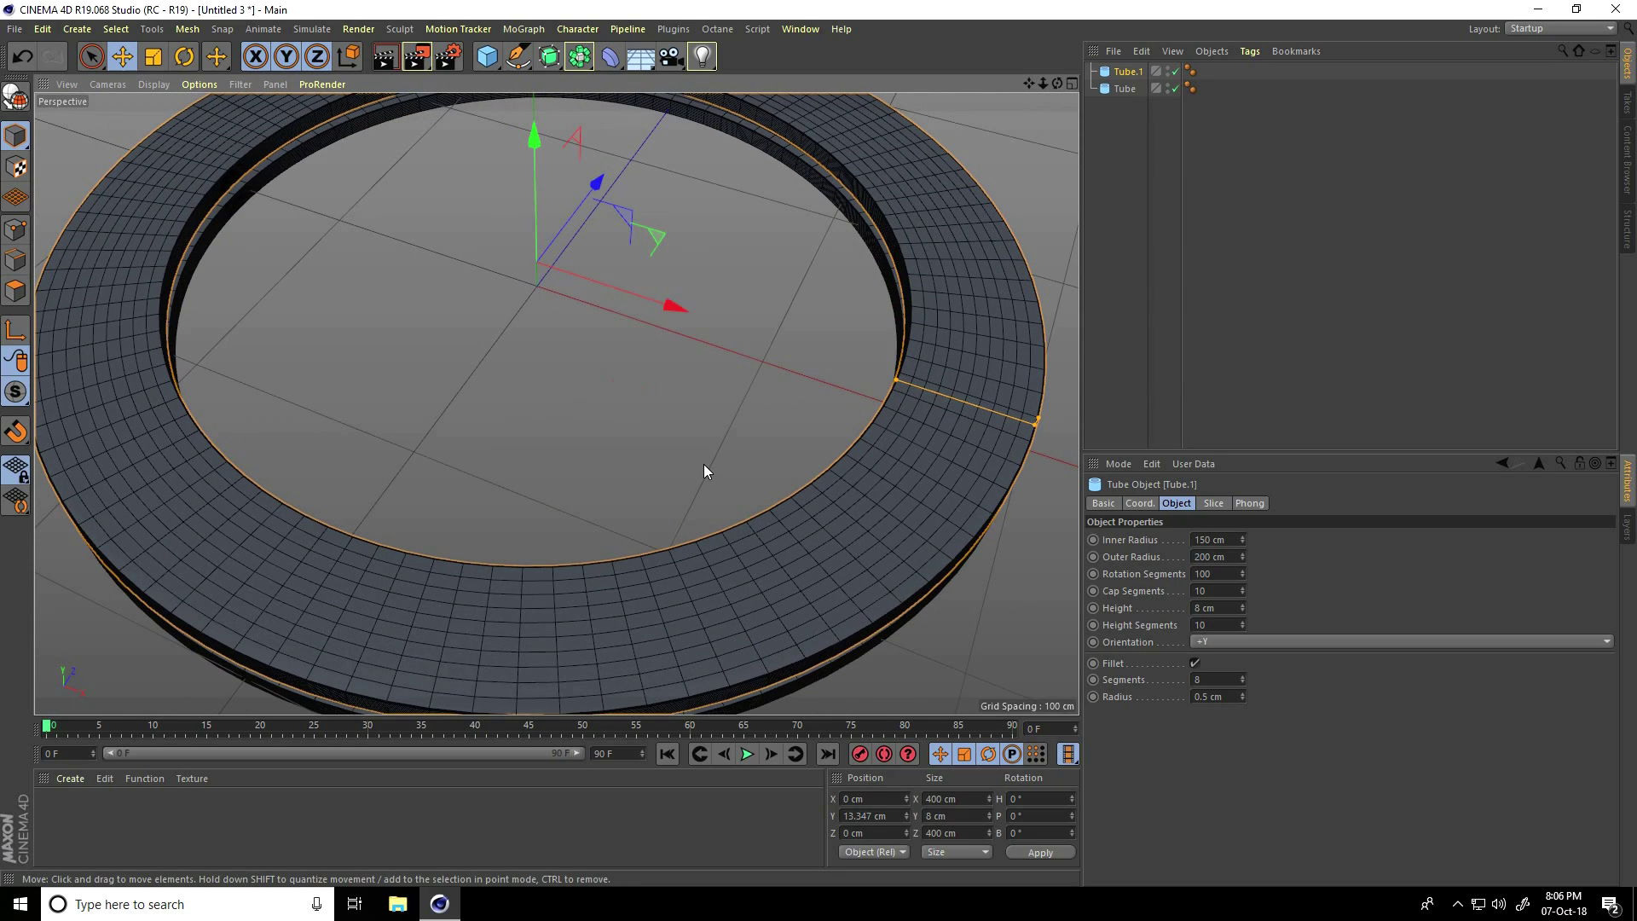
pyautogui.moveTo(1233, 539); pyautogui.dragTo(1159, 546)
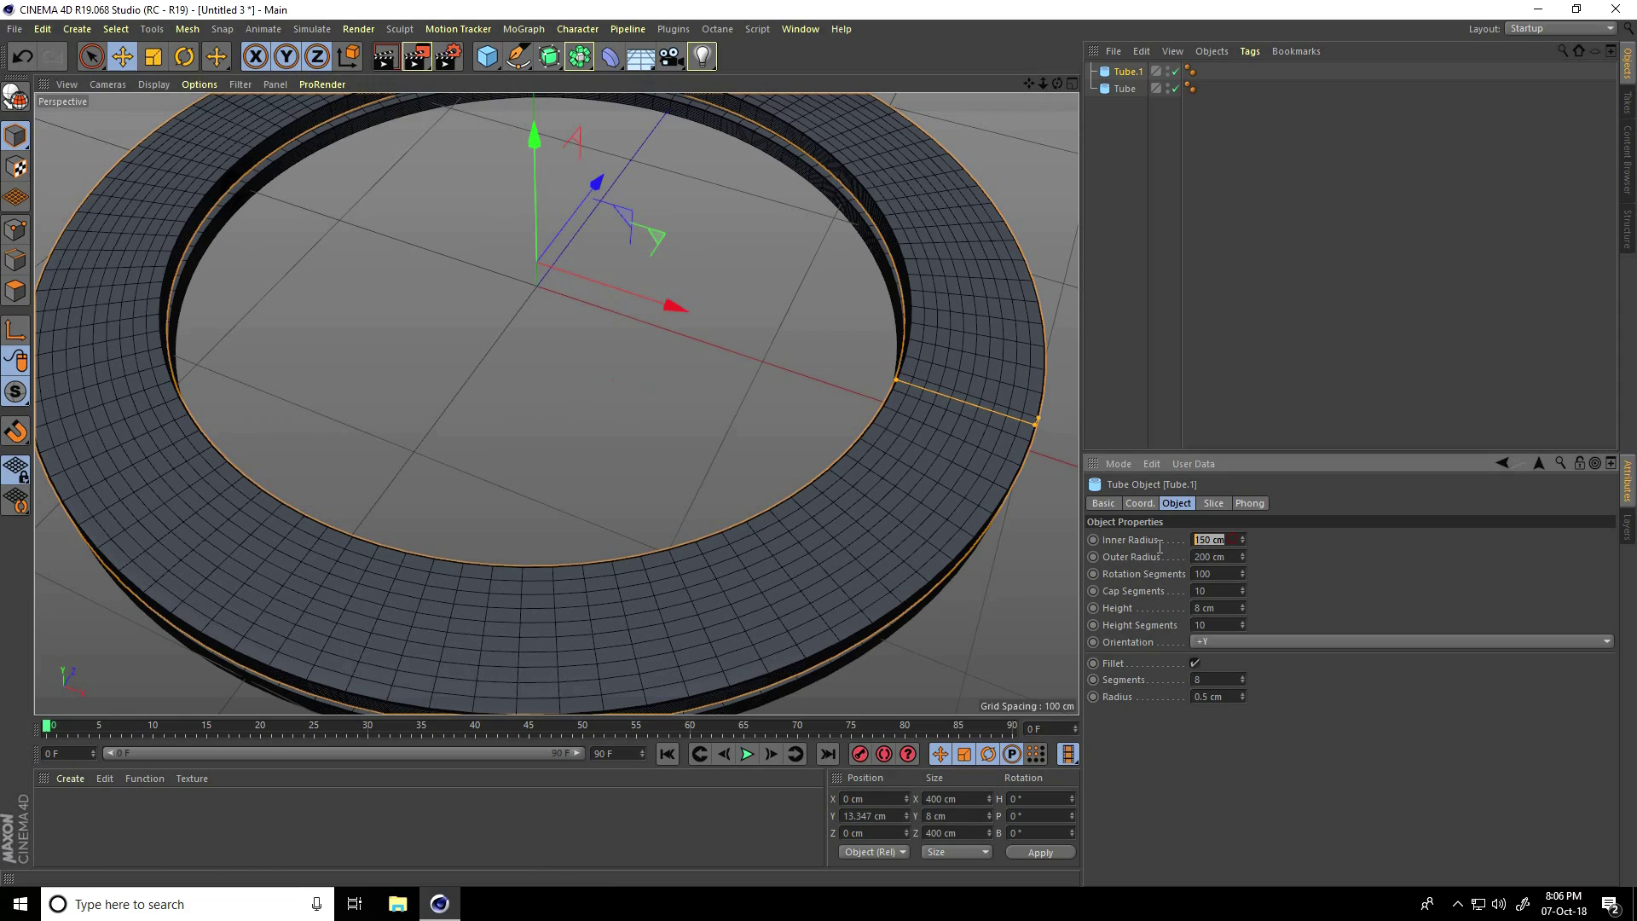
pyautogui.write('160')
pyautogui.press('Return')
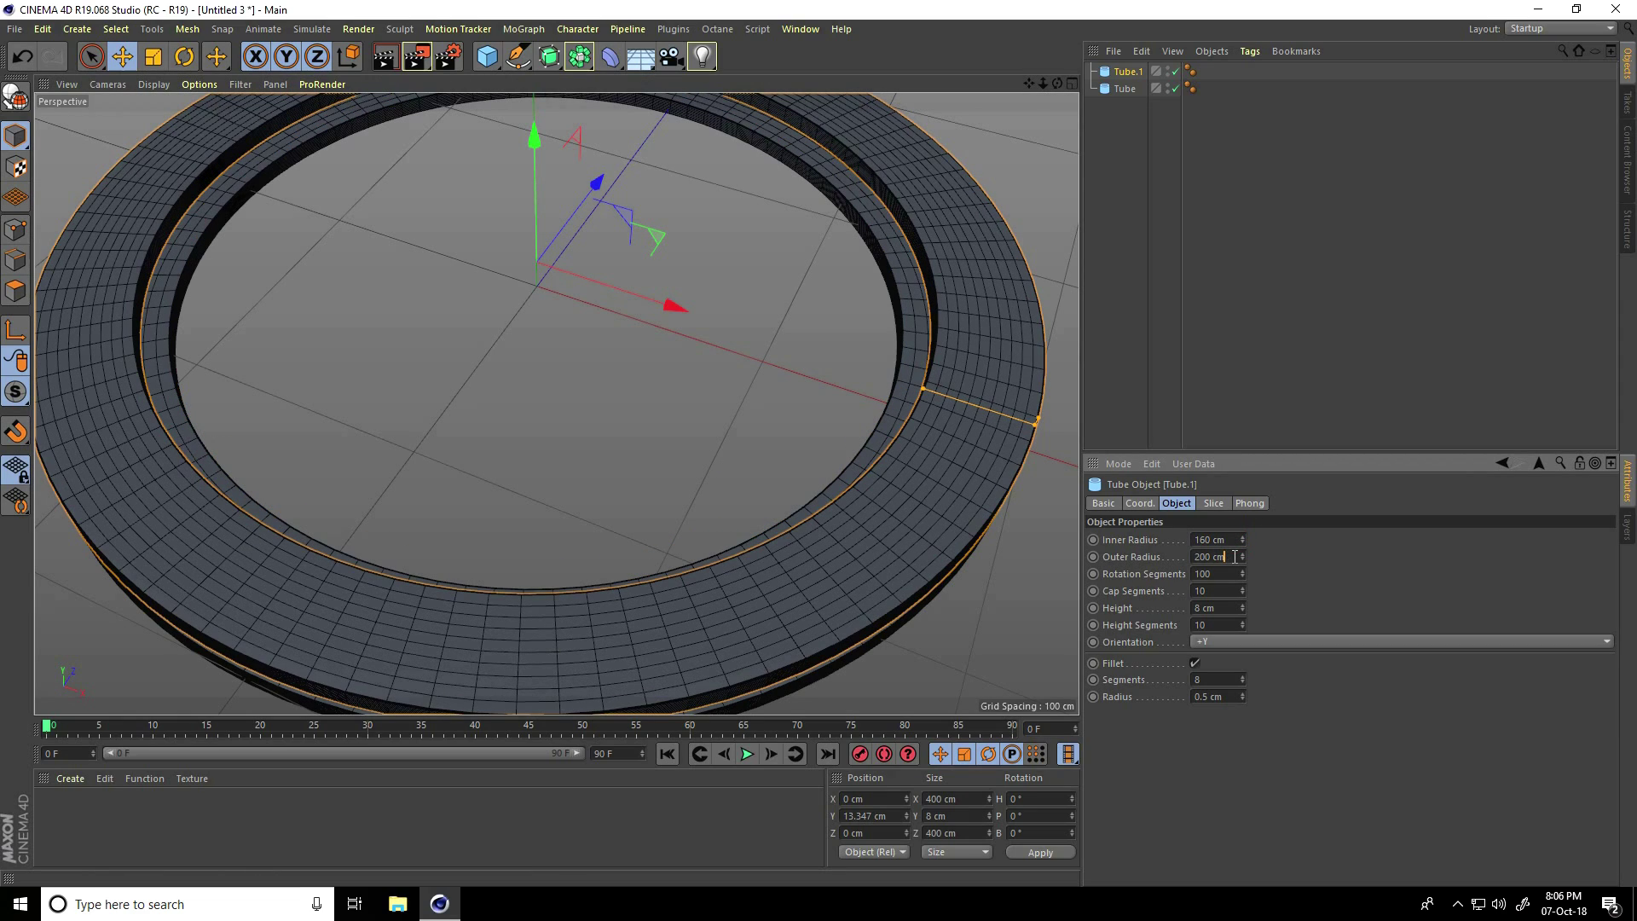
pyautogui.moveTo(1235, 556); pyautogui.dragTo(1158, 564)
pyautogui.write('190')
pyautogui.press('Return')
pyautogui.scroll(2, 938, 477)
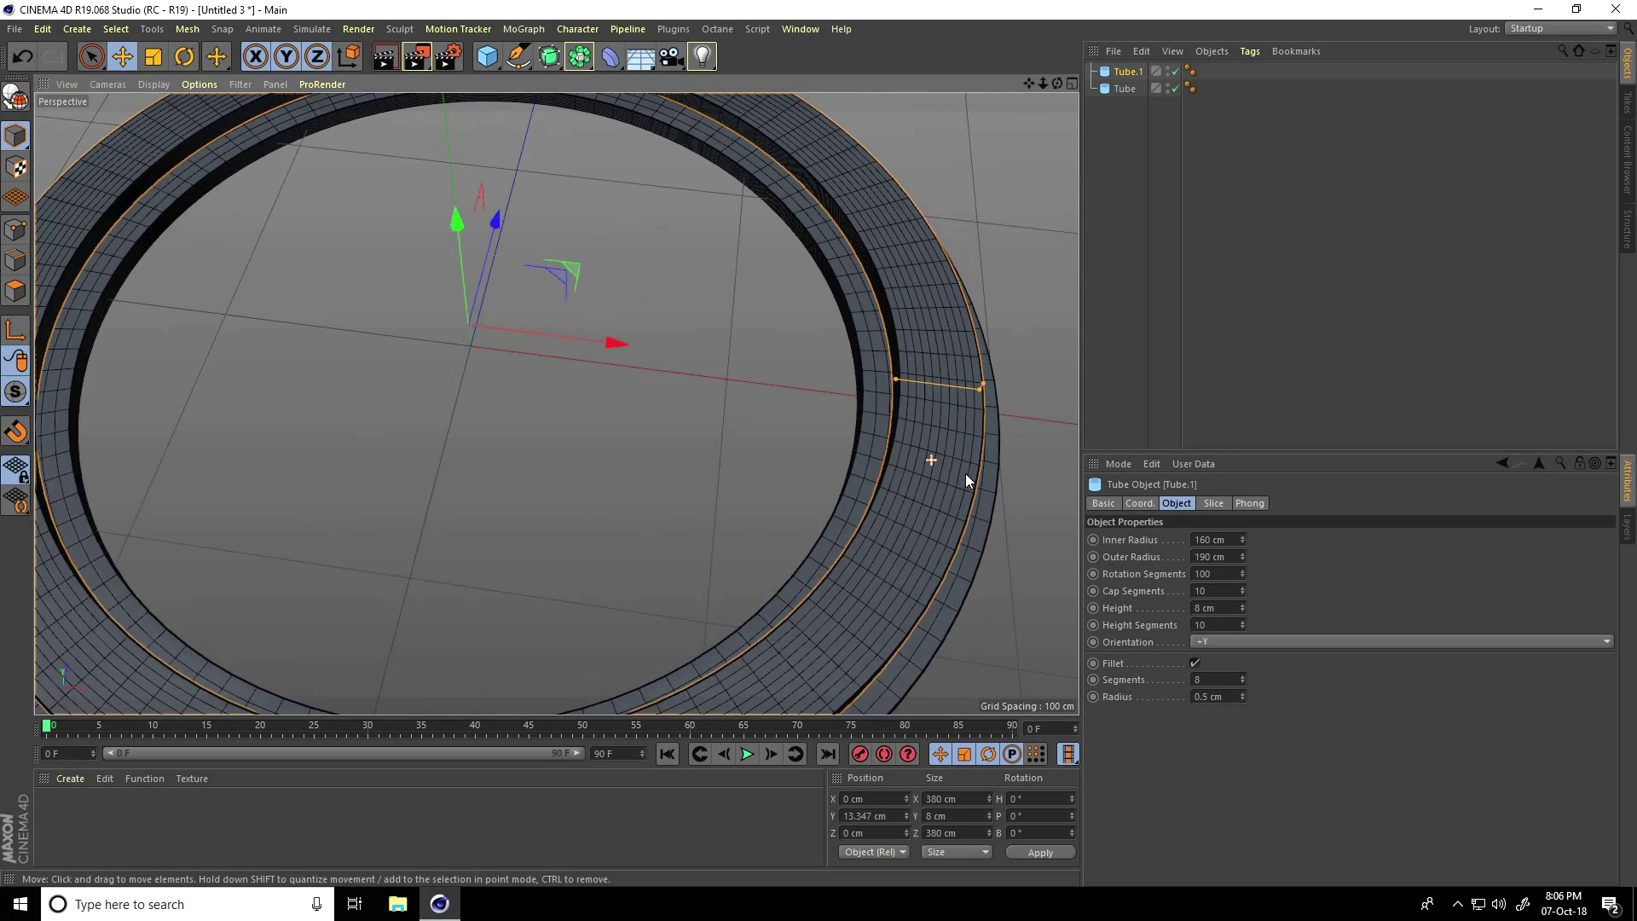
pyautogui.keyDown('alt'); pyautogui.moveTo(965, 473); pyautogui.dragTo(926, 443); pyautogui.keyUp('alt')
pyautogui.scroll(-2, 932, 466)
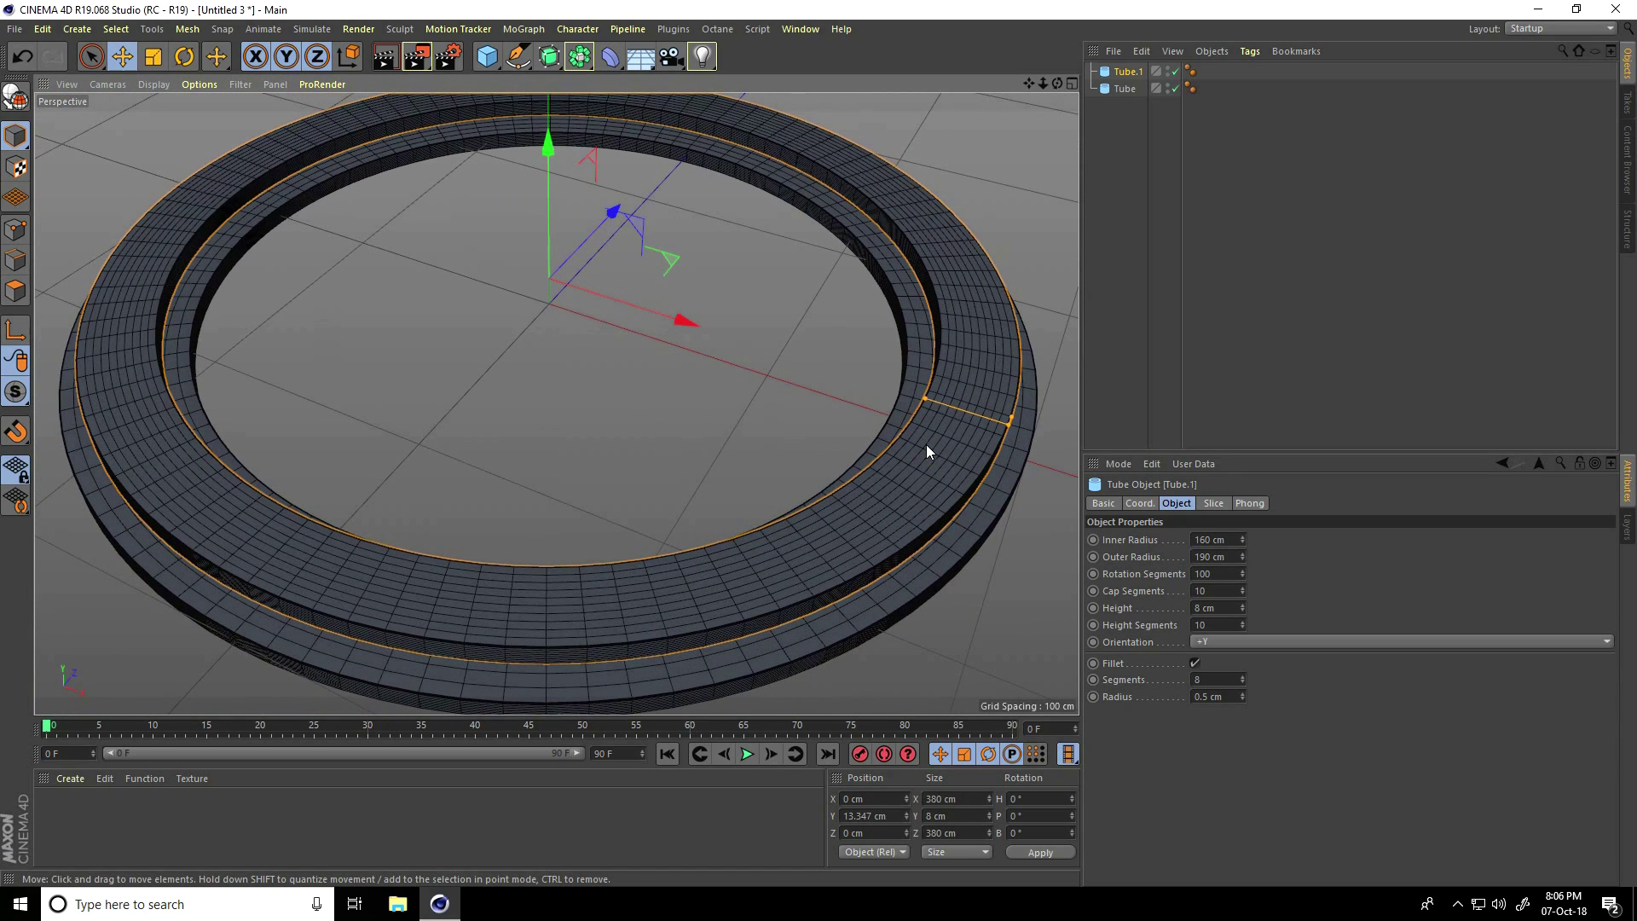
# - Duplicate again, raise the third ring, and set its radii to 170 cm inner, 180 cm outer
pyautogui.hotkey('ctrl', 'c')
pyautogui.hotkey('ctrl', 'v')
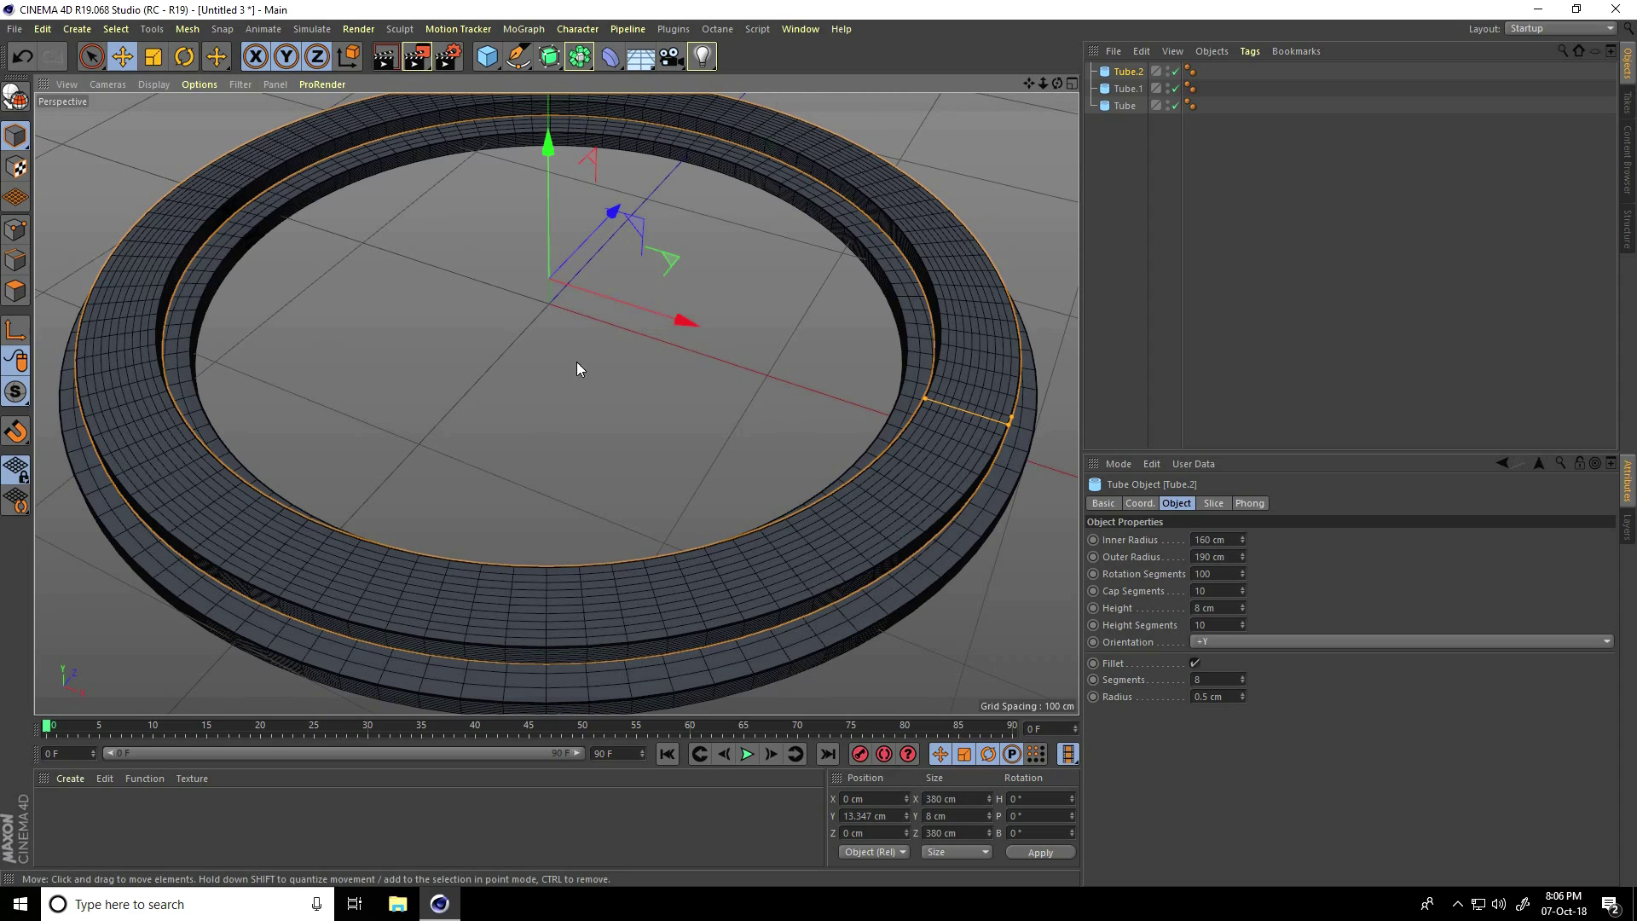
pyautogui.keyDown('alt'); pyautogui.moveTo(577, 361); pyautogui.dragTo(704, 539); pyautogui.keyUp('alt')
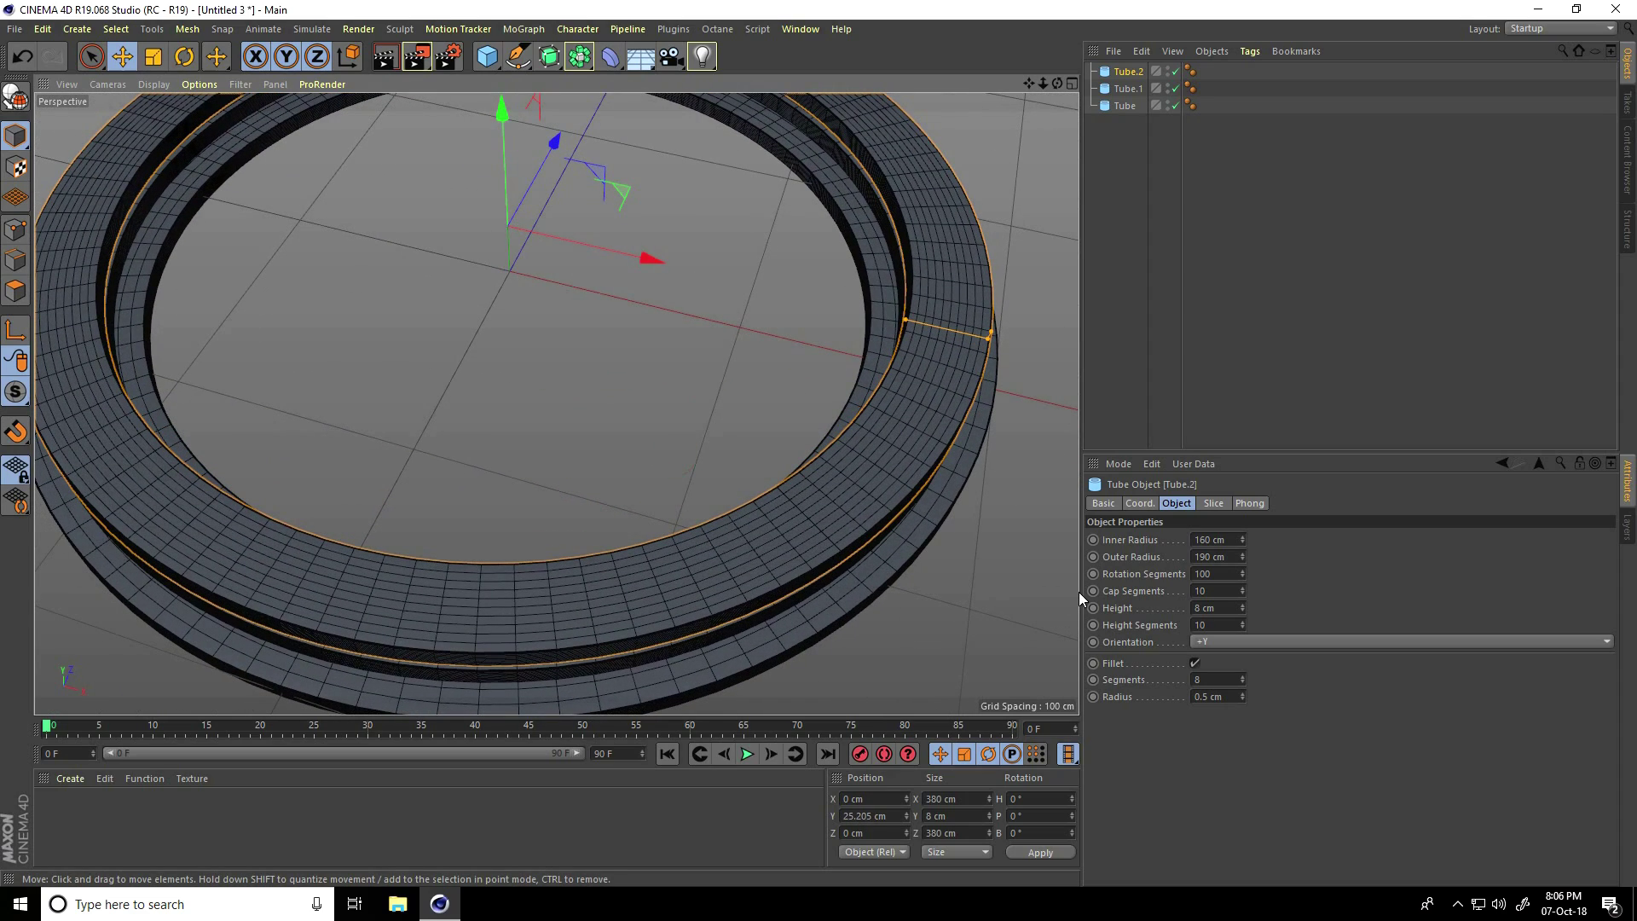
pyautogui.click(1229, 540)
pyautogui.write('170')
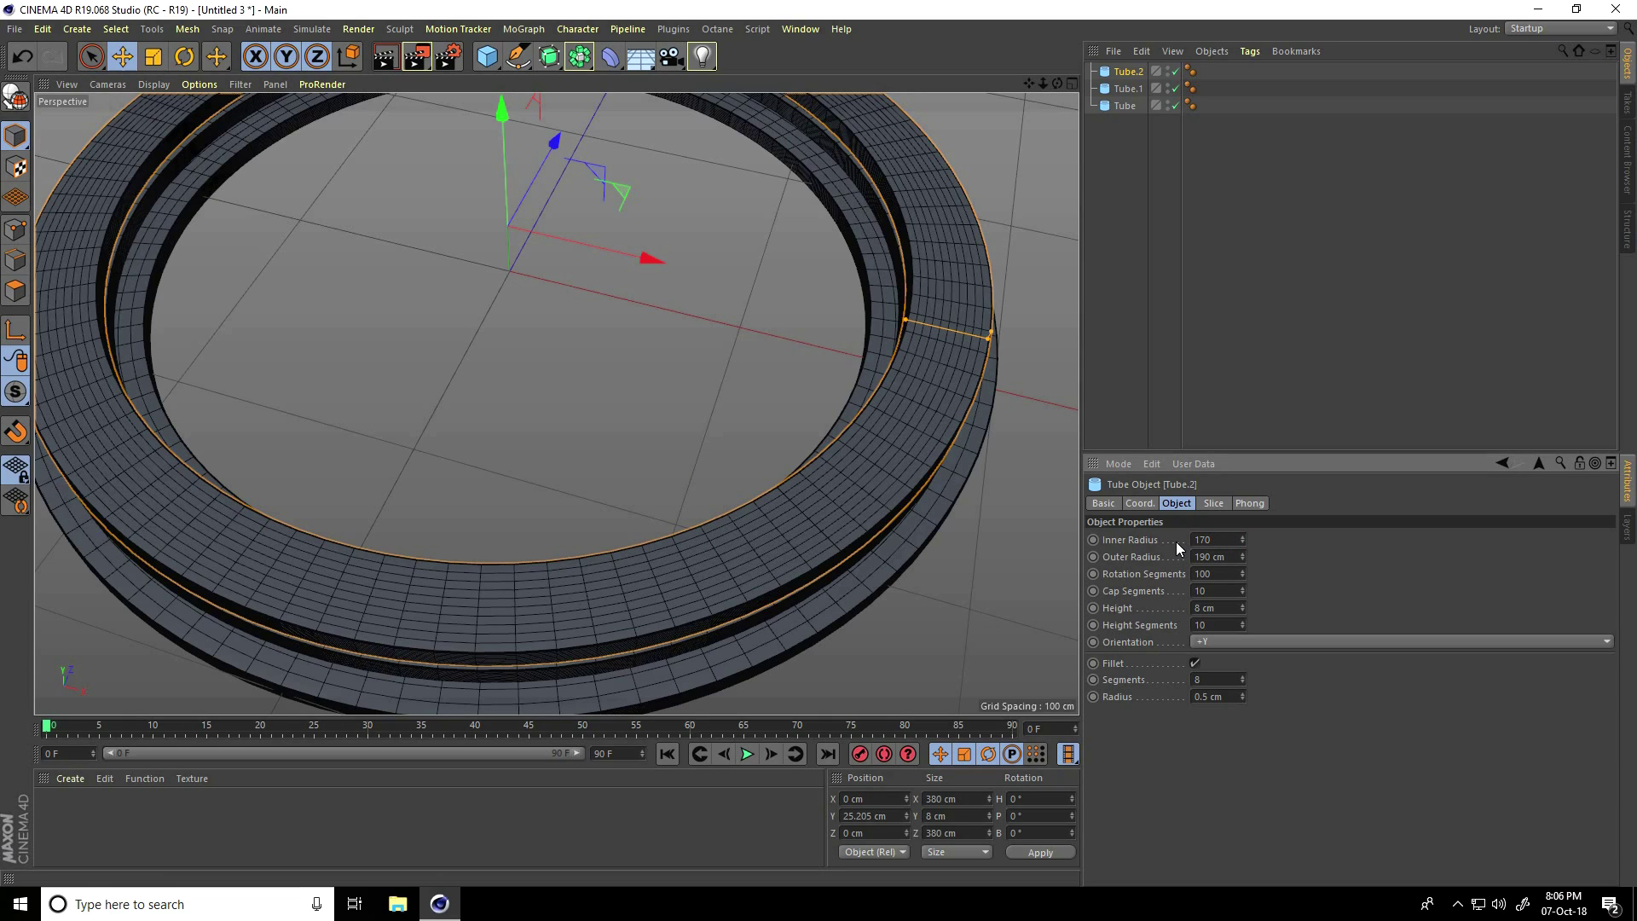
pyautogui.press('Return')
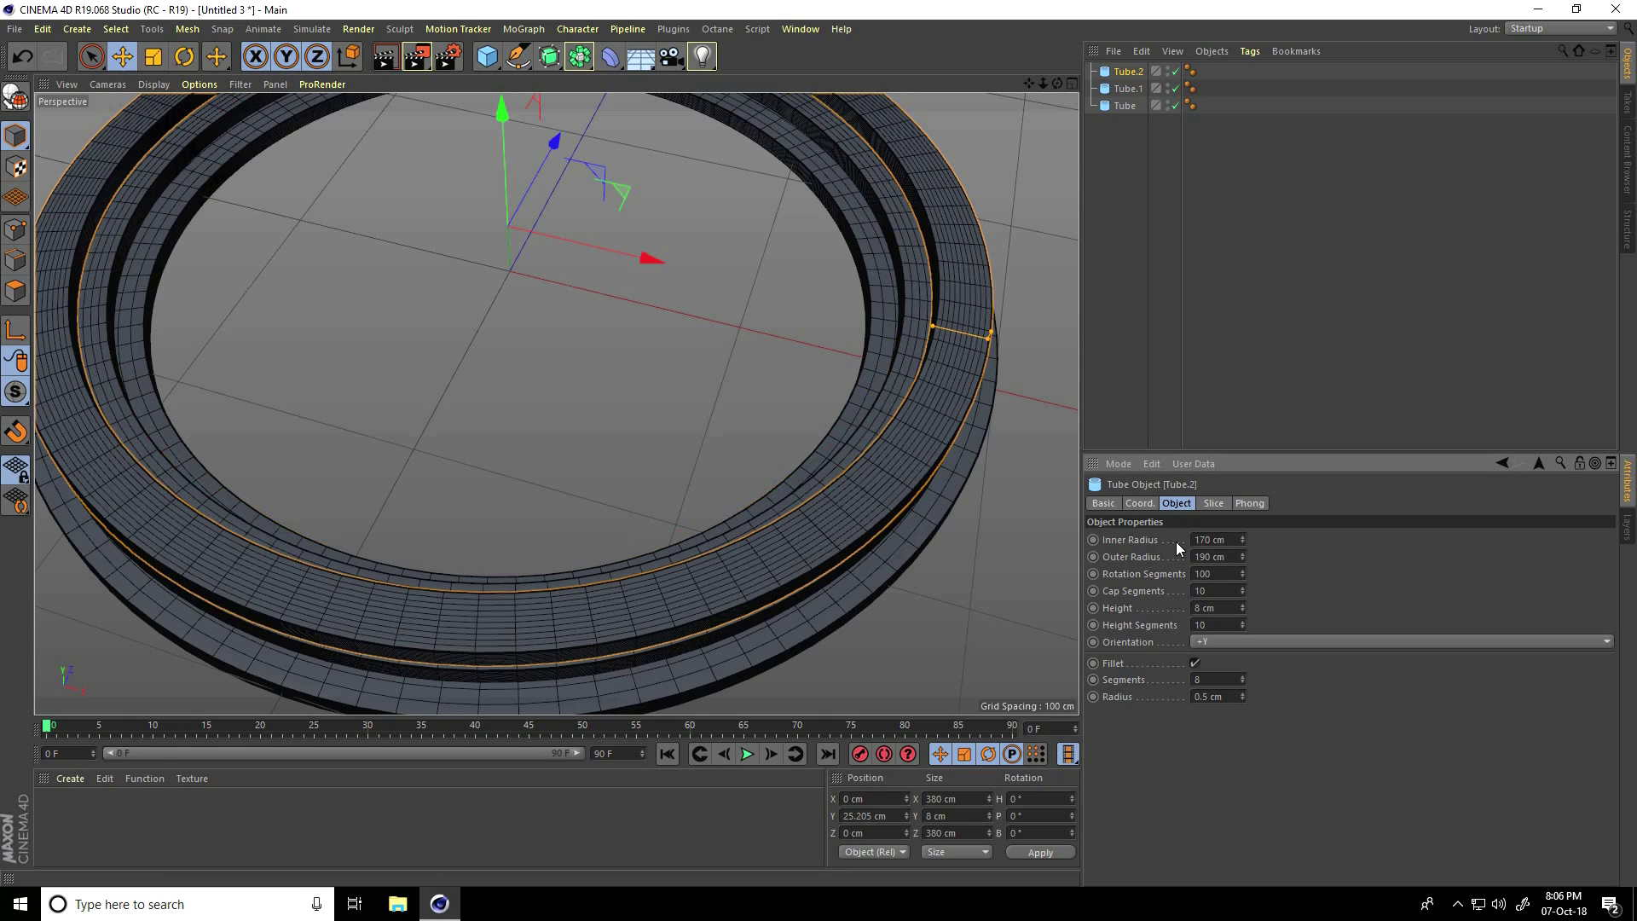
pyautogui.moveTo(1225, 556); pyautogui.dragTo(1163, 560)
pyautogui.write('180')
pyautogui.press('Return')
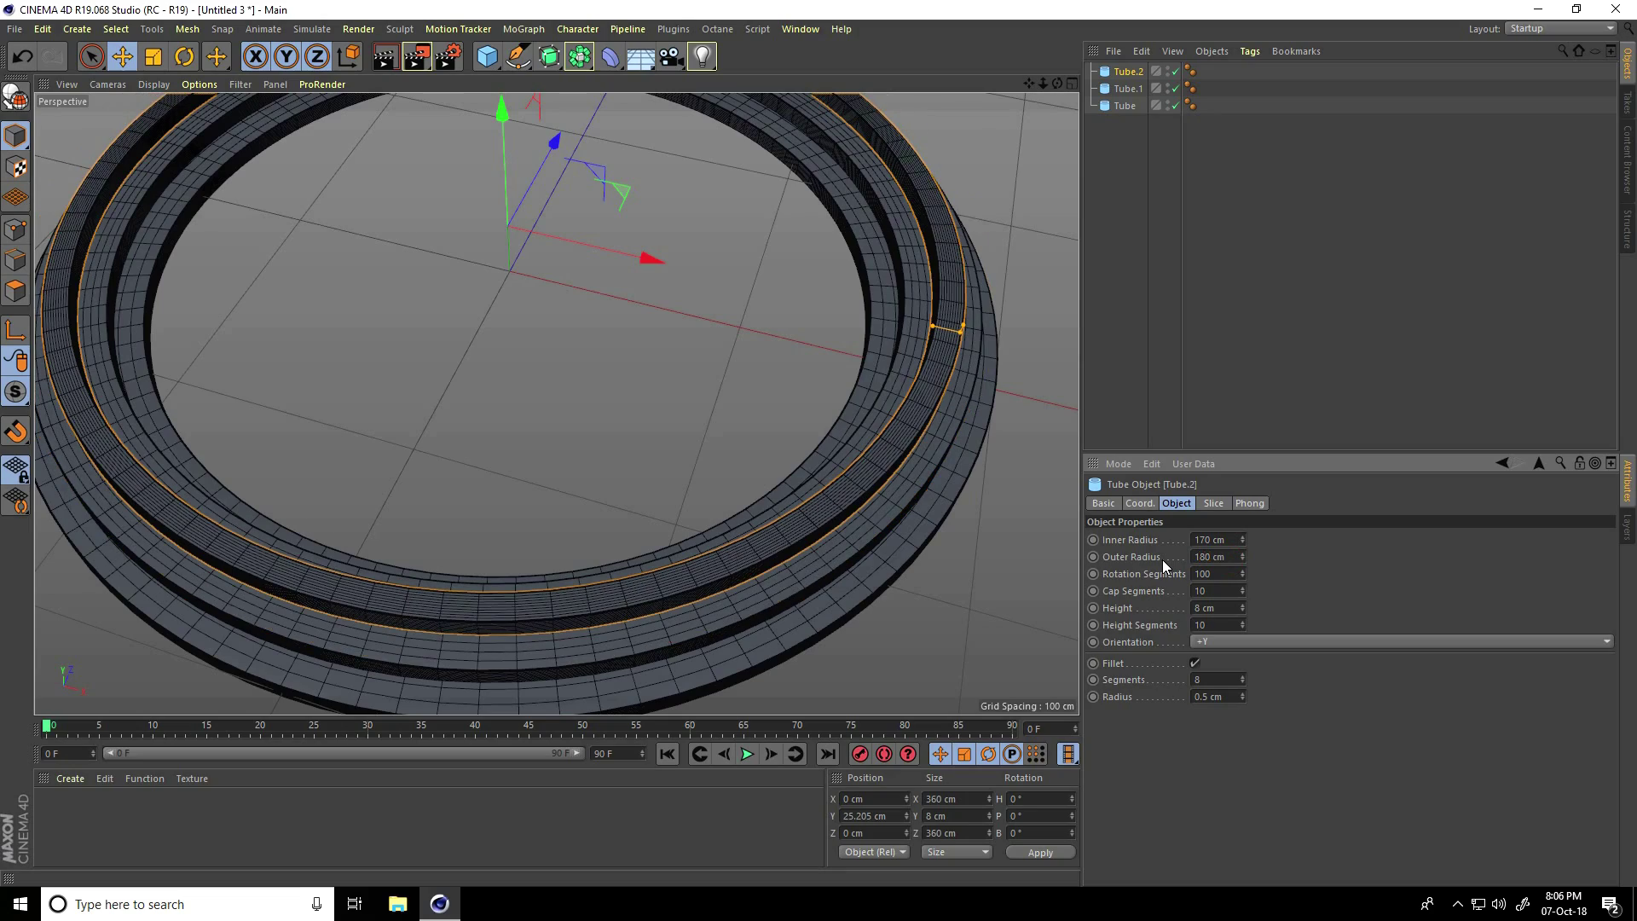
pyautogui.scroll(-3, 886, 478)
pyautogui.keyDown('alt'); pyautogui.moveTo(904, 467); pyautogui.dragTo(883, 440); pyautogui.keyUp('alt')
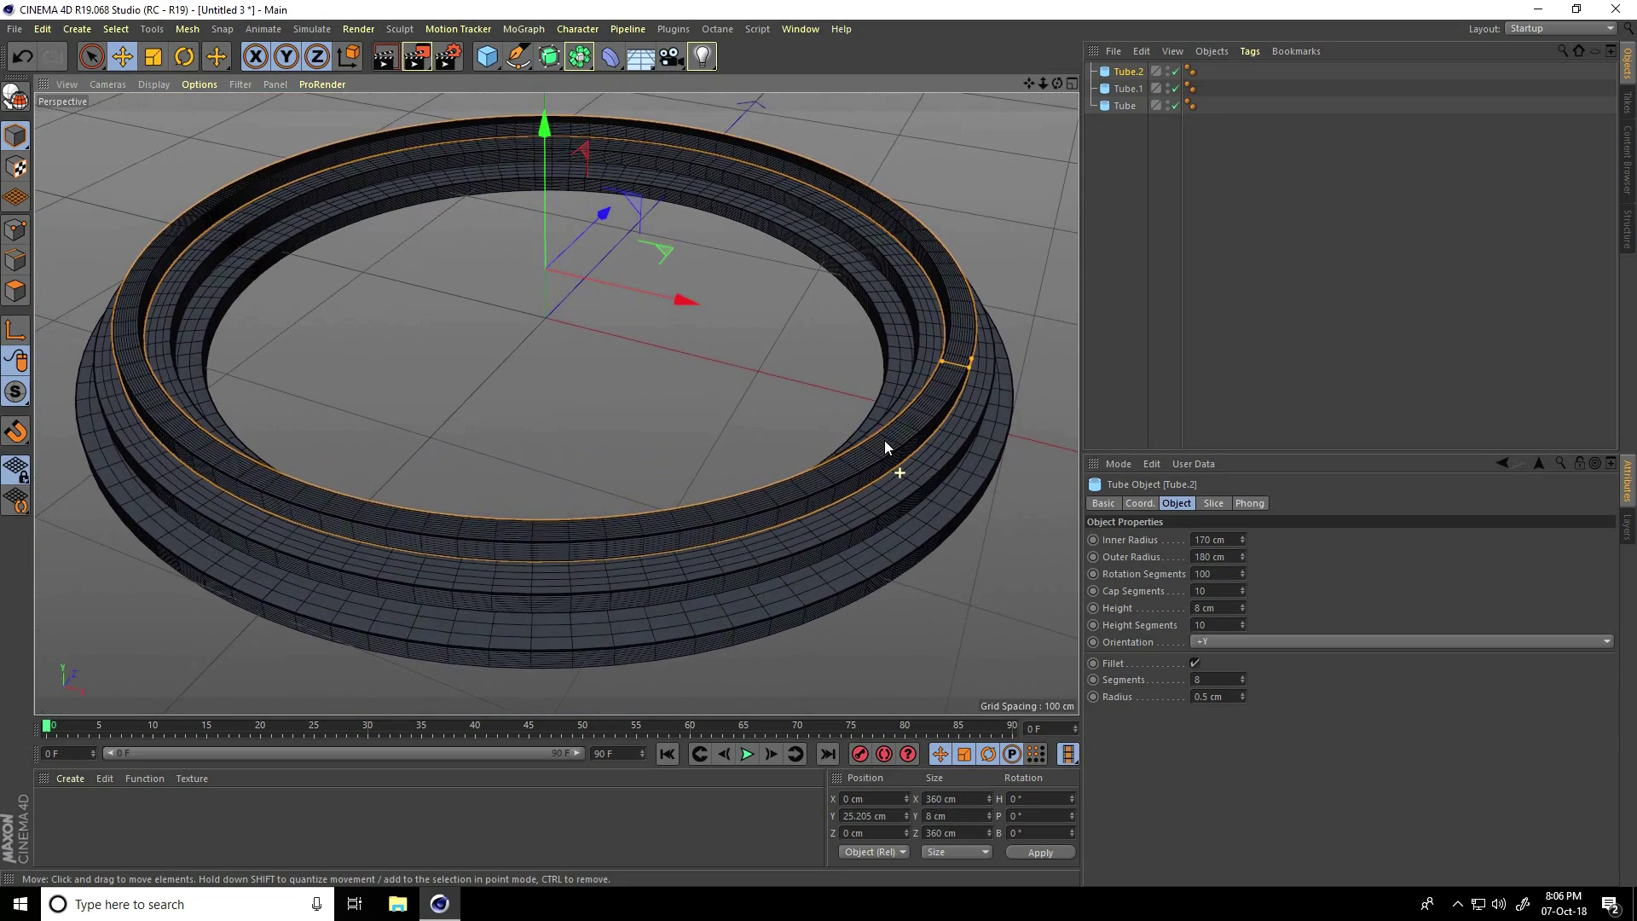
# - In the maximised Front view, lower Tube.1 to about 6.9 cm Y
pyautogui.click(1073, 85)
pyautogui.click(1070, 401)
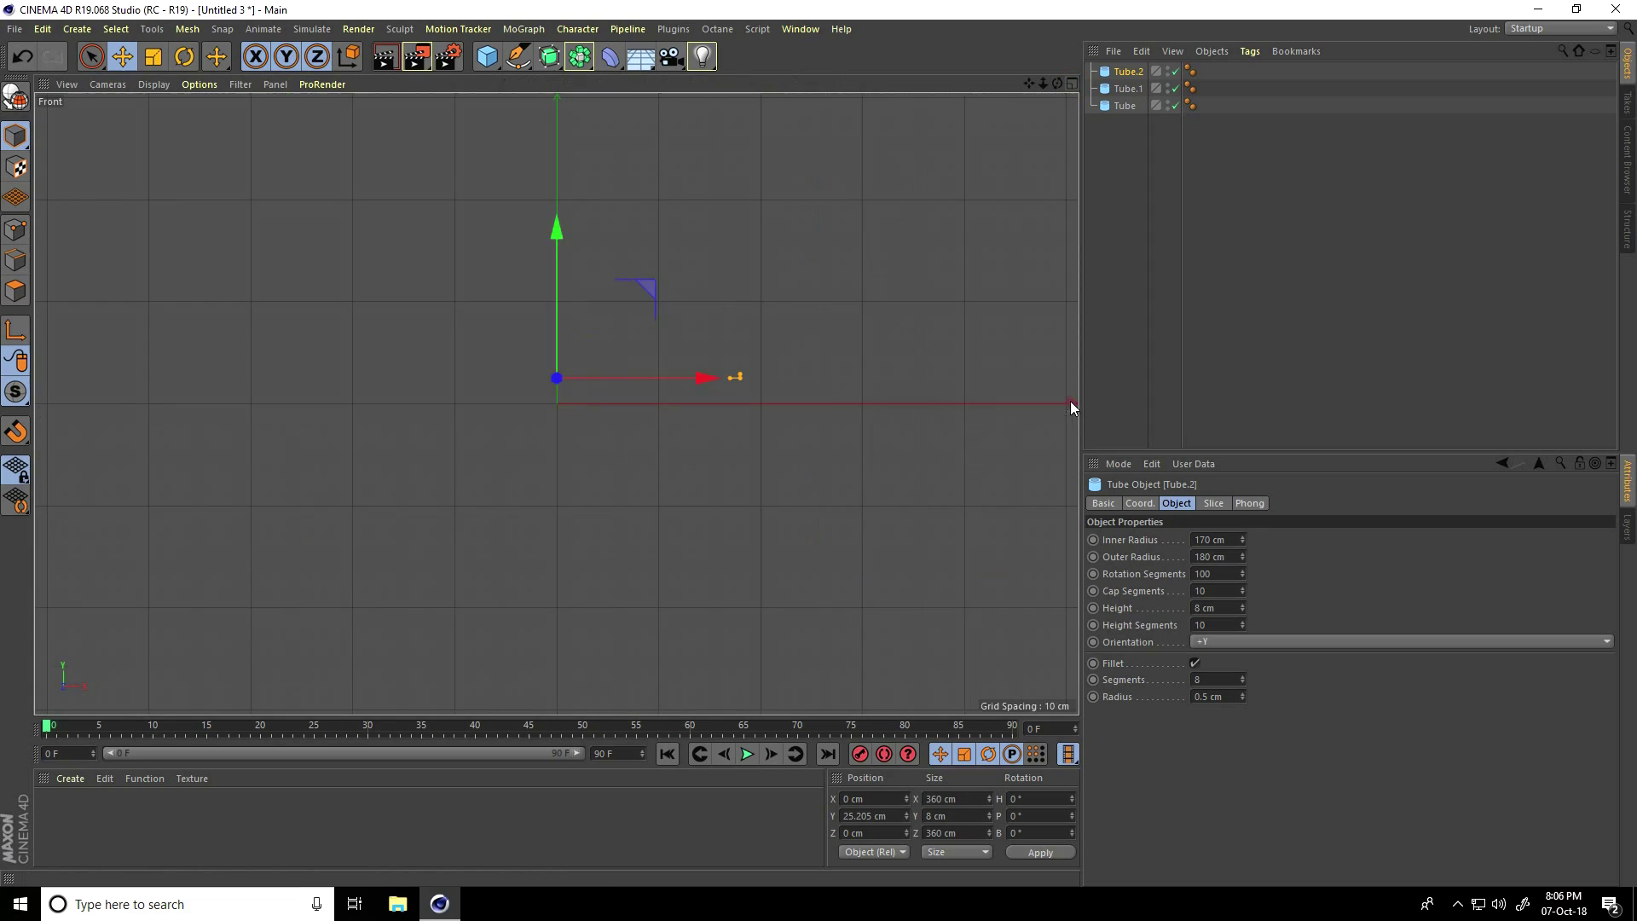
pyautogui.scroll(10, 585, 395)
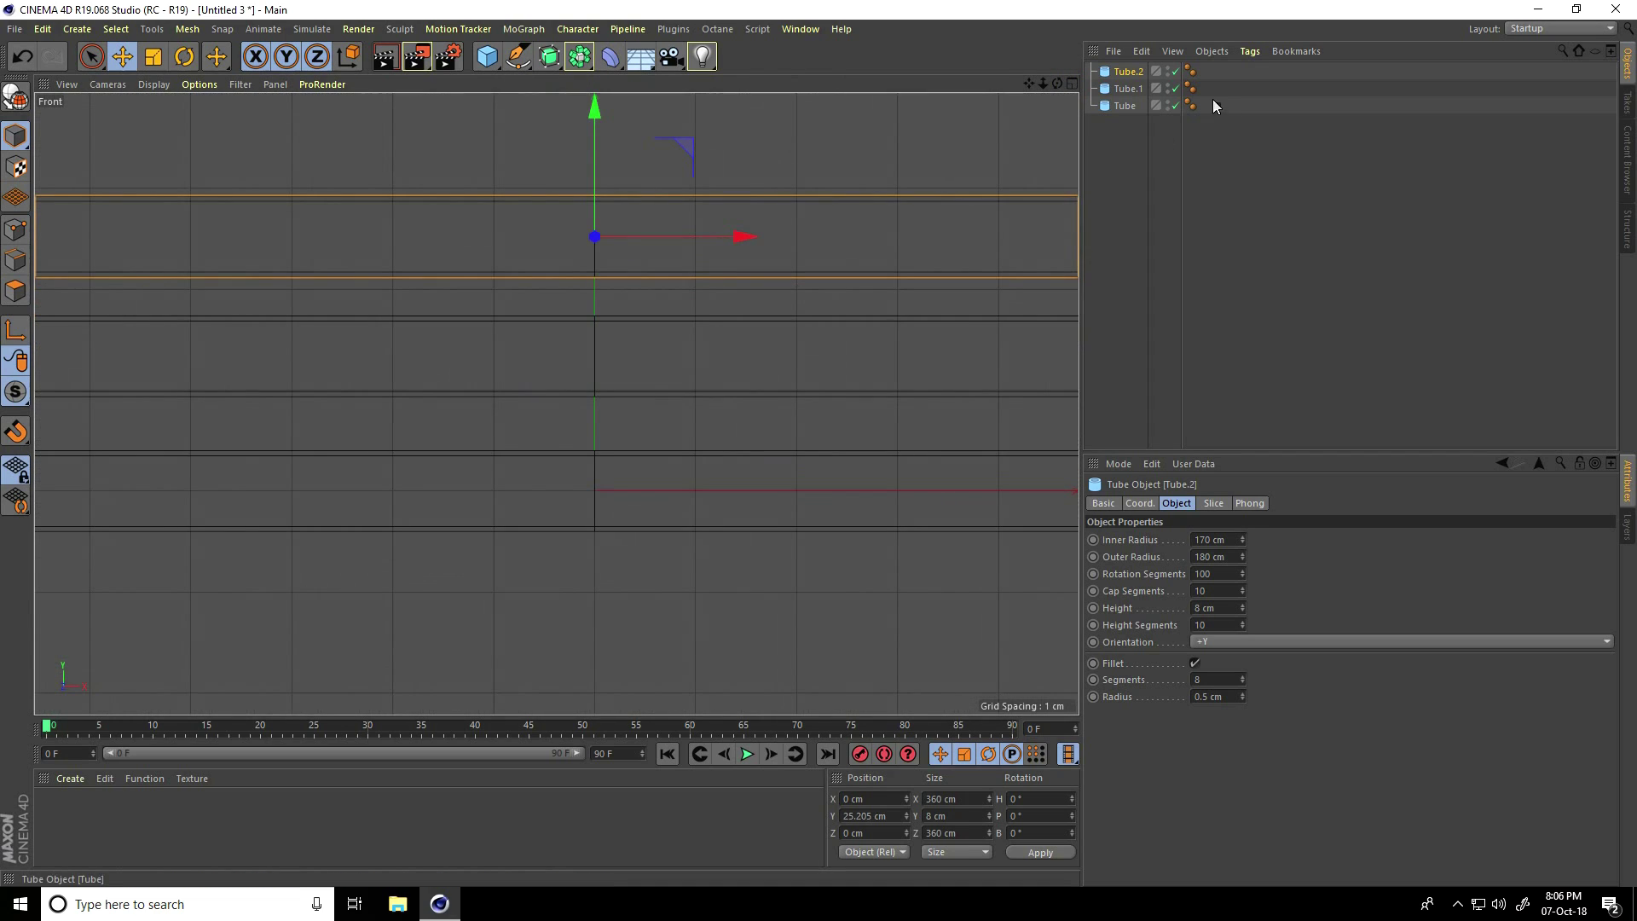
pyautogui.click(1123, 89)
pyautogui.scroll(3, 673, 340)
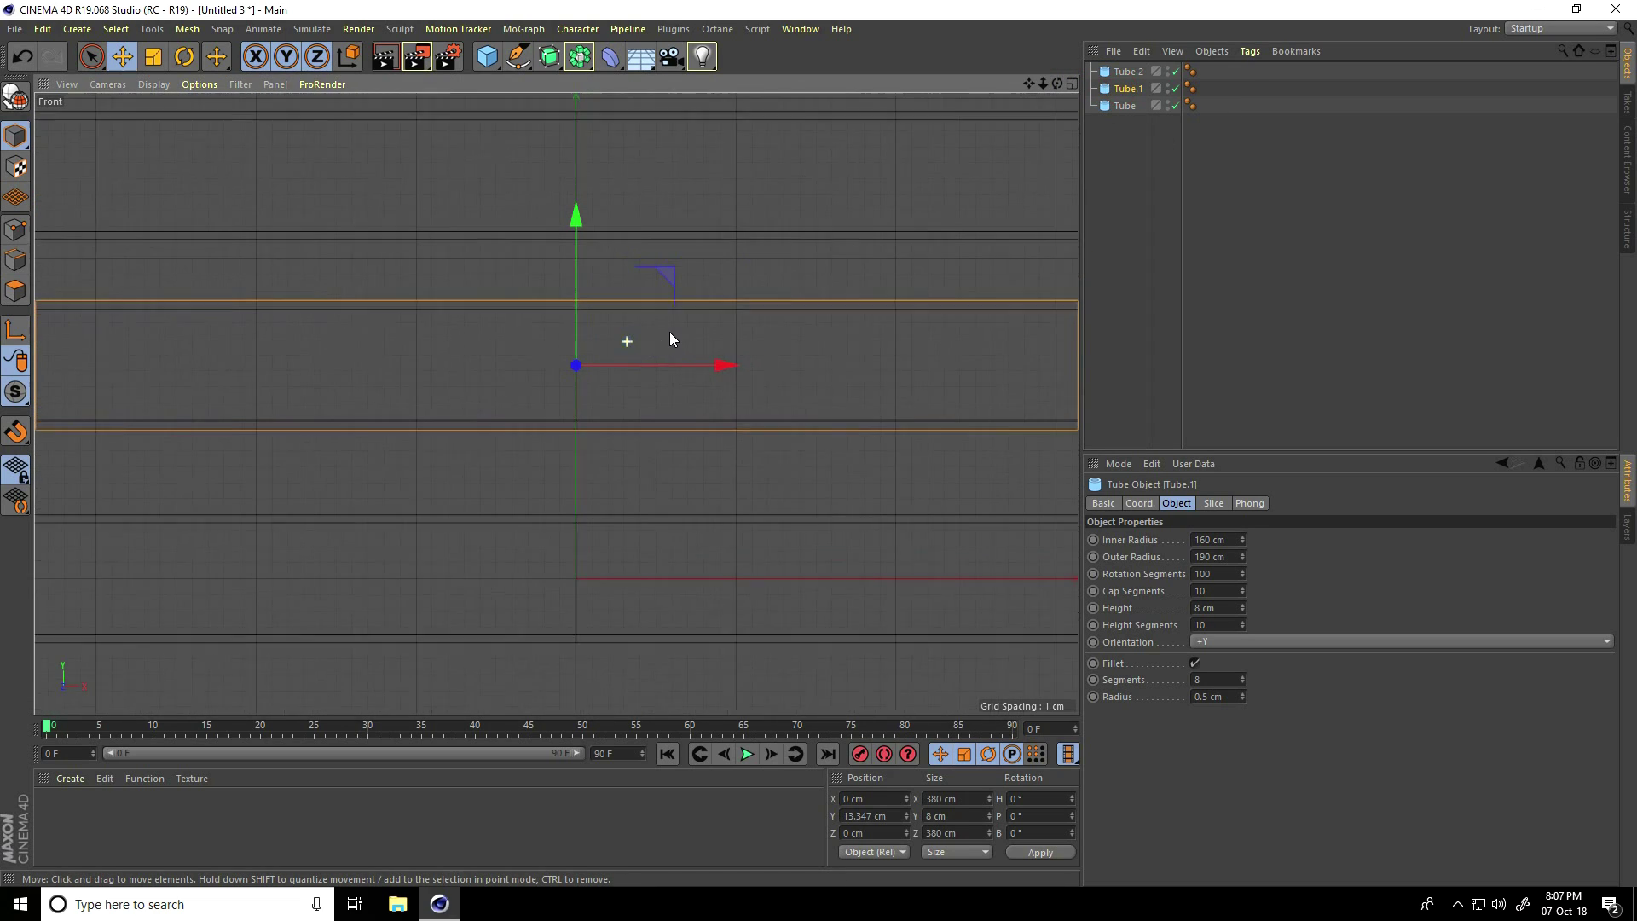
pyautogui.moveTo(576, 219); pyautogui.dragTo(607, 325)
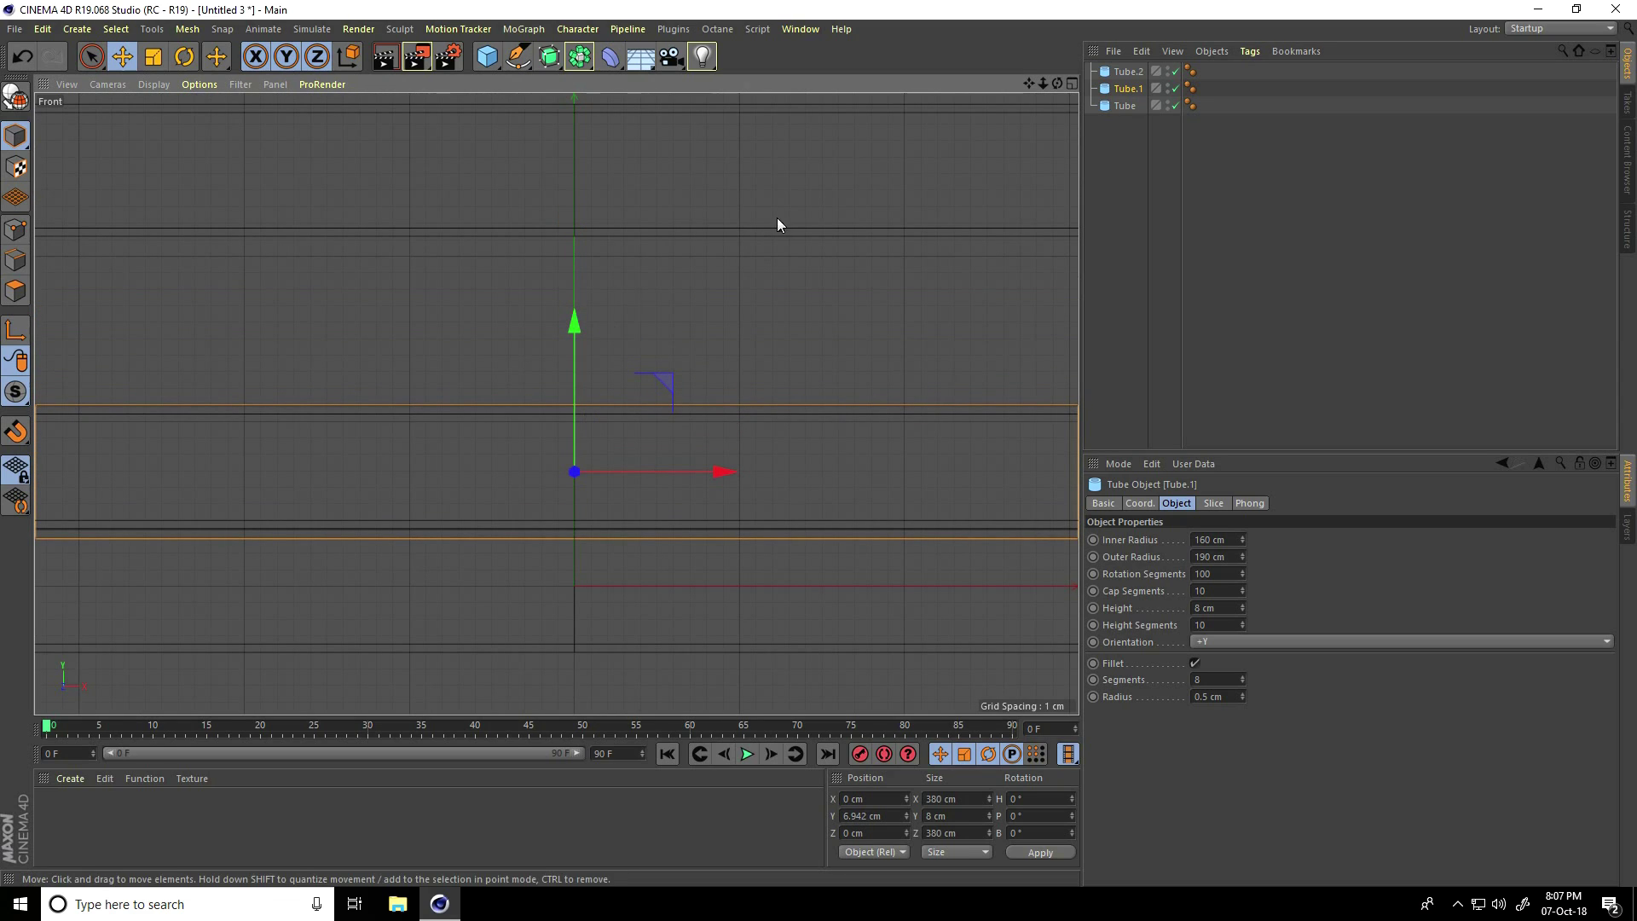
# - Lower Tube.2 to 13.842 cm Y and return to the Perspective view
pyautogui.click(636, 188)
pyautogui.moveTo(561, 126); pyautogui.dragTo(588, 300)
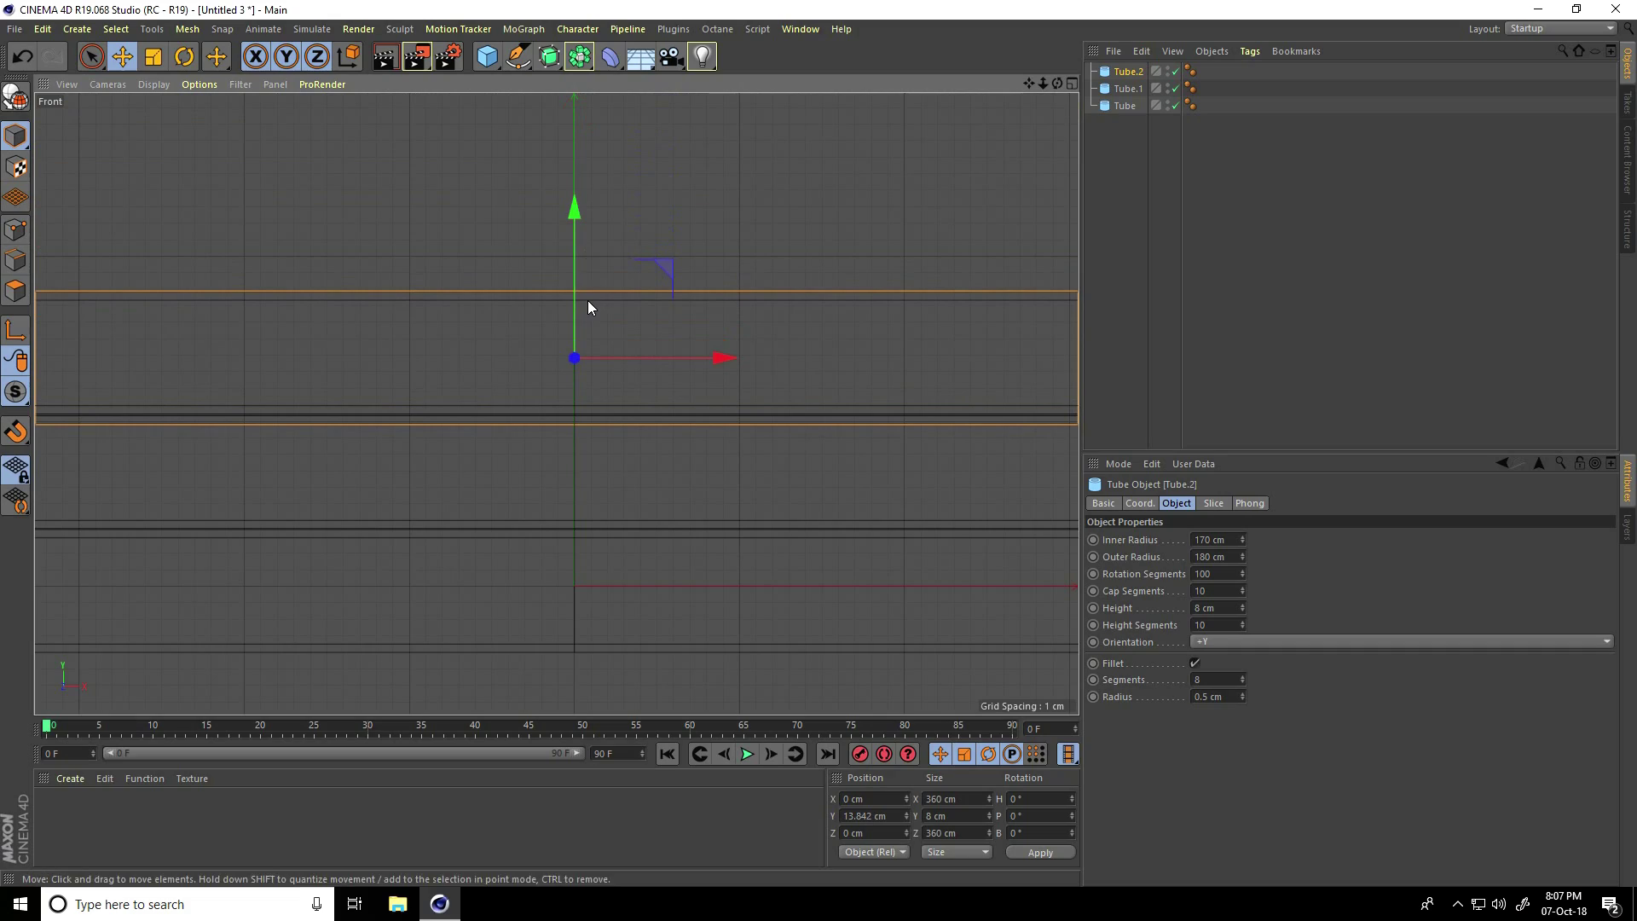
pyautogui.click(1072, 83)
pyautogui.click(550, 83)
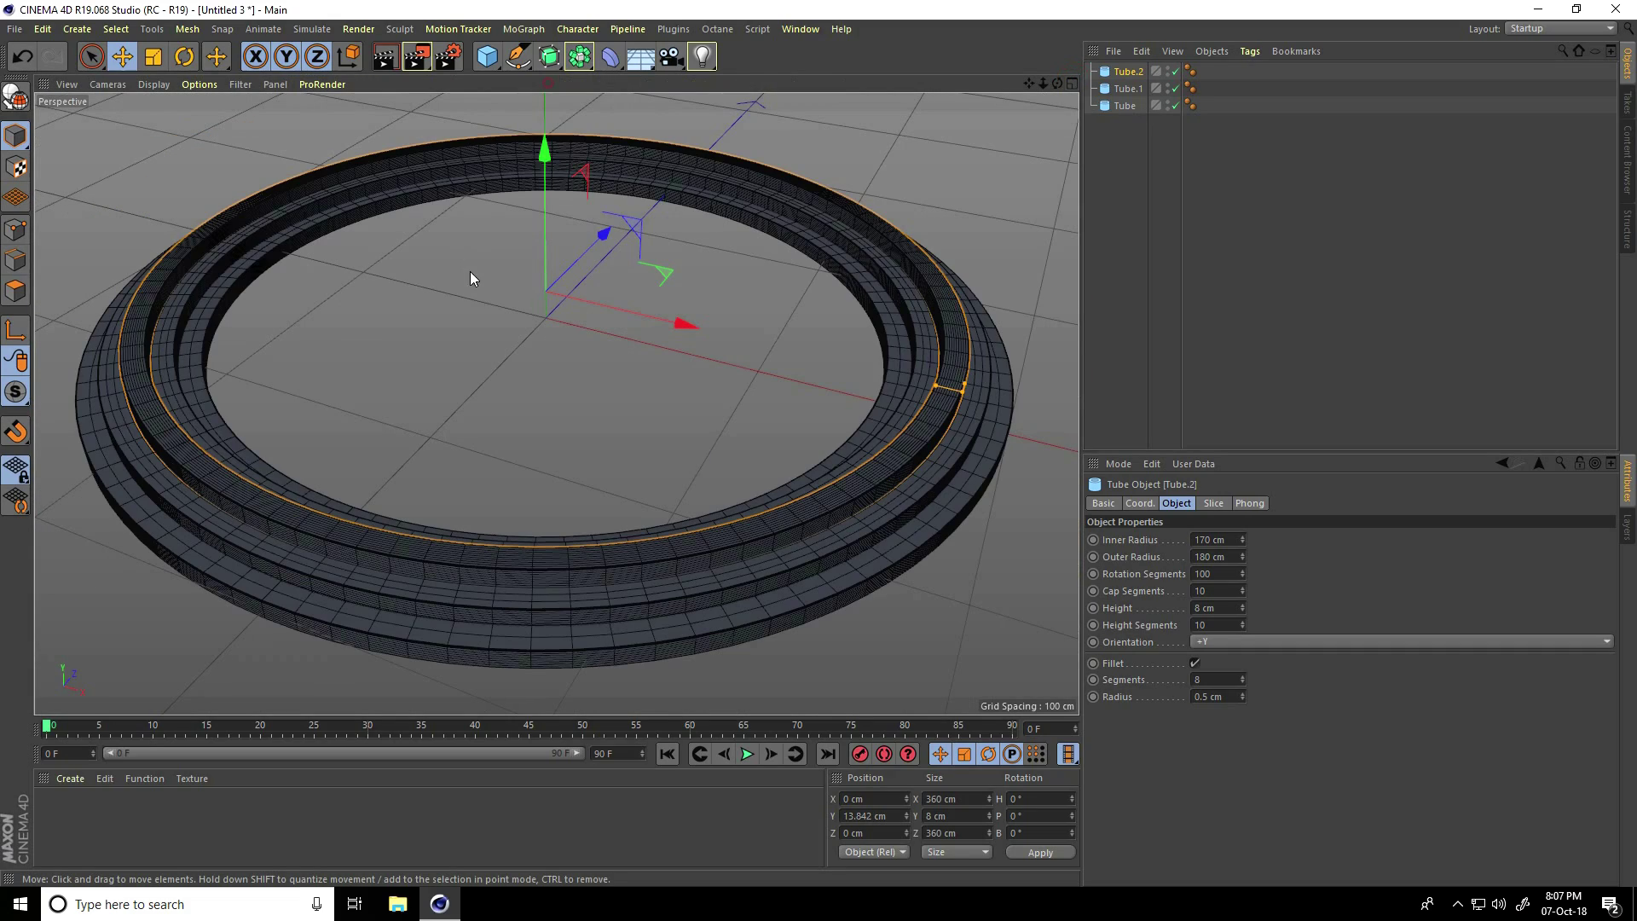
pyautogui.click(470, 278)
pyautogui.scroll(5, 727, 588)
pyautogui.keyDown('alt'); pyautogui.moveTo(747, 586); pyautogui.dragTo(648, 460); pyautogui.keyUp('alt')
# - Add a Null and drop Tube, Tube.1 and Tube.2 inside it
pyautogui.click(487, 56)
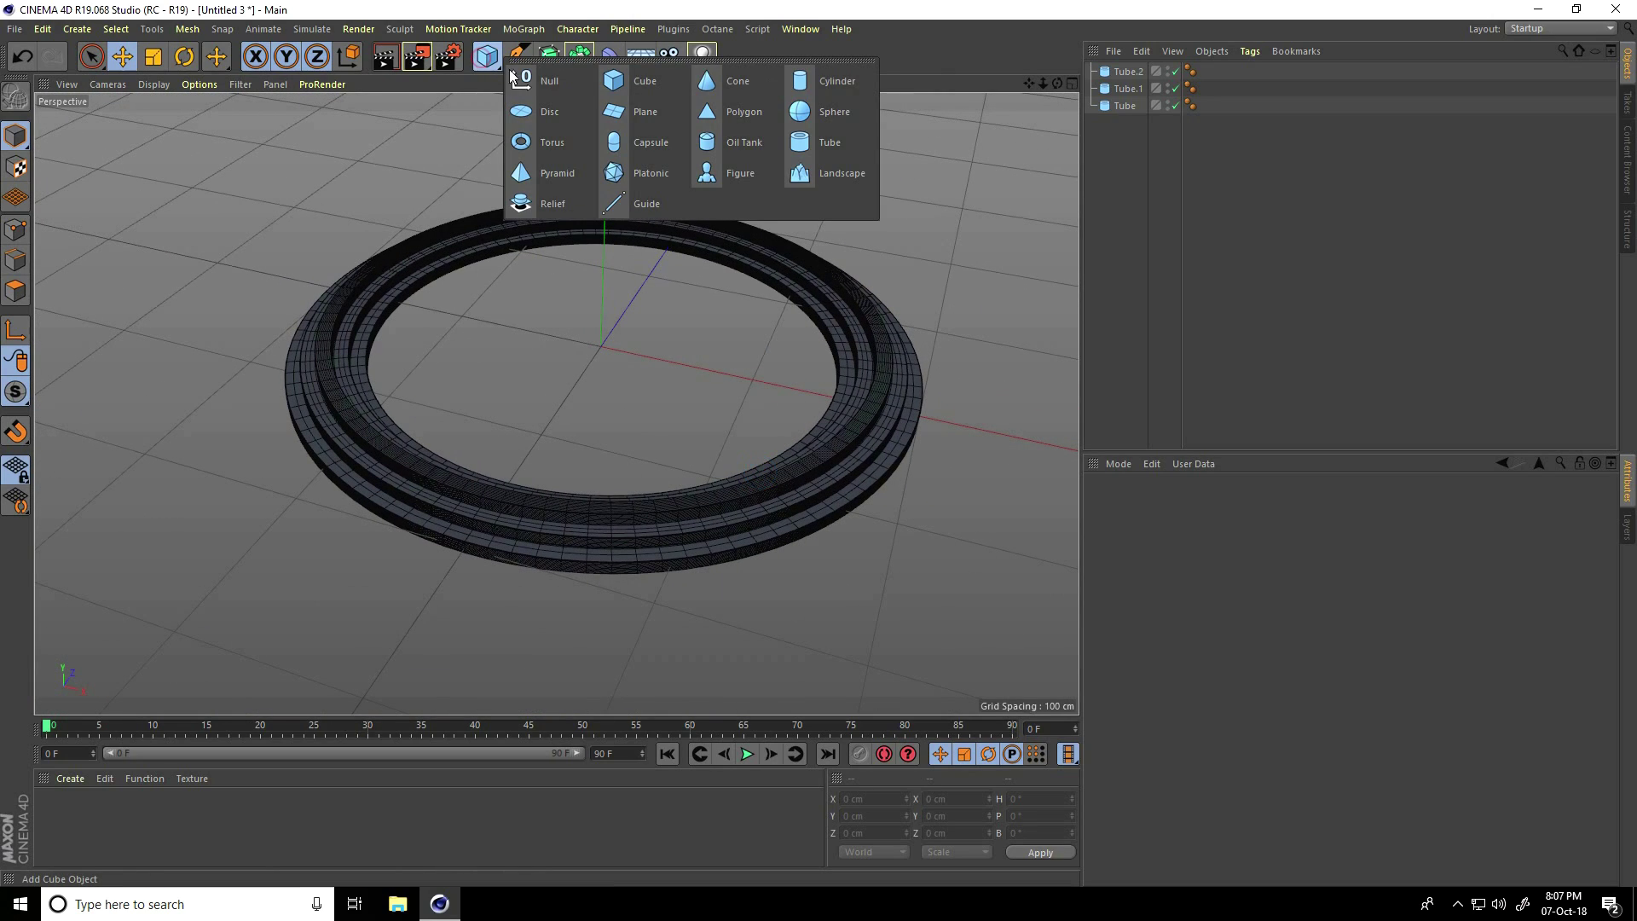
pyautogui.click(561, 85)
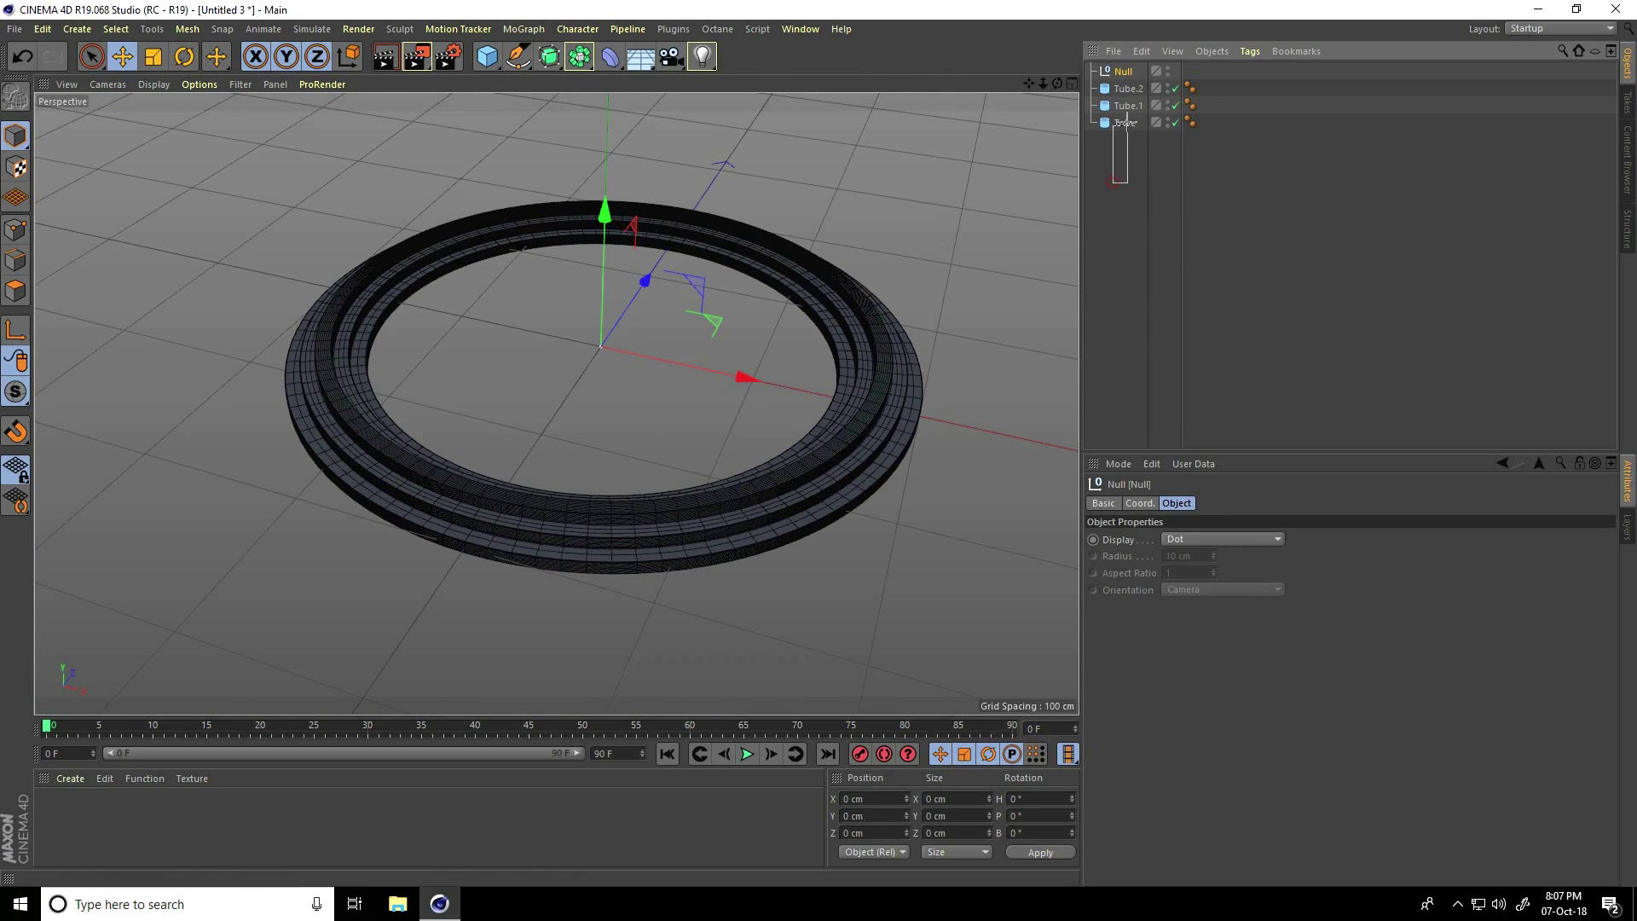
pyautogui.moveTo(1126, 122); pyautogui.dragTo(1123, 73)
pyautogui.moveTo(1198, 187); pyautogui.dragTo(1230, 181)
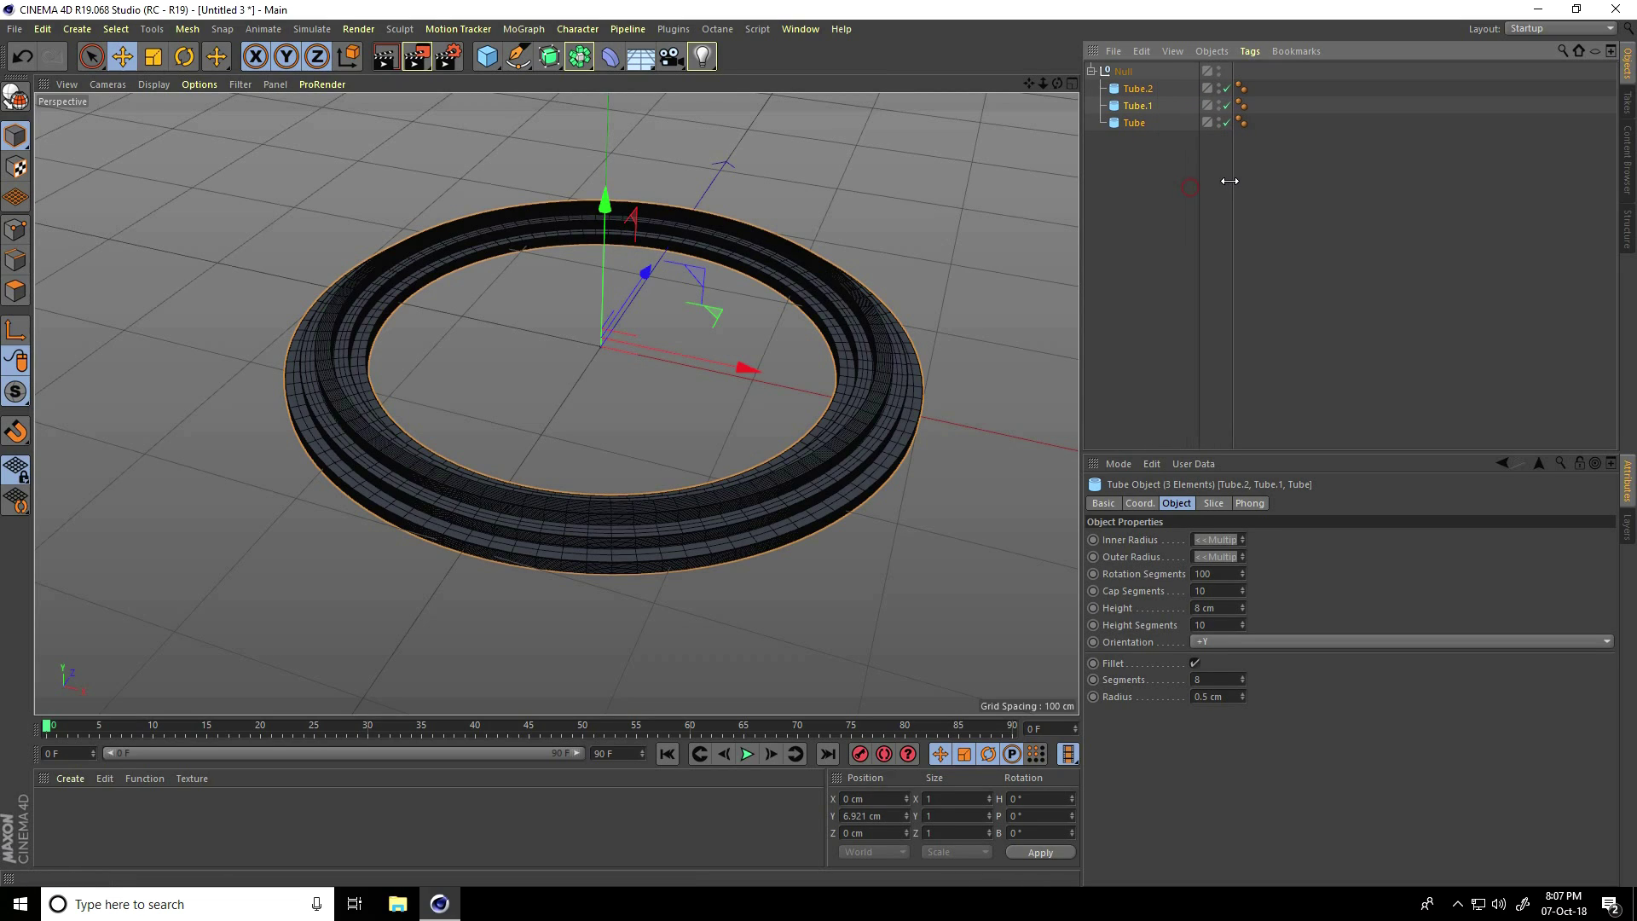
pyautogui.click(1091, 71)
pyautogui.click(1117, 70)
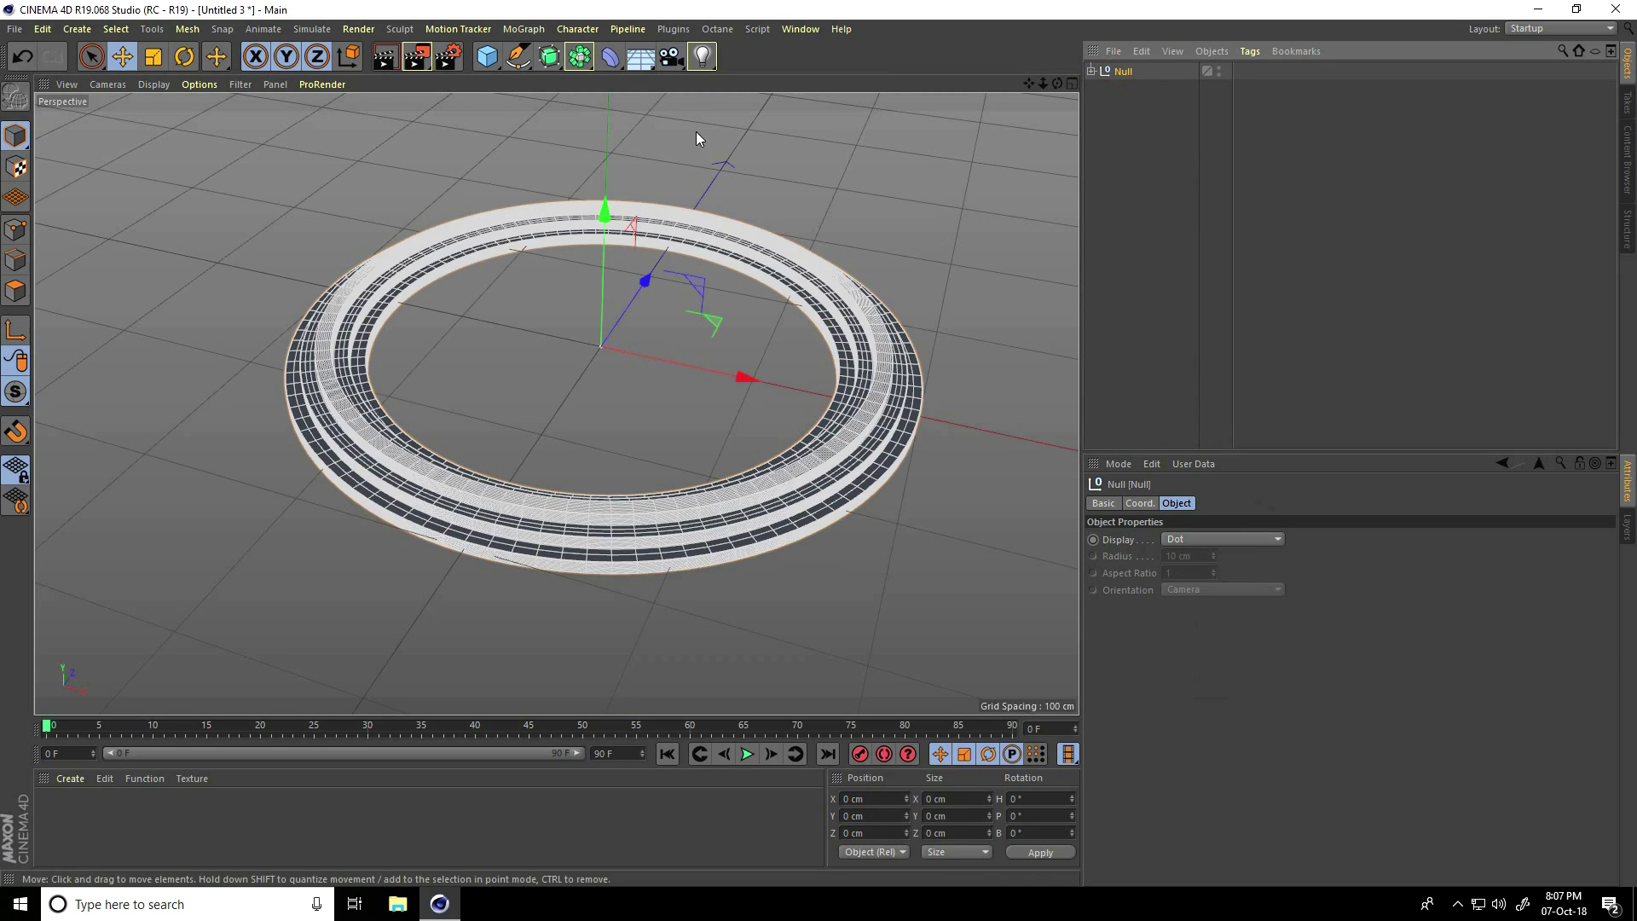
pyautogui.moveTo(610, 56); pyautogui.dragTo(653, 109)
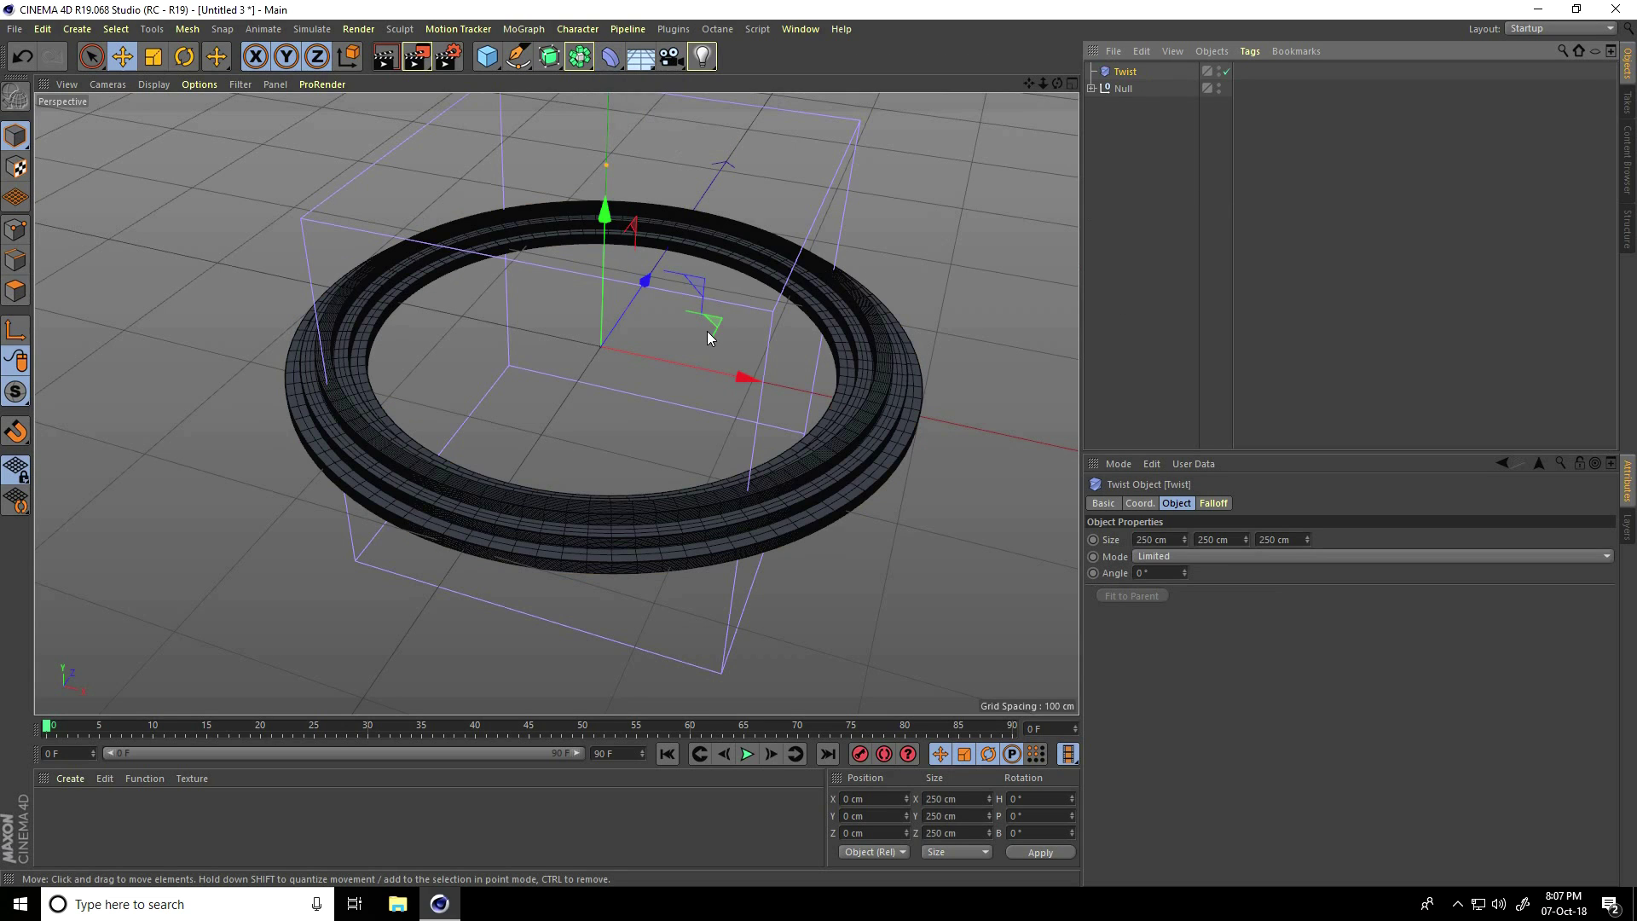
# - Add a Twist deformer and set its Size X and Size Z to 410 cm
pyautogui.keyDown('alt'); pyautogui.moveTo(707, 330); pyautogui.dragTo(755, 288); pyautogui.keyUp('alt')
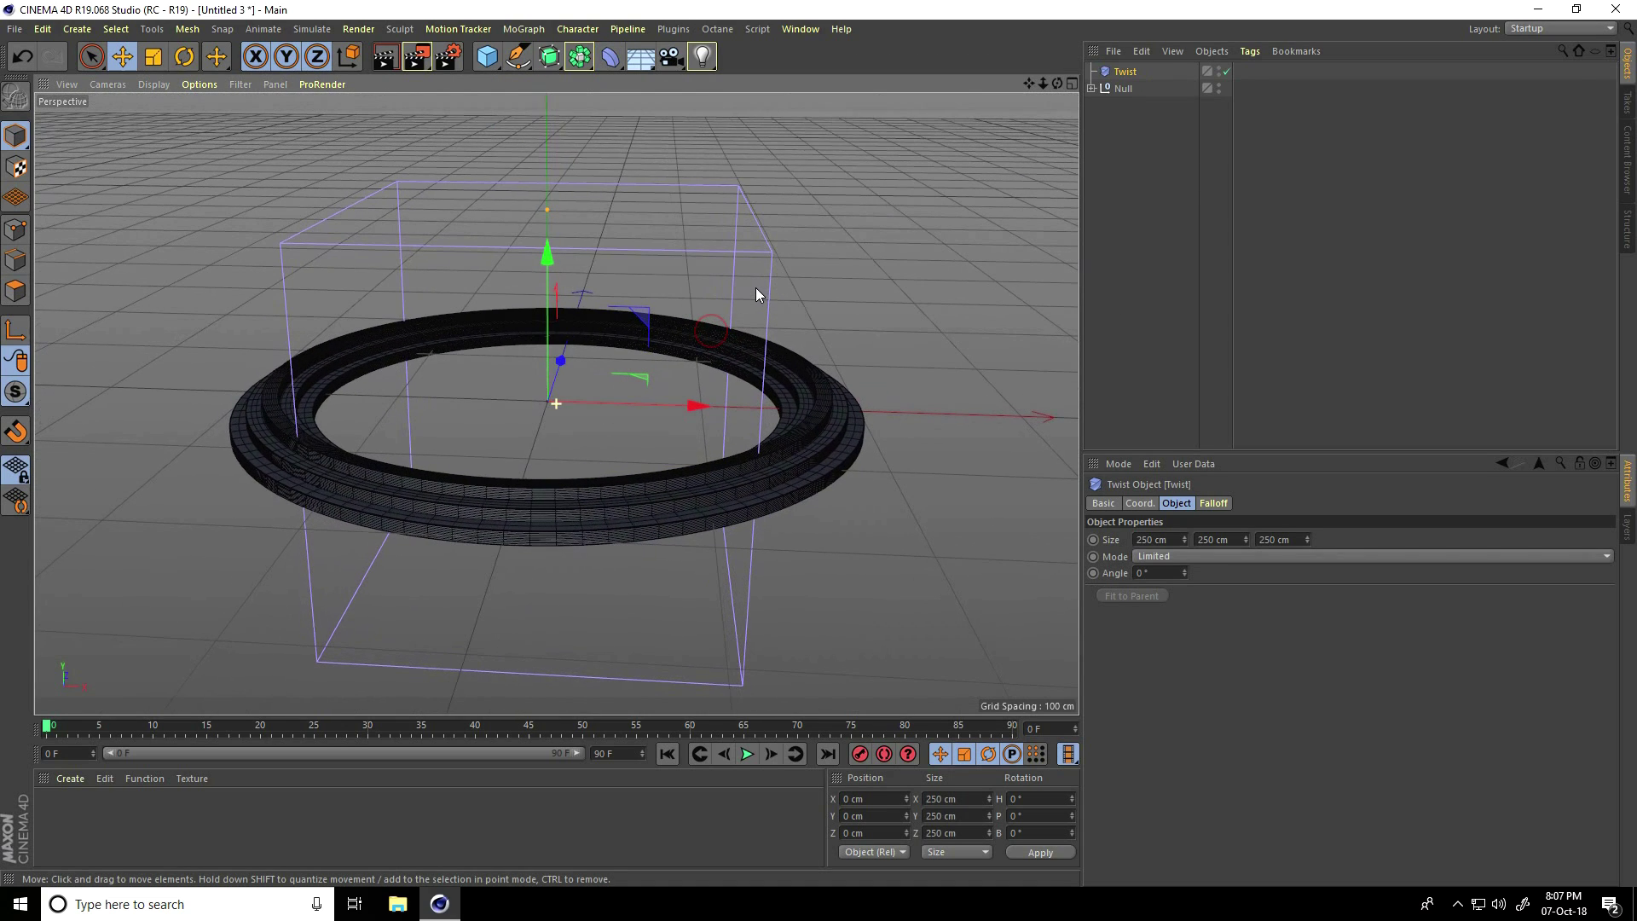
pyautogui.click(1071, 83)
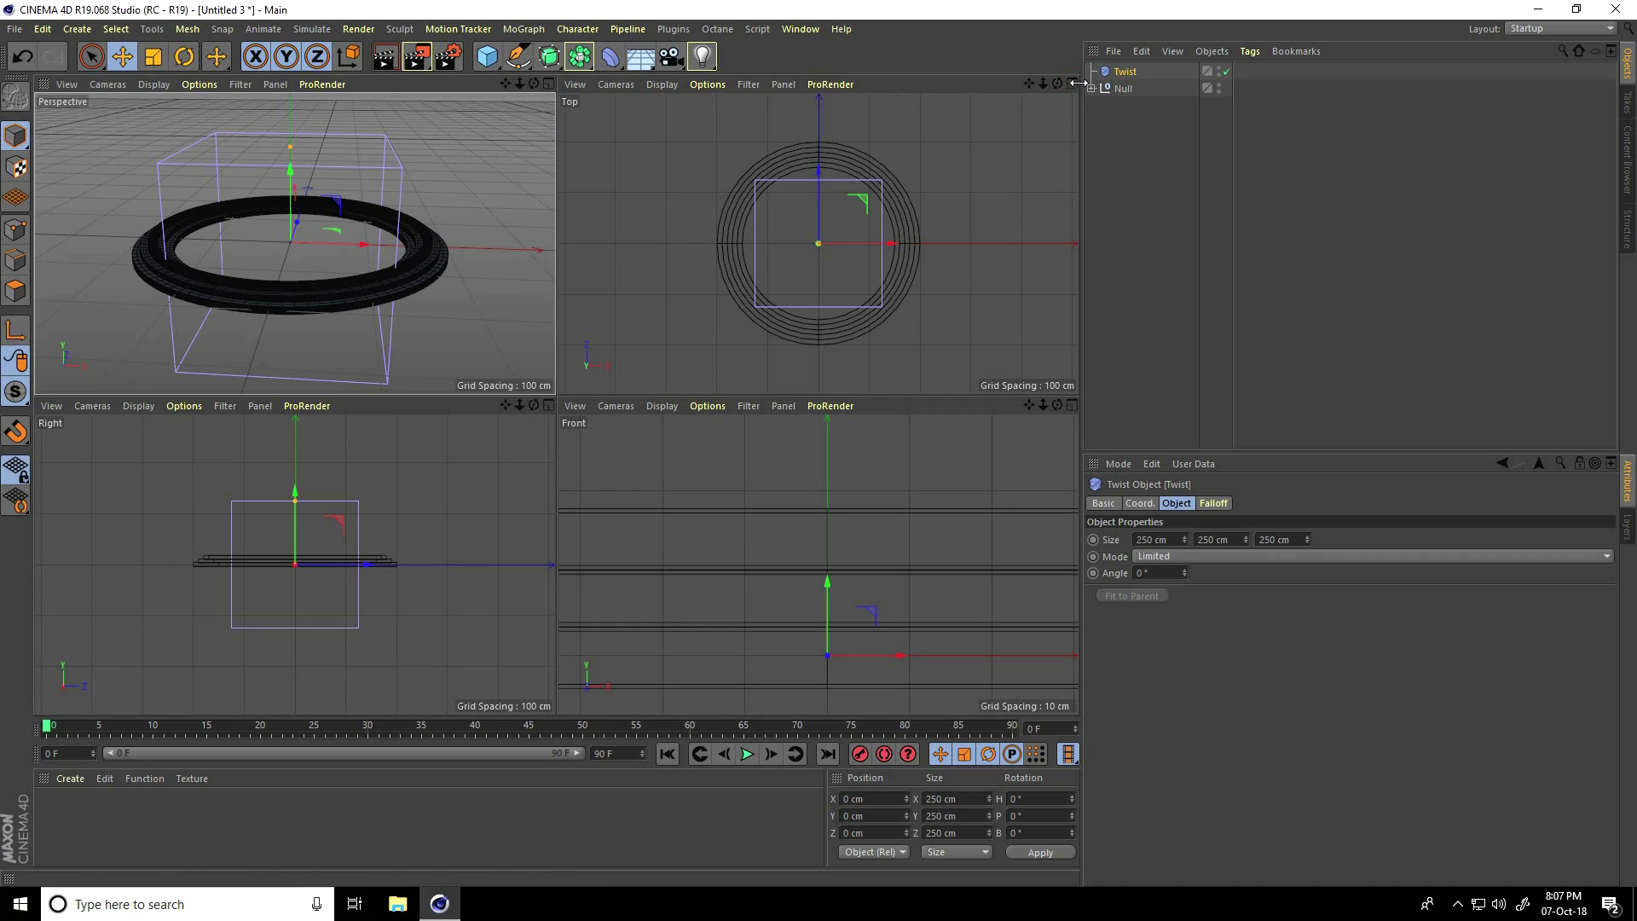
pyautogui.click(1071, 85)
pyautogui.scroll(-2, 832, 254)
pyautogui.scroll(3, 599, 392)
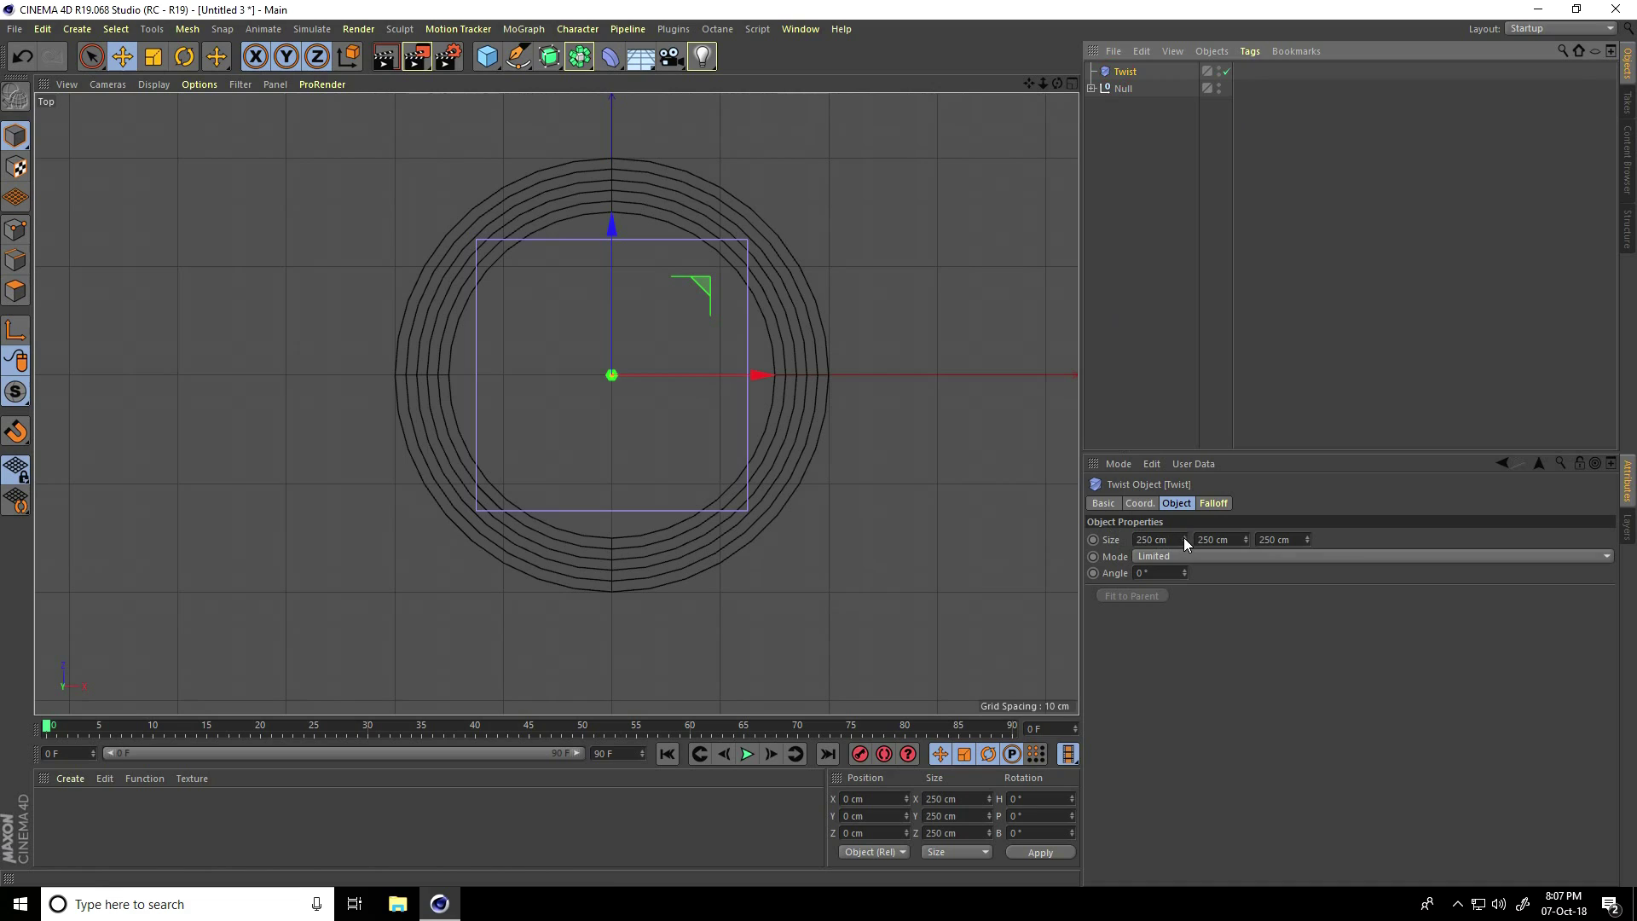
pyautogui.moveTo(1184, 540); pyautogui.dragTo(1183, 537)
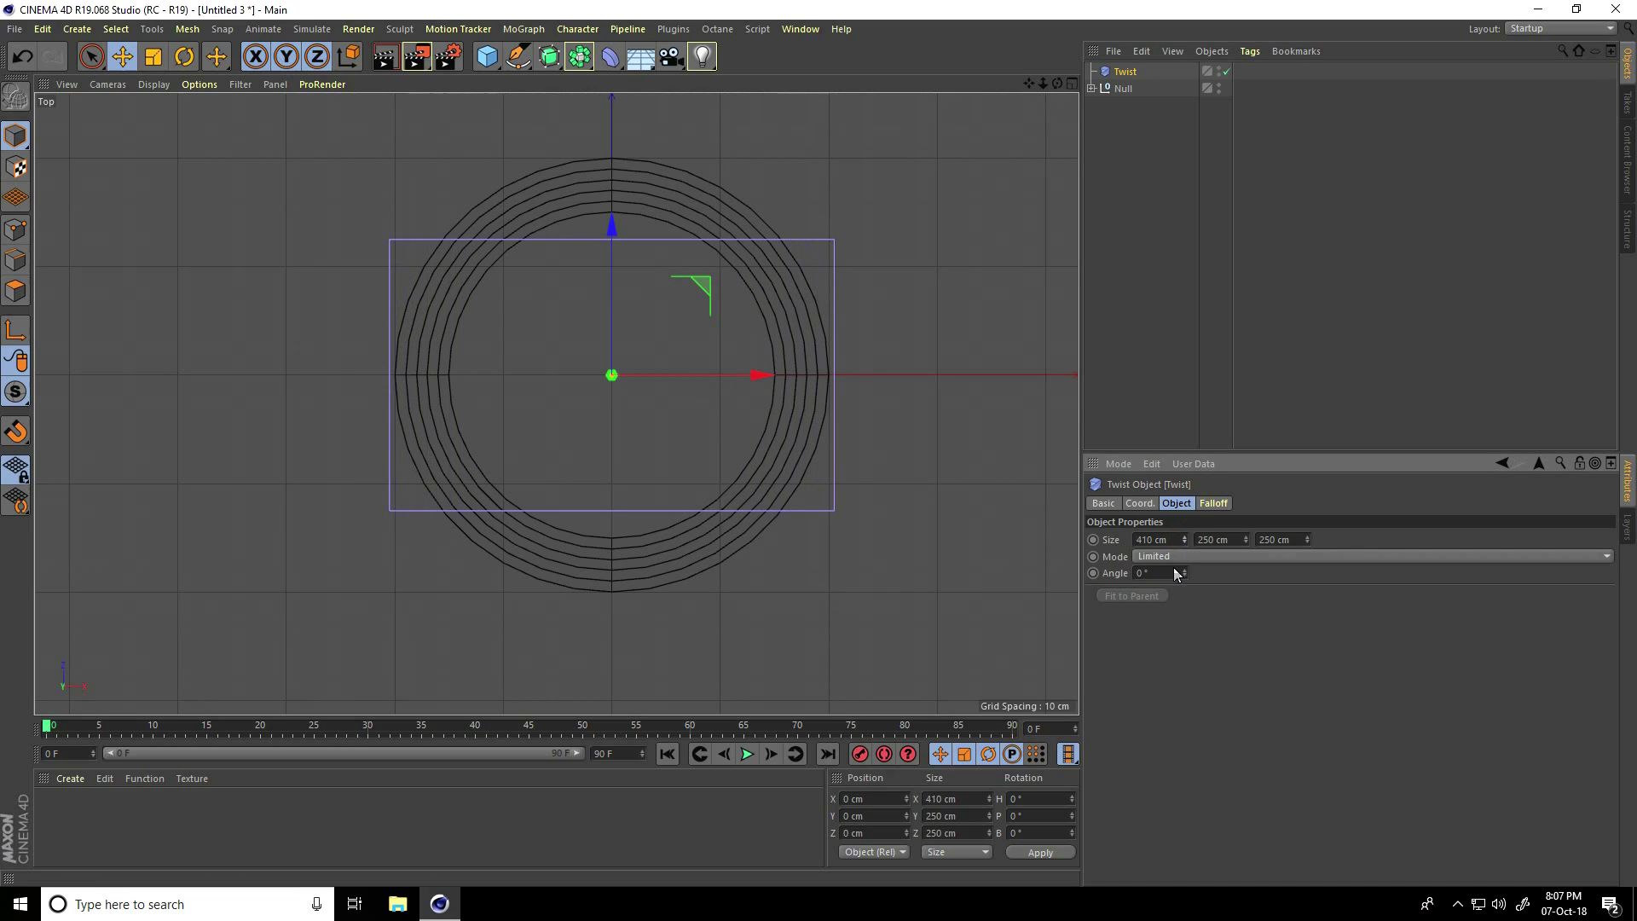
pyautogui.moveTo(1306, 539); pyautogui.dragTo(1306, 537)
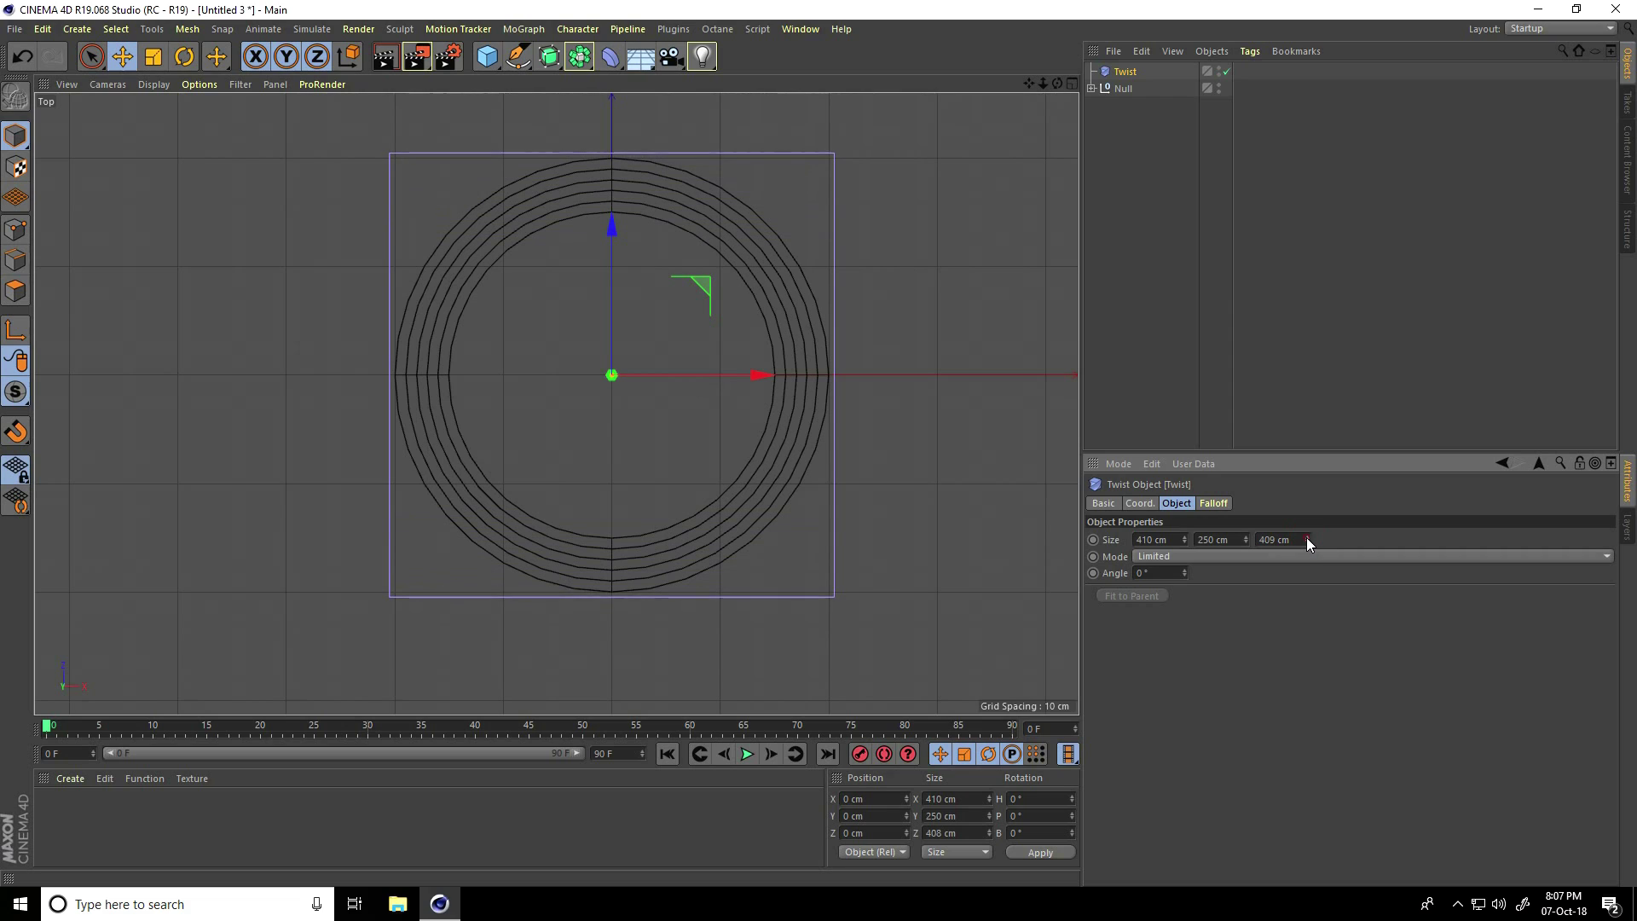
# - Set the Twist deformer's Size Y to 300 cm
pyautogui.middleClick(1075, 109)
pyautogui.middleClick(548, 92)
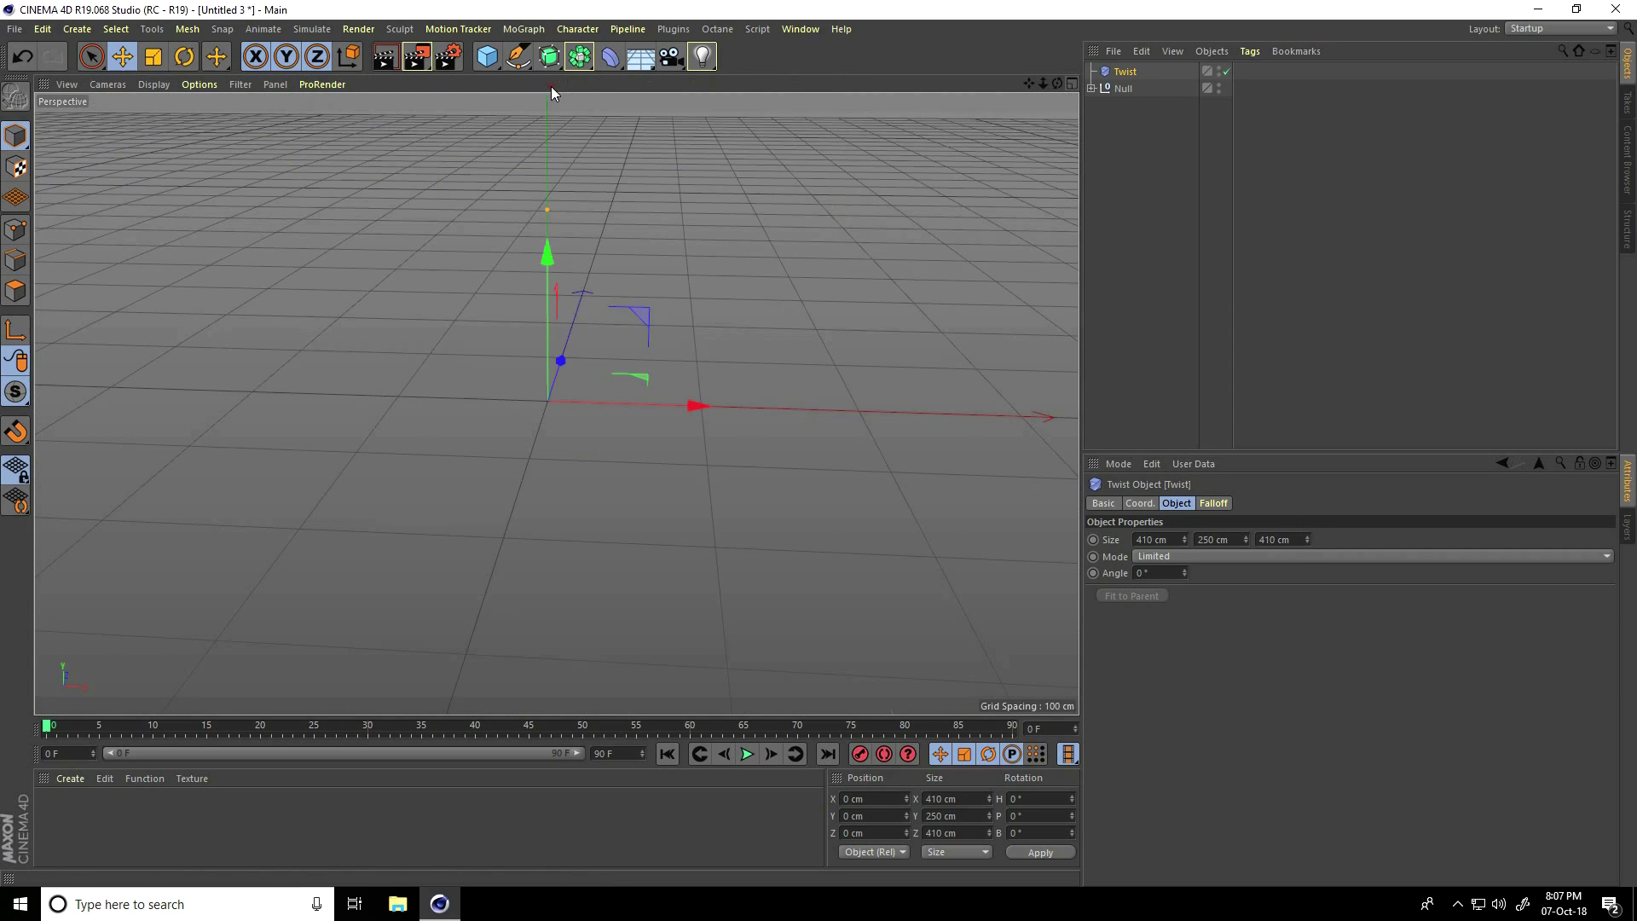
pyautogui.keyDown('alt'); pyautogui.moveTo(564, 294); pyautogui.dragTo(488, 457); pyautogui.keyUp('alt')
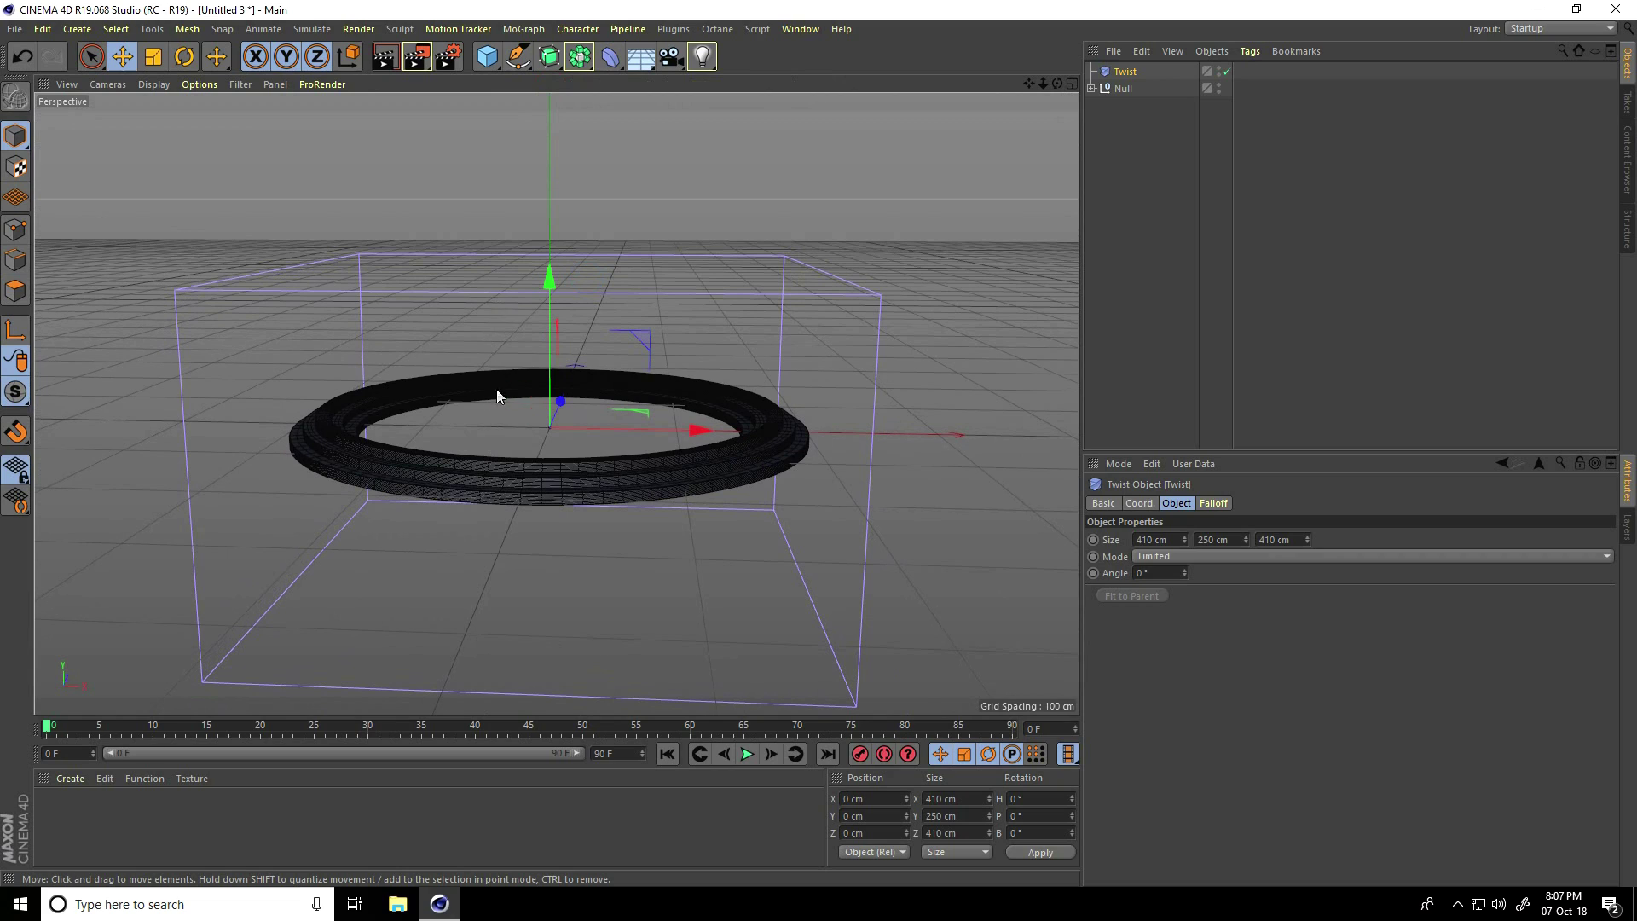
pyautogui.moveTo(1246, 539); pyautogui.dragTo(1245, 535)
pyautogui.write('300')
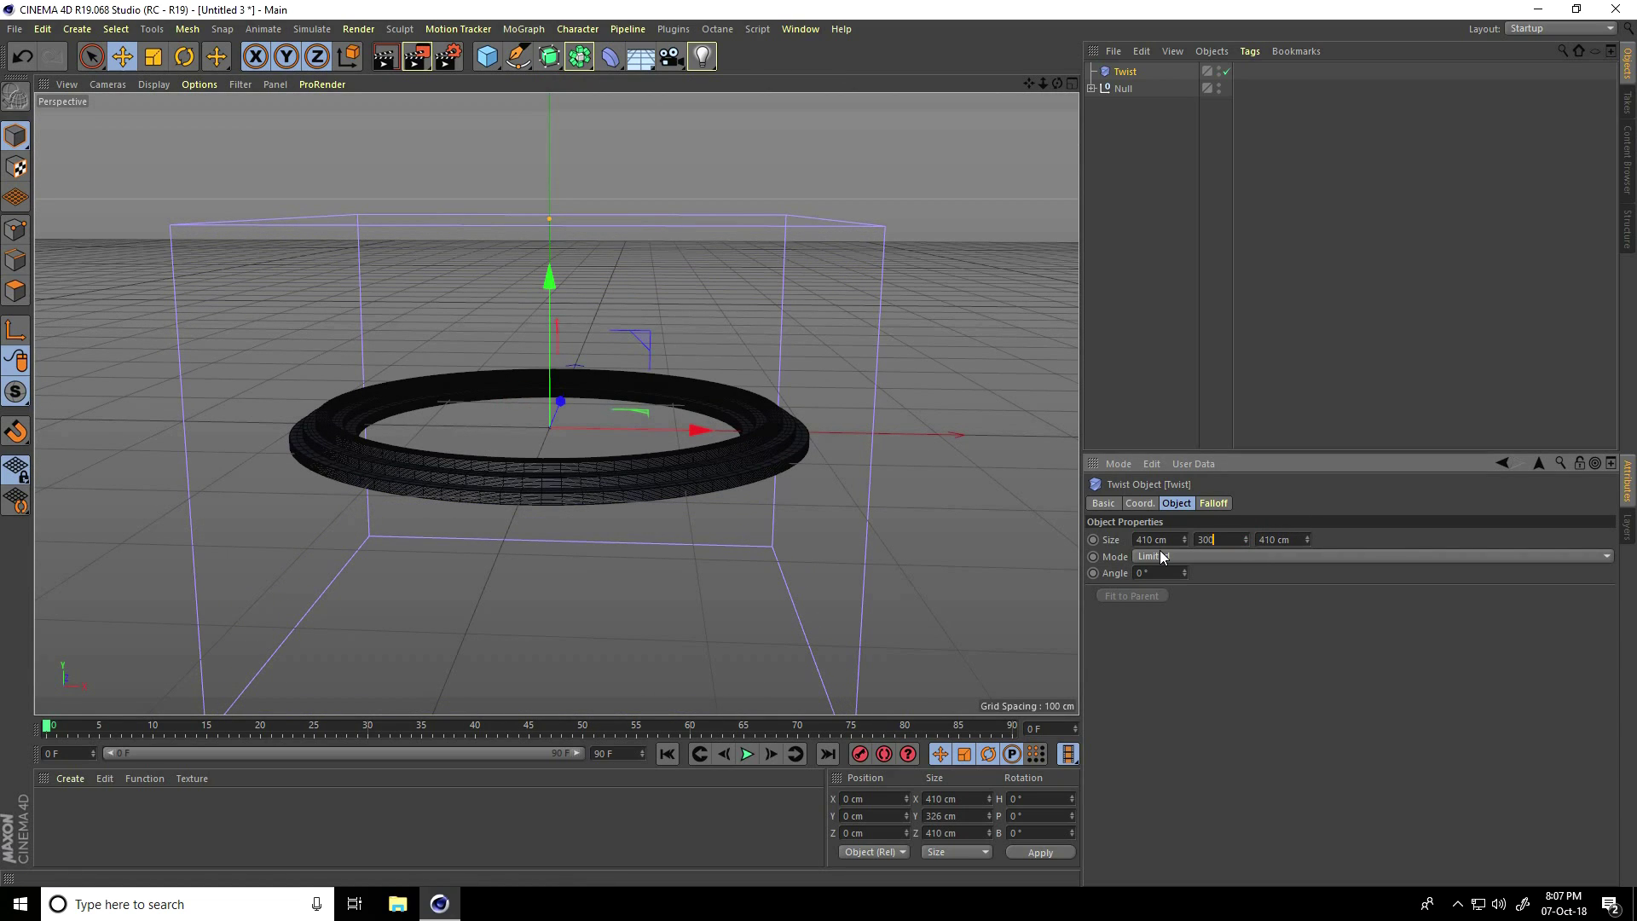
pyautogui.press('Return')
pyautogui.keyDown('alt'); pyautogui.moveTo(600, 290); pyautogui.dragTo(576, 426); pyautogui.keyUp('alt')
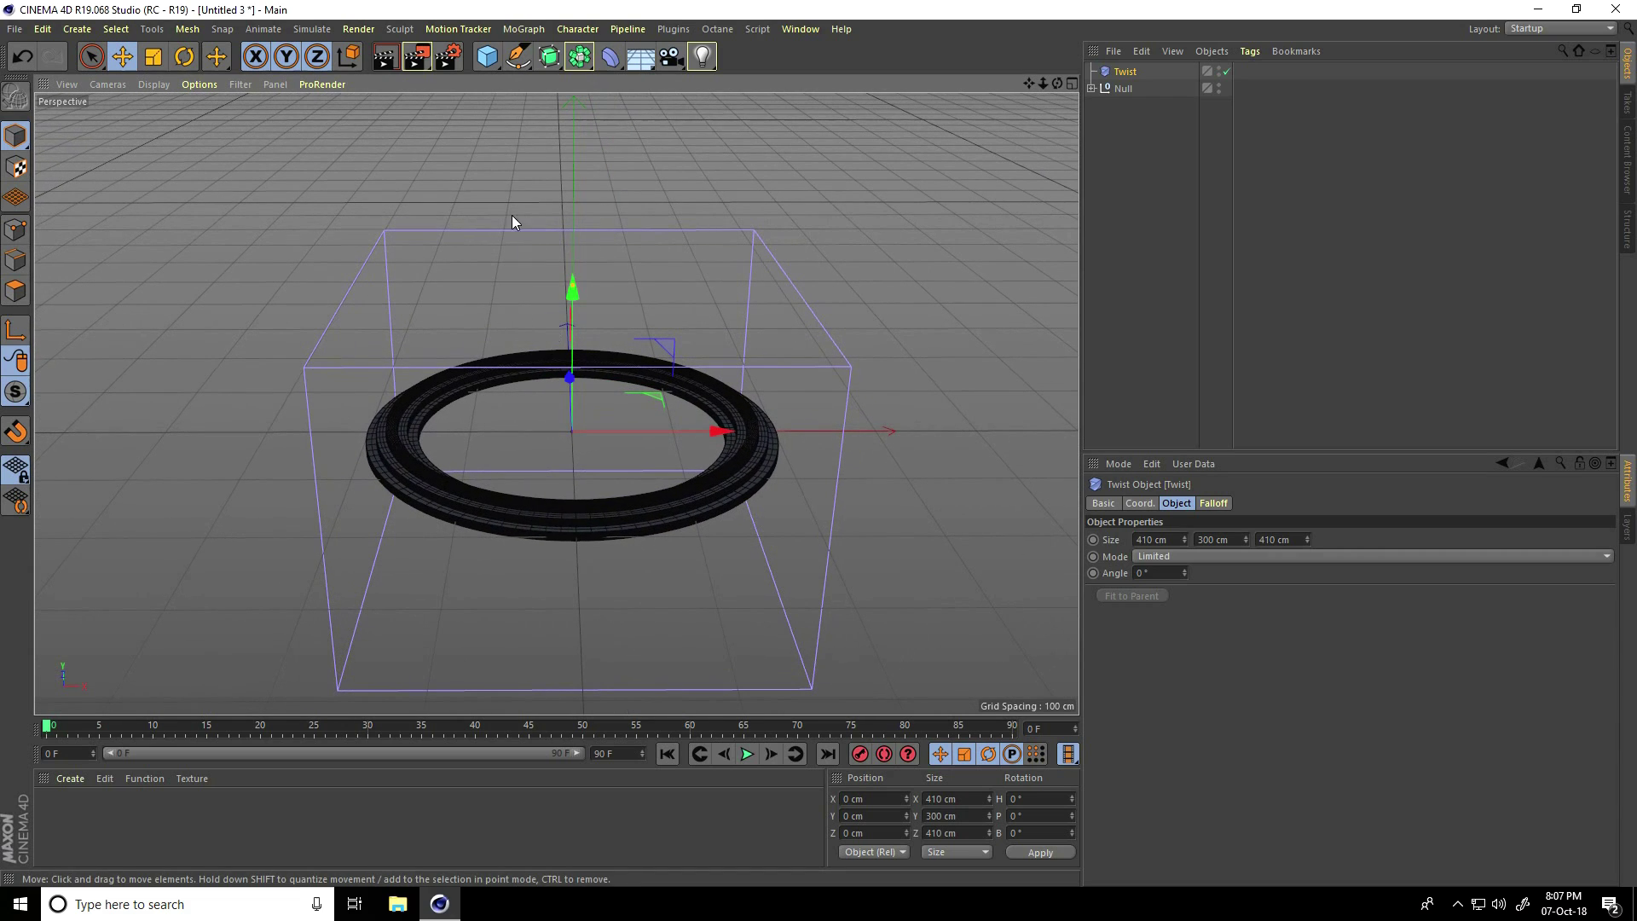
pyautogui.click(481, 64)
# - Add Null.1 and place the Twist and the ring Null inside it
pyautogui.click(545, 85)
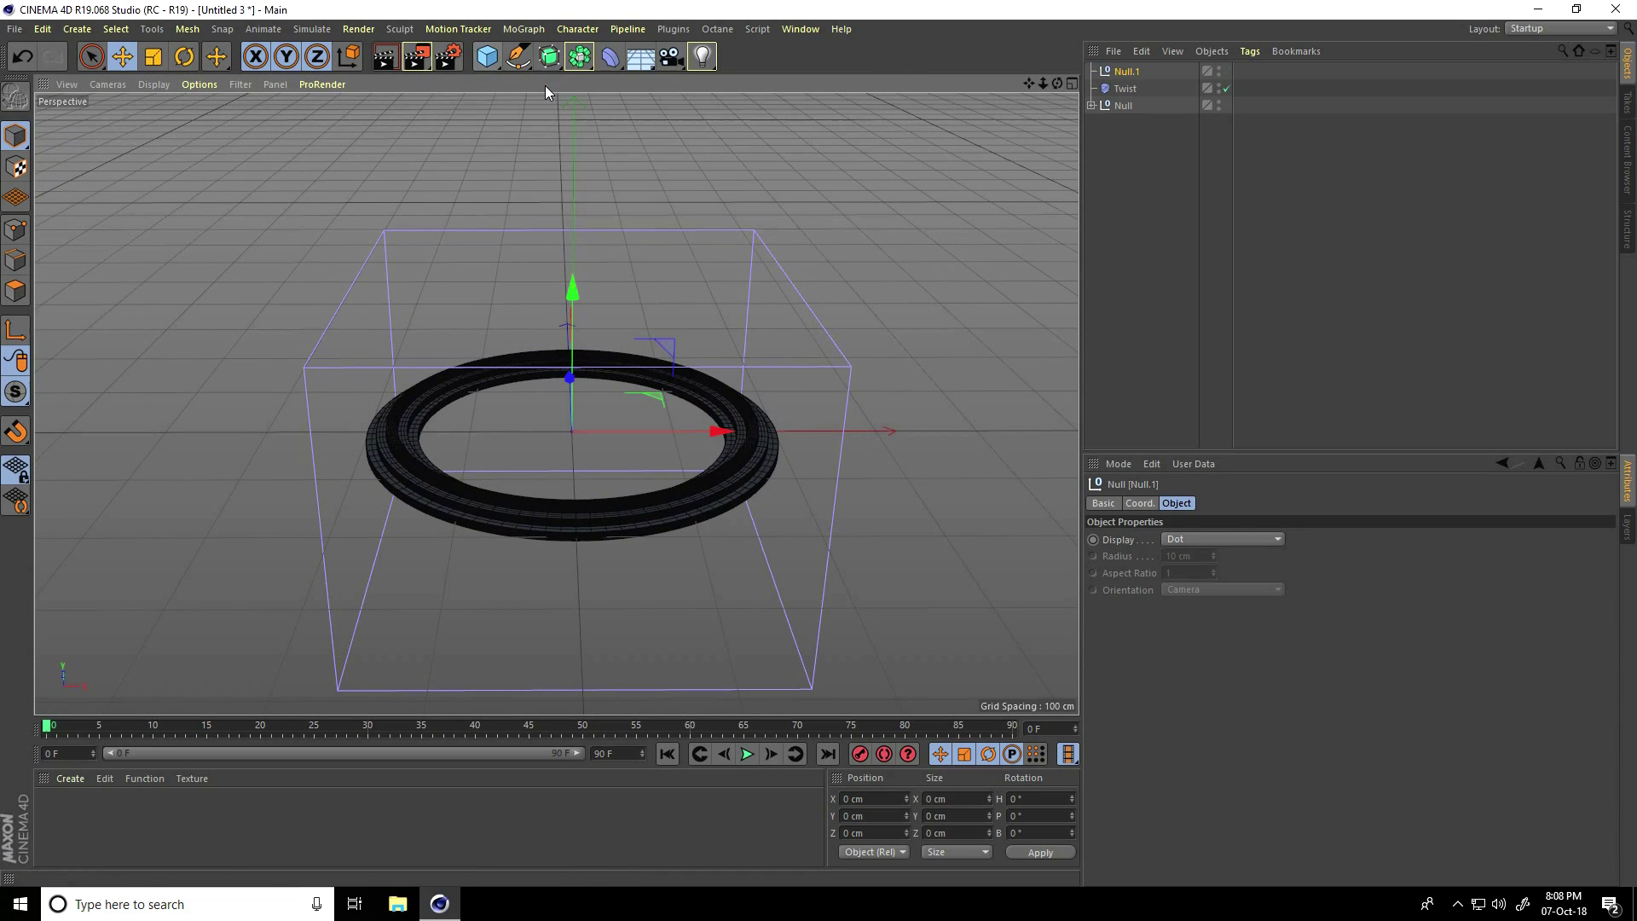
pyautogui.moveTo(1112, 130); pyautogui.dragTo(1126, 73)
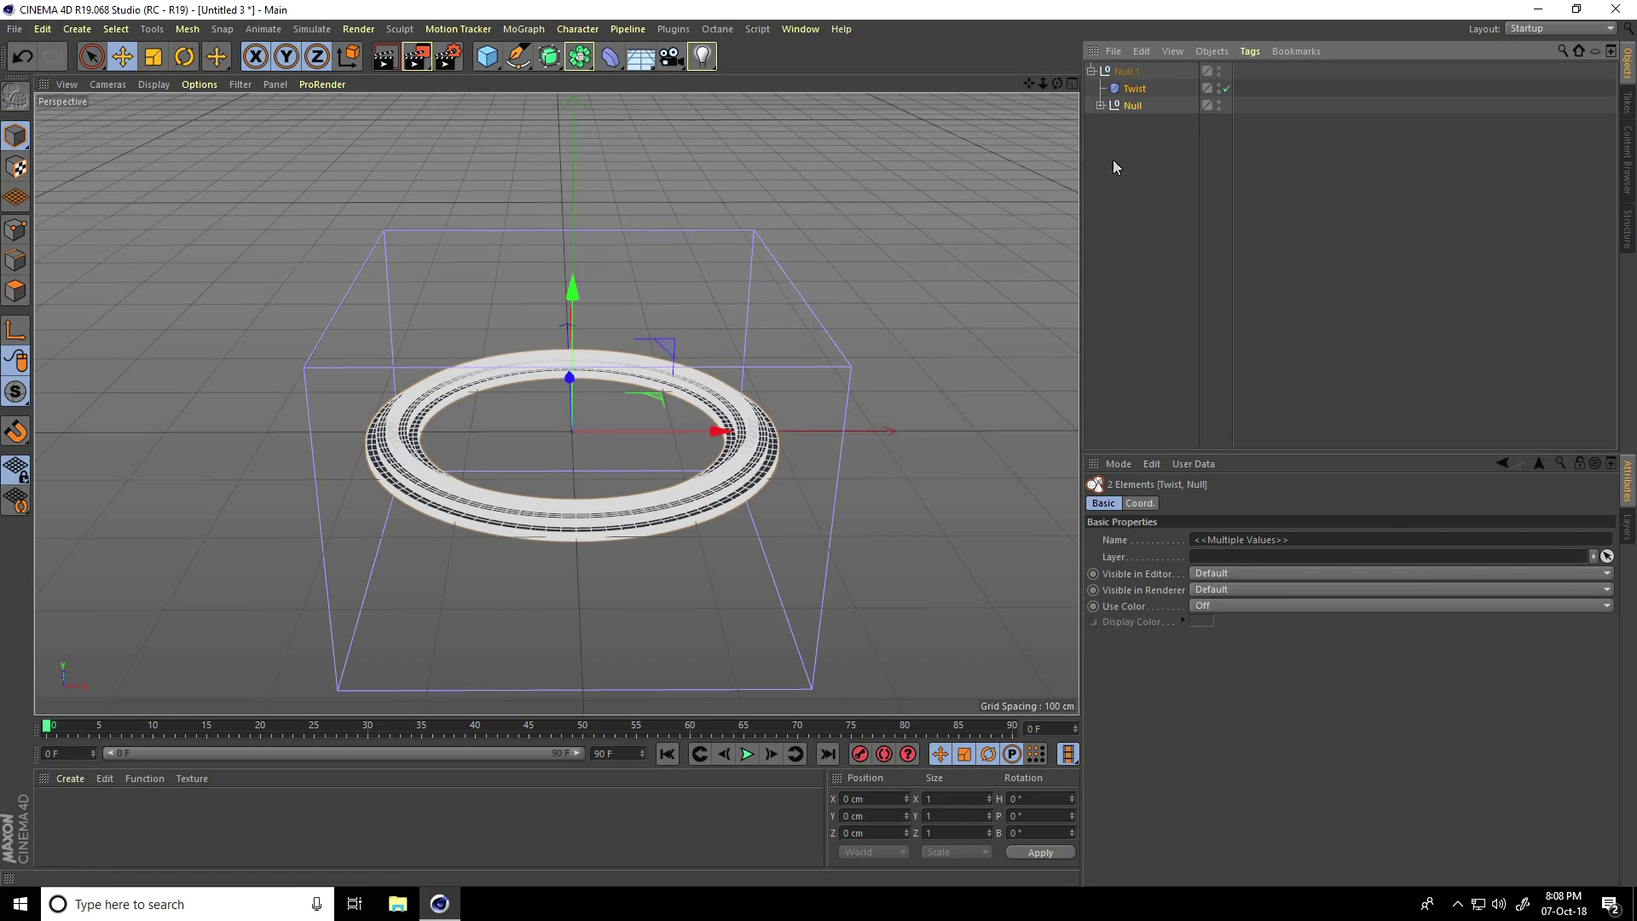
pyautogui.click(994, 233)
pyautogui.scroll(6, 566, 504)
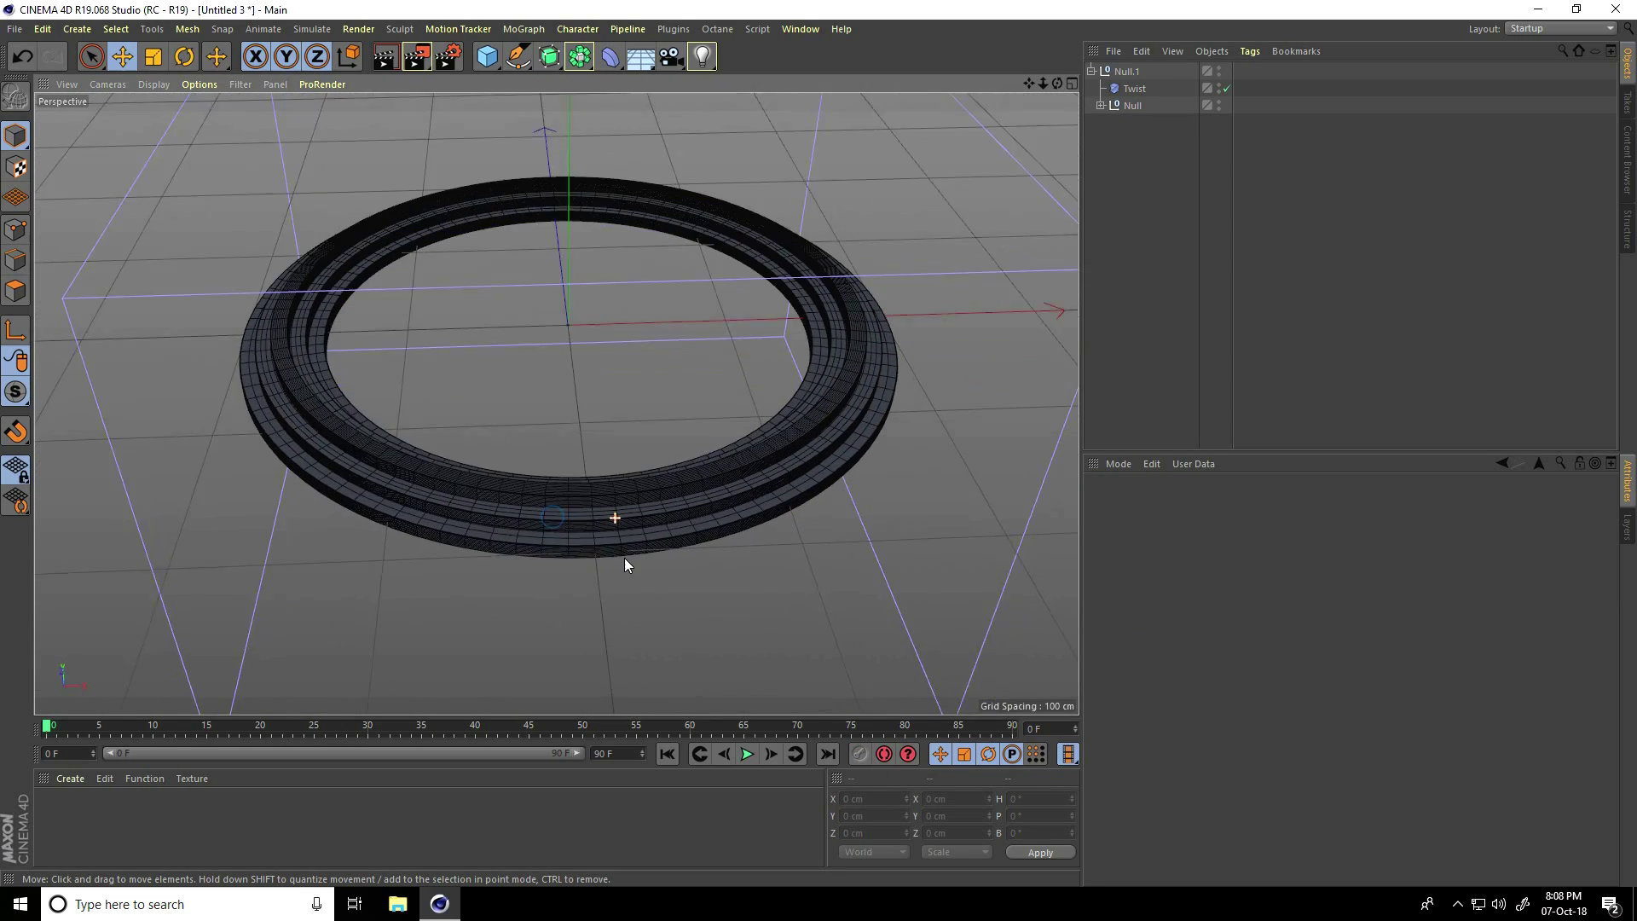
pyautogui.keyDown('alt'); pyautogui.moveTo(618, 559); pyautogui.dragTo(609, 523); pyautogui.keyUp('alt')
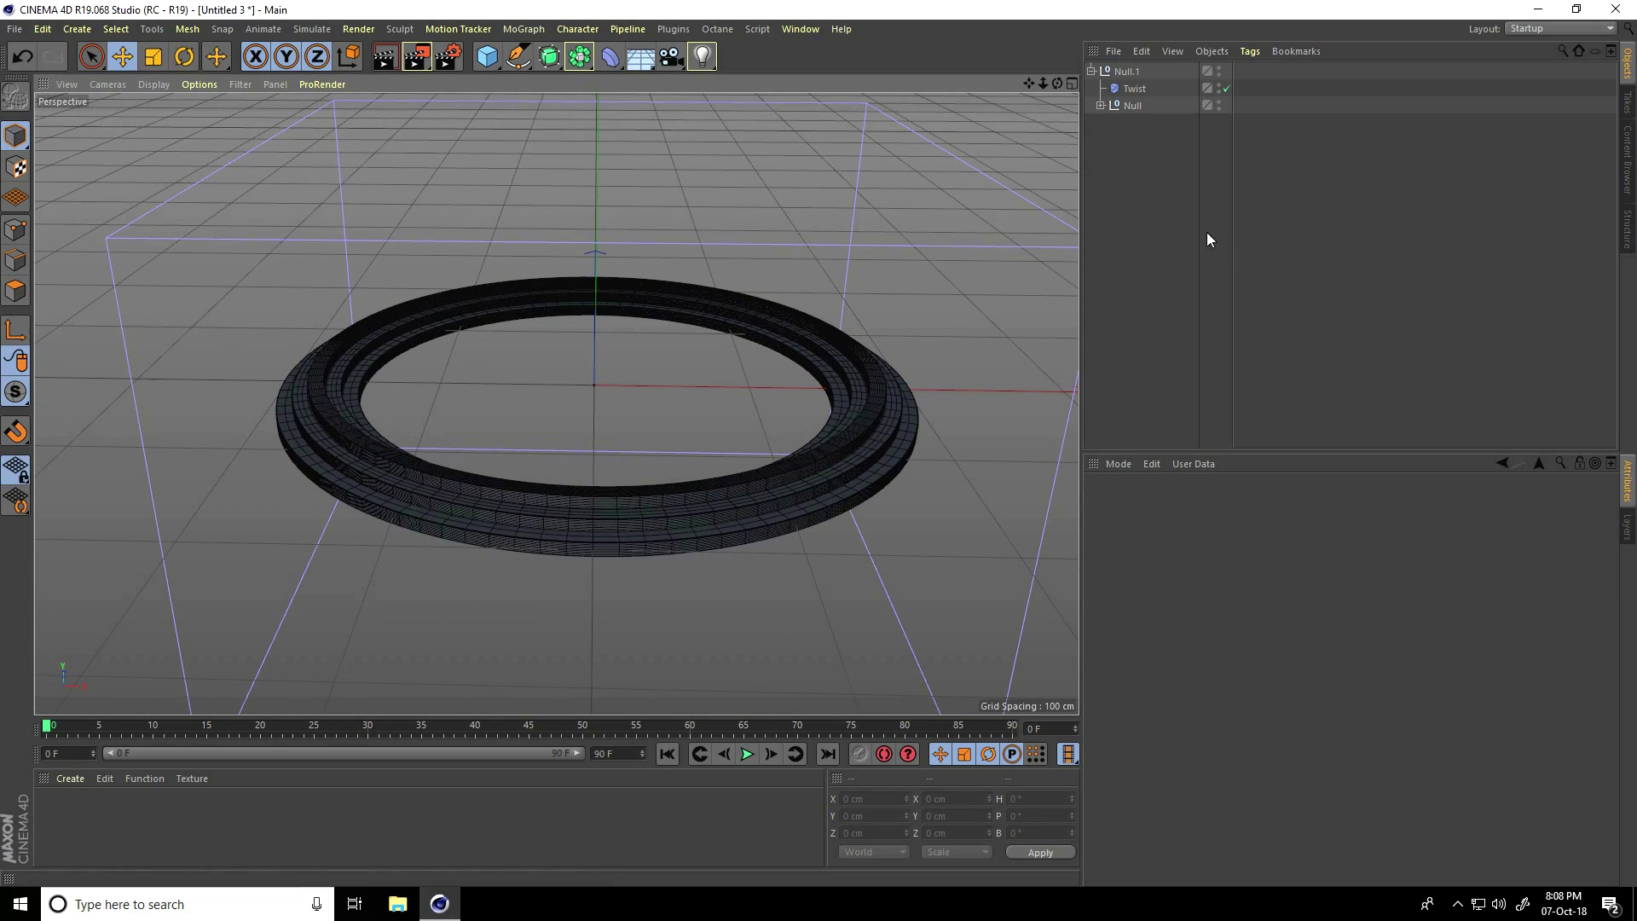
# - Tilt the ring group's Null to 40° pitch (R.P) in the Coord. tab
pyautogui.click(1132, 106)
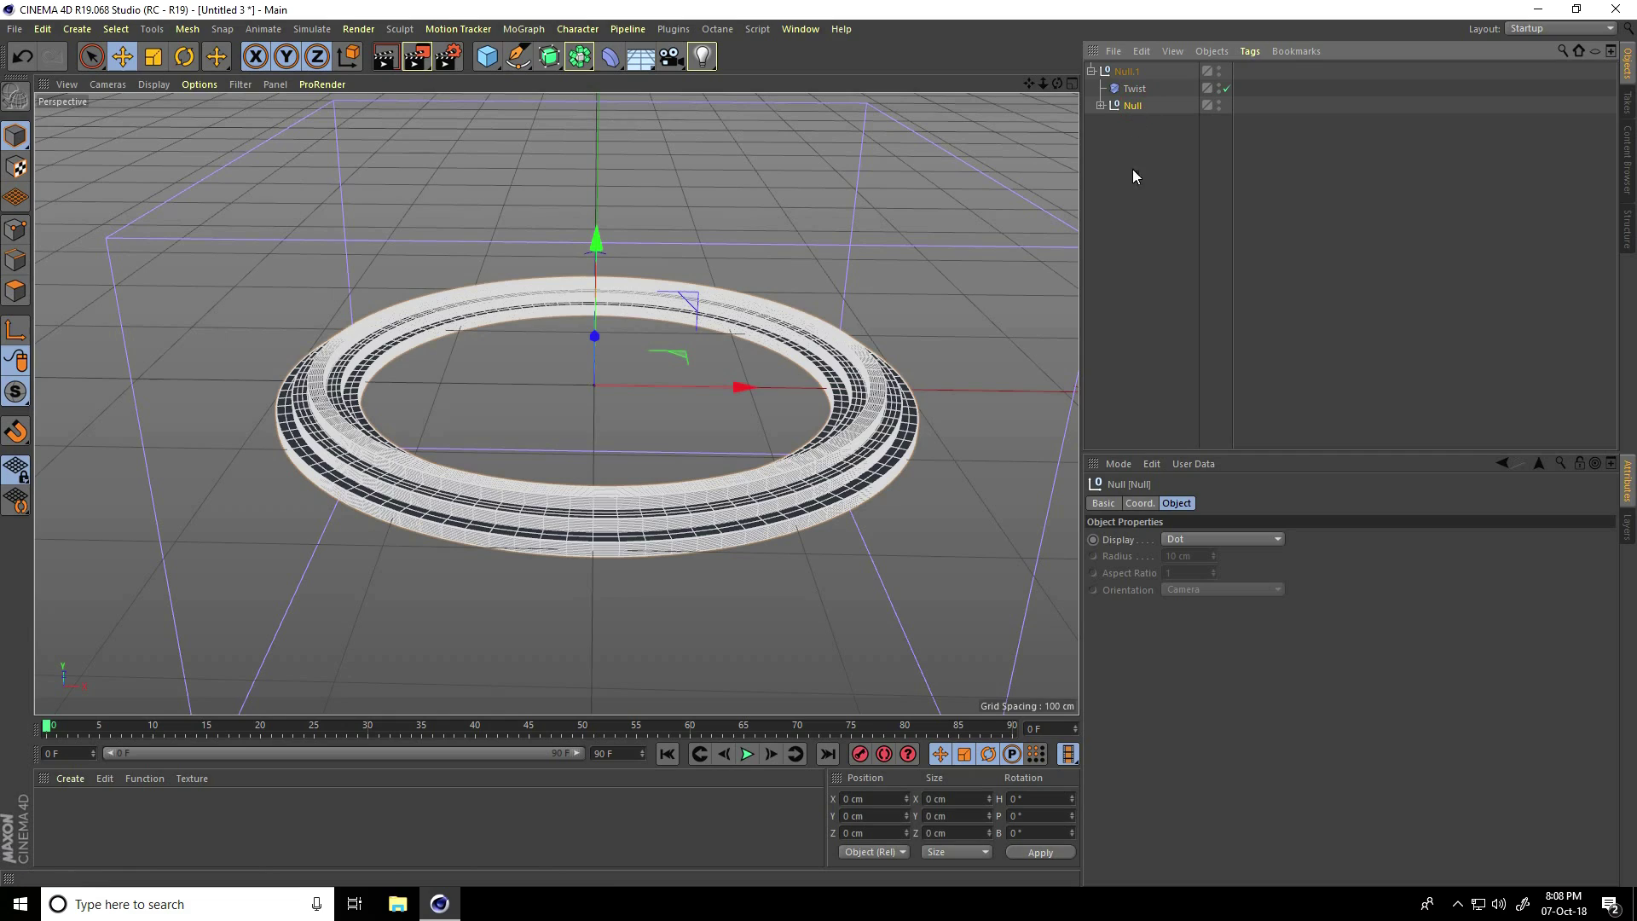
pyautogui.click(1143, 503)
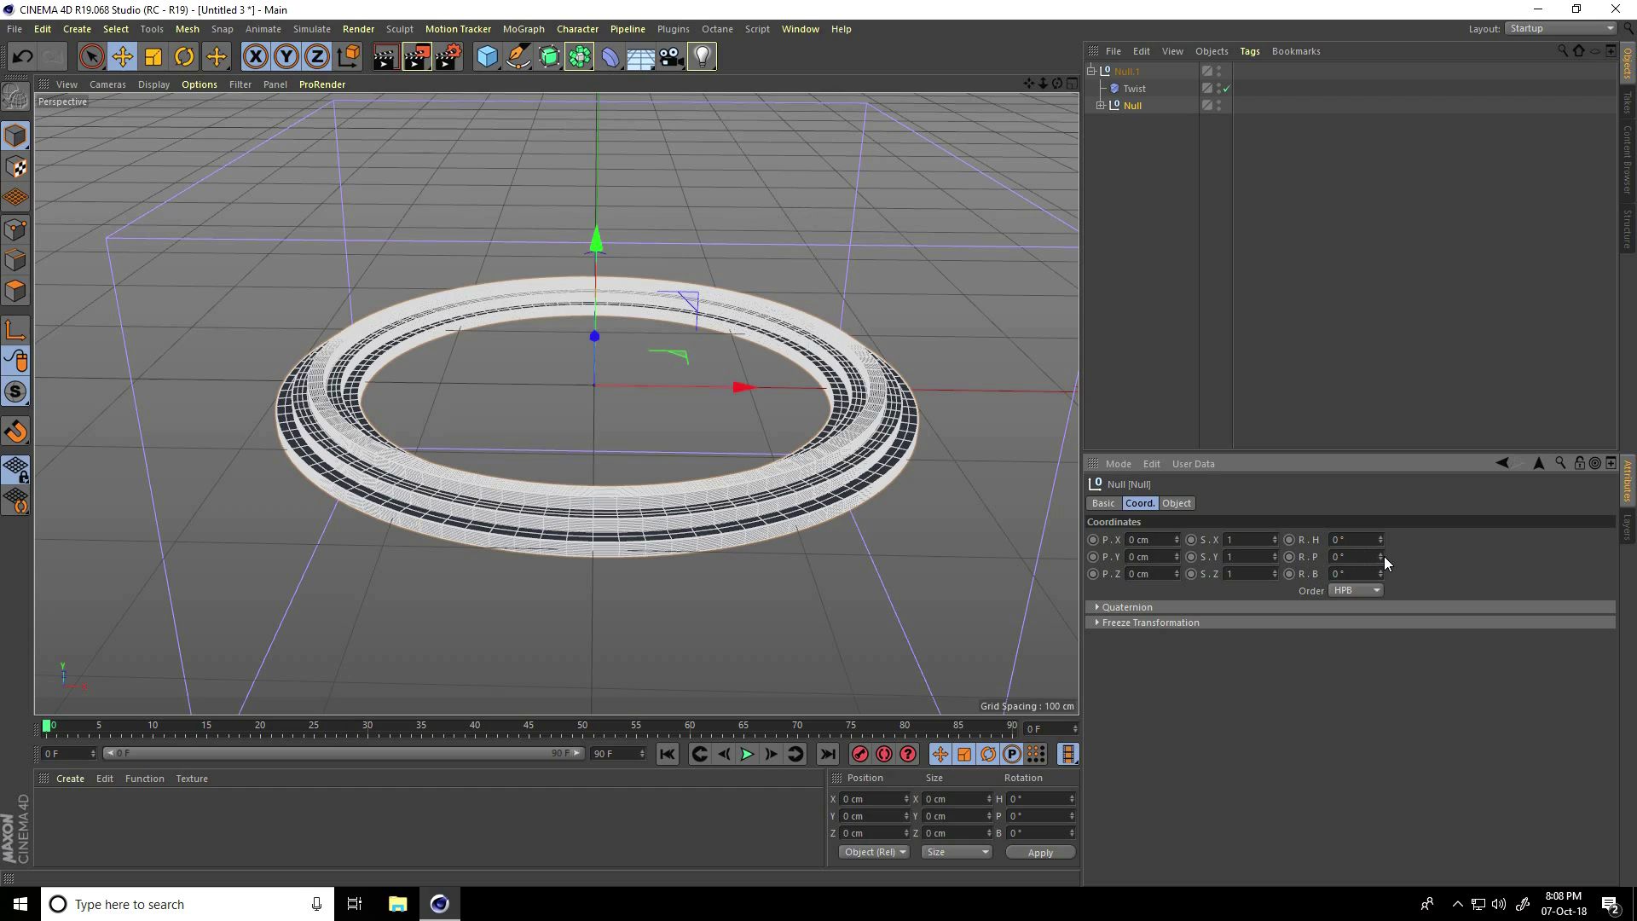
pyautogui.moveTo(1378, 555); pyautogui.dragTo(1379, 555)
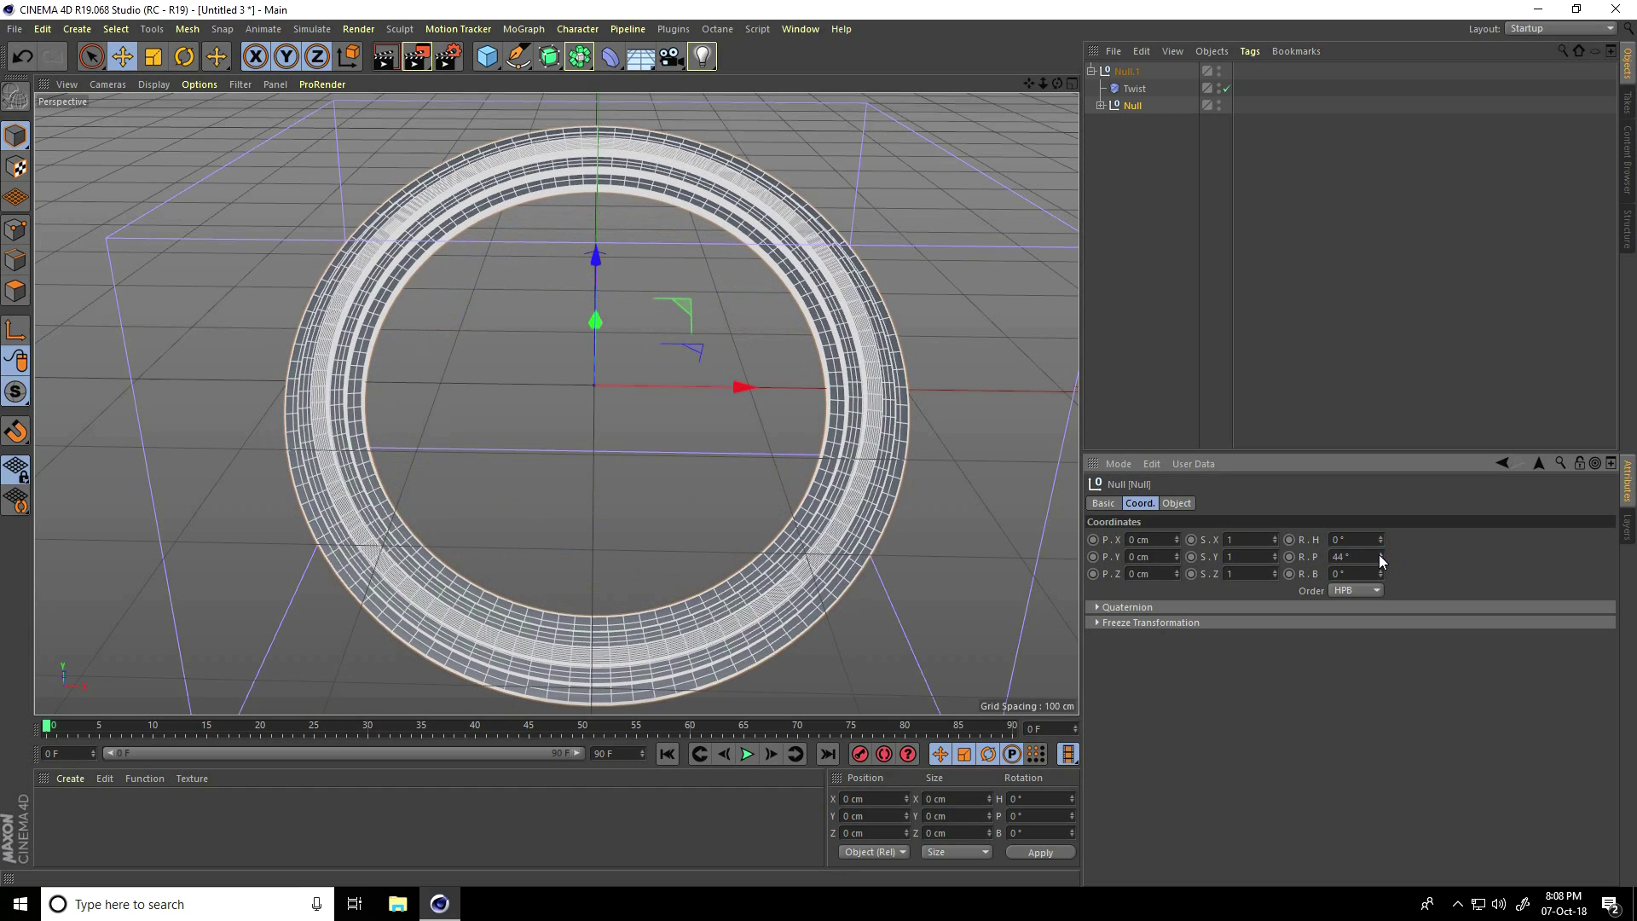
pyautogui.click(1361, 557)
pyautogui.write('40')
pyautogui.press('Return')
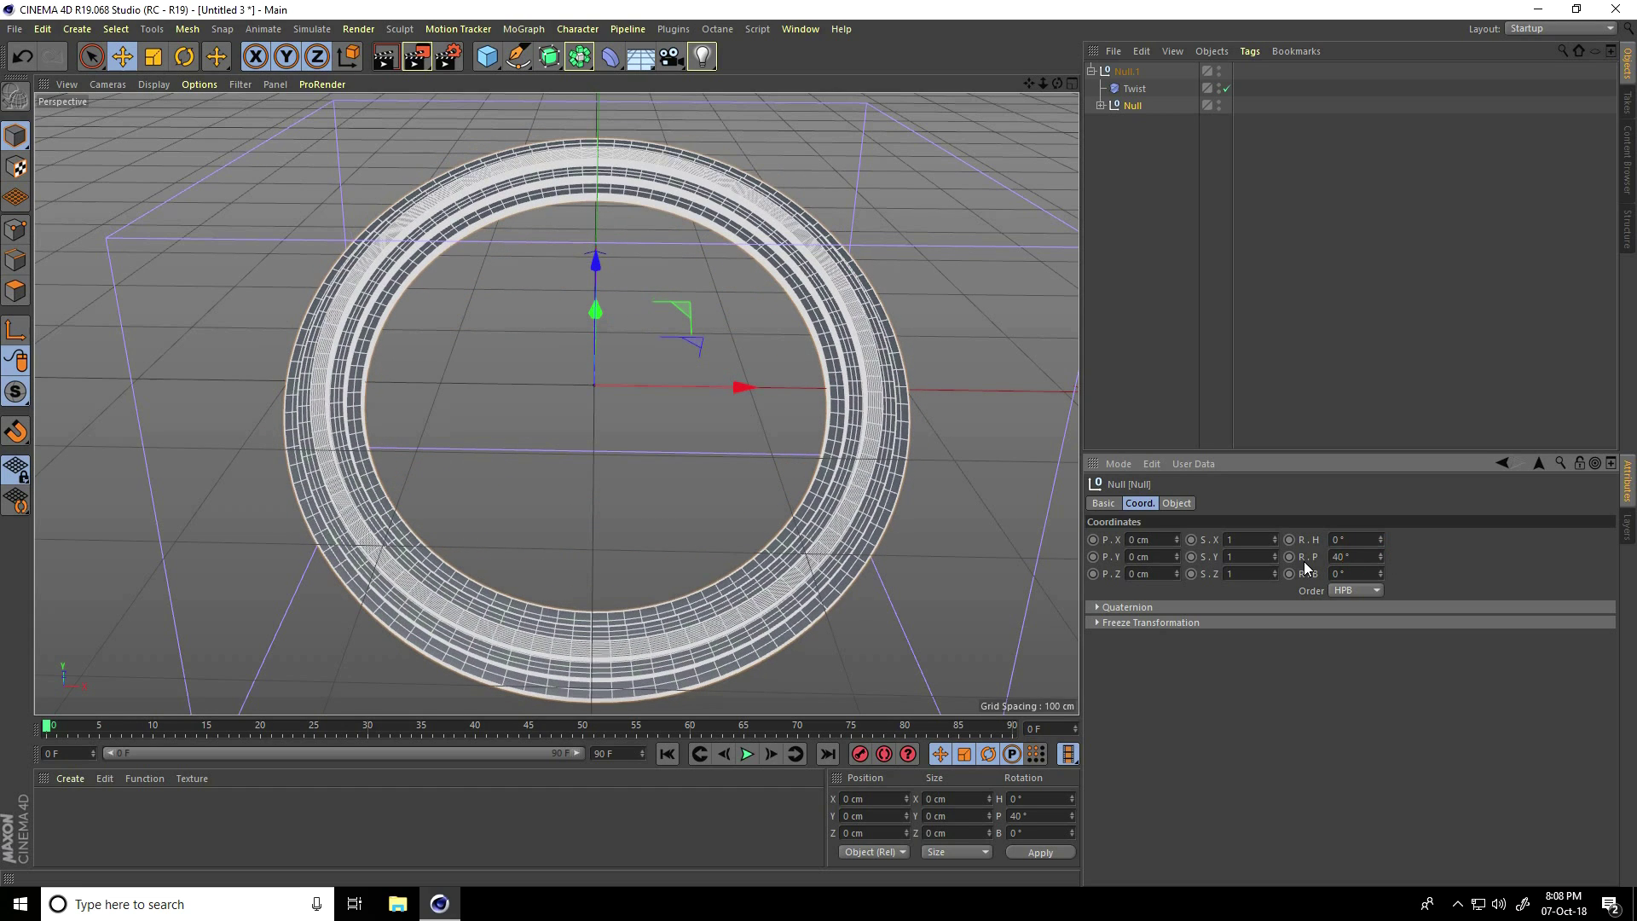
pyautogui.click(1134, 88)
# - Set the Twist deformer's angle to 180°
pyautogui.click(1177, 503)
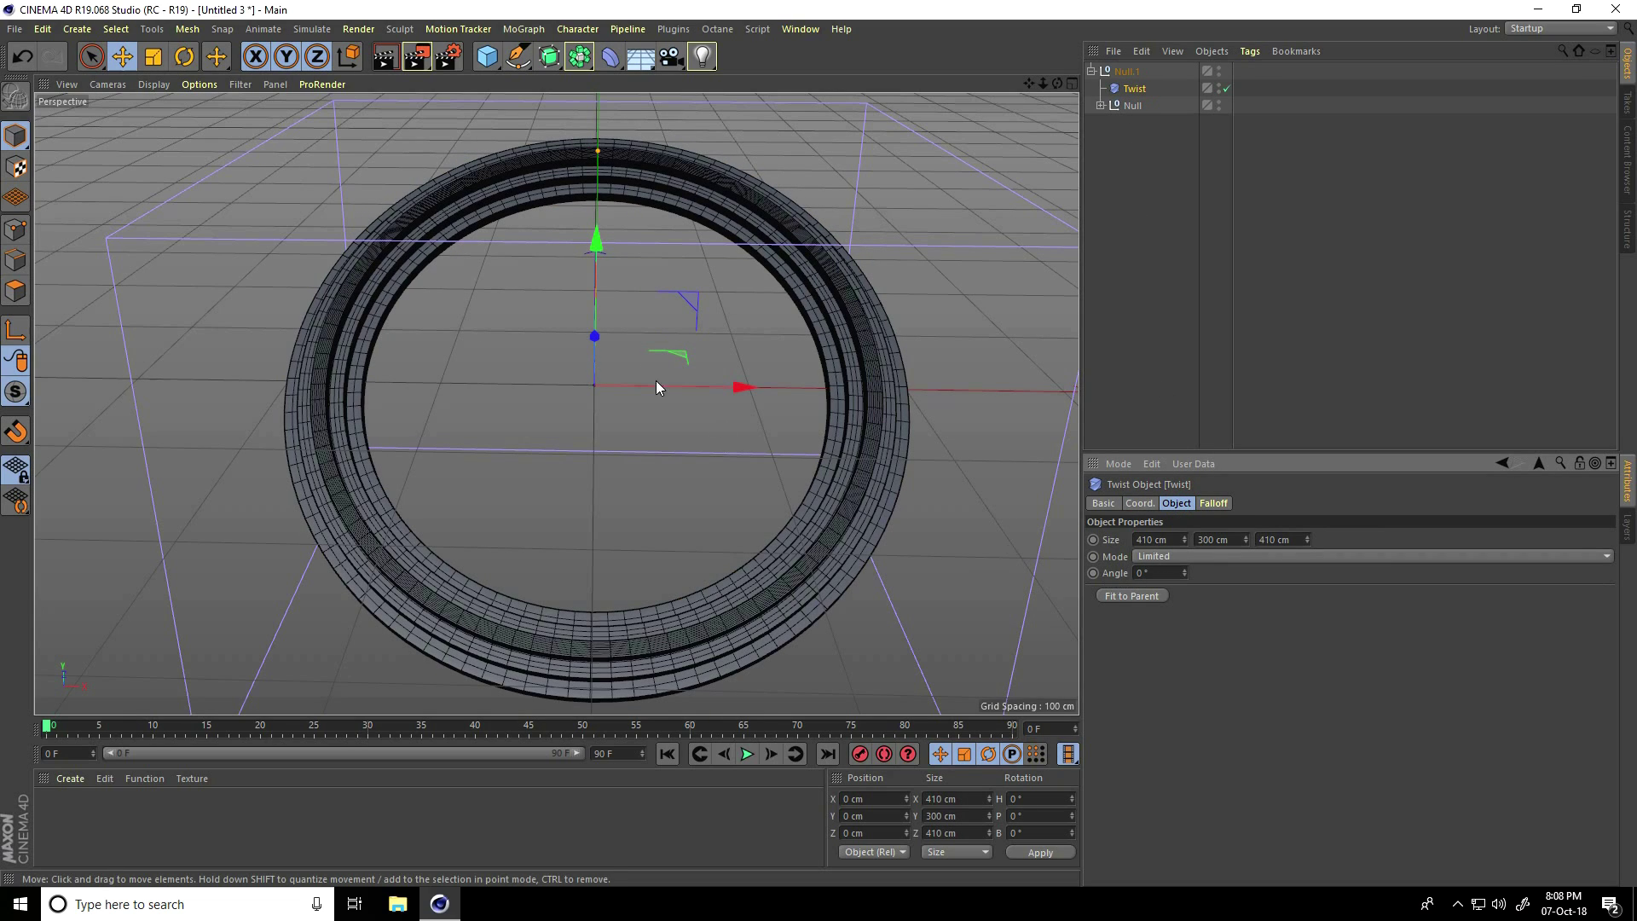
pyautogui.scroll(-4, 609, 377)
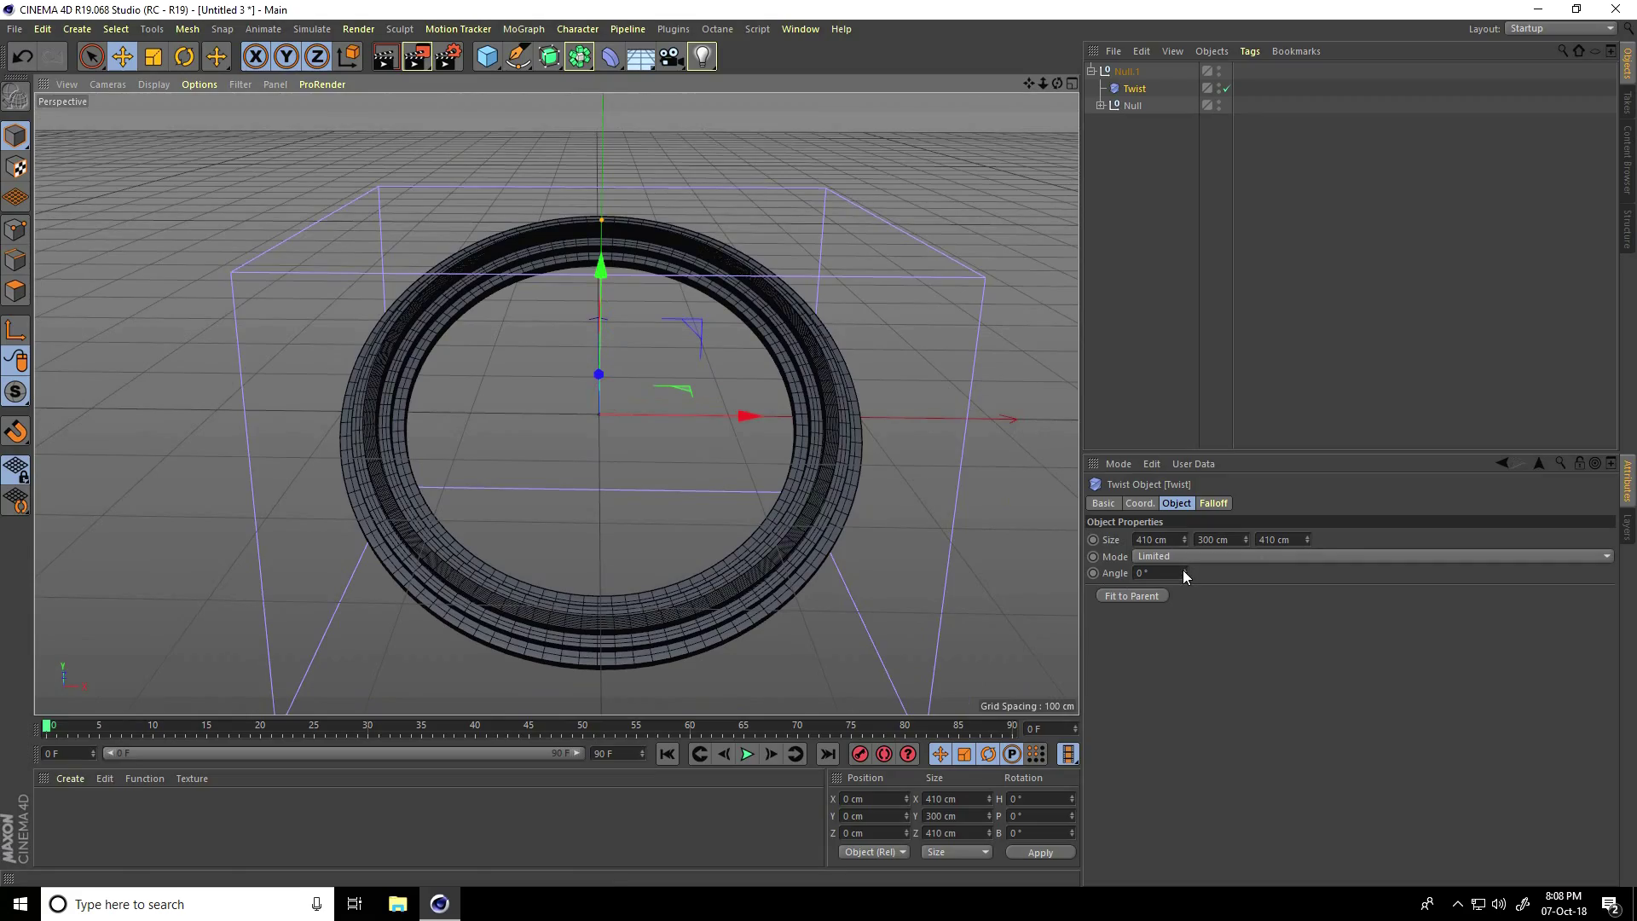
pyautogui.moveTo(1184, 570); pyautogui.dragTo(1180, 571)
pyautogui.moveTo(1183, 569); pyautogui.dragTo(1183, 569)
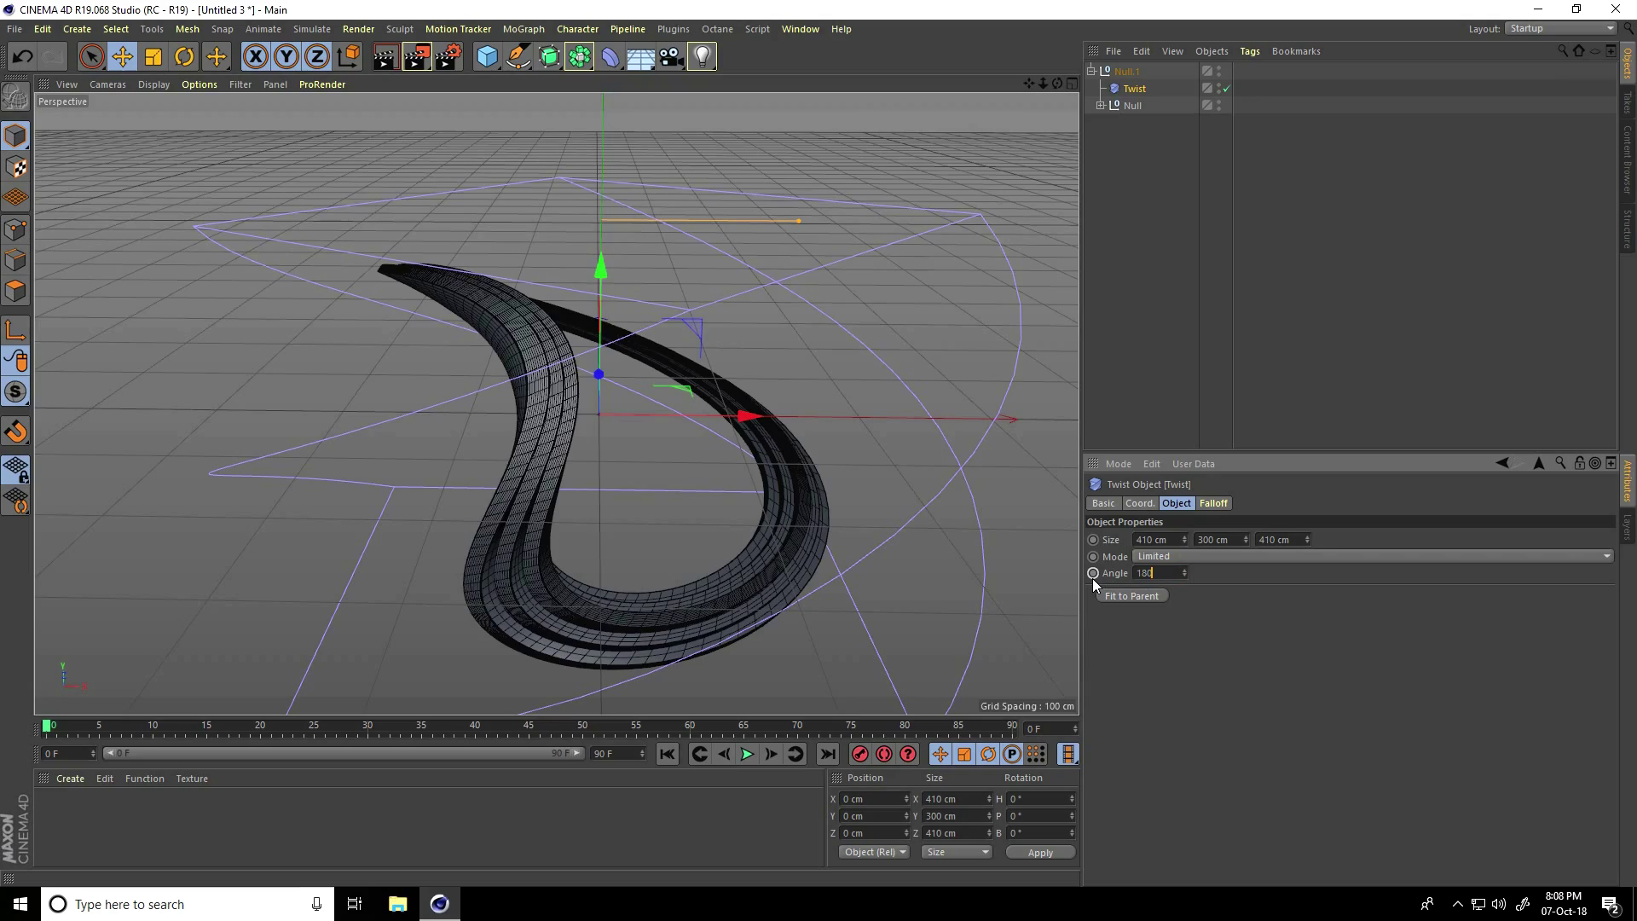
pyautogui.write('0')
pyautogui.press('Return')
pyautogui.keyDown('alt'); pyautogui.moveTo(640, 545); pyautogui.dragTo(650, 400); pyautogui.keyUp('alt')
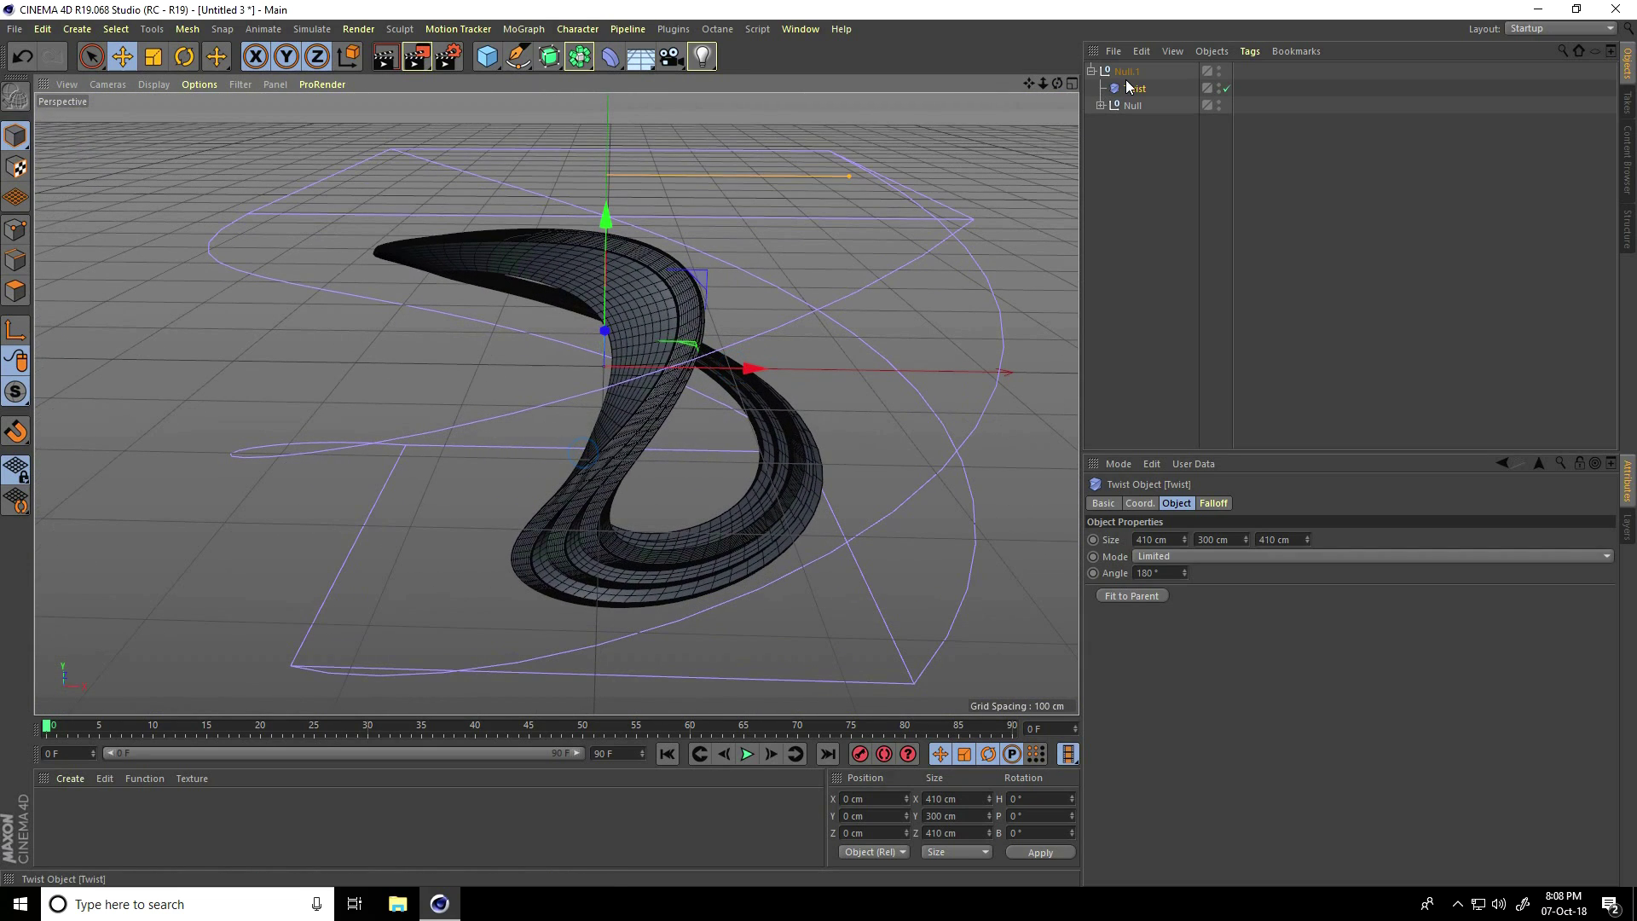
# - Rotate the twisted ring group to about -90° heading, then return to the Move tool
pyautogui.click(650, 400)
pyautogui.press('r')
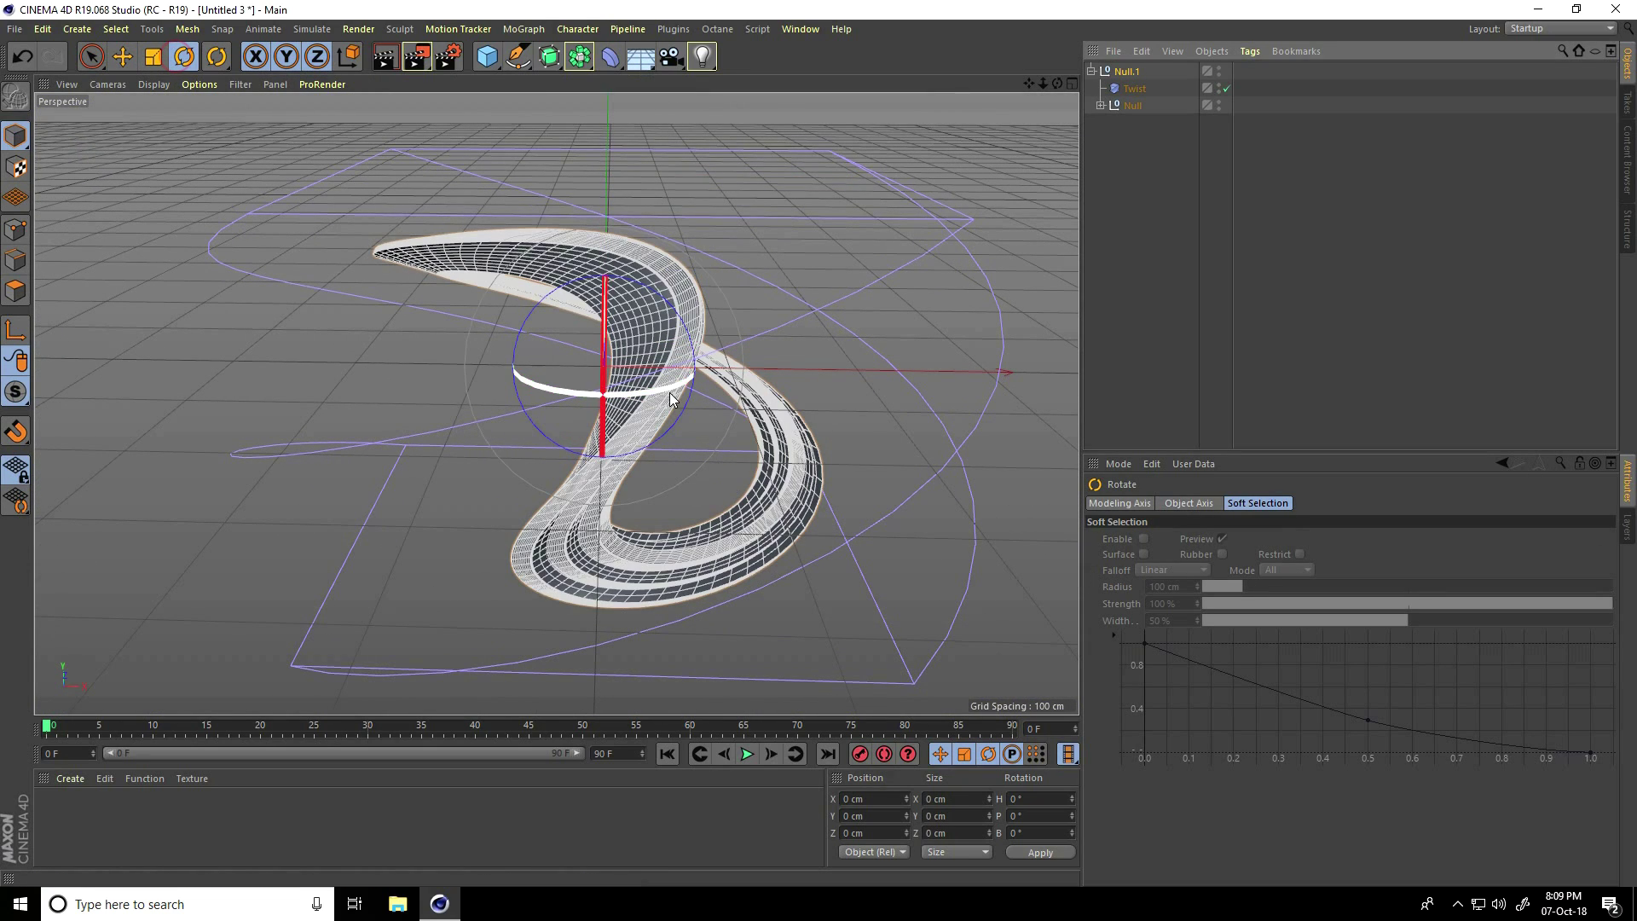
pyautogui.moveTo(673, 395); pyautogui.dragTo(459, 402)
pyautogui.press('e')
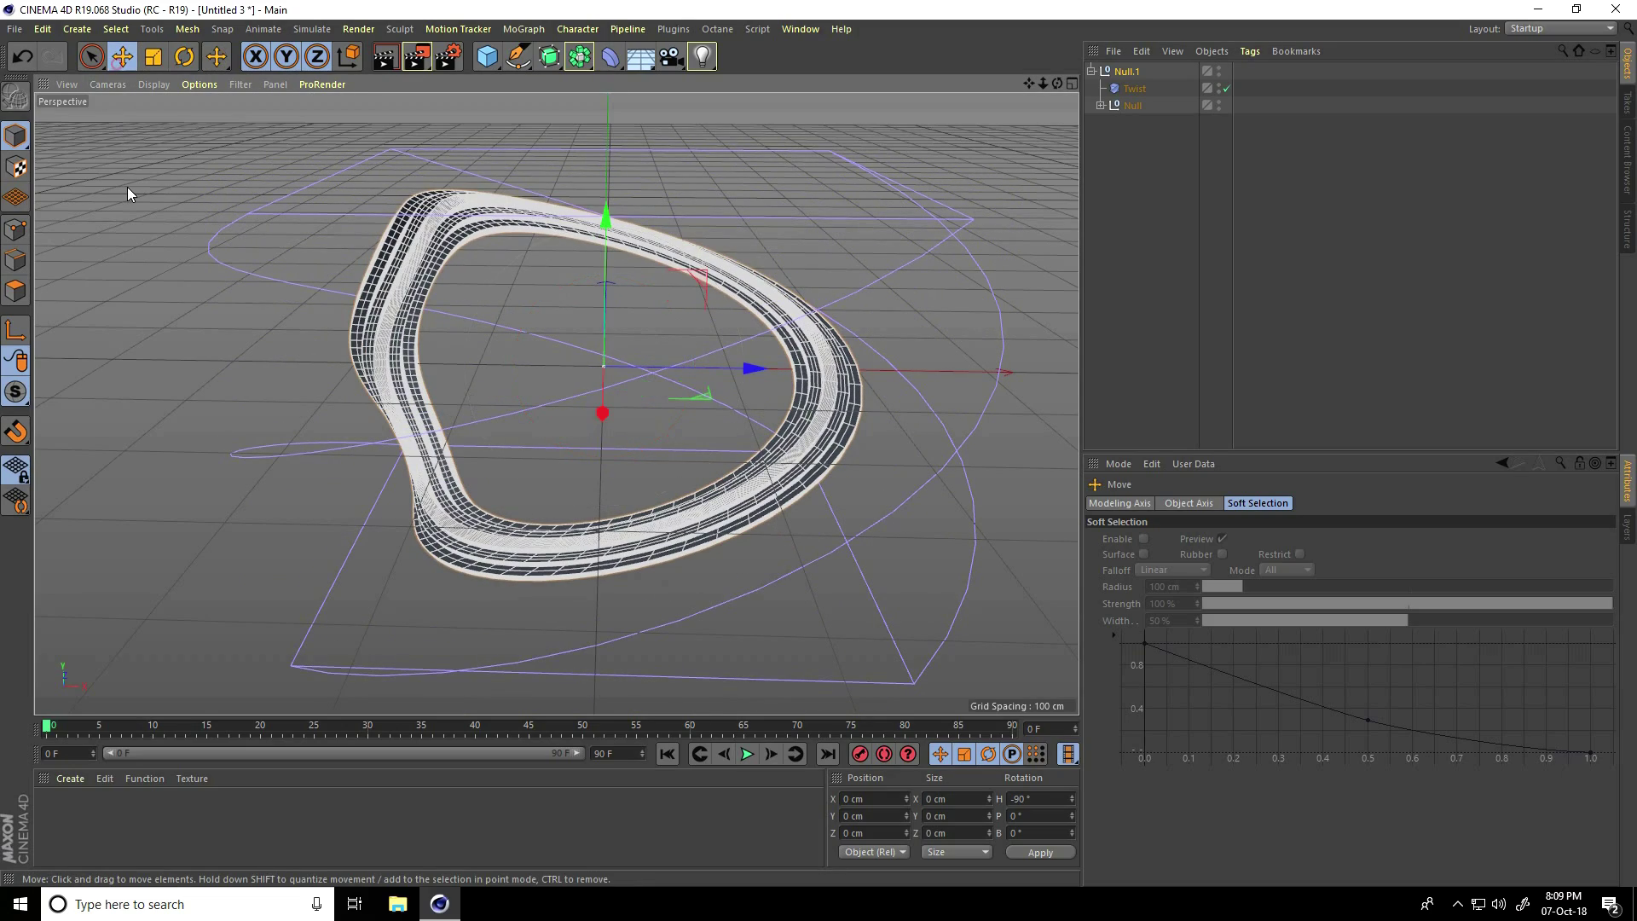
pyautogui.click(126, 187)
pyautogui.keyDown('alt'); pyautogui.moveTo(524, 330); pyautogui.dragTo(380, 267); pyautogui.keyUp('alt')
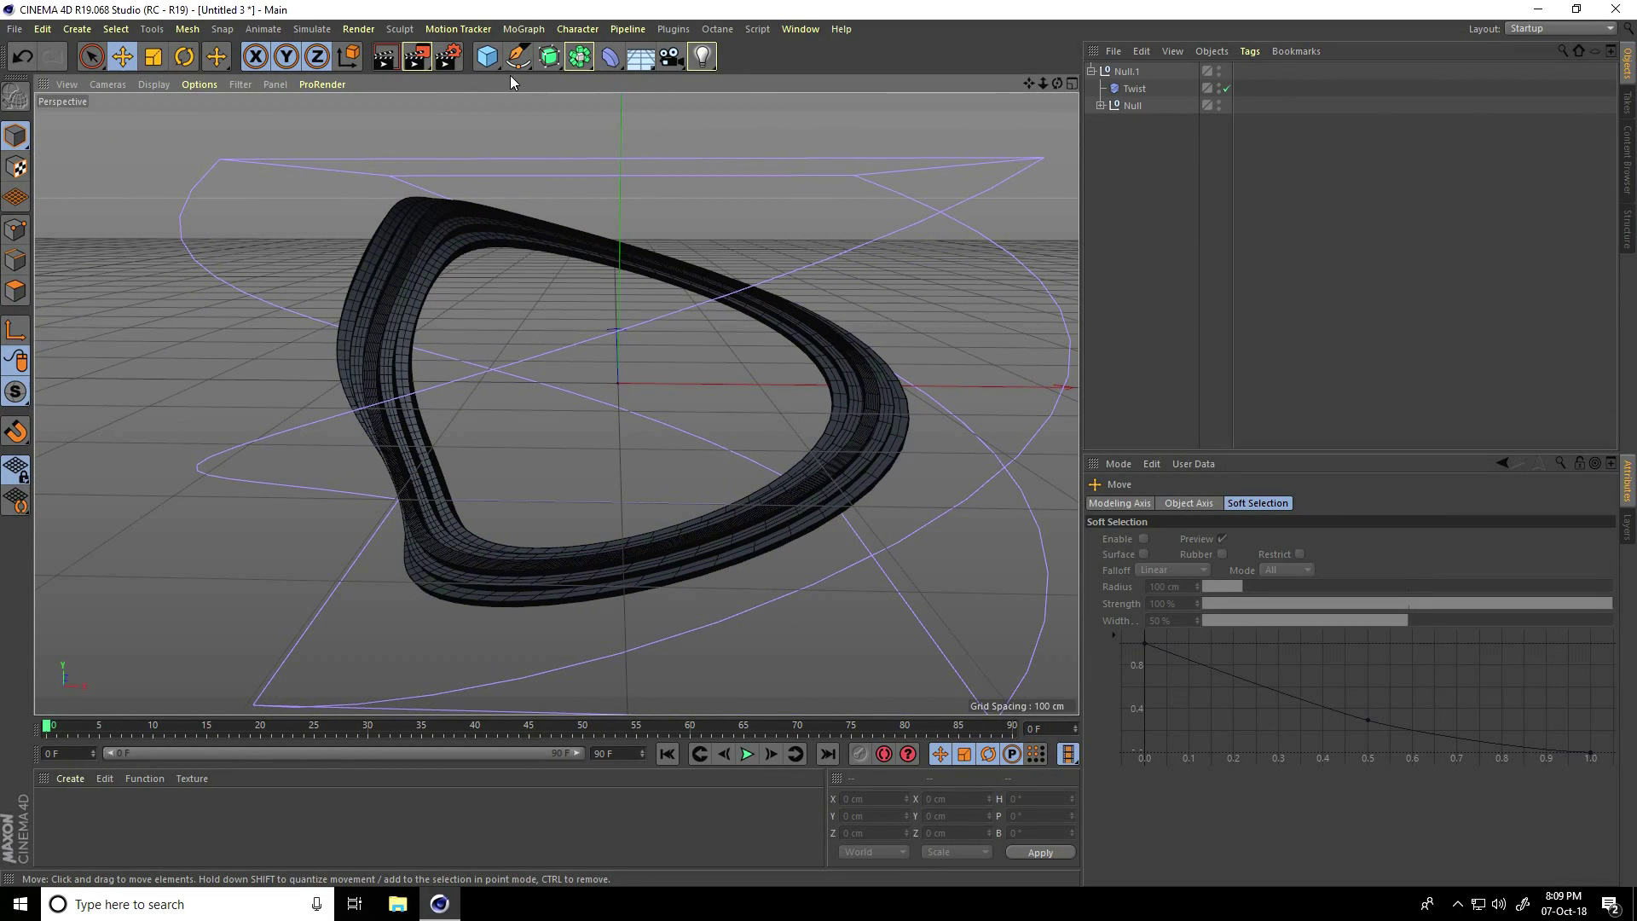
pyautogui.click(523, 29)
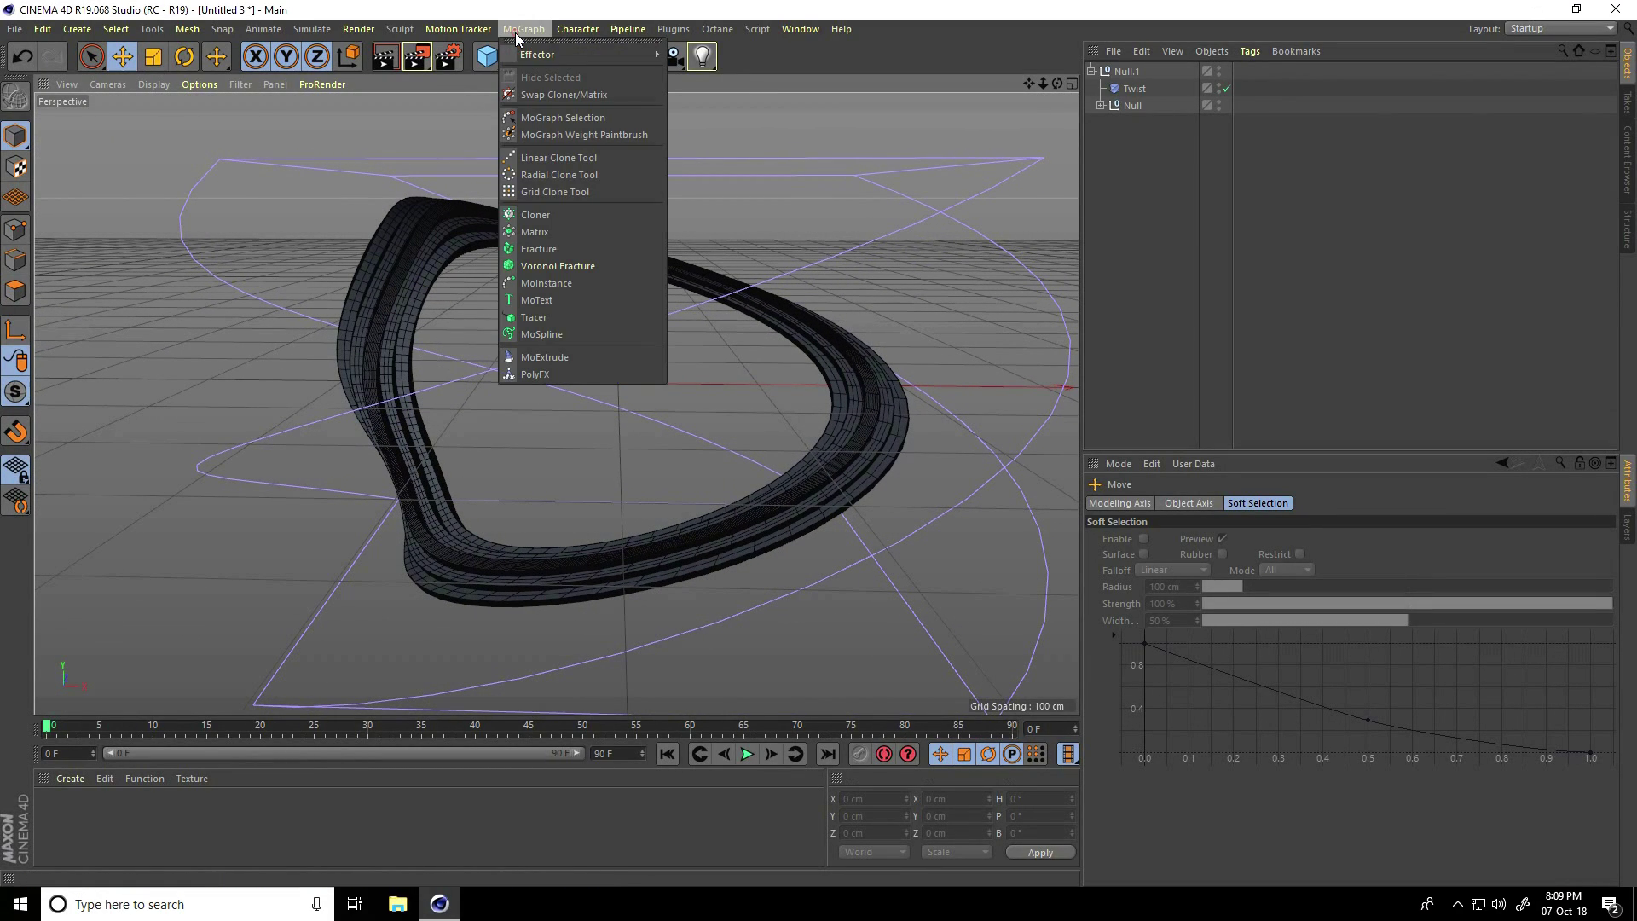
# - Add a MoText object aligned Middle with the text 'SPORTS'
pyautogui.click(531, 300)
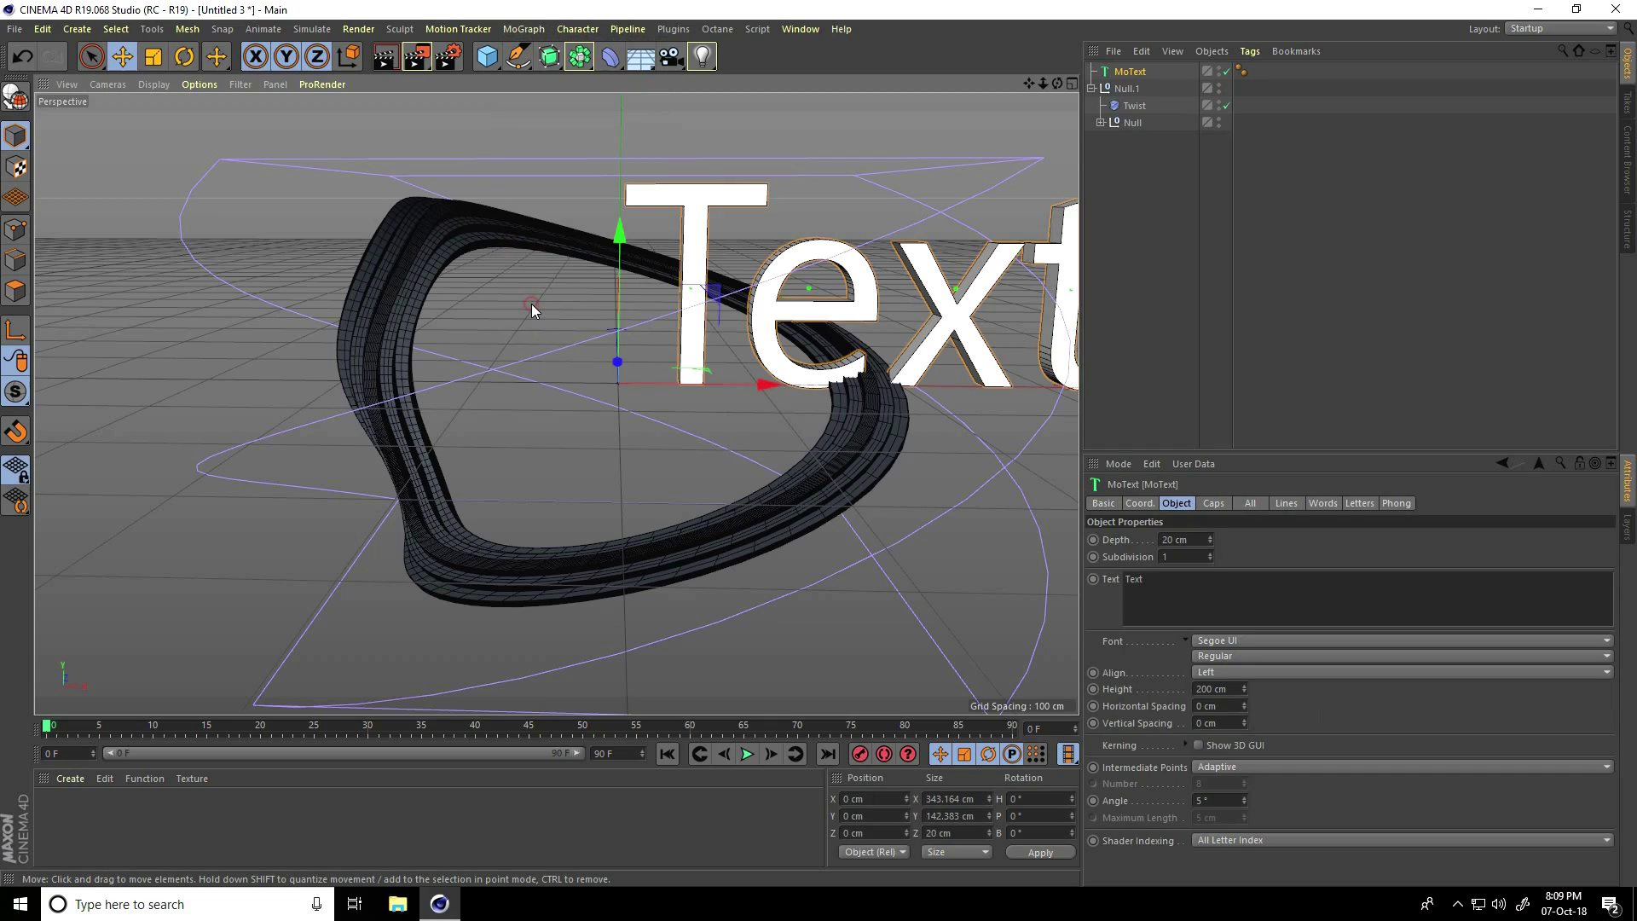
pyautogui.click(1215, 672)
pyautogui.click(1210, 704)
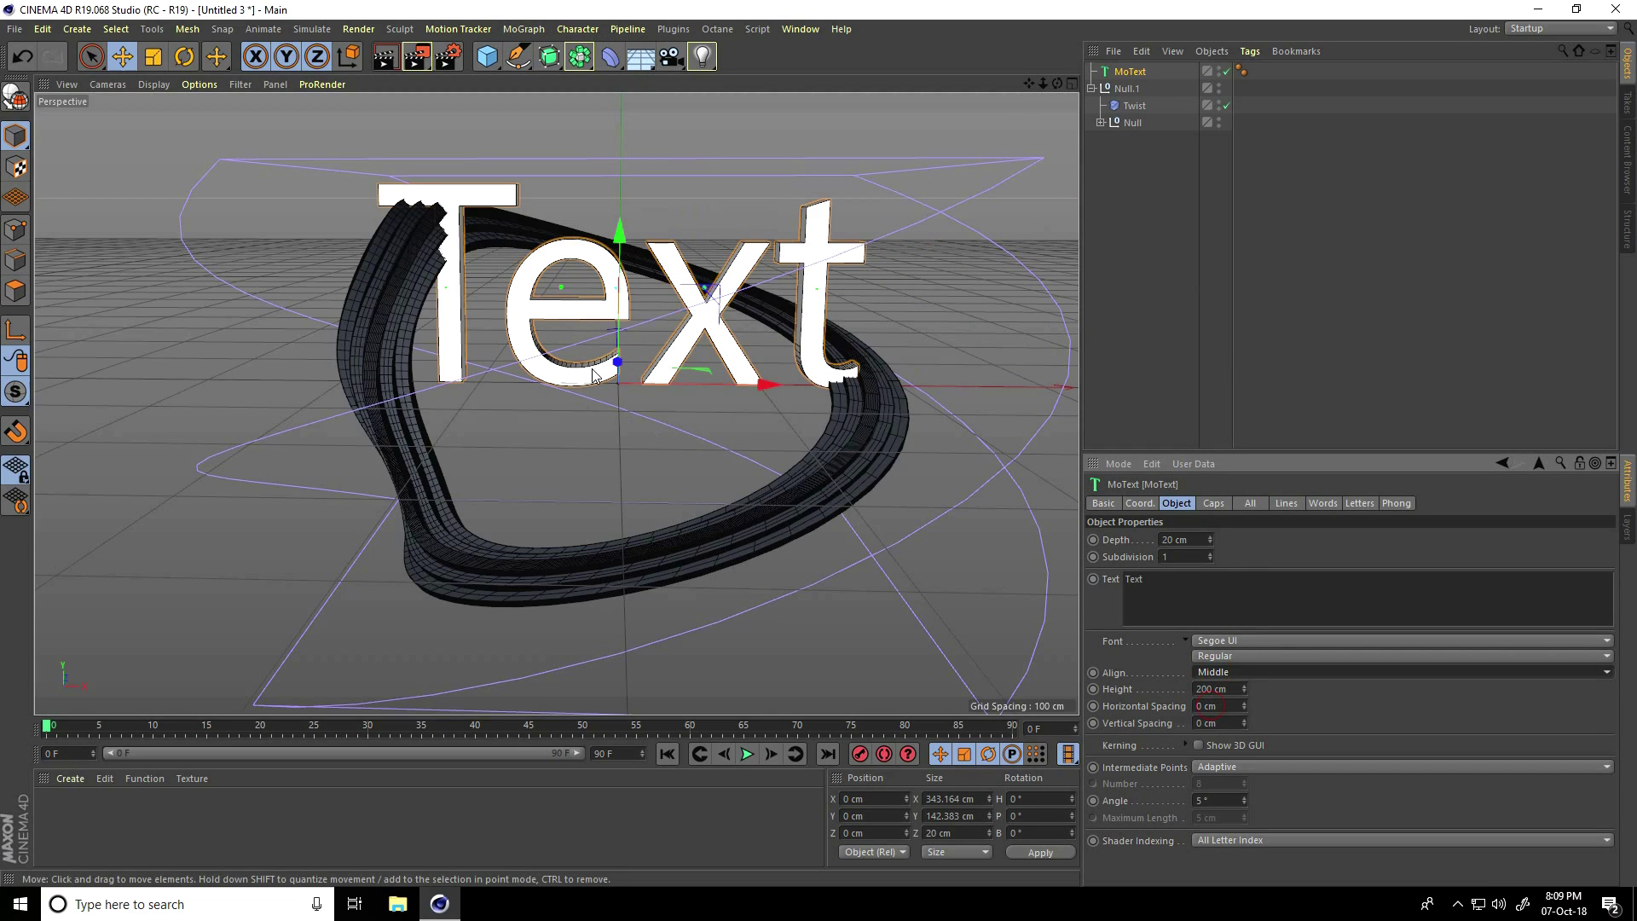
pyautogui.click(1187, 587)
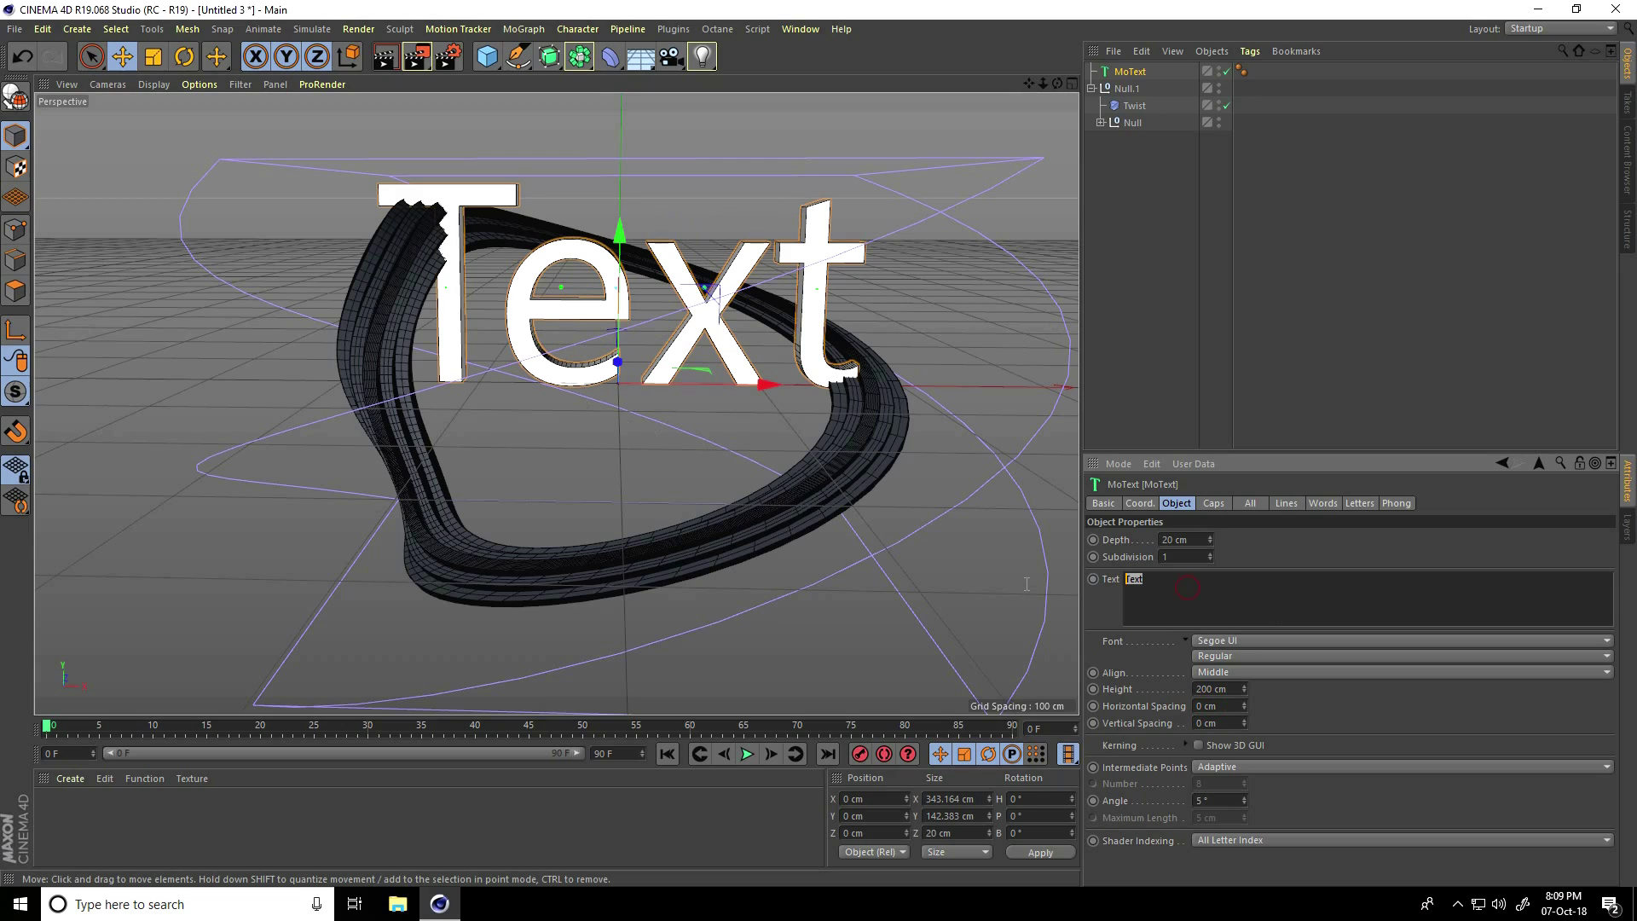
pyautogui.write('SPORTS')
# - Set the text font to Bebas and reduce its height to about 80 cm
pyautogui.click(1215, 643)
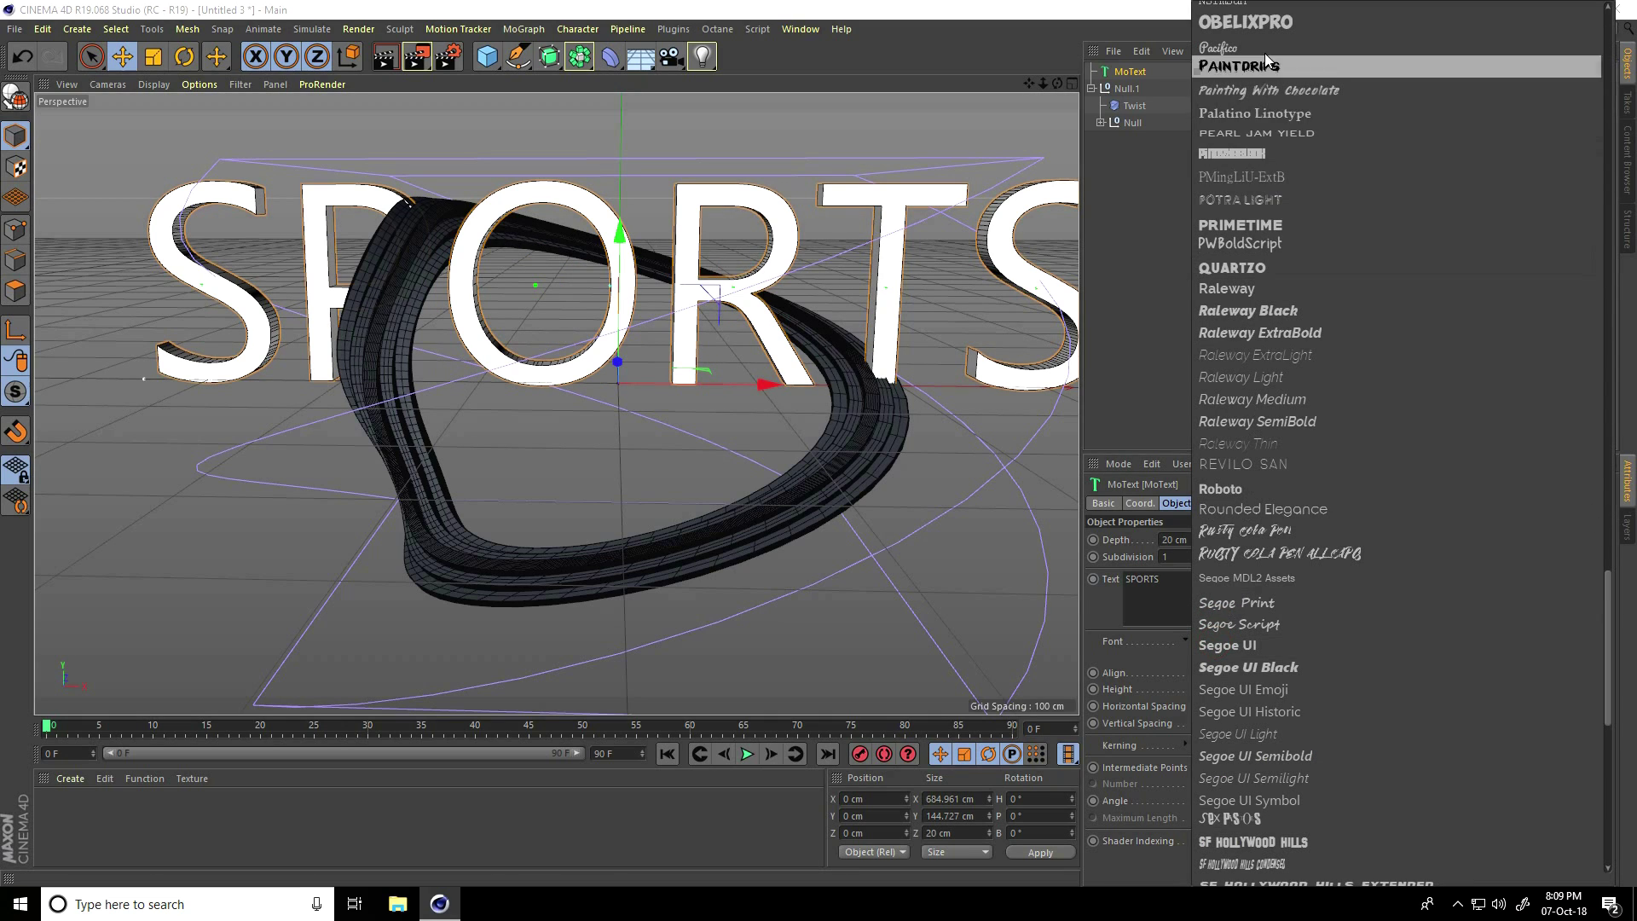
pyautogui.scroll(15, 1270, 9)
pyautogui.scroll(10, 1272, 7)
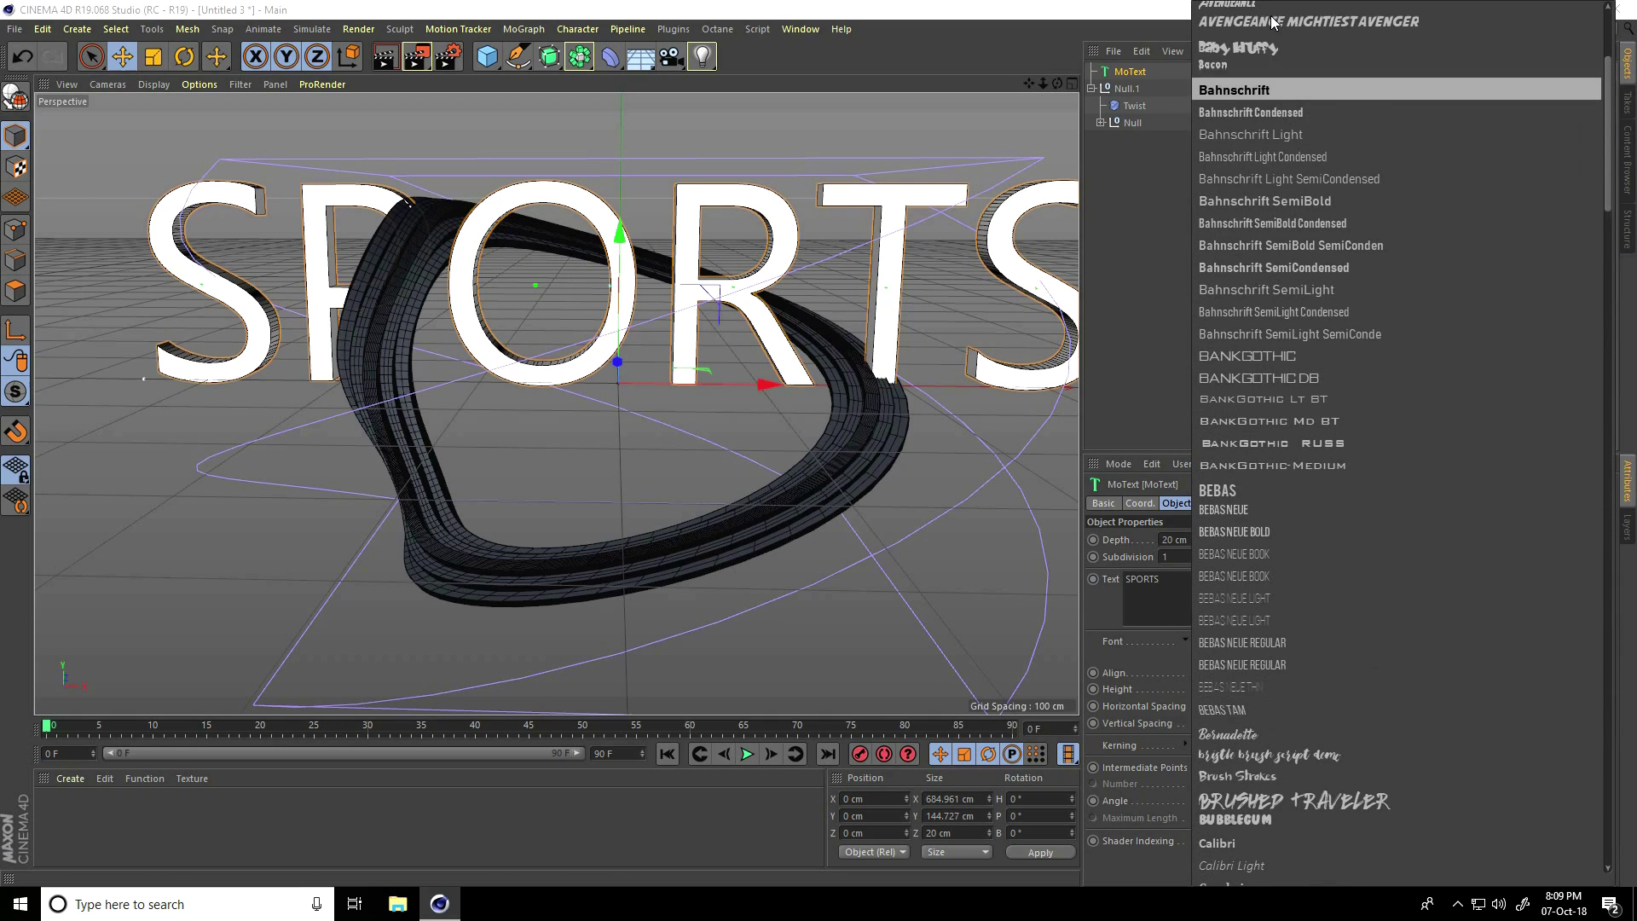
pyautogui.click(1239, 484)
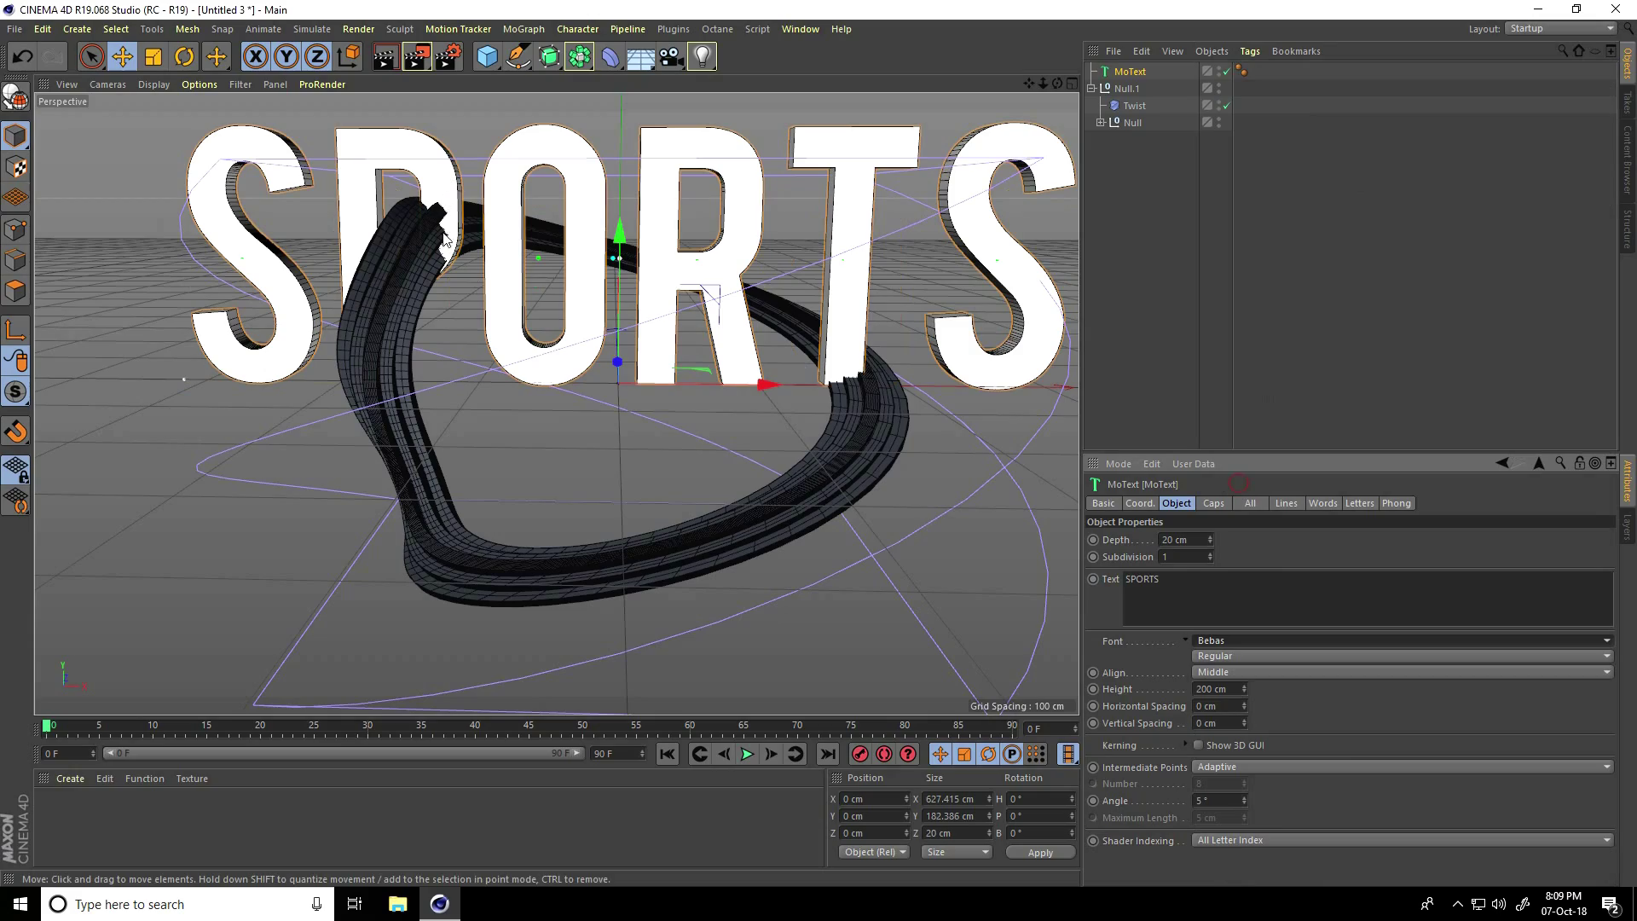
pyautogui.keyDown('alt'); pyautogui.moveTo(546, 392); pyautogui.dragTo(473, 341); pyautogui.keyUp('alt')
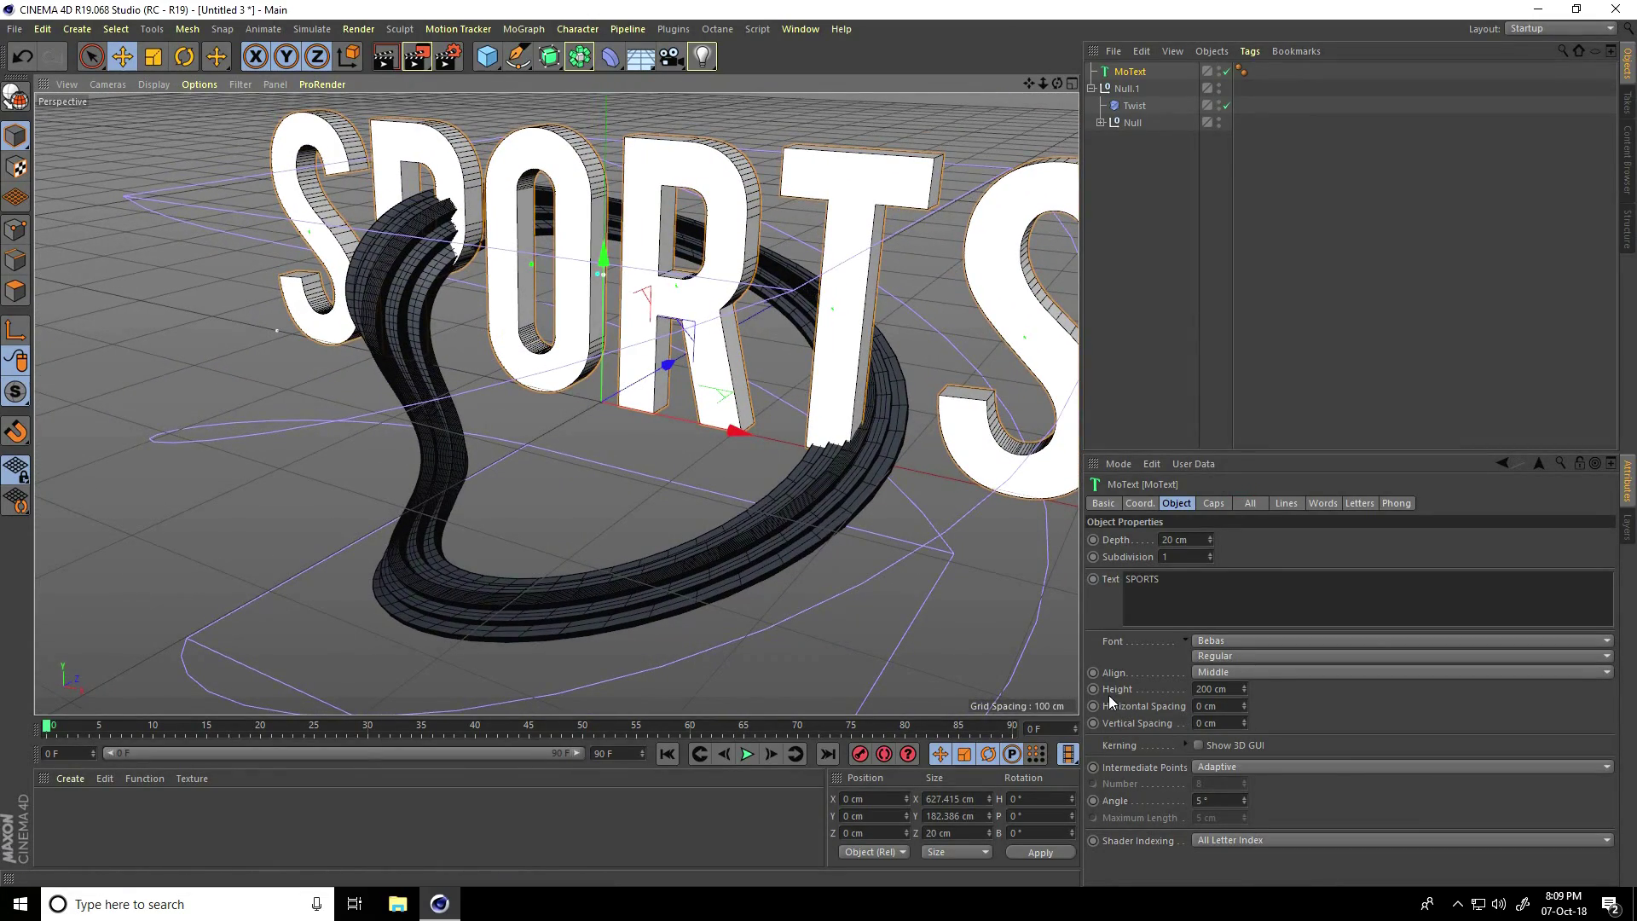
pyautogui.moveTo(1244, 689); pyautogui.dragTo(1246, 689)
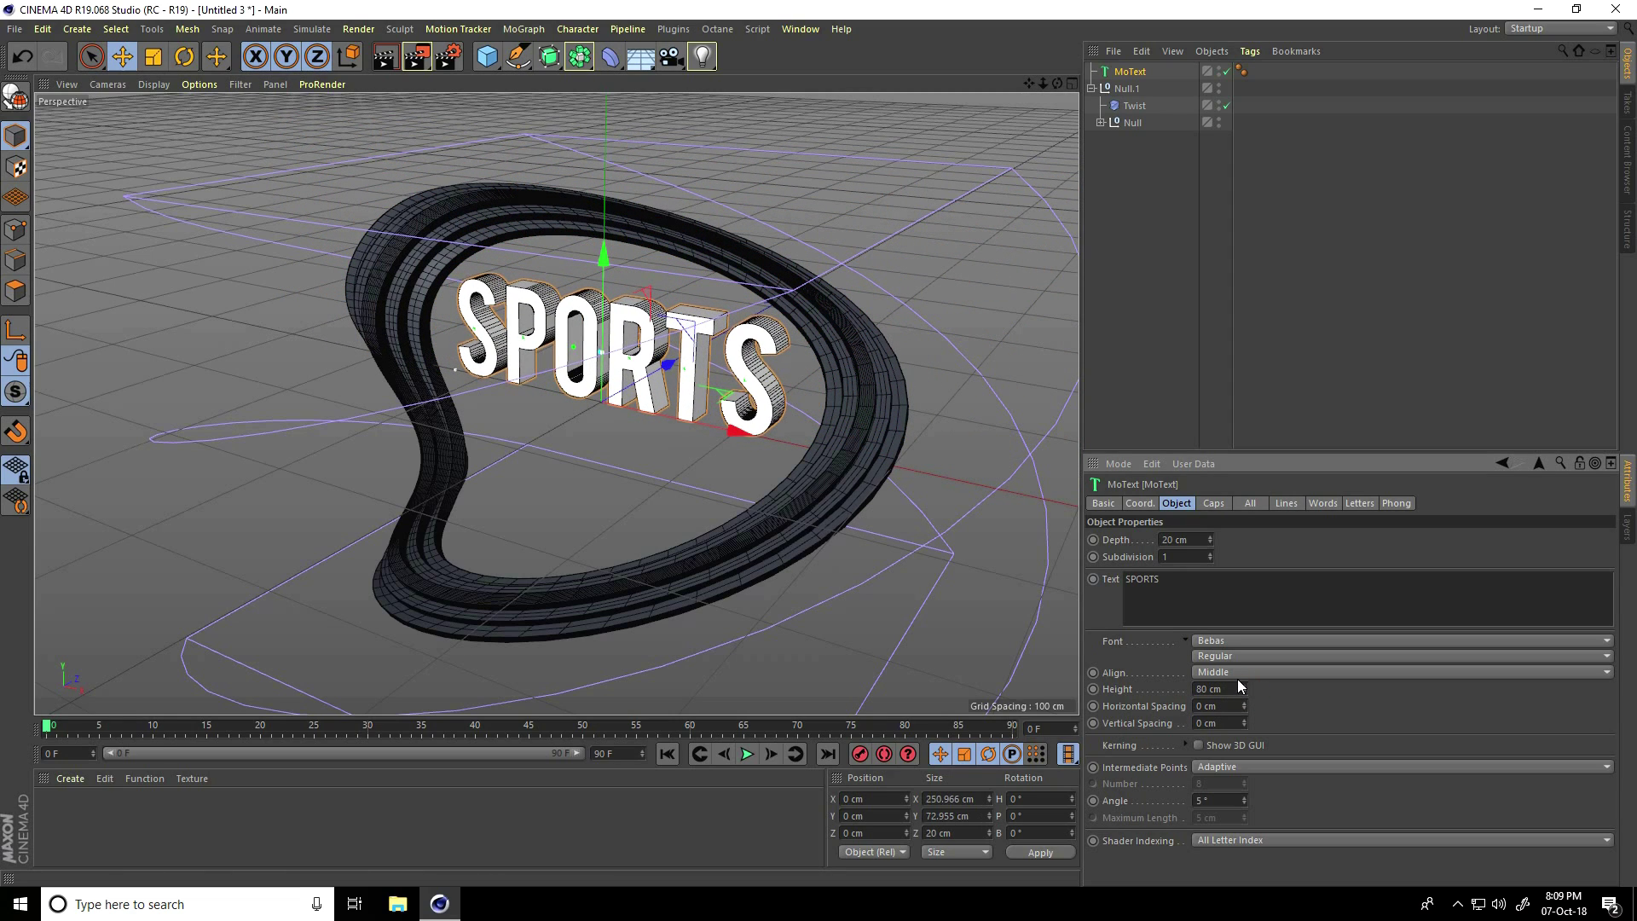
# - Set the SPORTS MoText Height to 85 cm and Depth to 100 cm
pyautogui.click(1233, 691)
pyautogui.write('85')
pyautogui.press('Return')
pyautogui.scroll(4, 615, 318)
pyautogui.keyDown('alt'); pyautogui.moveTo(680, 303); pyautogui.dragTo(713, 242); pyautogui.keyUp('alt')
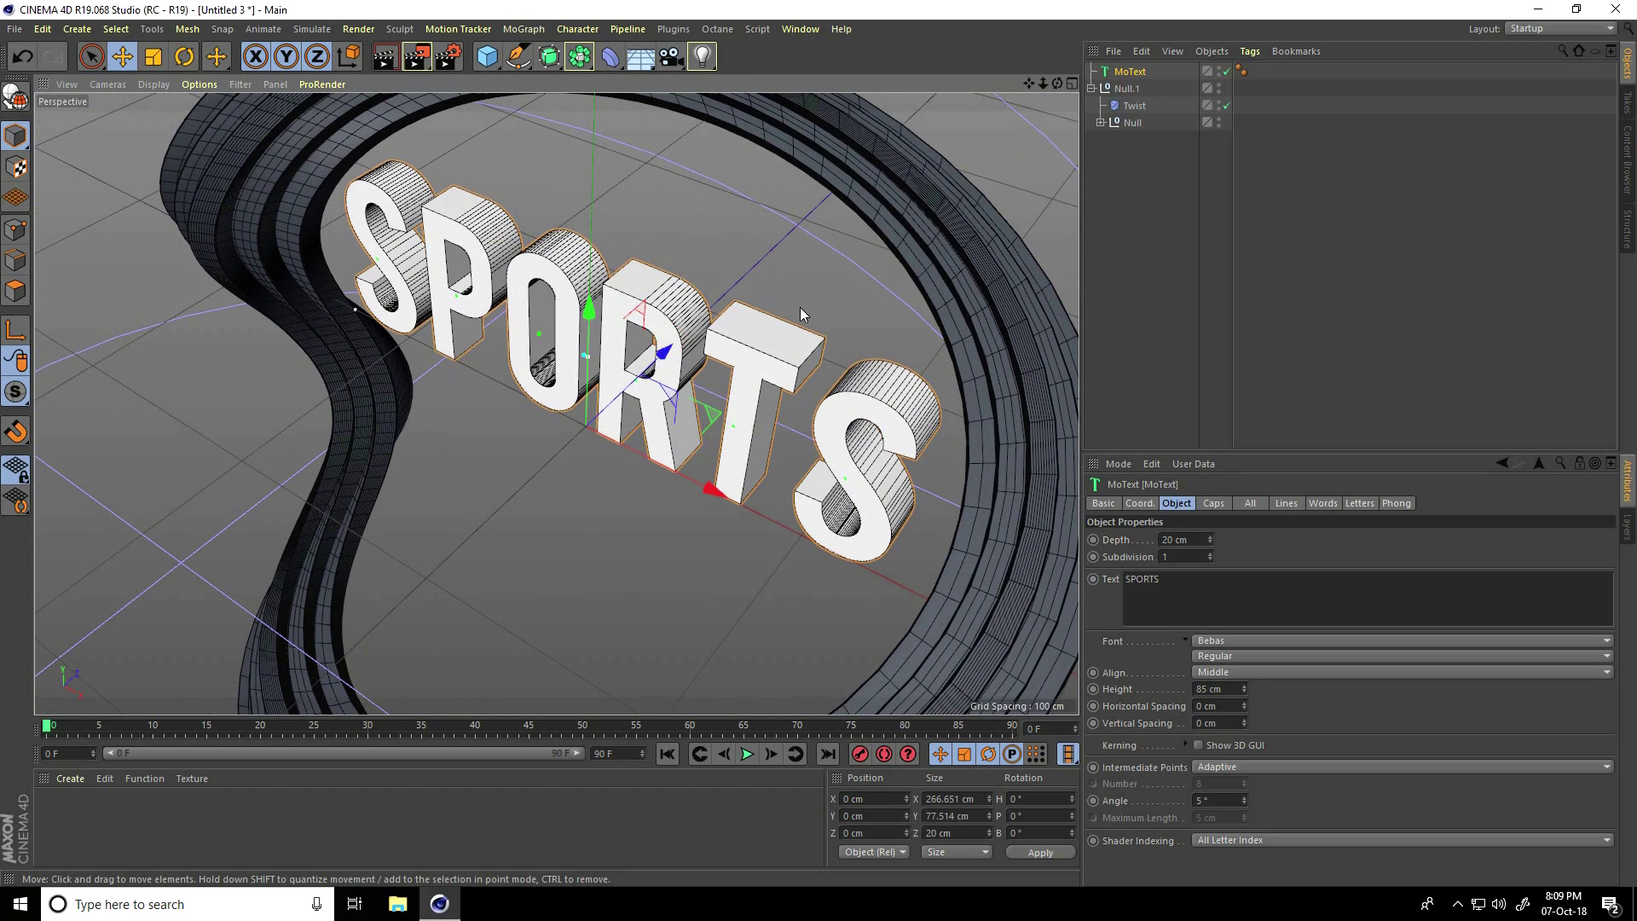
pyautogui.moveTo(1216, 535); pyautogui.dragTo(1200, 538)
pyautogui.doubleClick(1201, 539)
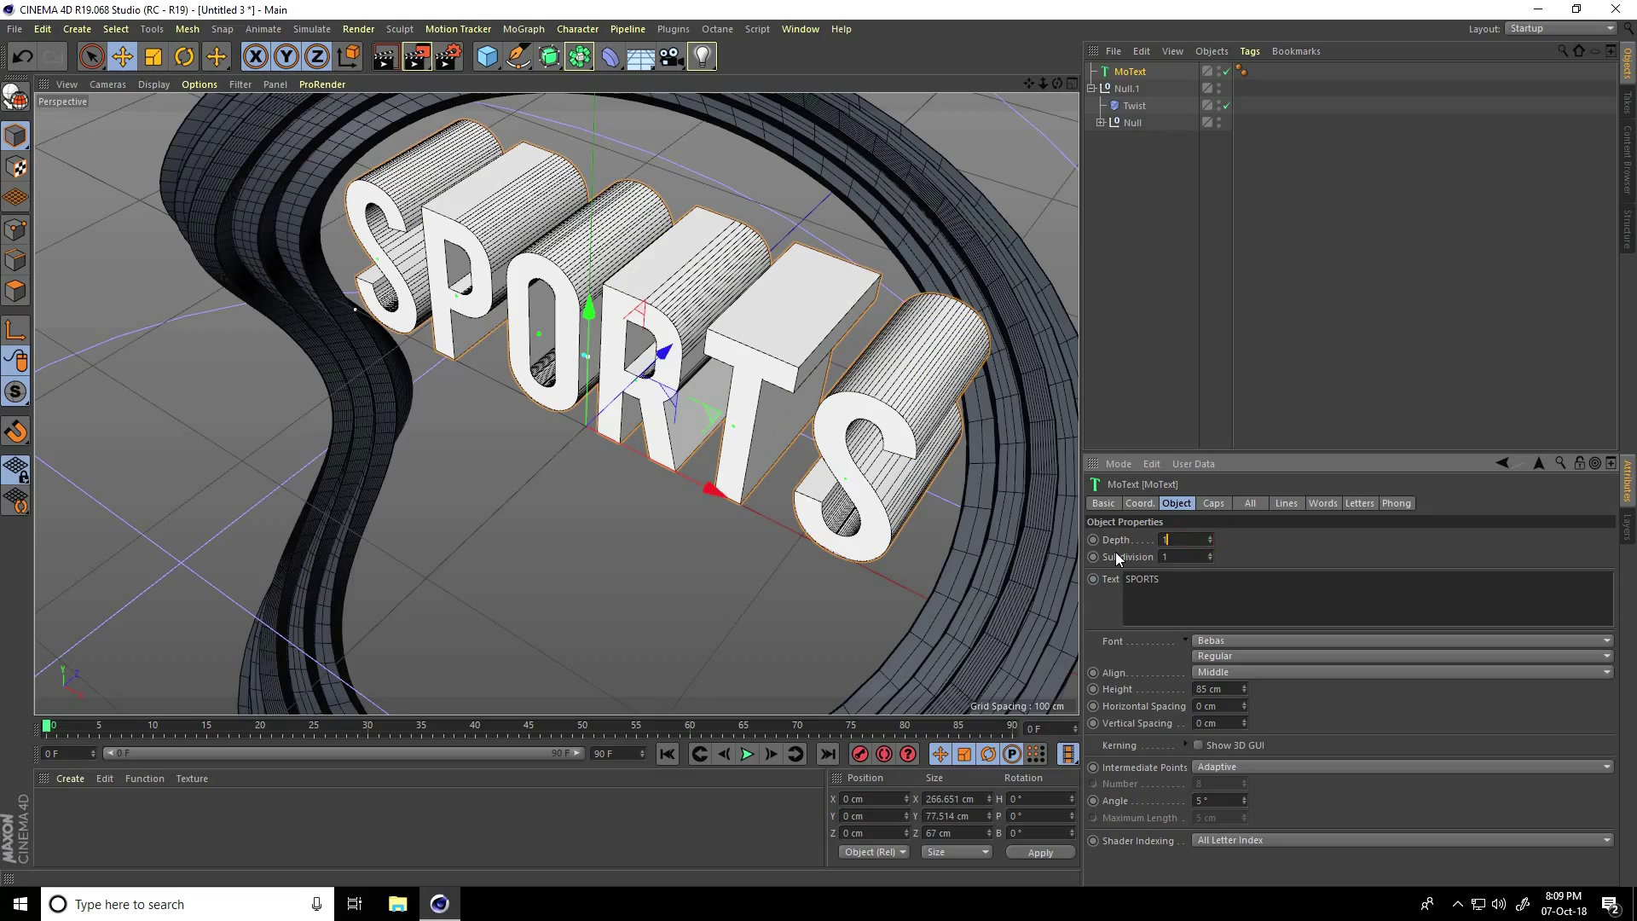
pyautogui.press('Return')
pyautogui.keyDown('alt'); pyautogui.moveTo(716, 273); pyautogui.dragTo(656, 468); pyautogui.keyUp('alt')
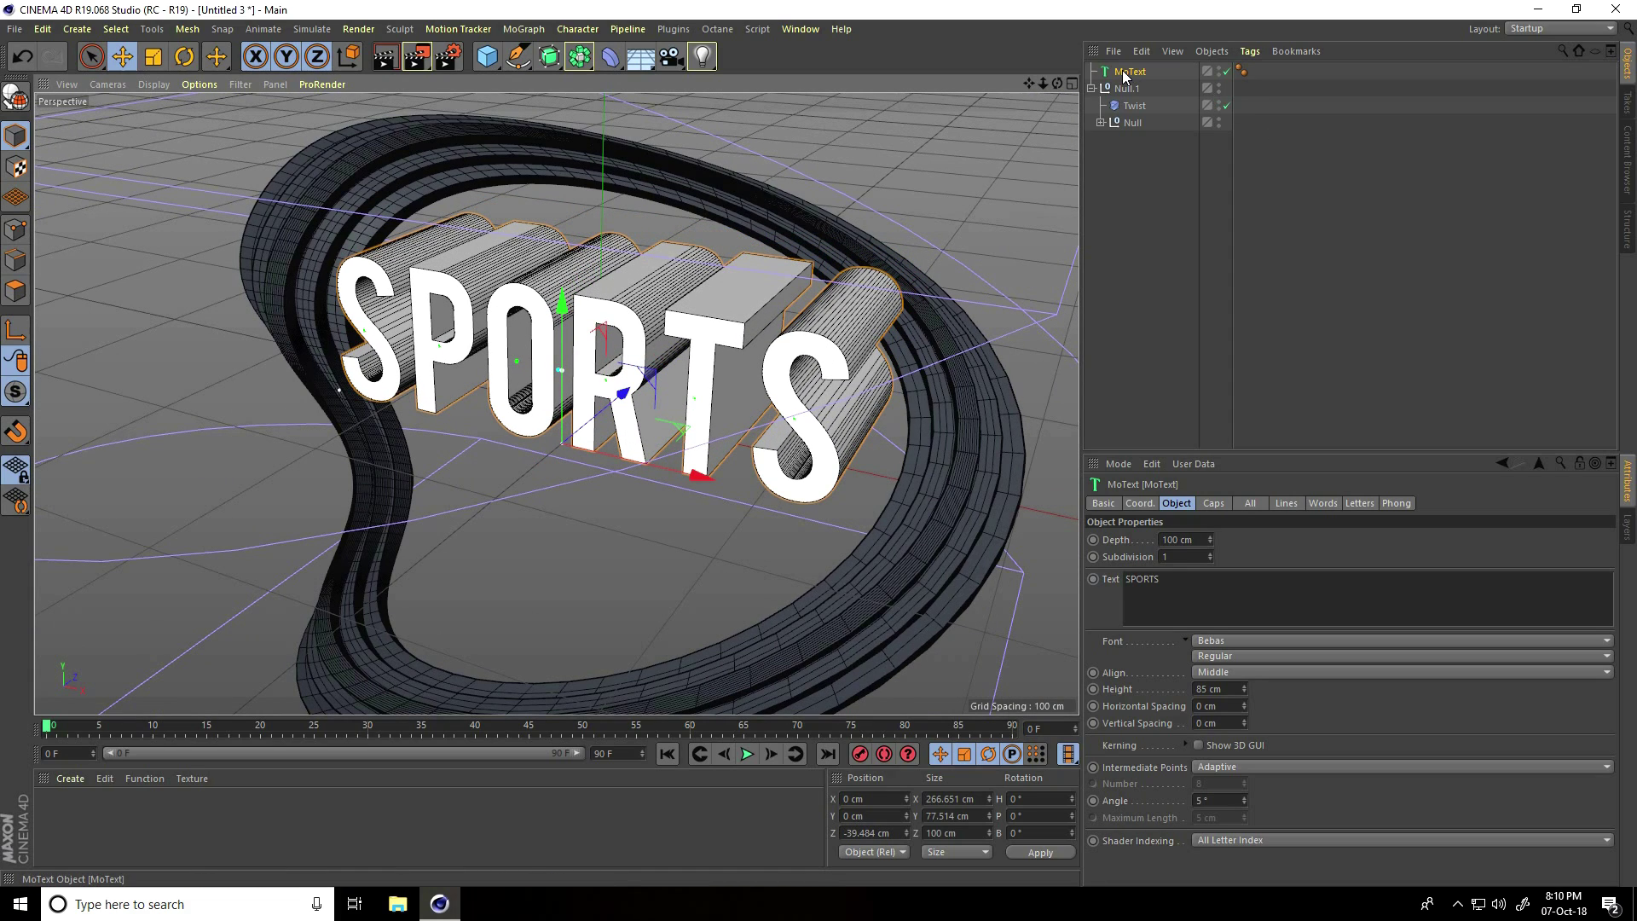
# - Add a Random effector from the MoGraph Effector menu to the SPORTS MoText
pyautogui.click(515, 31)
pyautogui.moveTo(570, 54)
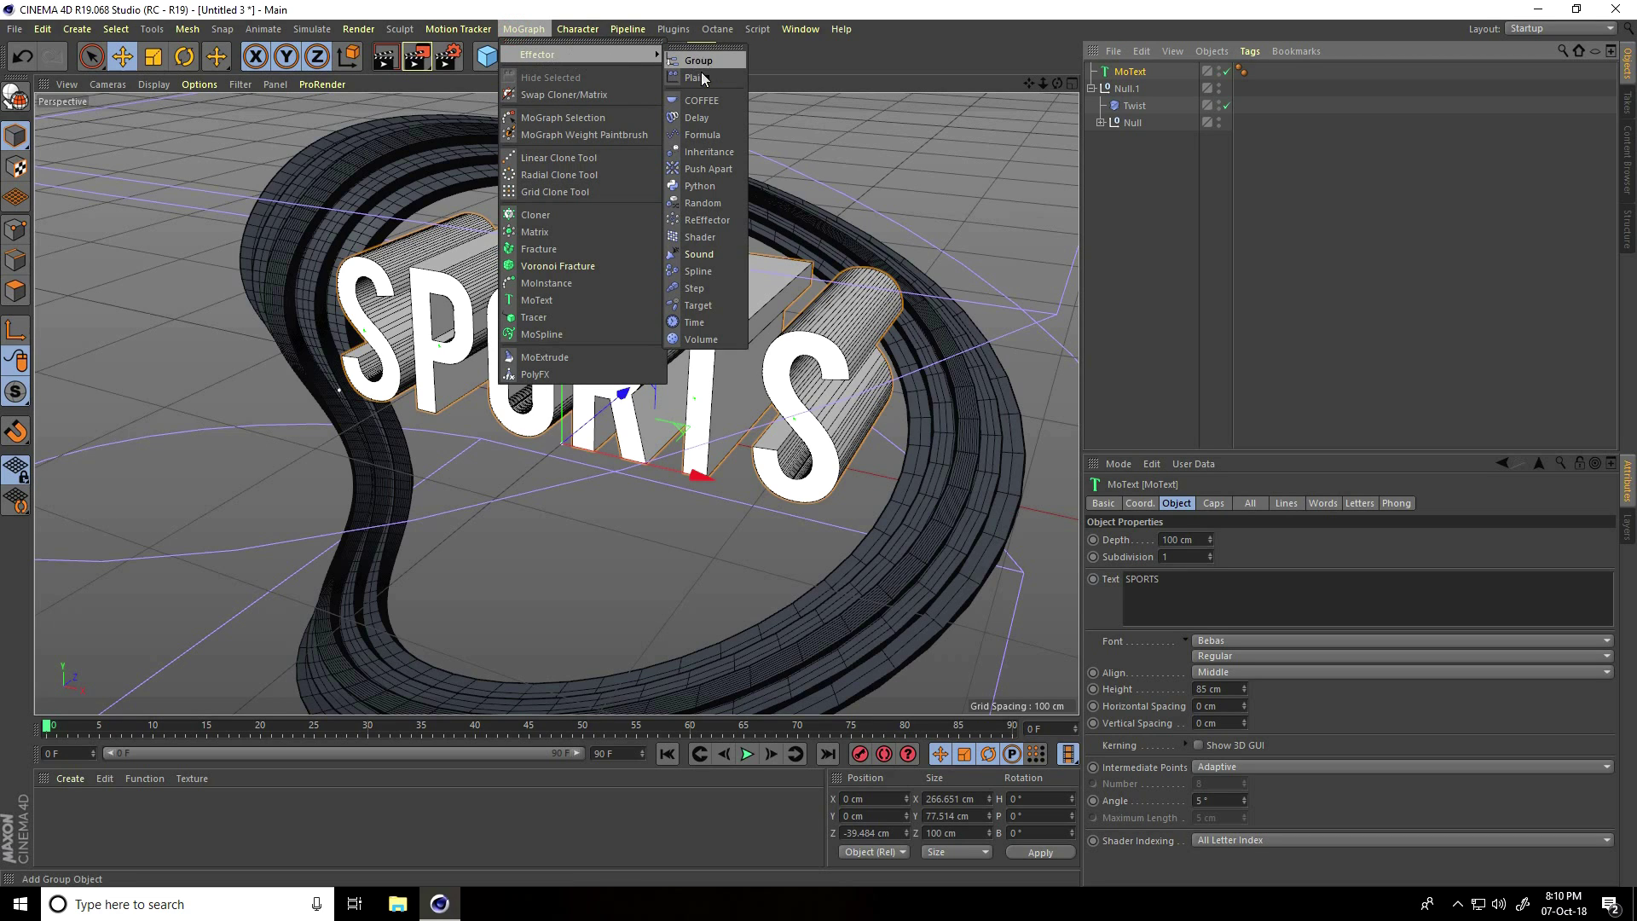
pyautogui.click(719, 202)
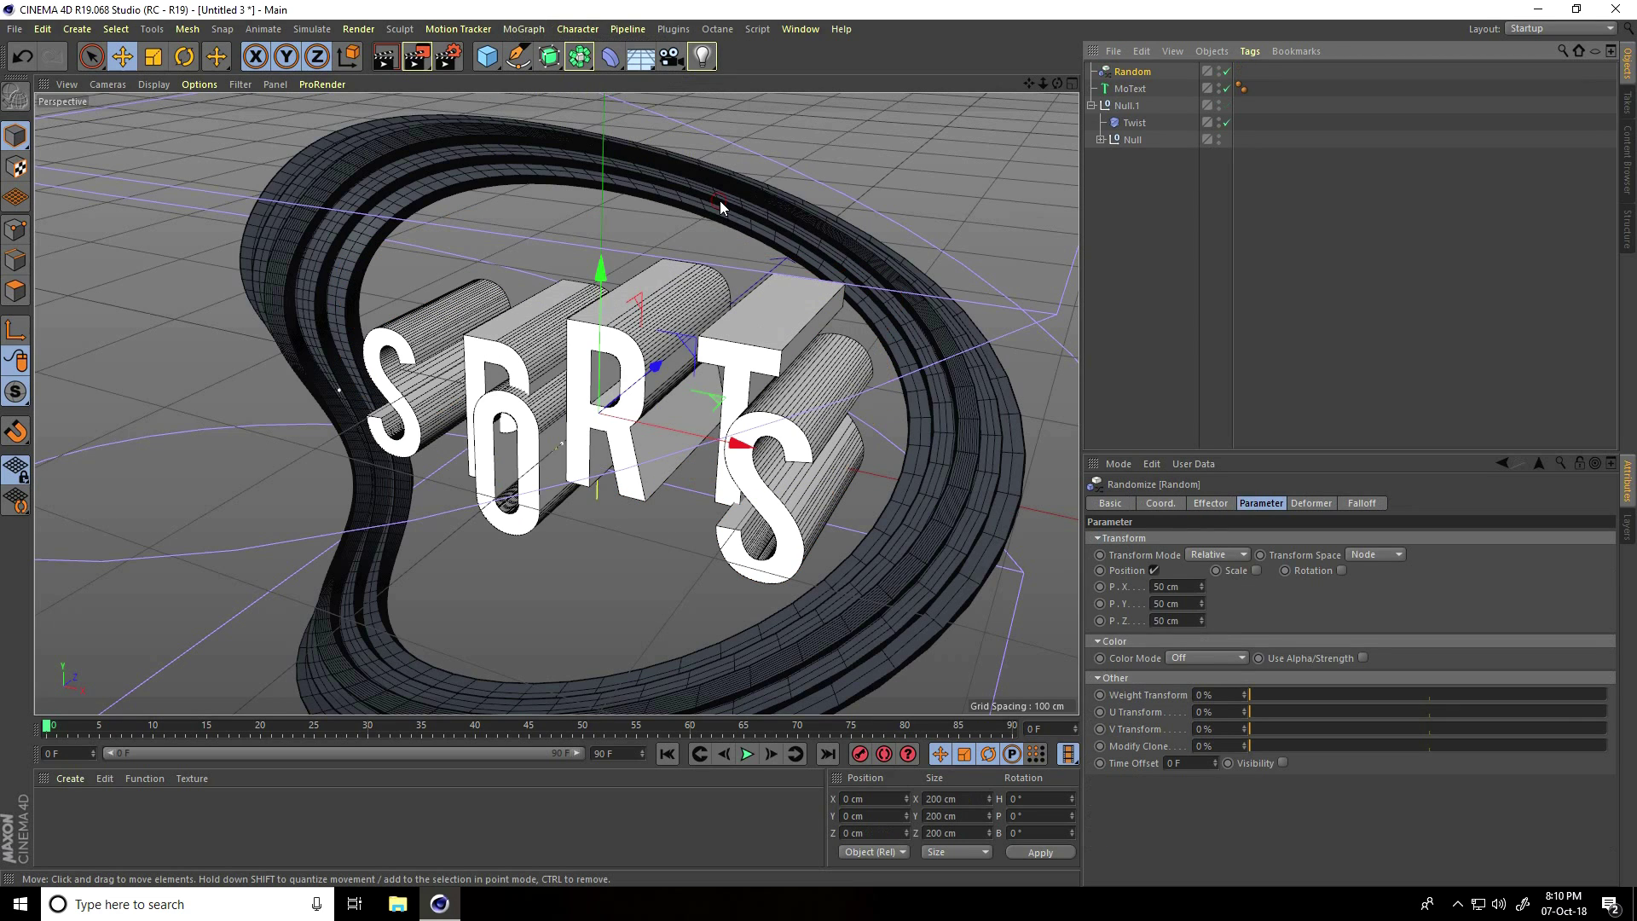
pyautogui.keyDown('alt'); pyautogui.moveTo(719, 201); pyautogui.dragTo(725, 386); pyautogui.keyUp('alt')
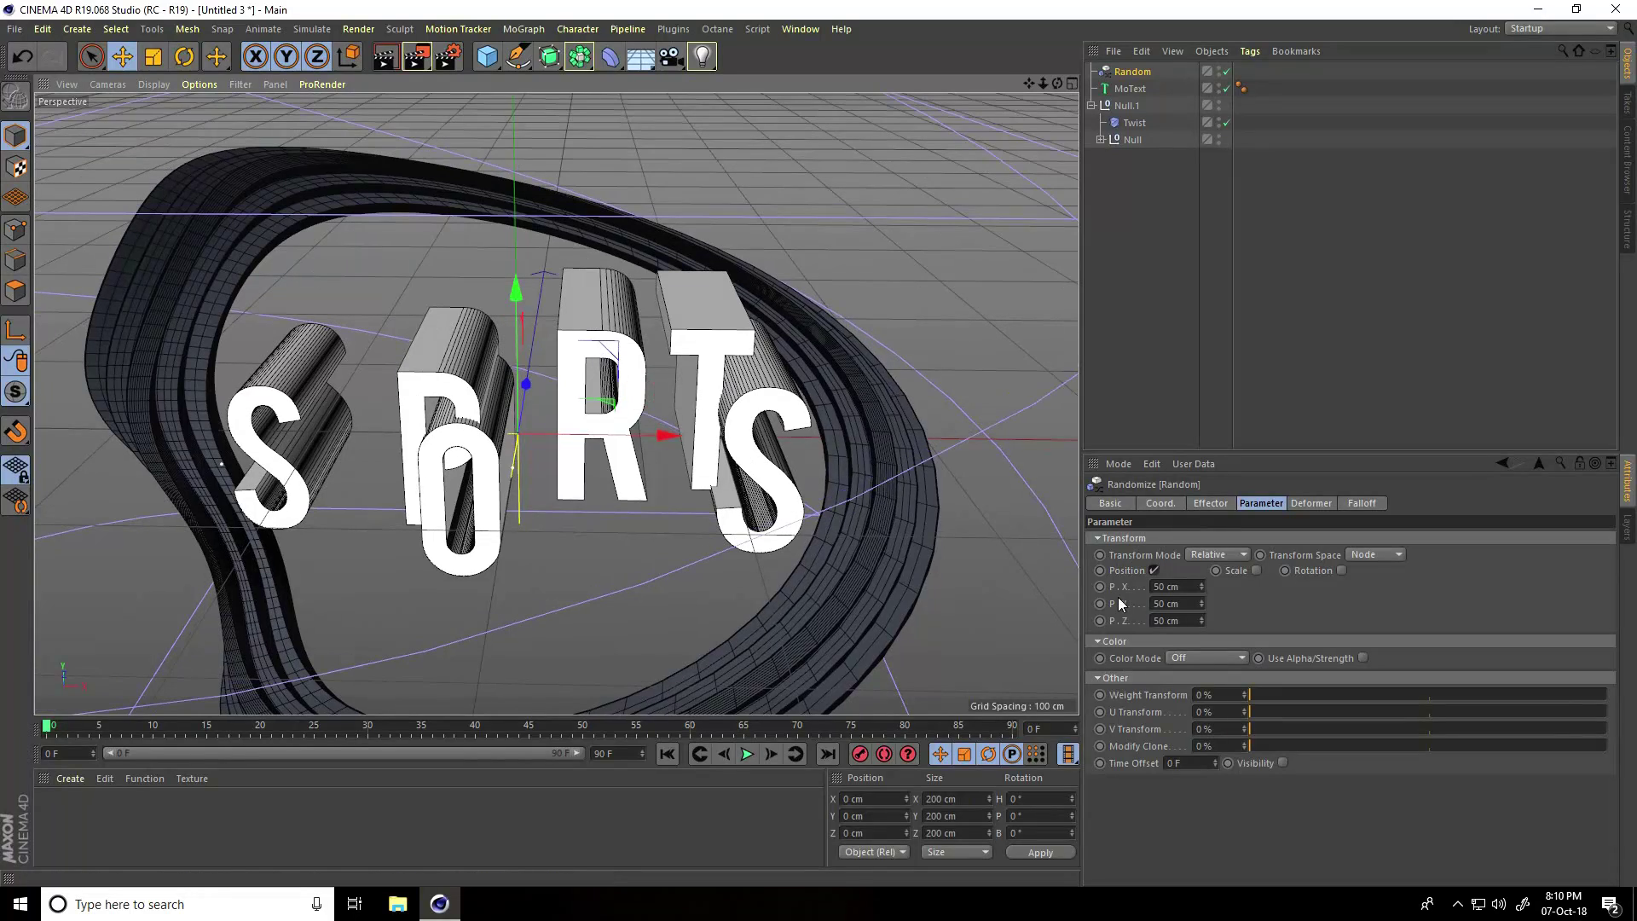
# - Set the Random effector offsets to P.Y 0 cm and P.X -10 cm, keeping P.Z 50 cm
pyautogui.doubleClick(1175, 604)
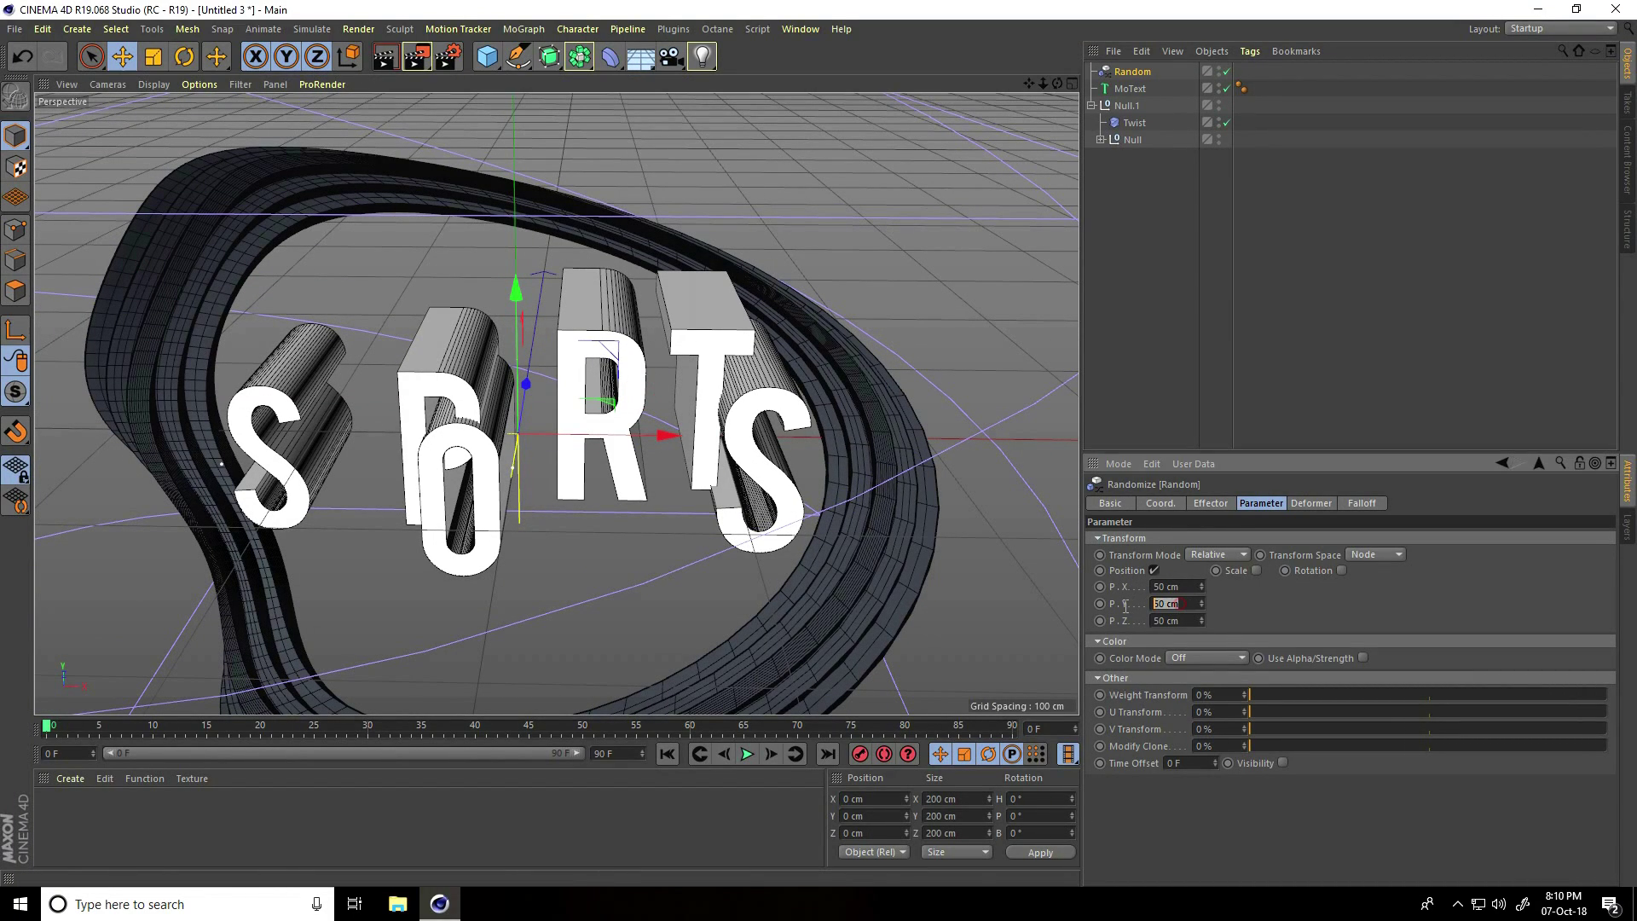
pyautogui.write('0')
pyautogui.press('Return')
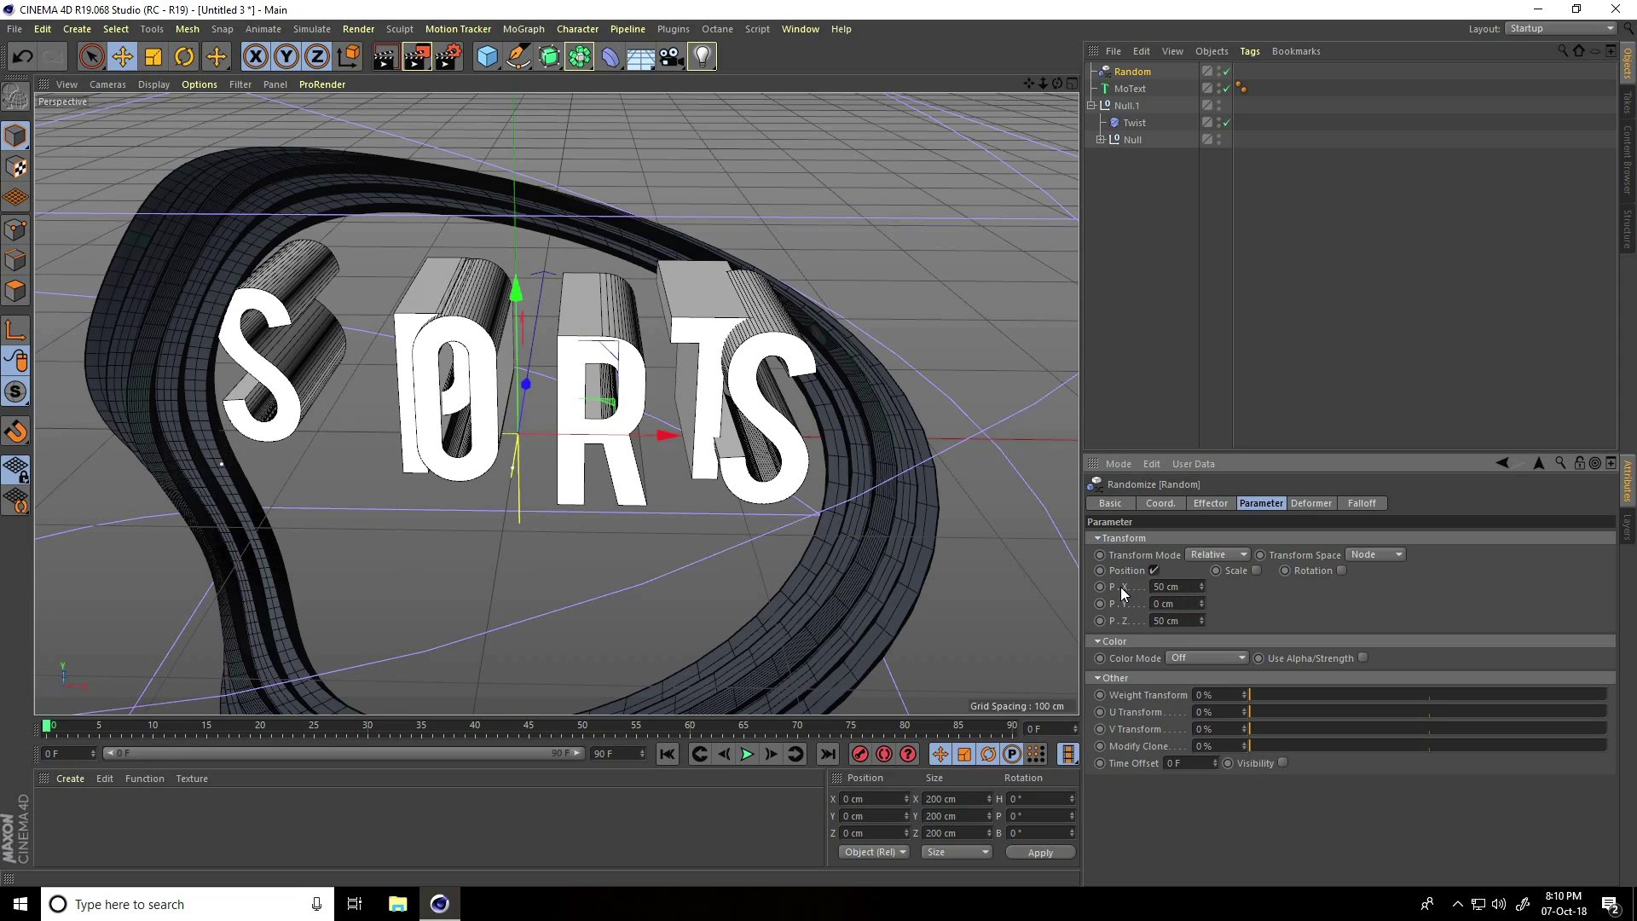
pyautogui.moveTo(1202, 586); pyautogui.dragTo(1202, 586)
pyautogui.doubleClick(1191, 585)
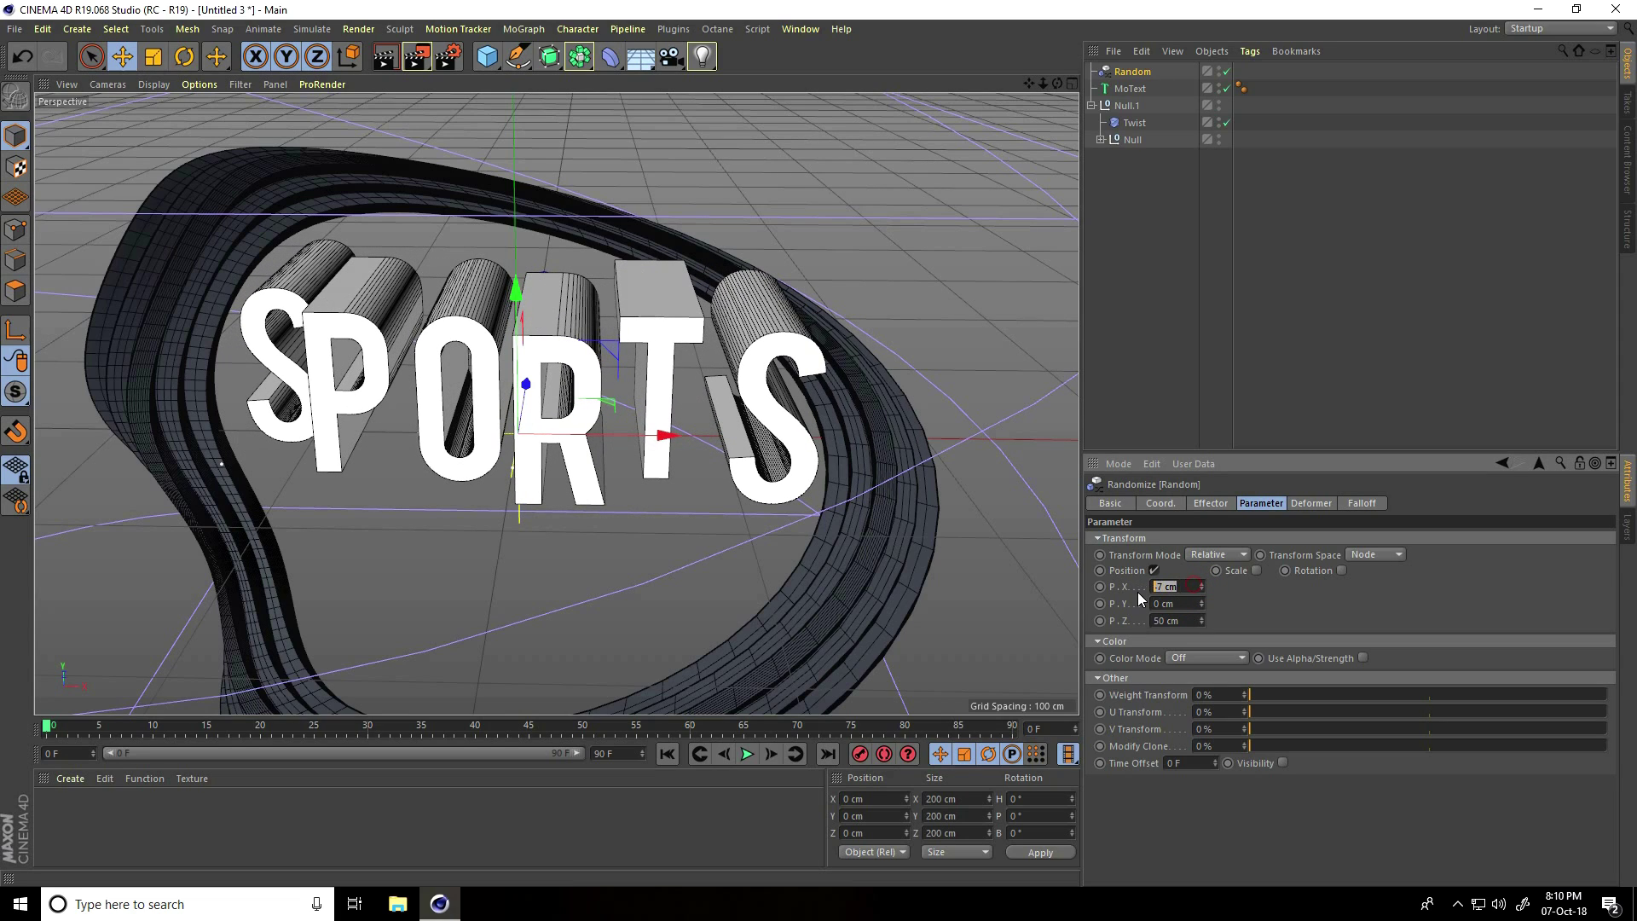
pyautogui.write('-10')
pyautogui.press('Return')
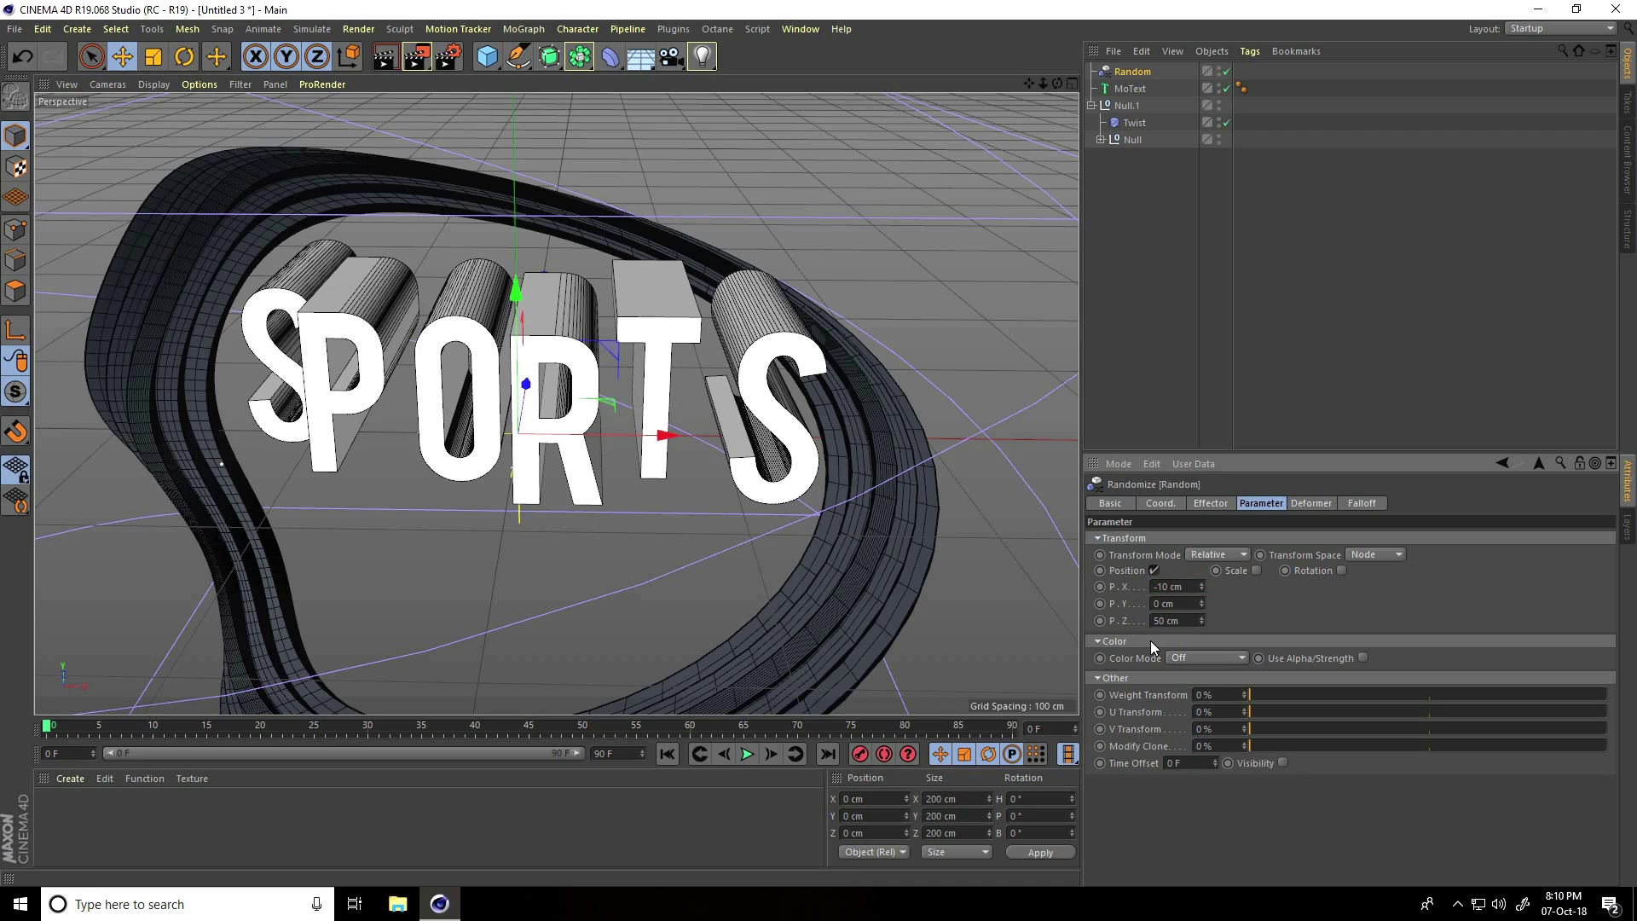
pyautogui.click(1202, 622)
pyautogui.hotkey('ctrl', 'z')
pyautogui.scroll(-3, 671, 375)
pyautogui.scroll(5, 671, 376)
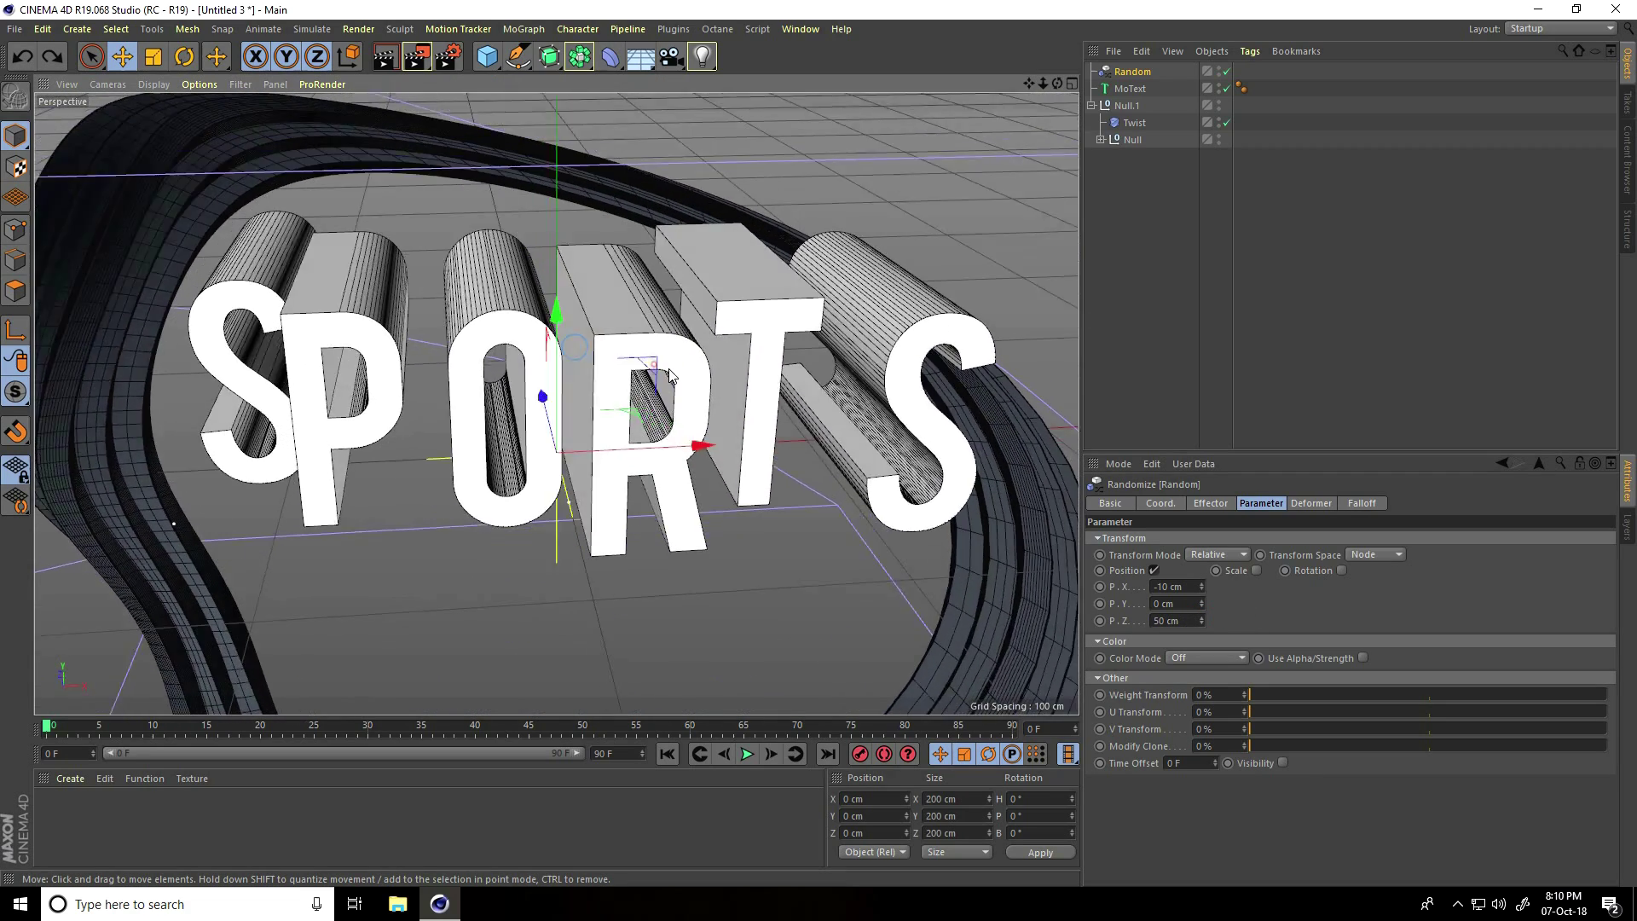
pyautogui.scroll(-2, 671, 375)
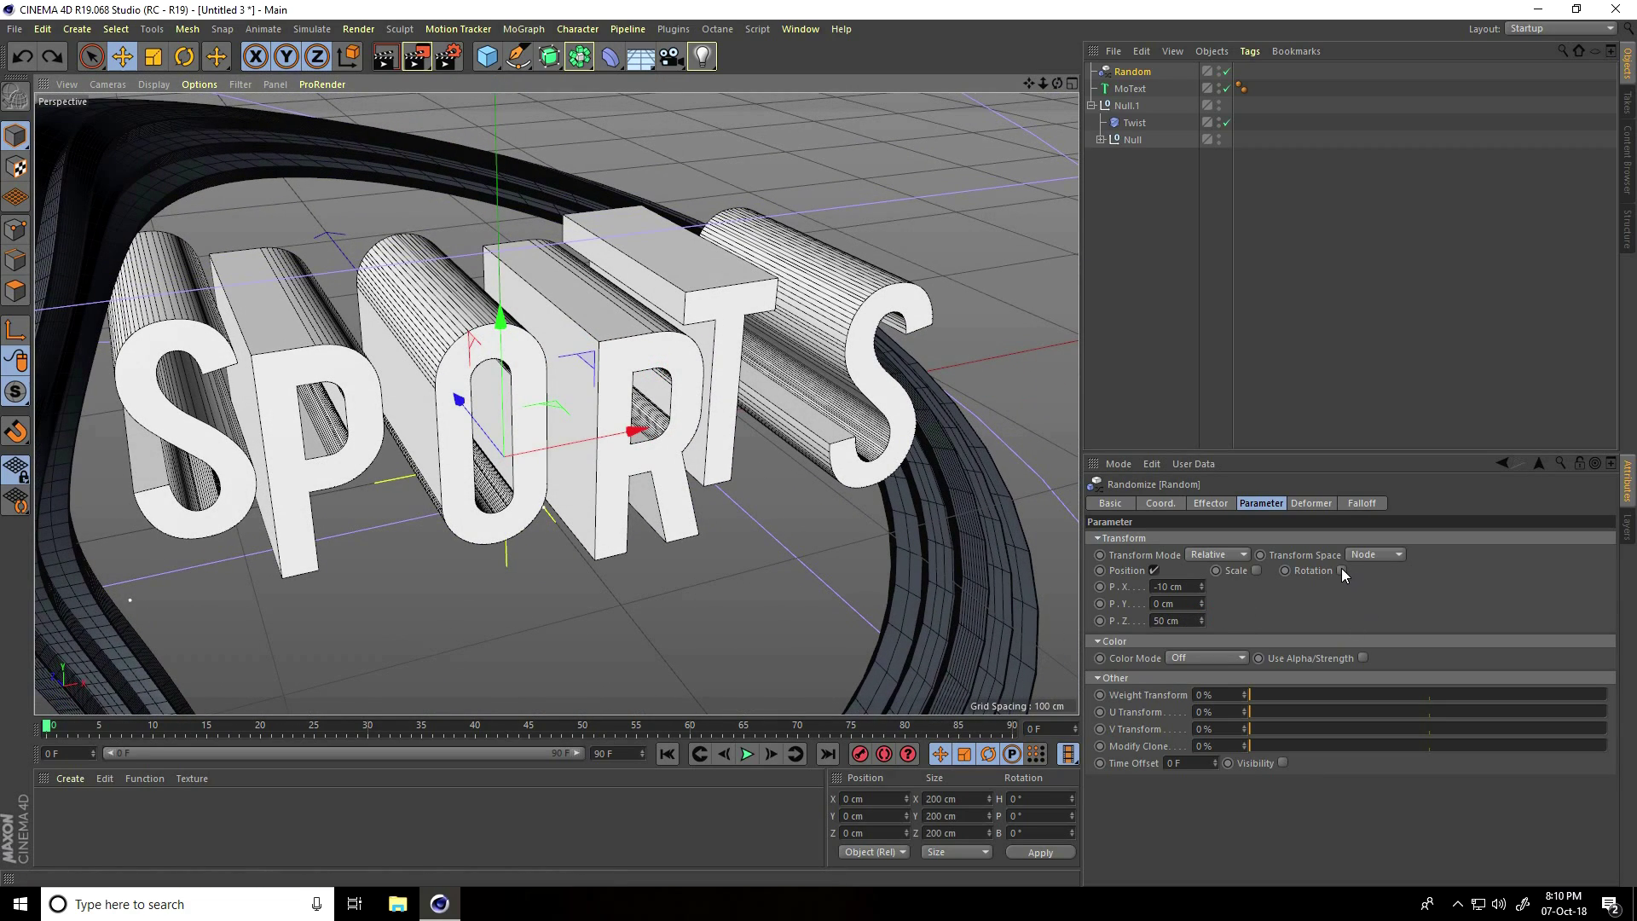
# - Enable Random effector rotation with heading 25° and bank -25°
pyautogui.click(1342, 570)
pyautogui.moveTo(1389, 585); pyautogui.dragTo(1391, 616)
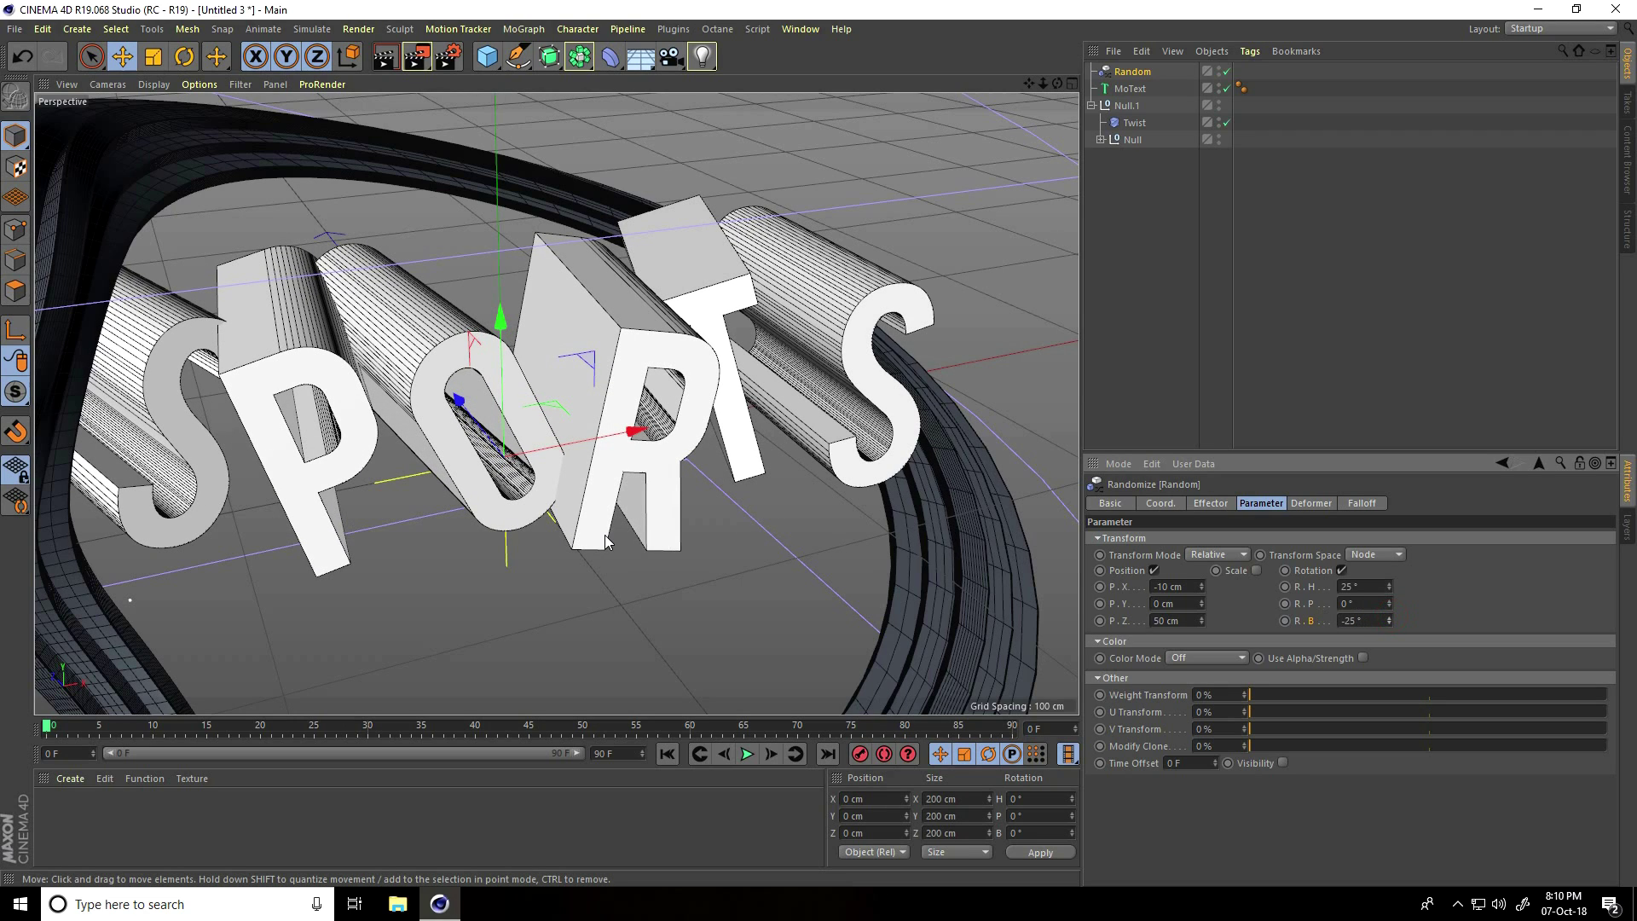
pyautogui.keyDown('alt'); pyautogui.moveTo(607, 542); pyautogui.dragTo(467, 491); pyautogui.keyUp('alt')
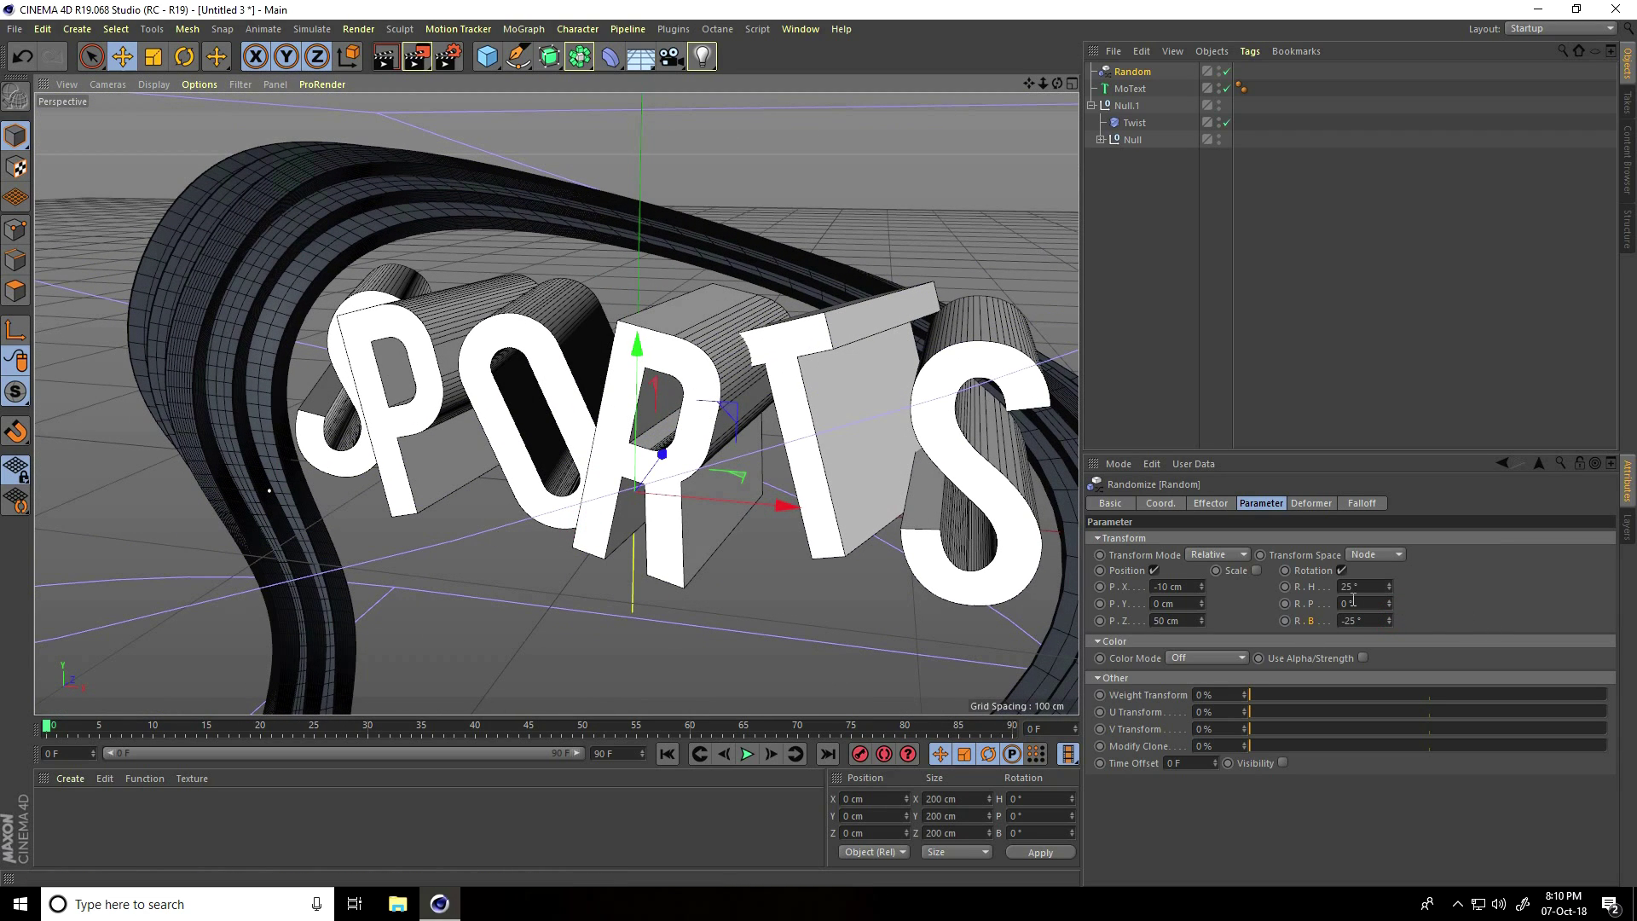
pyautogui.moveTo(1373, 586); pyautogui.dragTo(1313, 586)
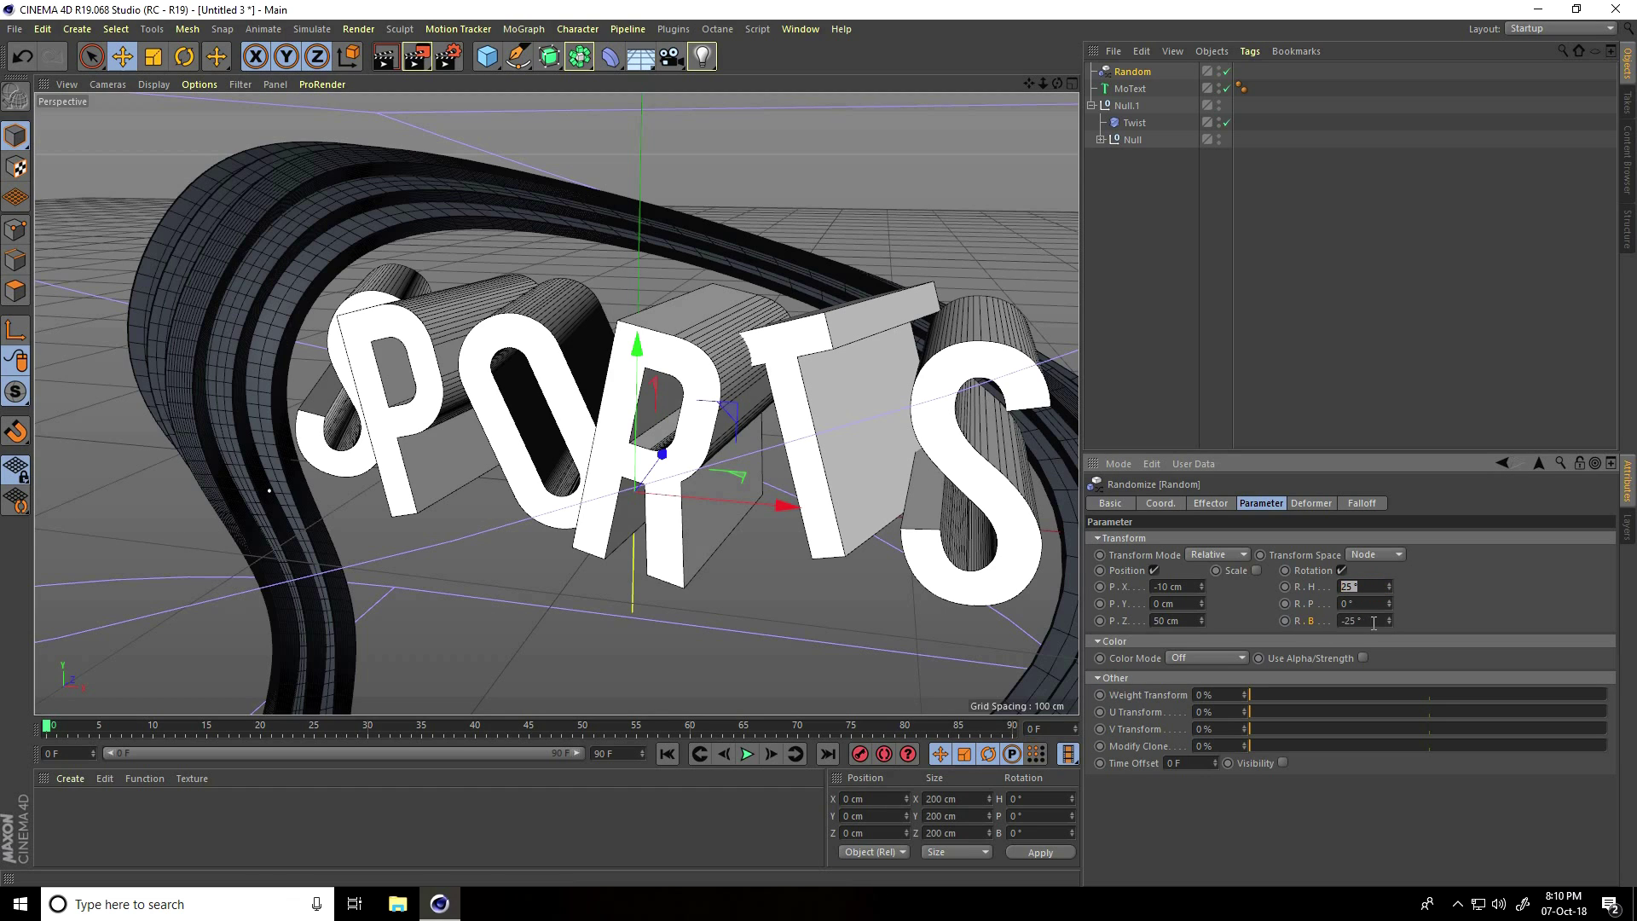
pyautogui.press('Return')
pyautogui.keyDown('alt'); pyautogui.moveTo(521, 507); pyautogui.dragTo(526, 408); pyautogui.keyUp('alt')
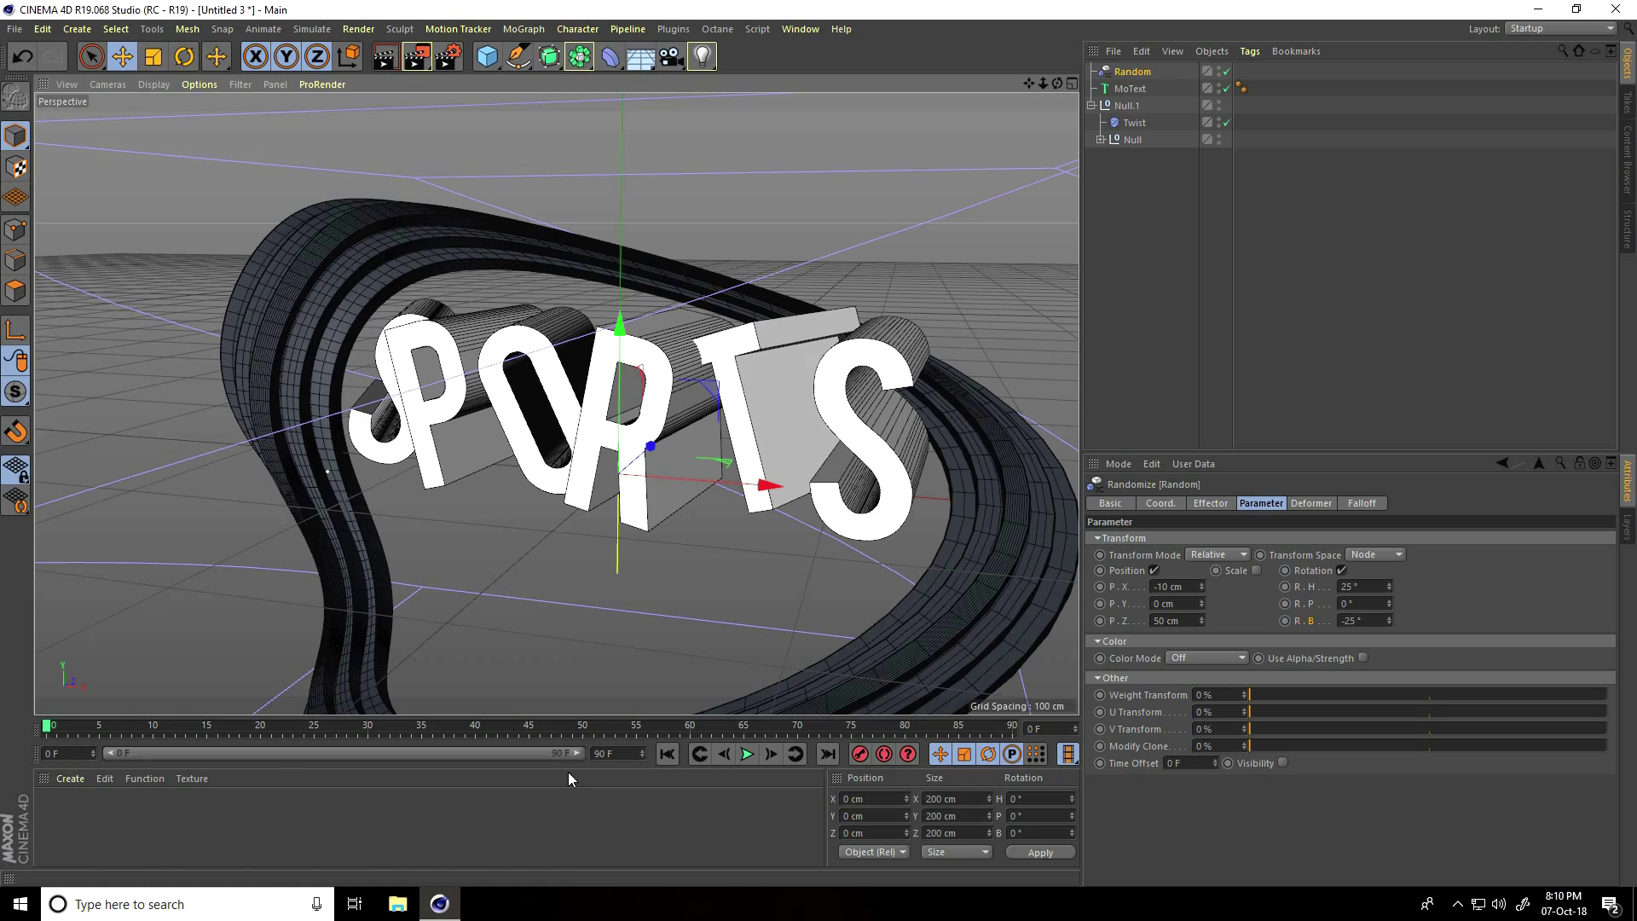
pyautogui.doubleClick(633, 756)
# - Set the animation end frame to 150 F and extend the timeline range
pyautogui.write('150')
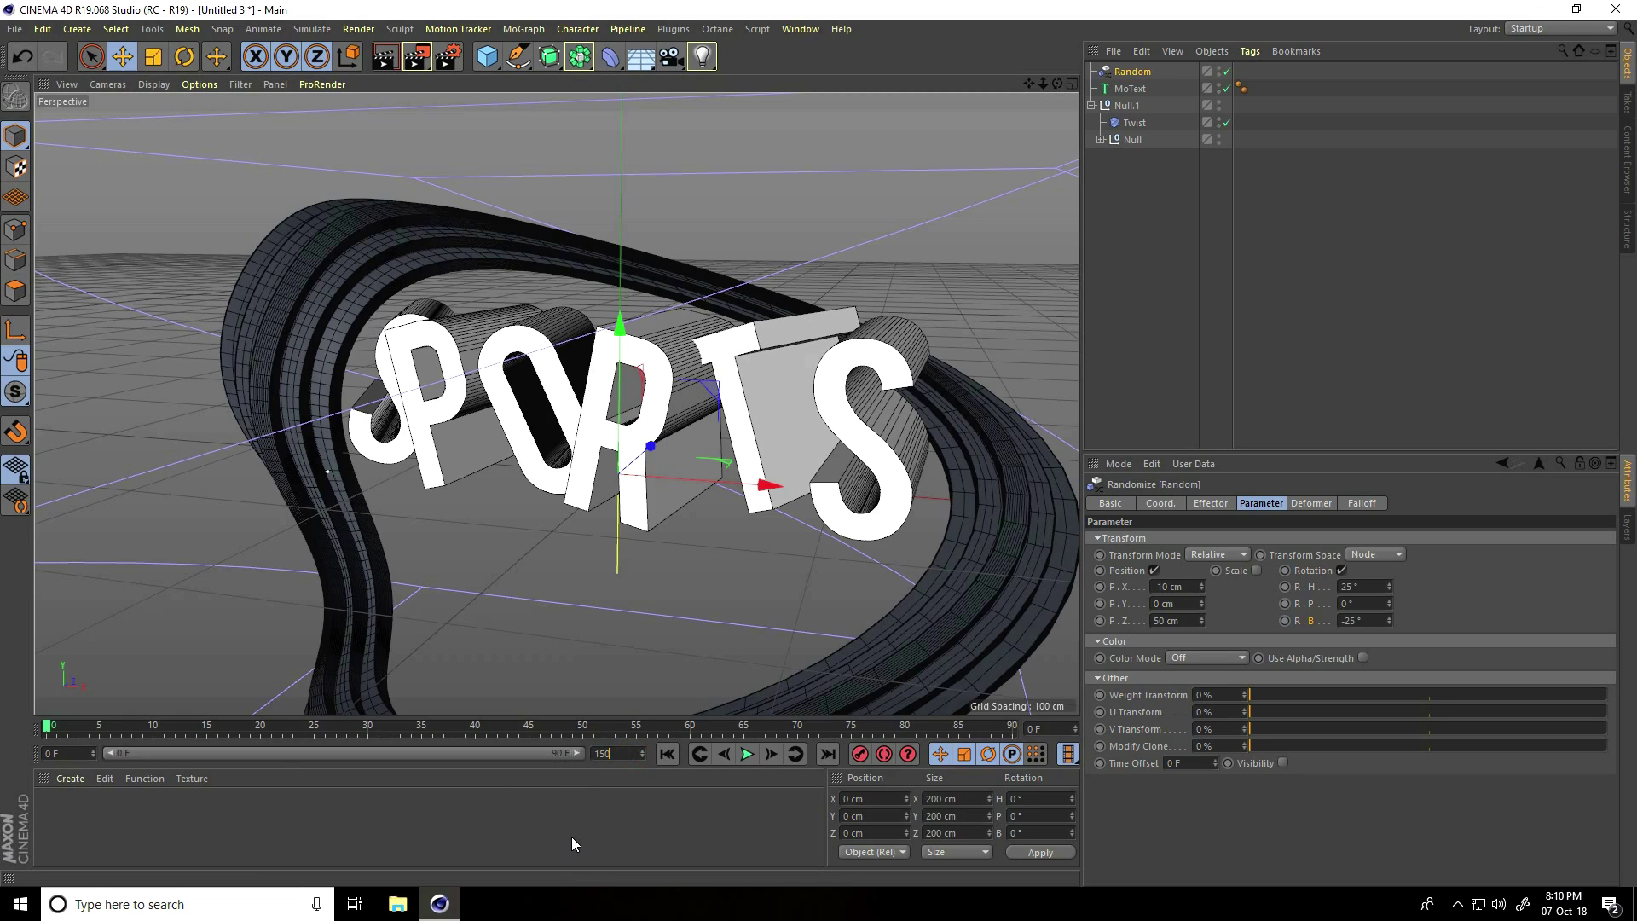
pyautogui.press('Return')
pyautogui.moveTo(394, 753); pyautogui.dragTo(680, 771)
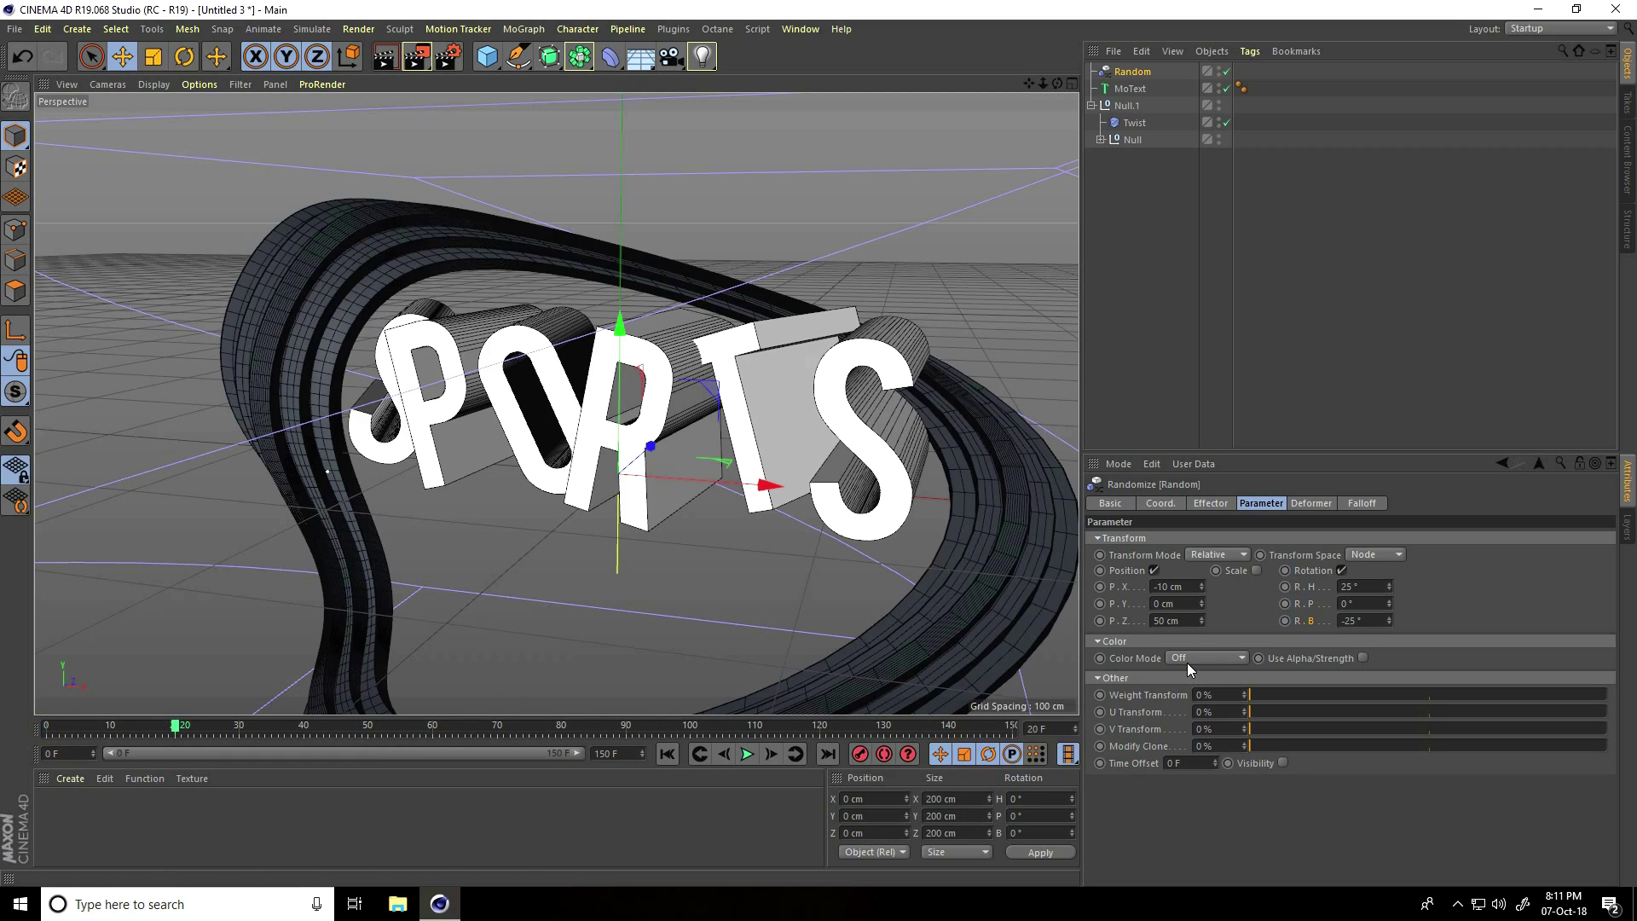
# - Keyframe the Random effector's P.X, P.Y, P.Z and R.H, R.P, R.B values
pyautogui.click(1100, 586)
pyautogui.click(1100, 604)
pyautogui.click(1101, 621)
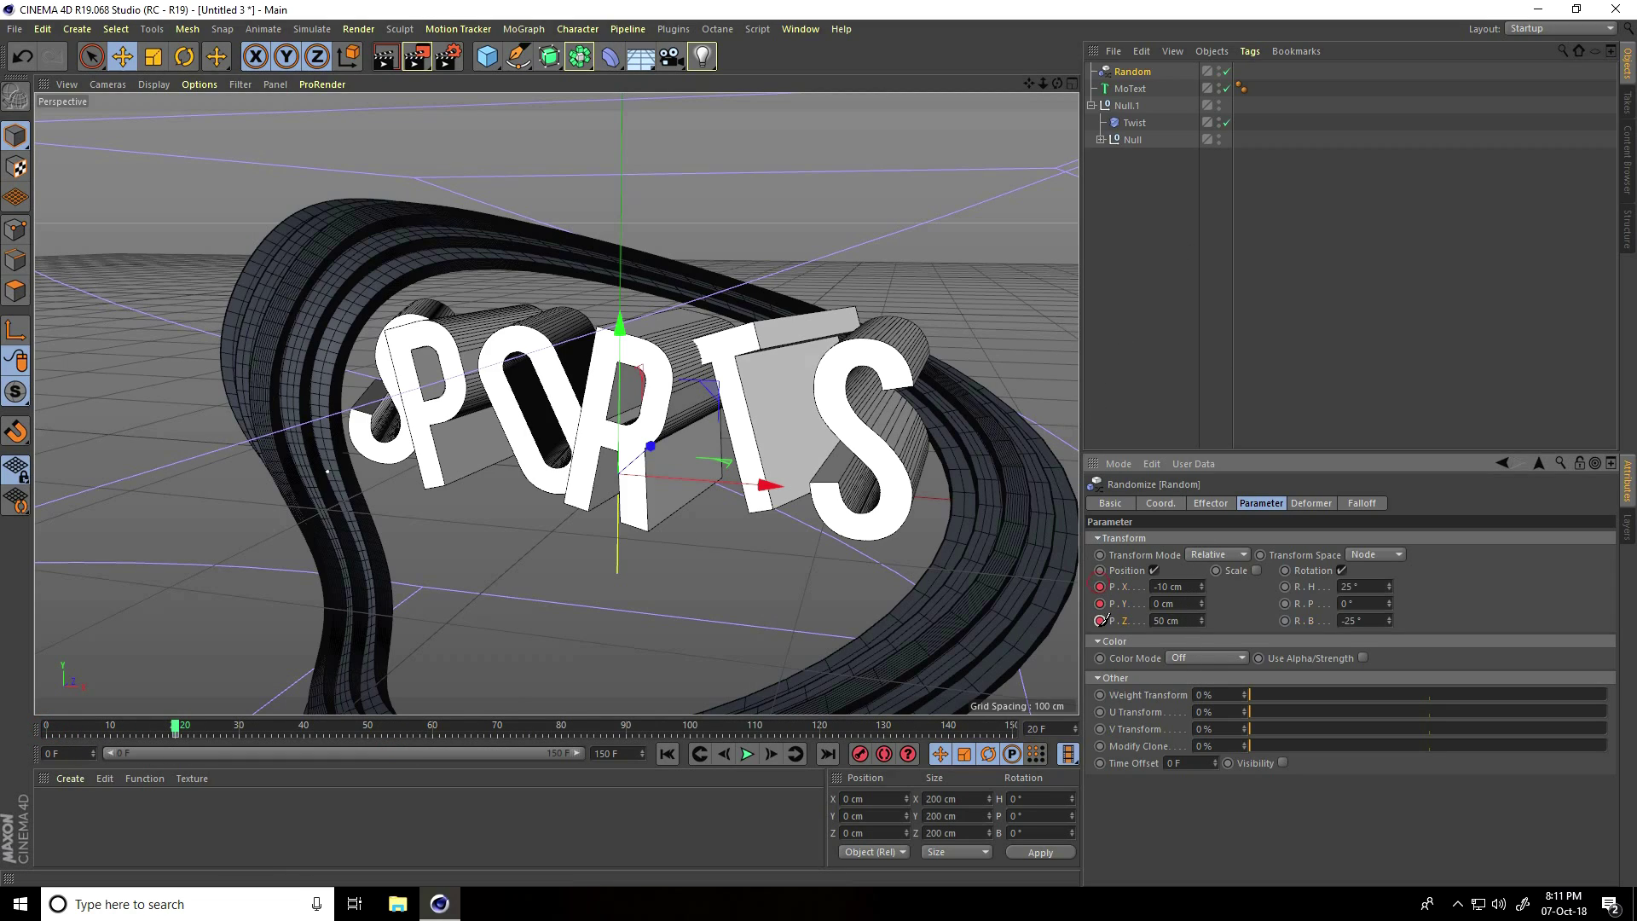
pyautogui.click(1285, 586)
pyautogui.click(1284, 603)
pyautogui.click(1285, 621)
# - At a later frame, set P.X and P.Z to 0 cm and keyframe them
pyautogui.moveTo(177, 730); pyautogui.dragTo(496, 738)
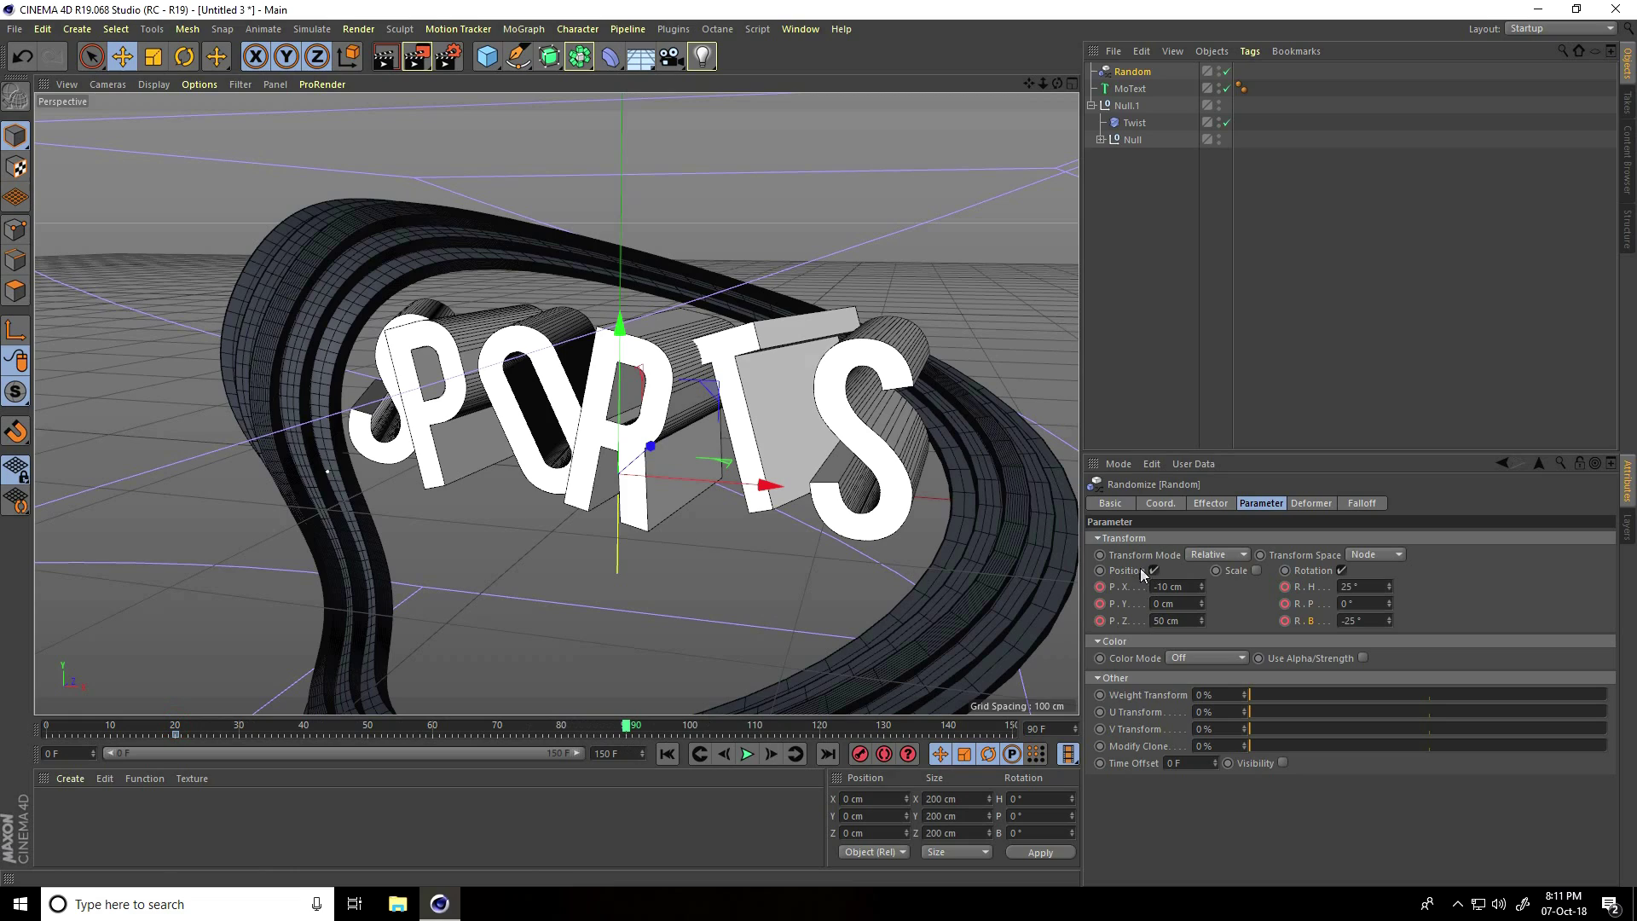
pyautogui.click(1190, 587)
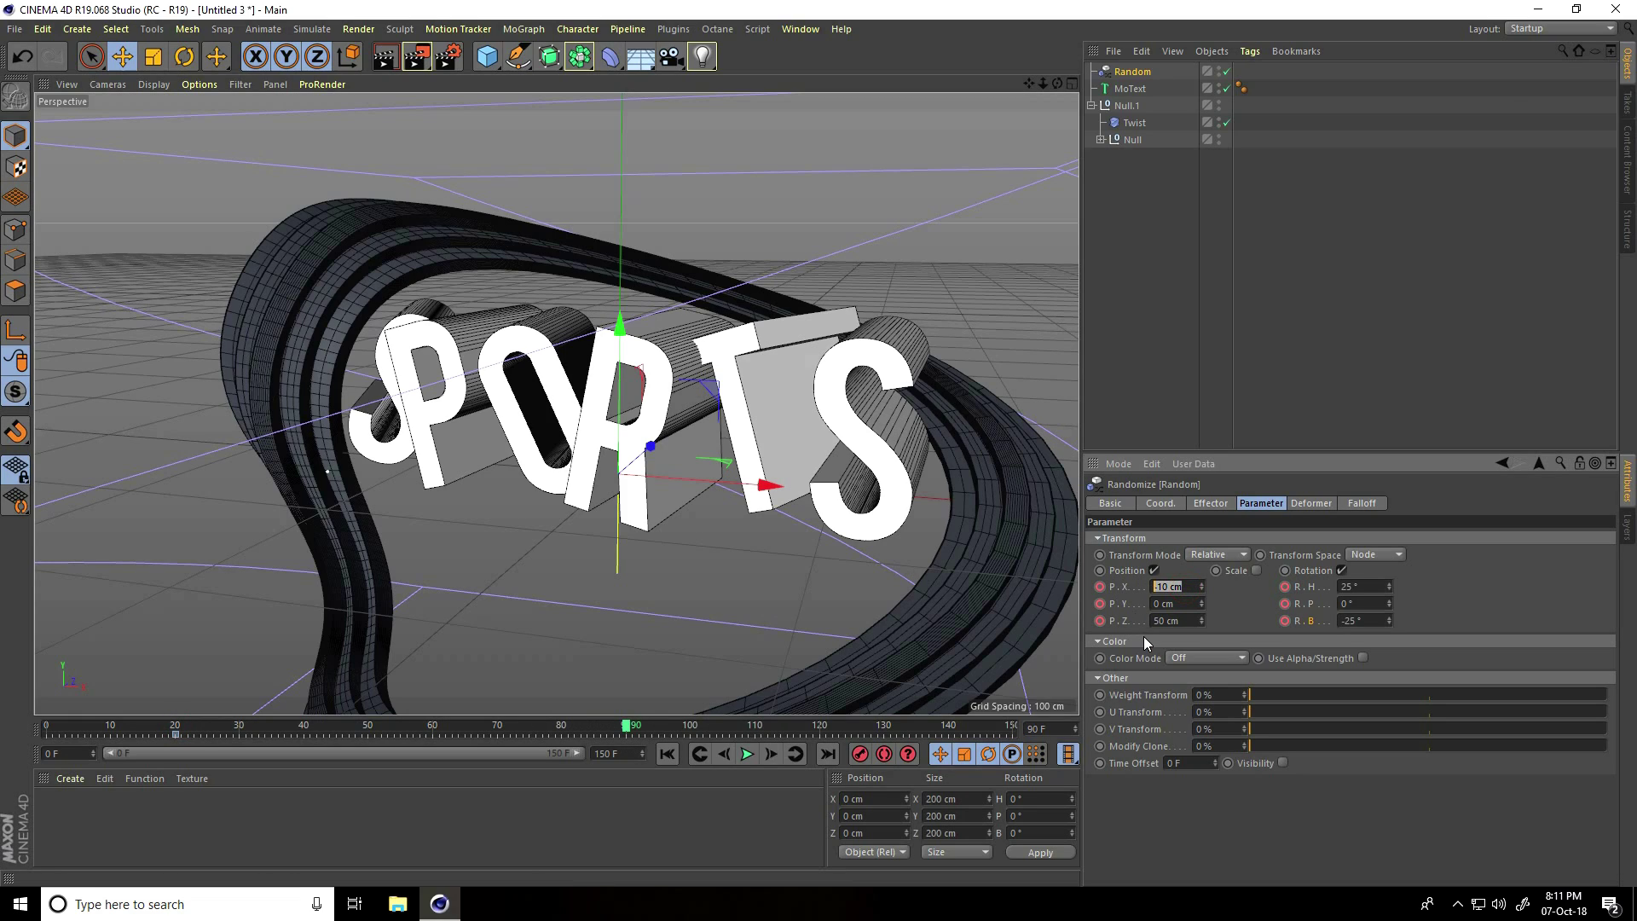
pyautogui.write('0')
pyautogui.press('Tab')
pyautogui.press('Tab')
pyautogui.write('0')
pyautogui.press('Return')
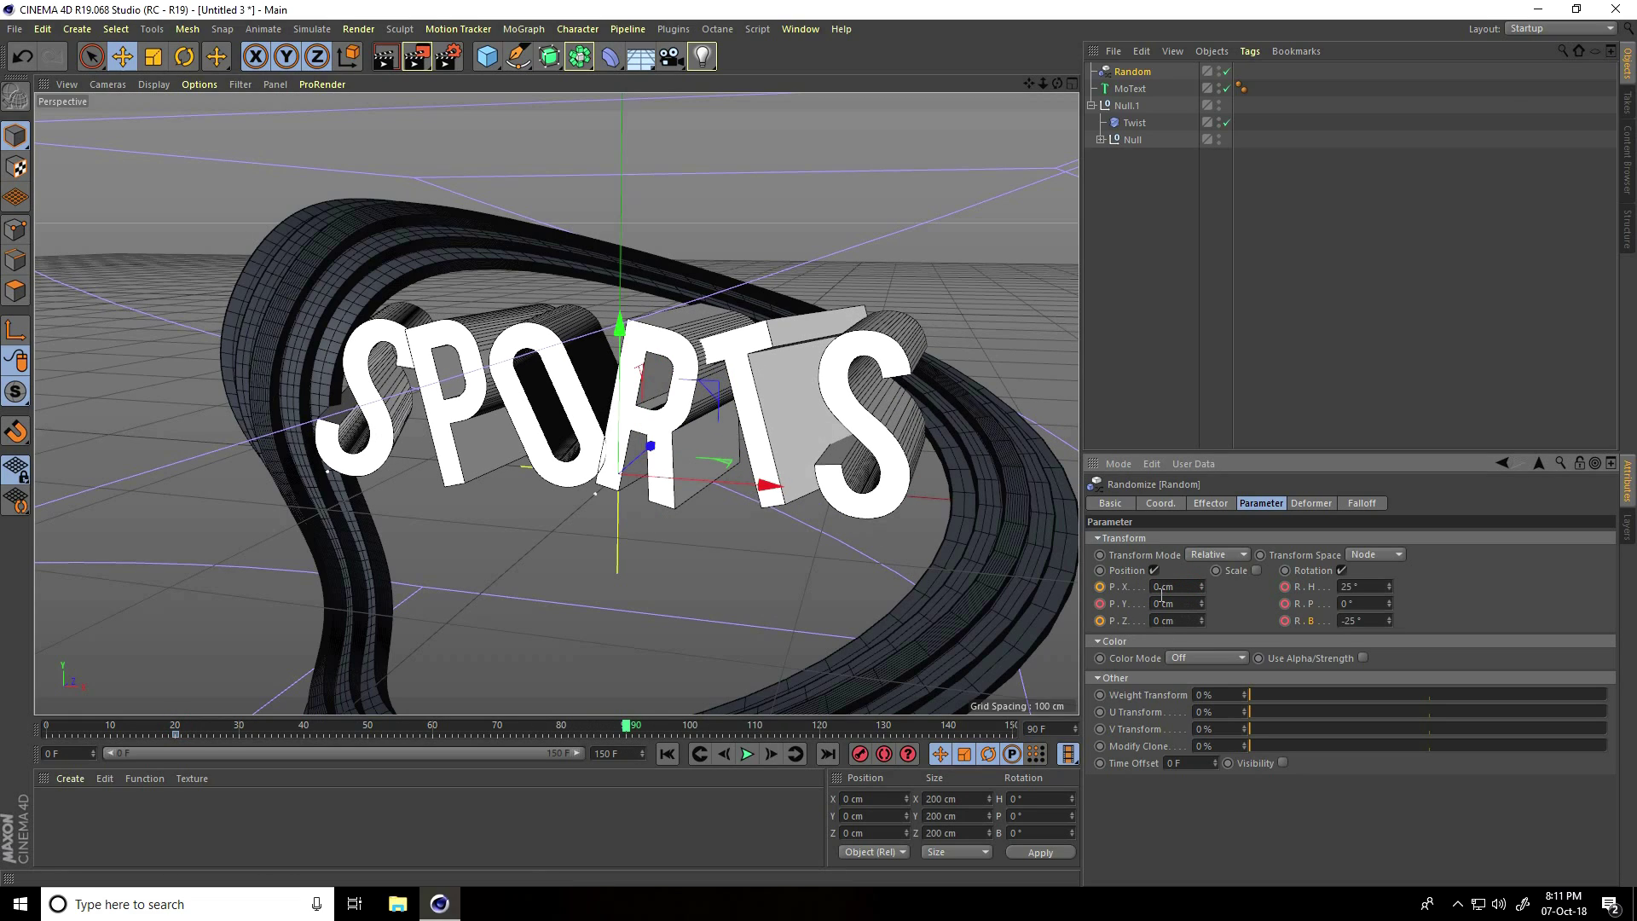
pyautogui.keyDown('ctrl'); pyautogui.click(1100, 587); pyautogui.keyUp('ctrl')
pyautogui.keyDown('ctrl'); pyautogui.click(1100, 621); pyautogui.keyUp('ctrl')
# - Set R.H and R.B rotation to 0° and keyframe them
pyautogui.write('0')
pyautogui.press('Tab')
pyautogui.press('Tab')
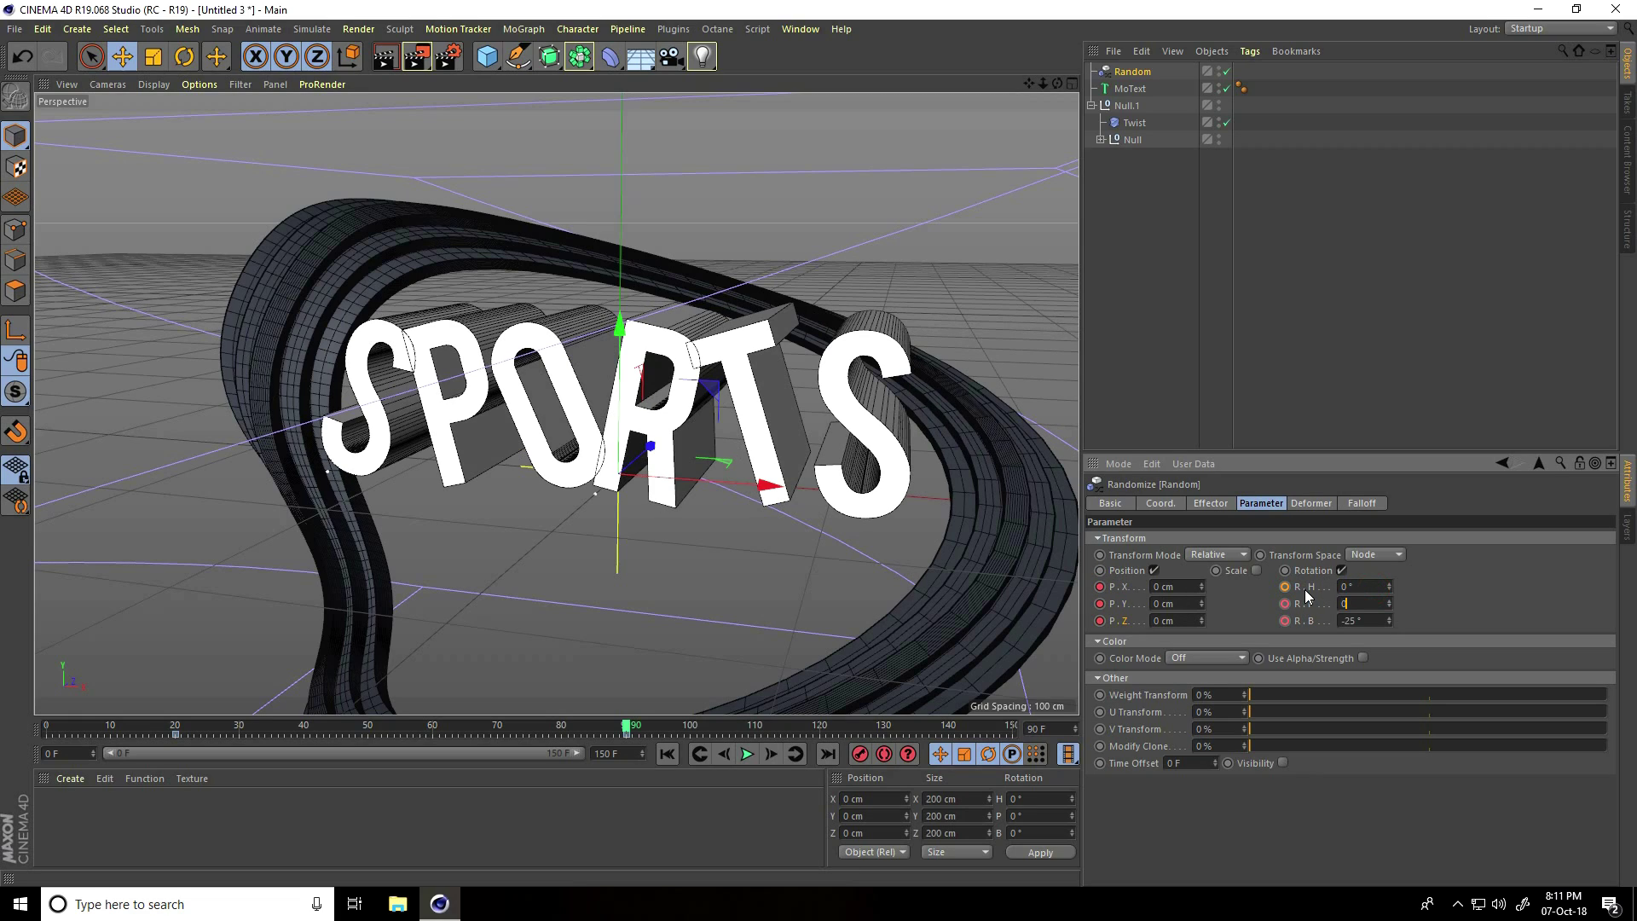
pyautogui.write('0')
pyautogui.press('Return')
pyautogui.keyDown('ctrl'); pyautogui.click(1284, 586); pyautogui.keyUp('ctrl')
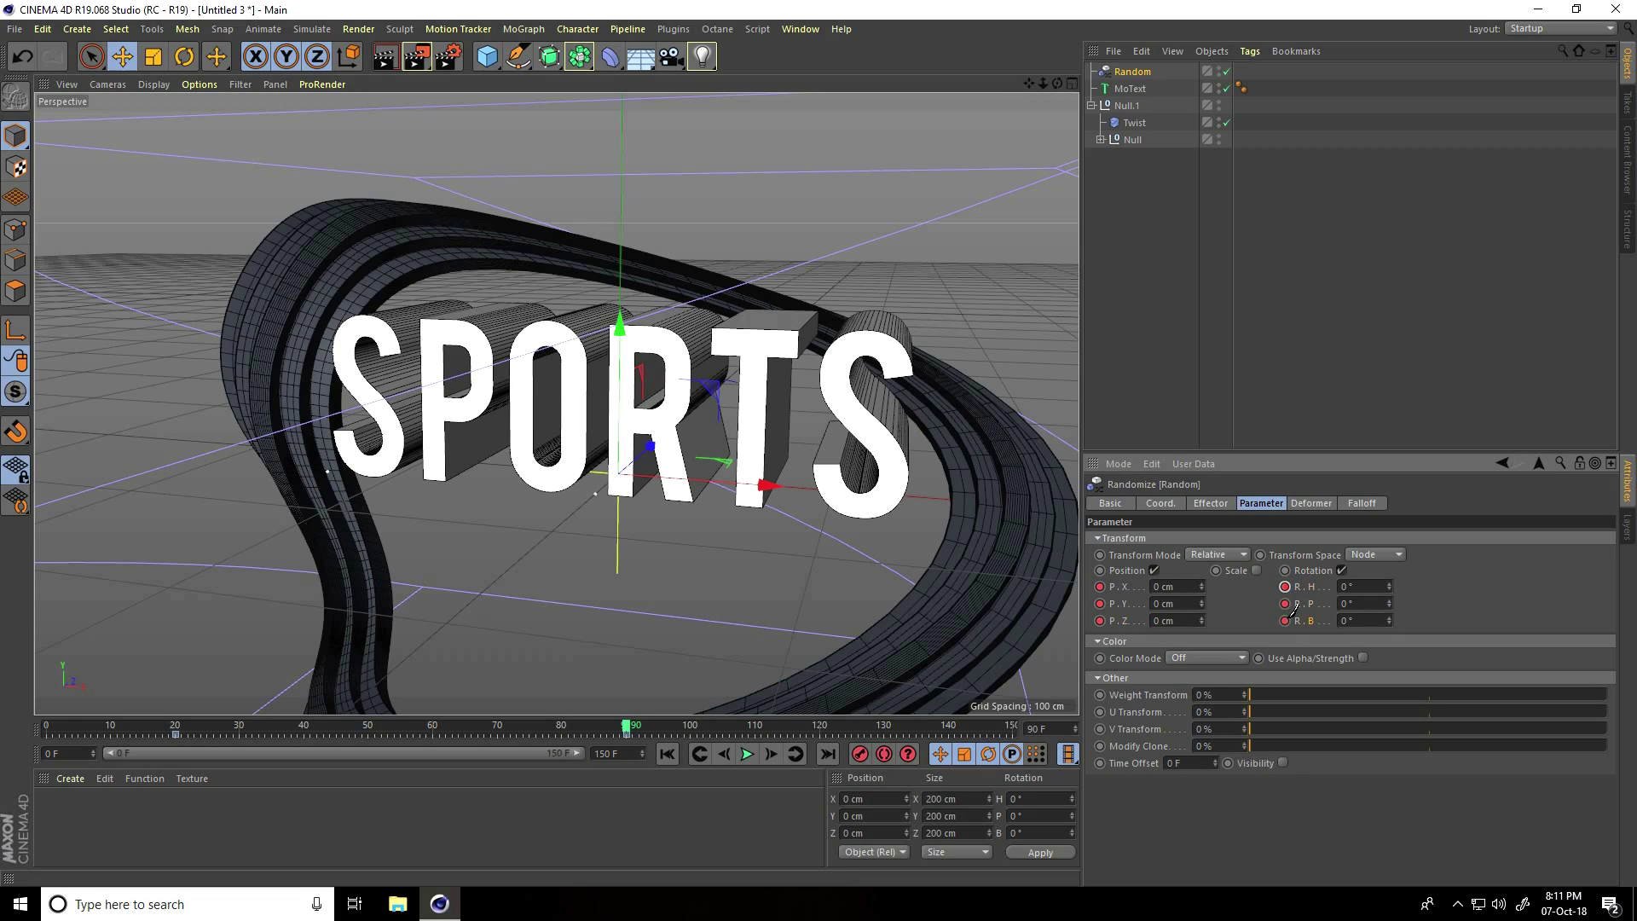
pyautogui.keyDown('ctrl'); pyautogui.click(1284, 621); pyautogui.keyUp('ctrl')
# - Rewind to frame 0 and play back the letters settling into place
pyautogui.moveTo(627, 729); pyautogui.dragTo(46, 729)
pyautogui.click(741, 753)
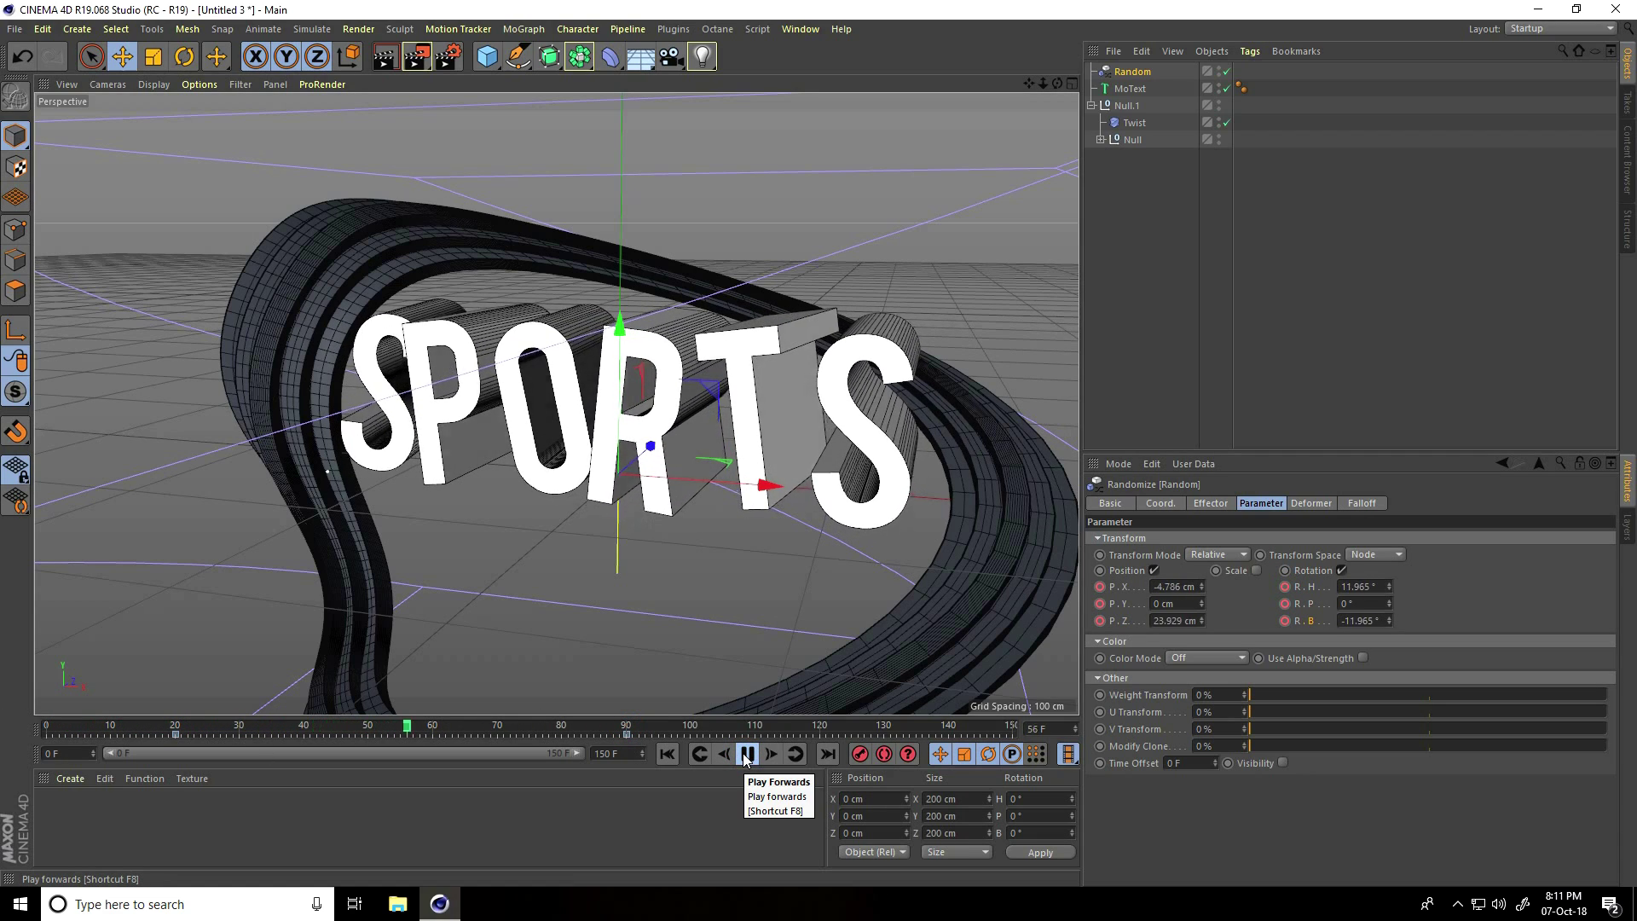
pyautogui.click(744, 756)
pyautogui.click(744, 755)
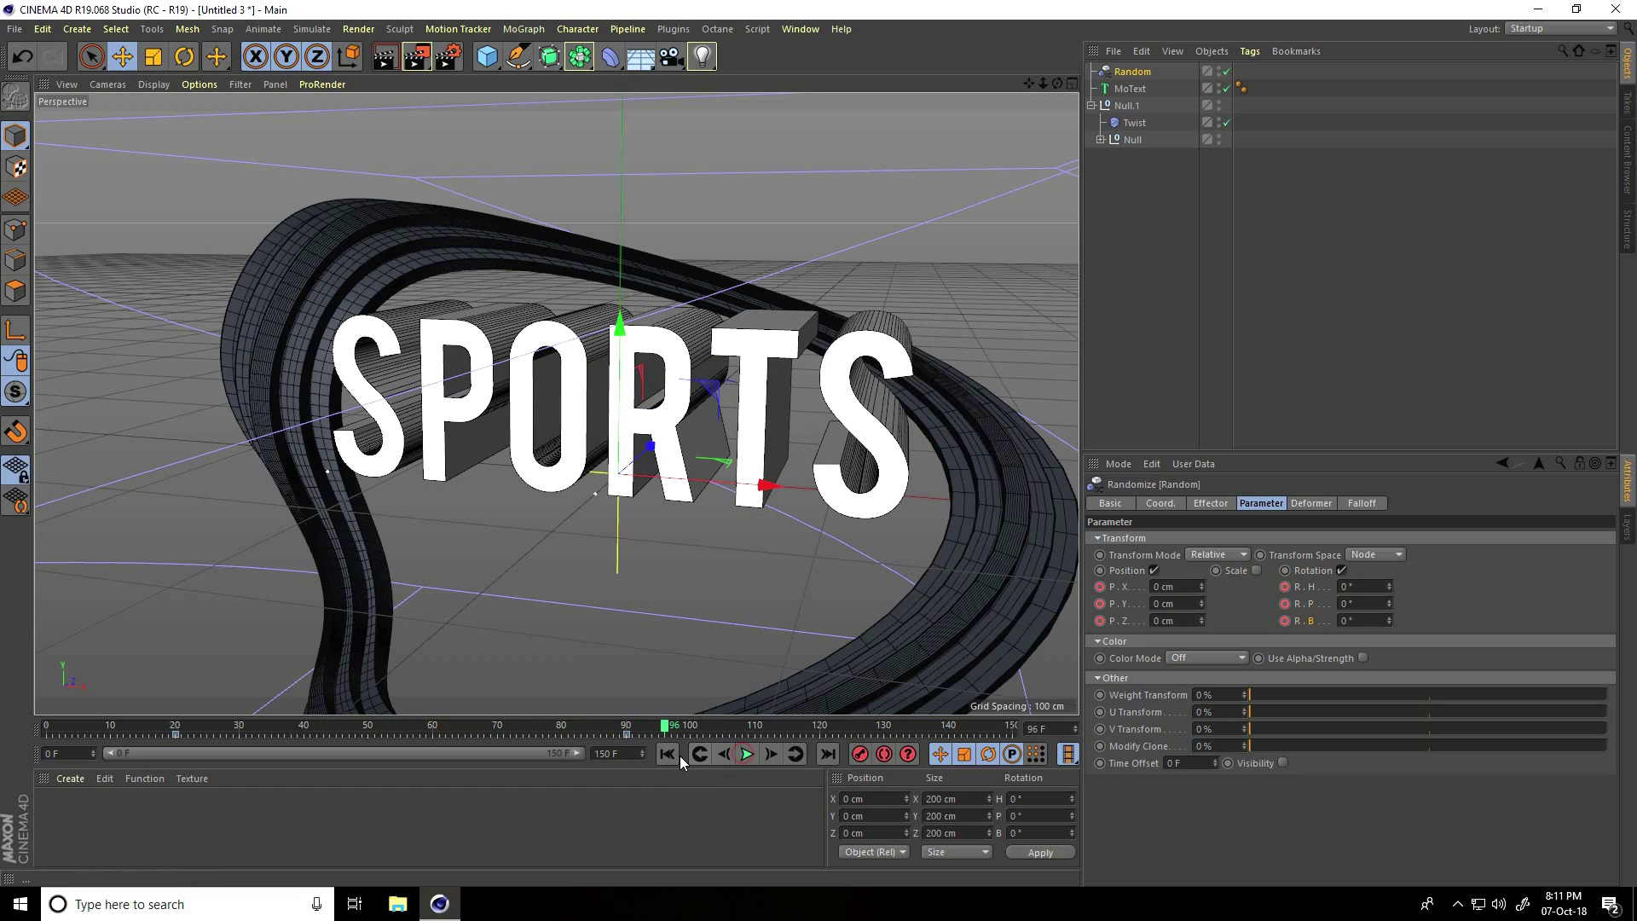
pyautogui.click(744, 755)
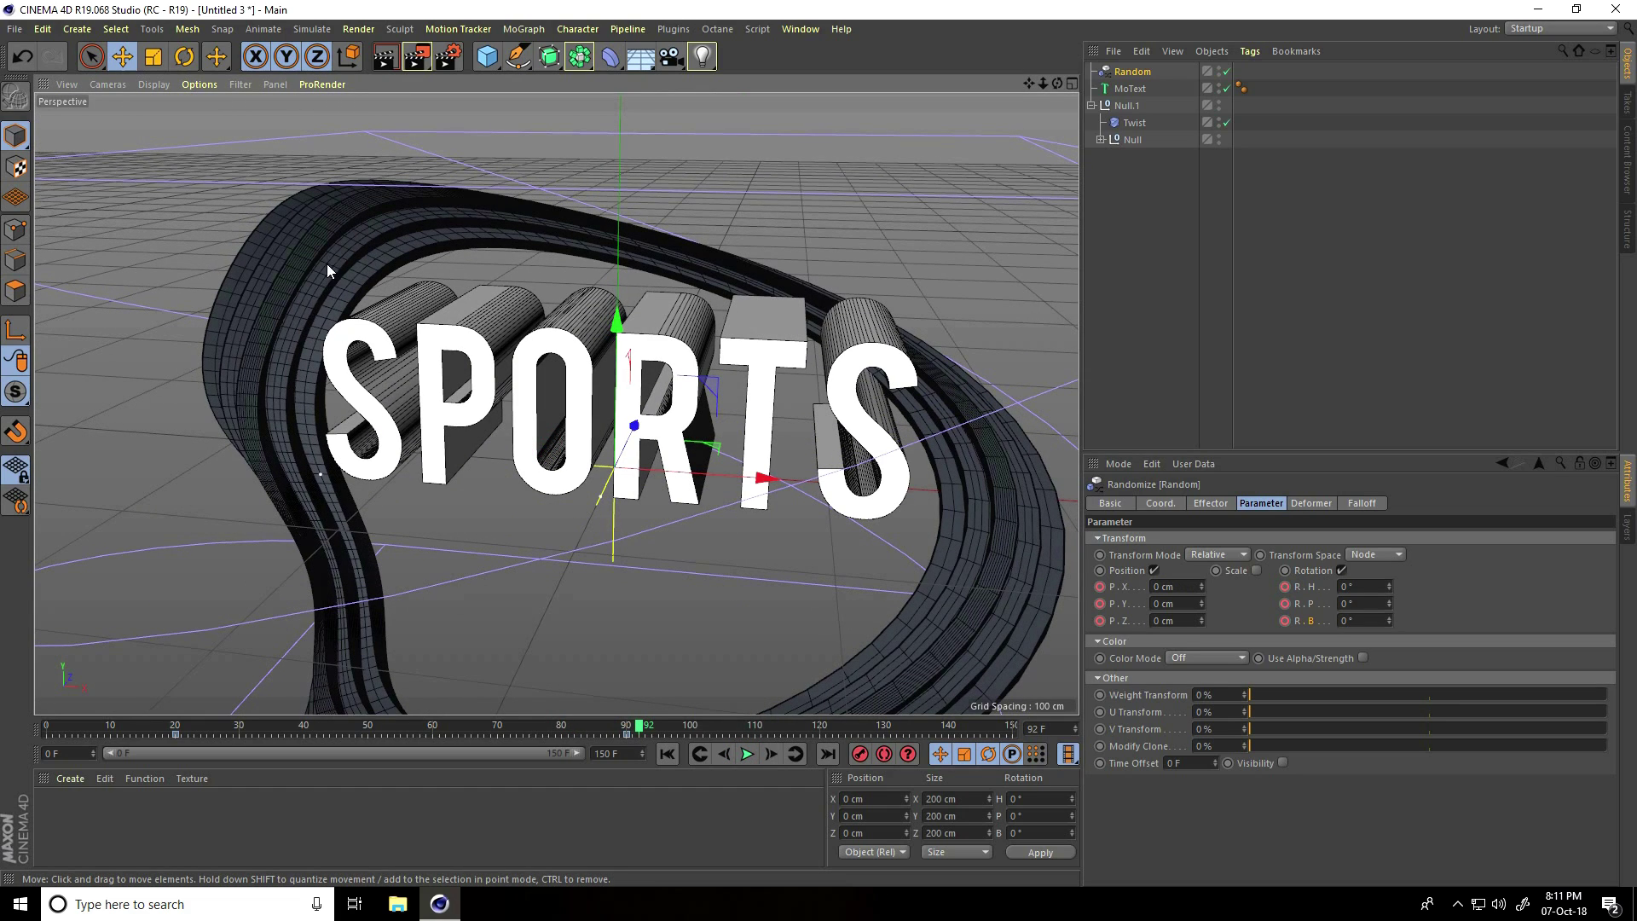
pyautogui.keyDown('alt'); pyautogui.moveTo(454, 321); pyautogui.dragTo(452, 284); pyautogui.keyUp('alt')
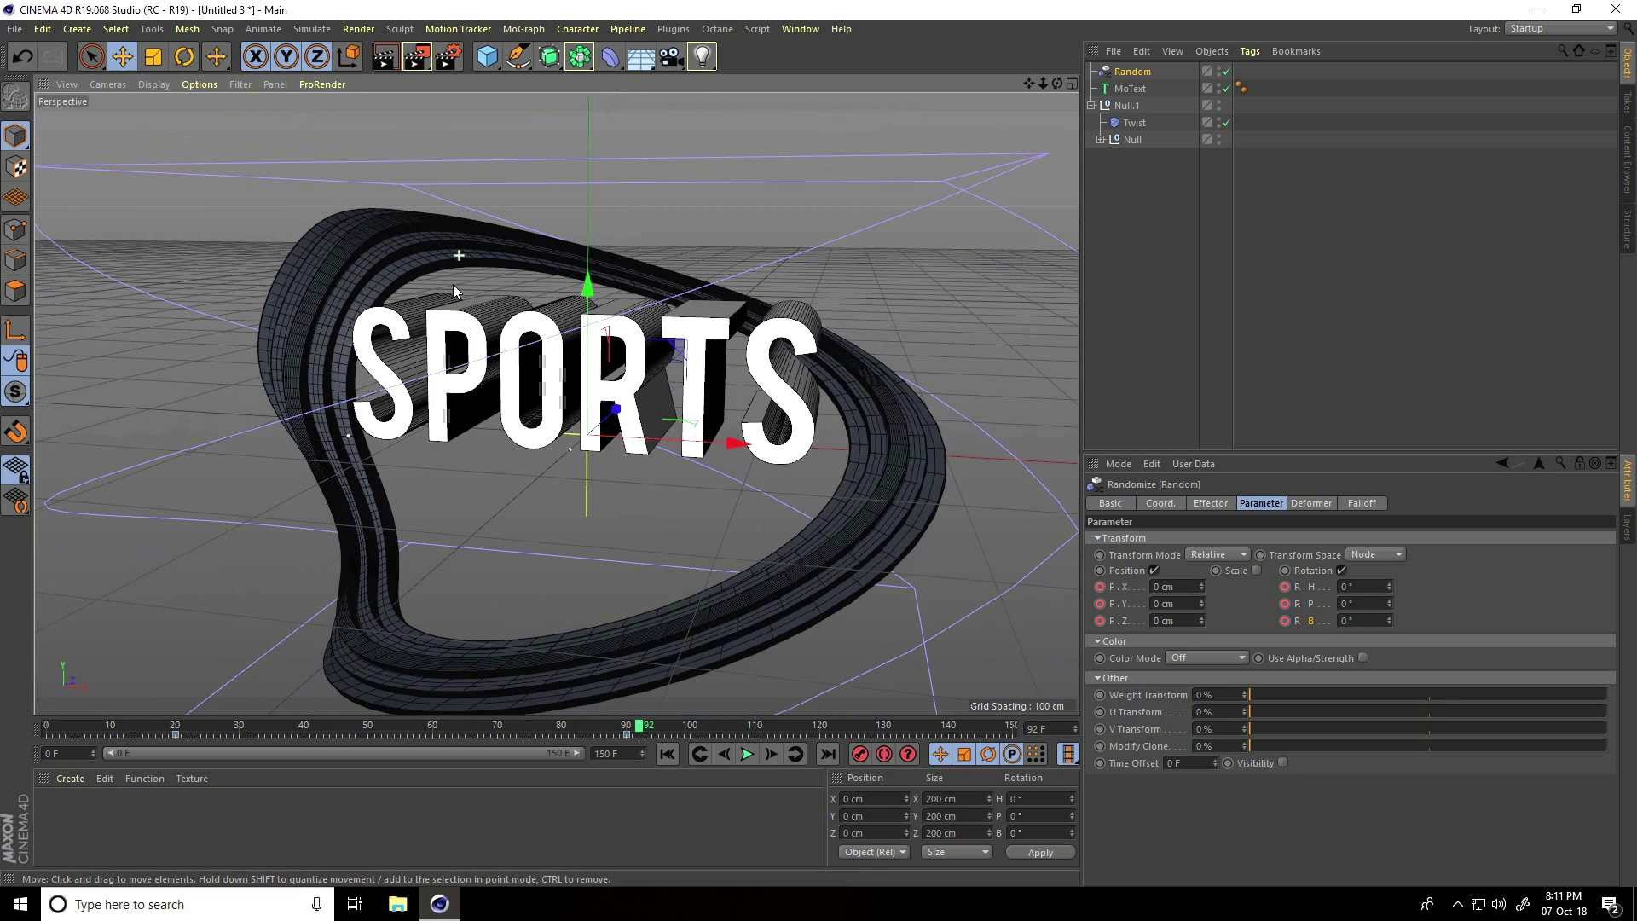
pyautogui.click(1139, 140)
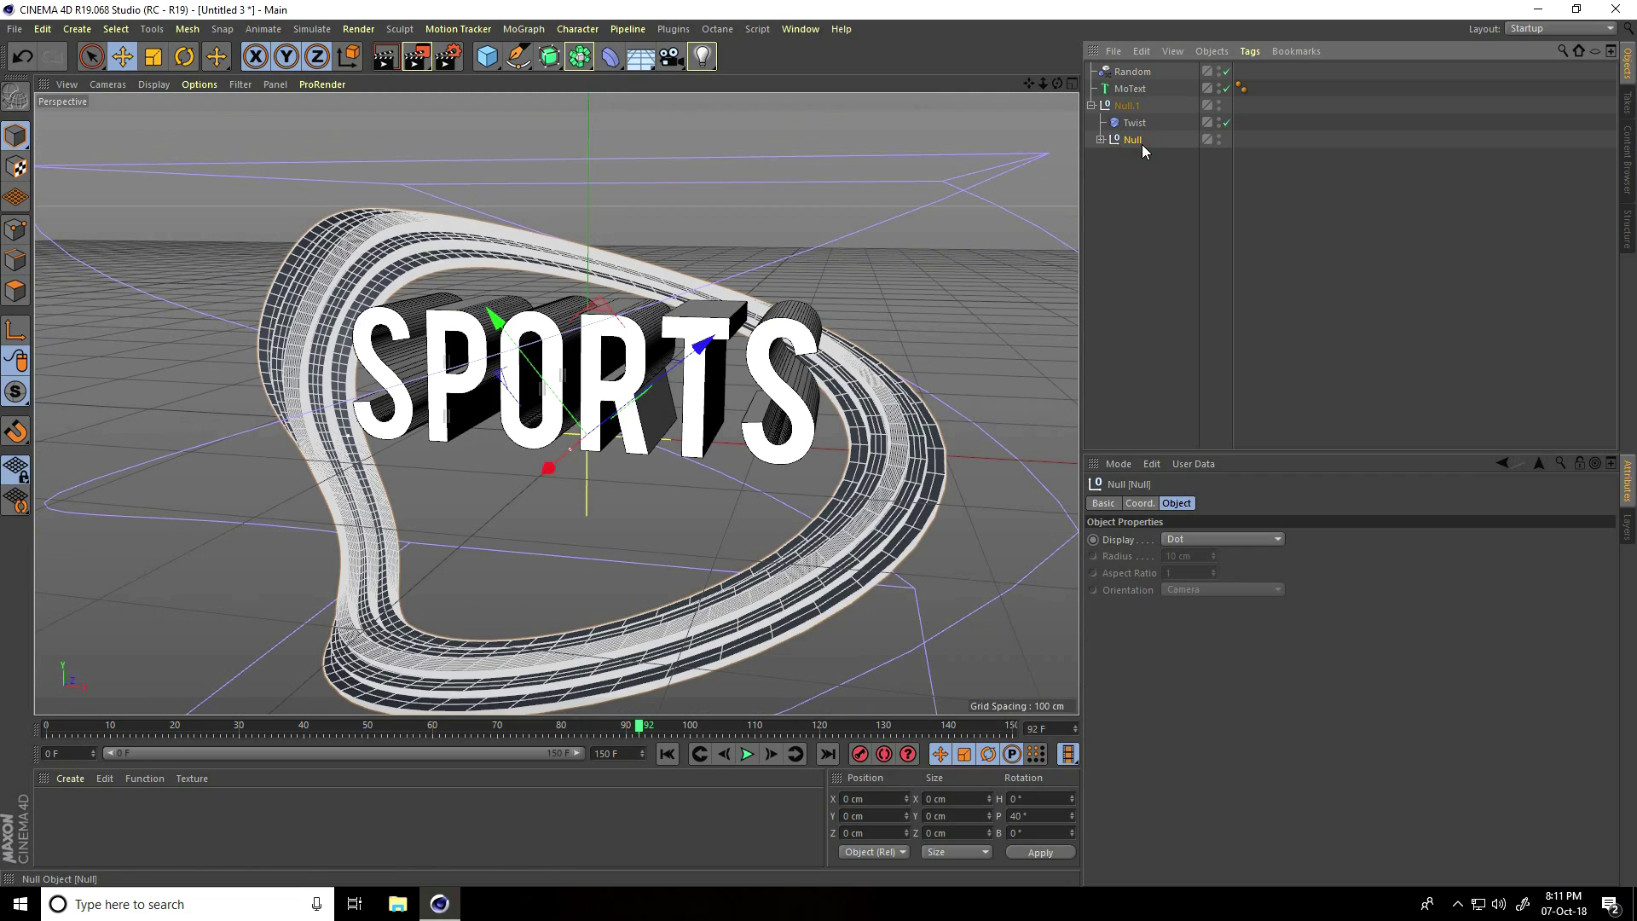
pyautogui.click(1142, 503)
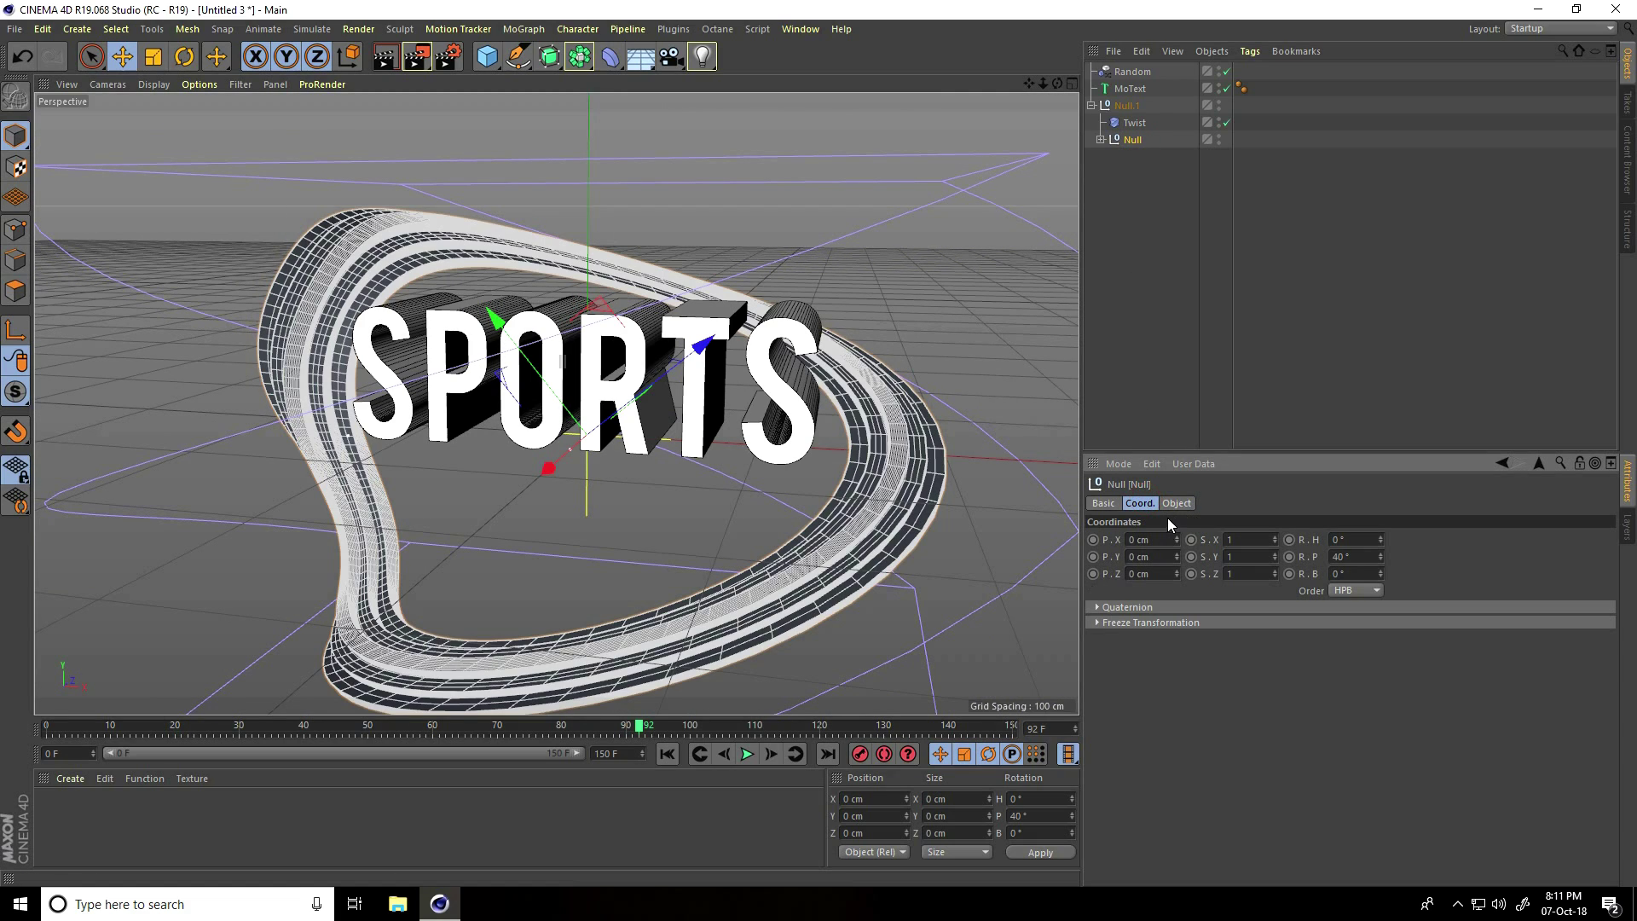
pyautogui.moveTo(614, 726); pyautogui.dragTo(176, 730)
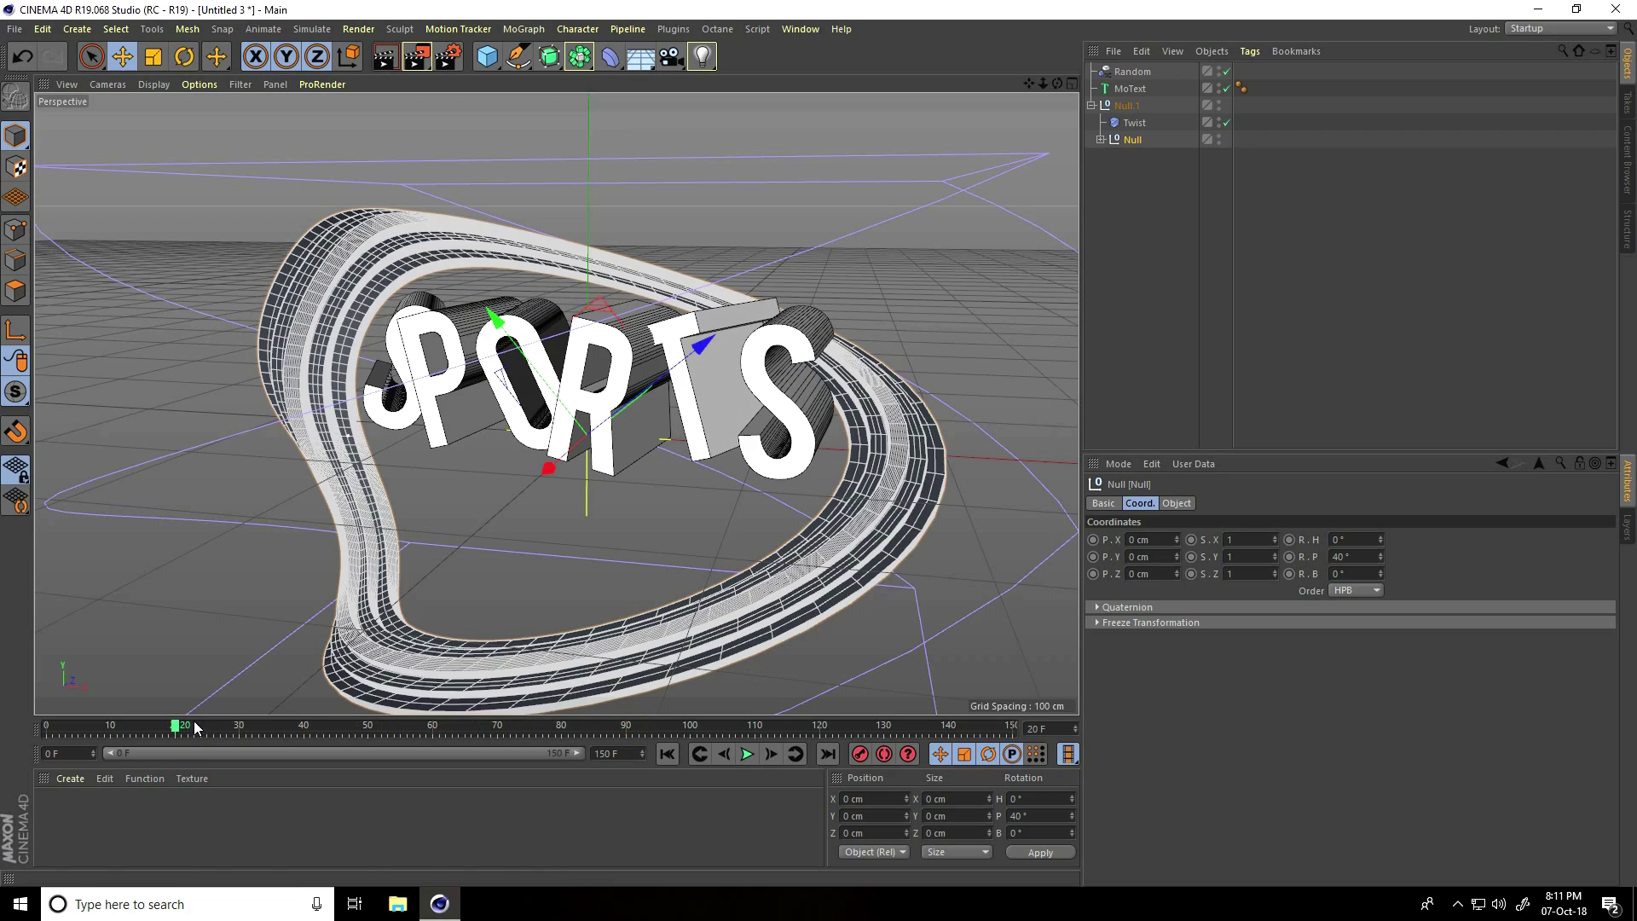
pyautogui.moveTo(1379, 553); pyautogui.dragTo(1379, 553)
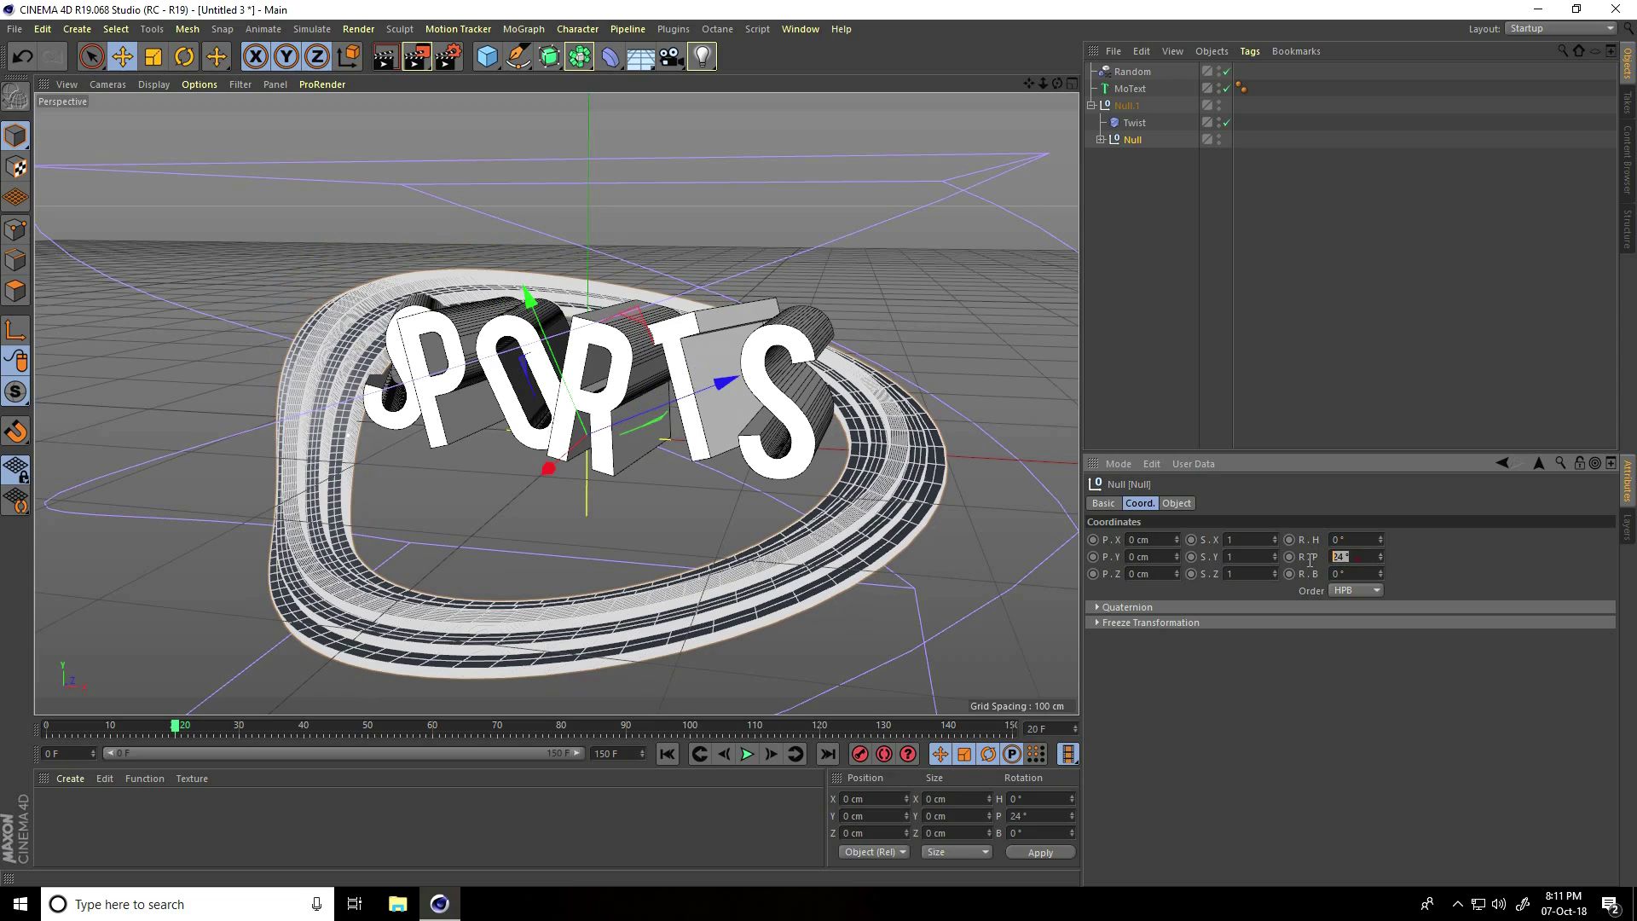
pyautogui.press('Return')
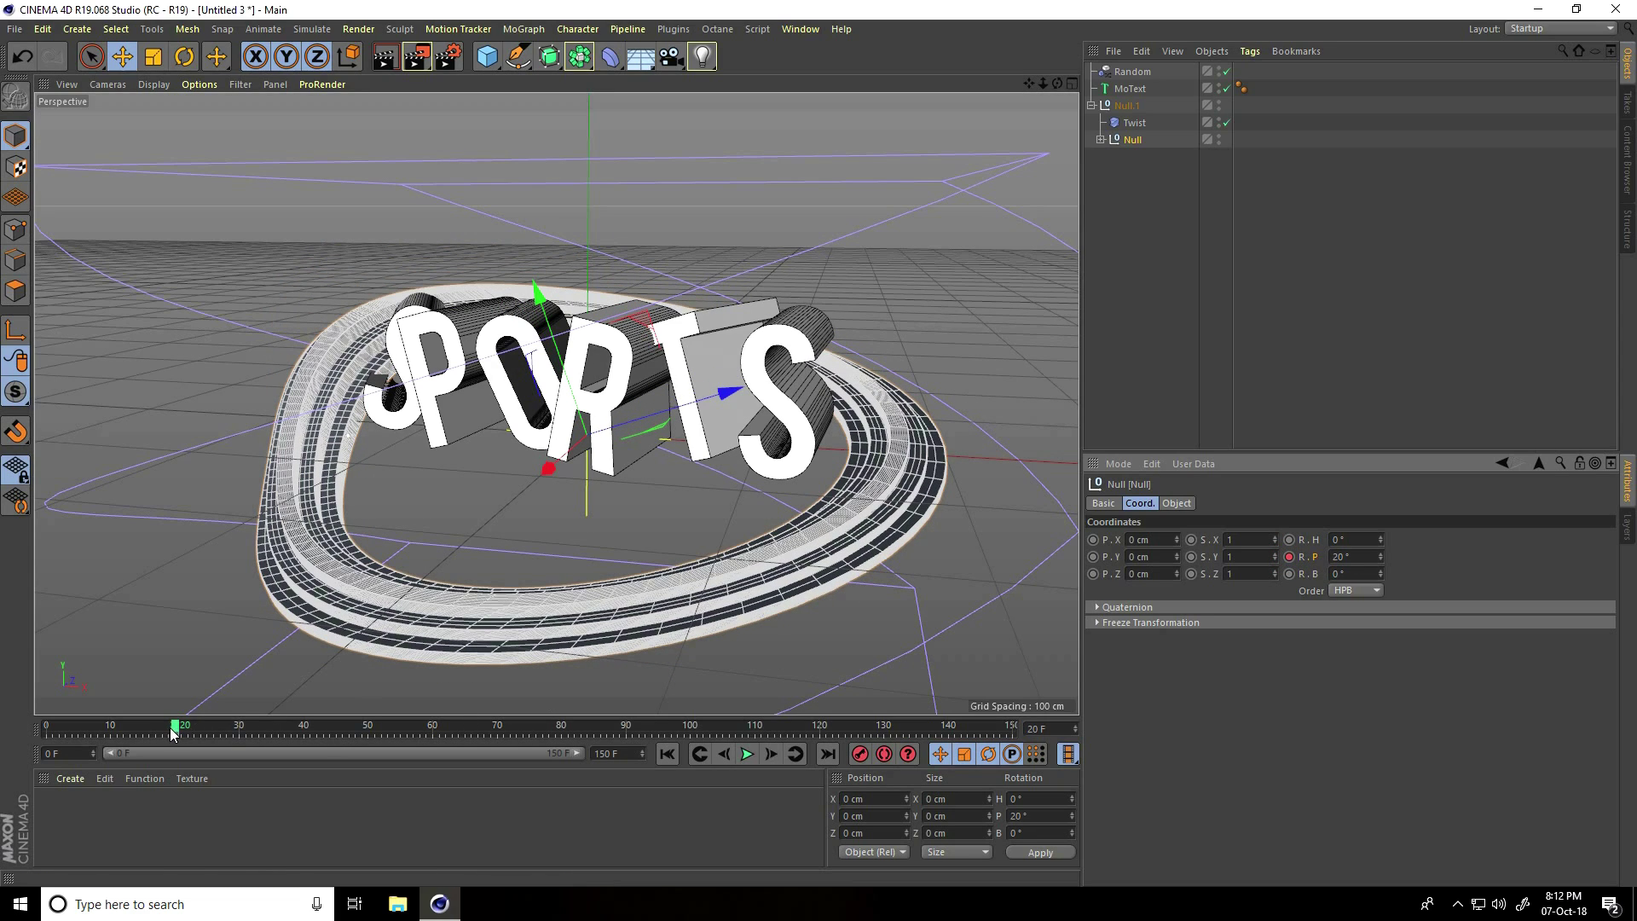
pyautogui.moveTo(171, 731); pyautogui.dragTo(626, 741)
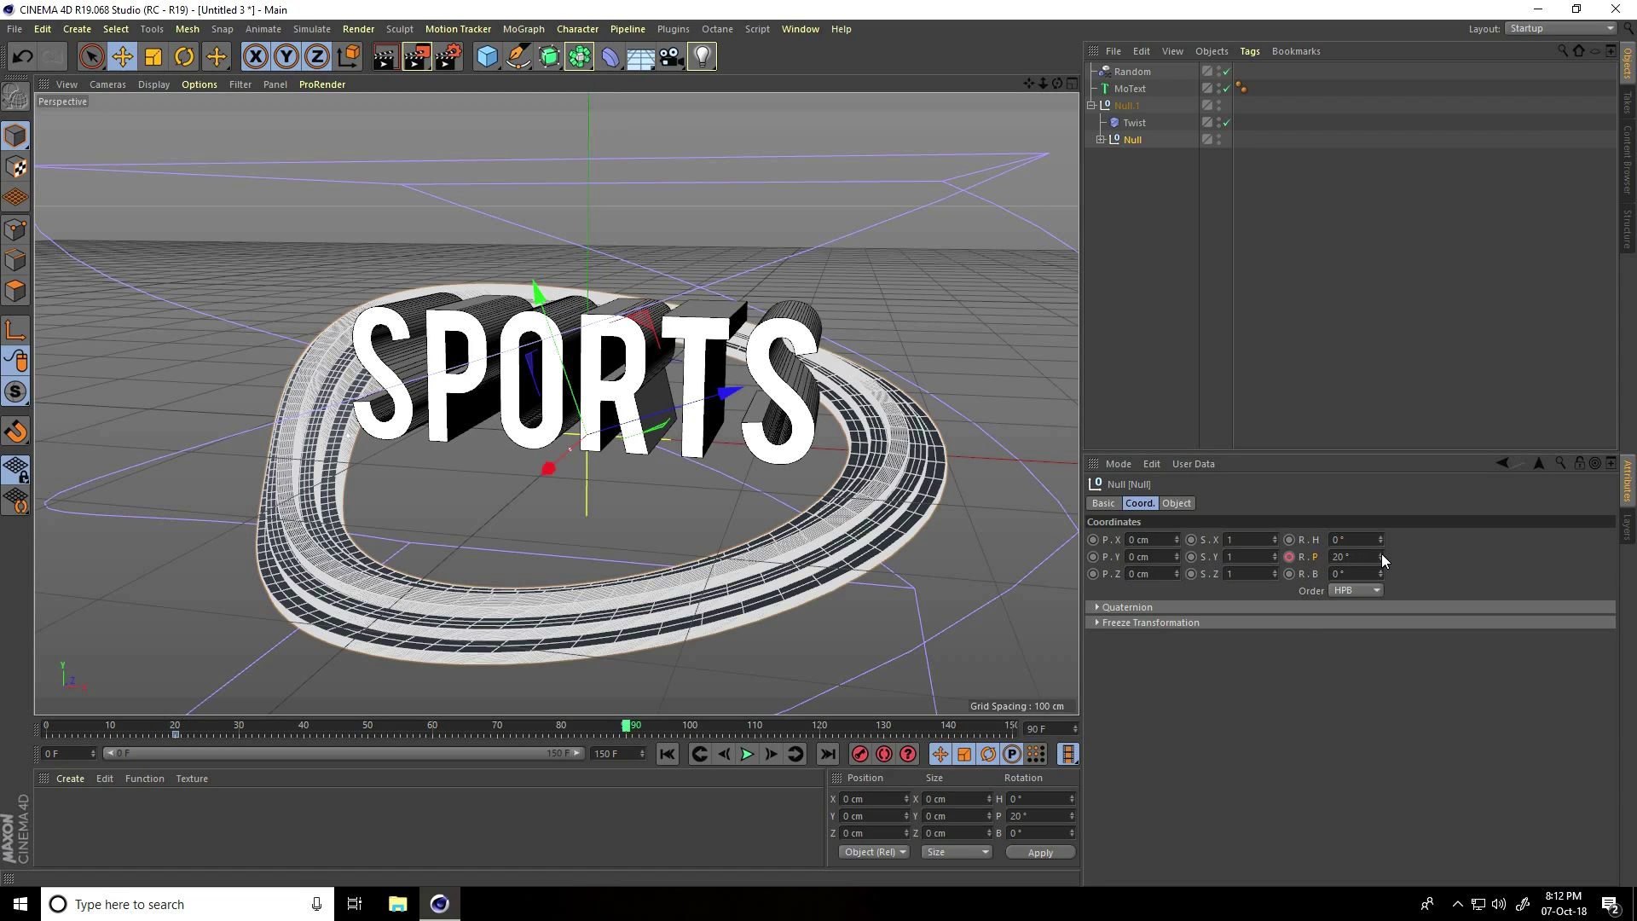
pyautogui.moveTo(1381, 557); pyautogui.dragTo(1381, 557)
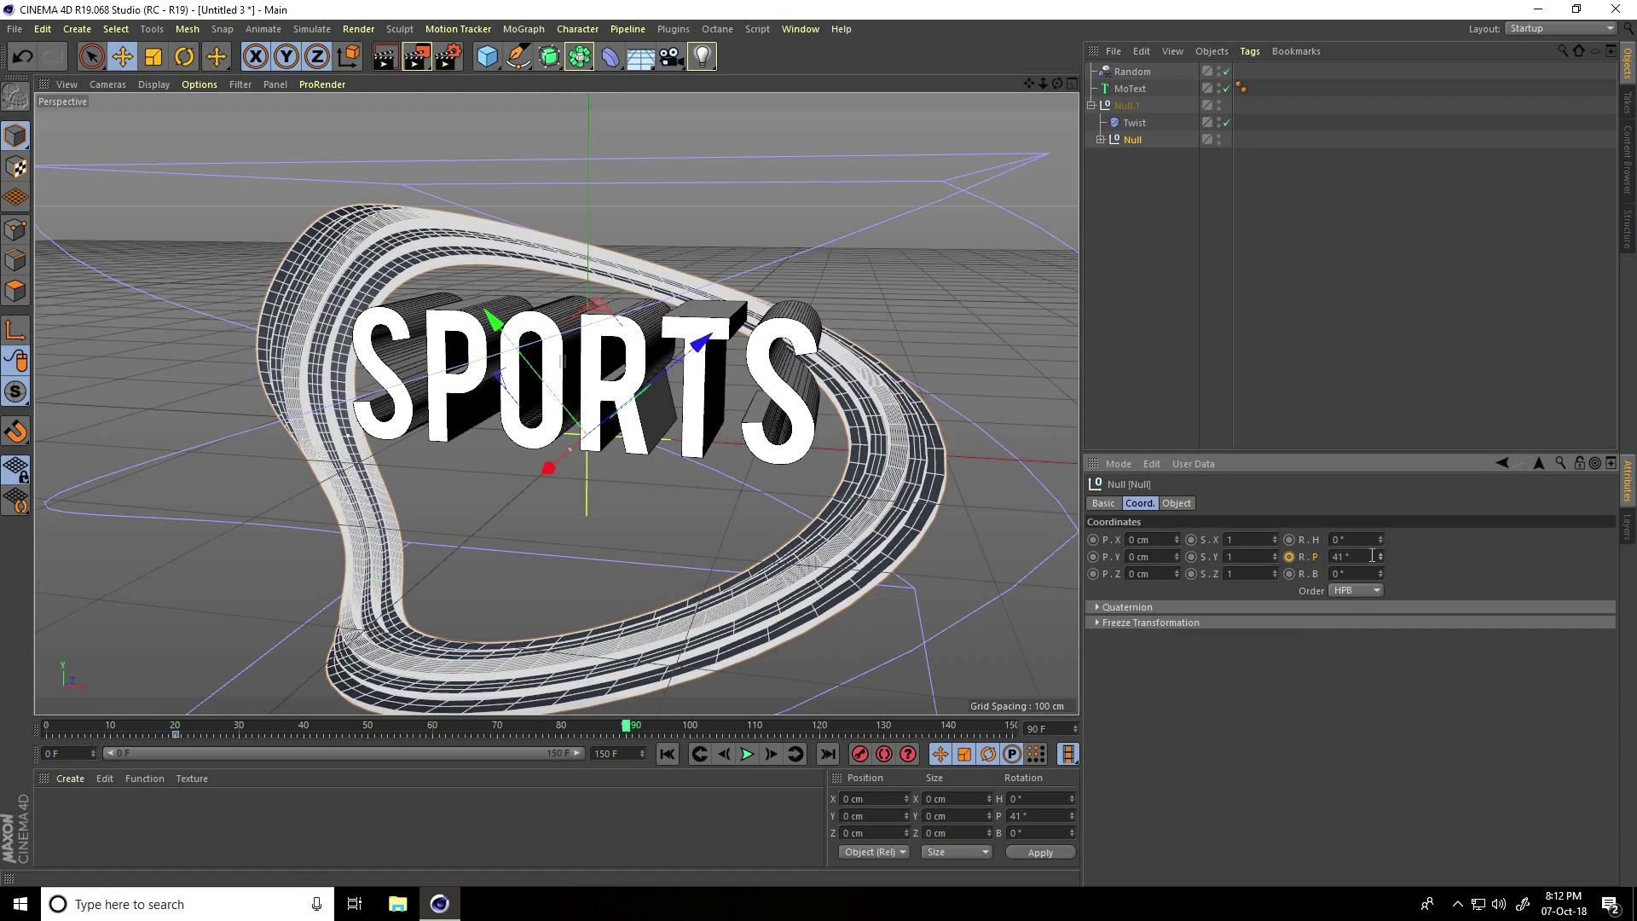
pyautogui.press('Return')
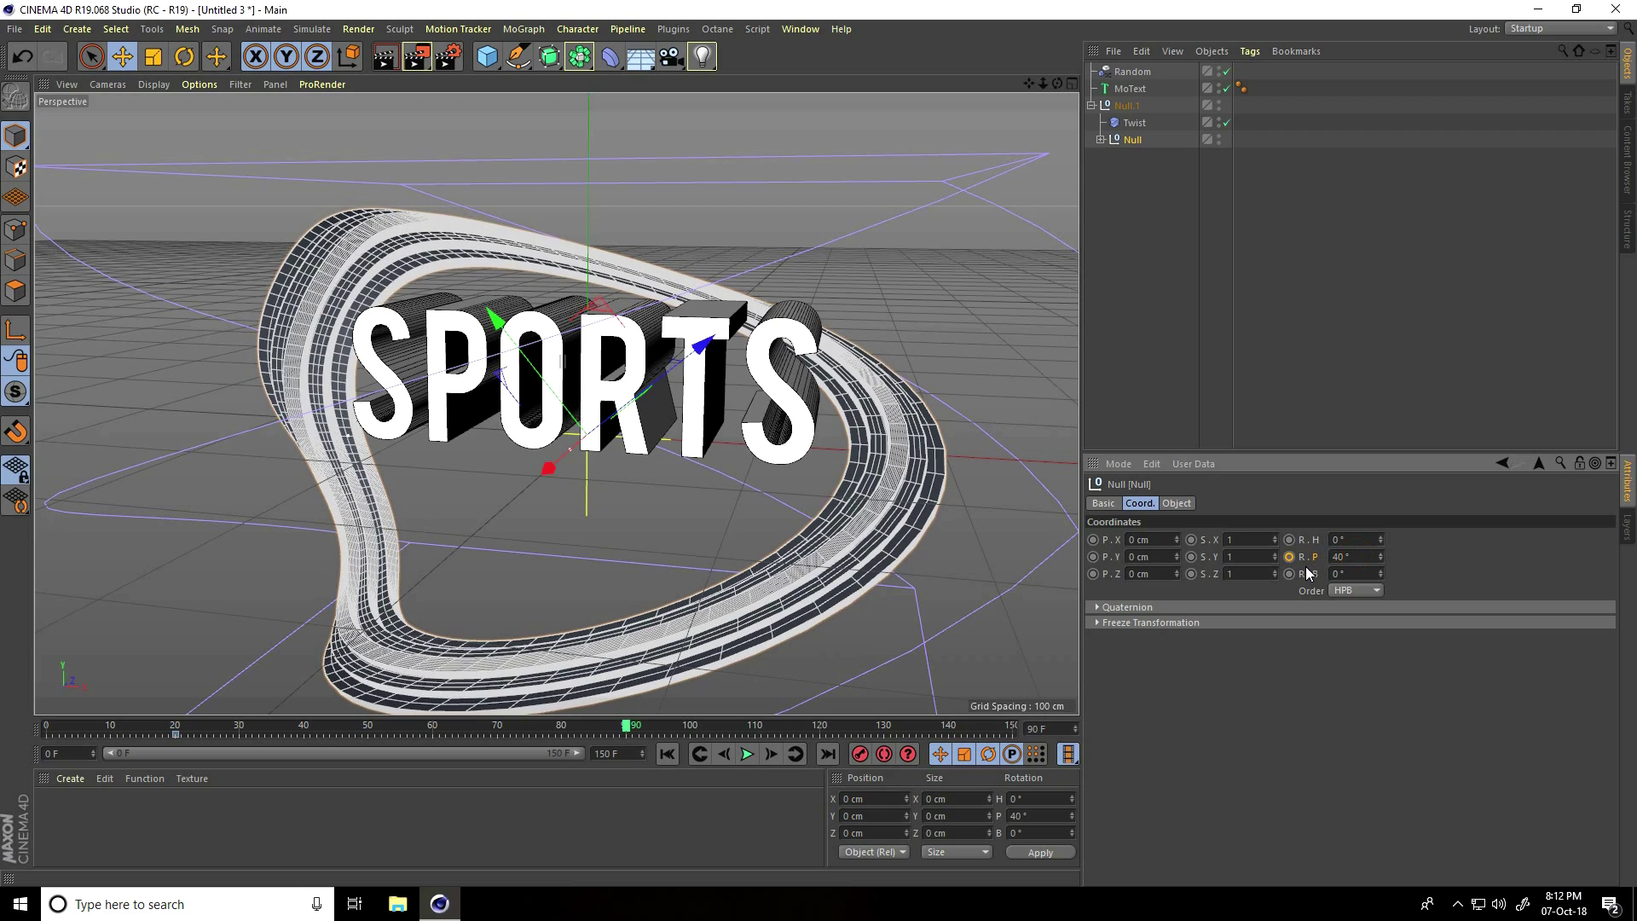
pyautogui.click(666, 755)
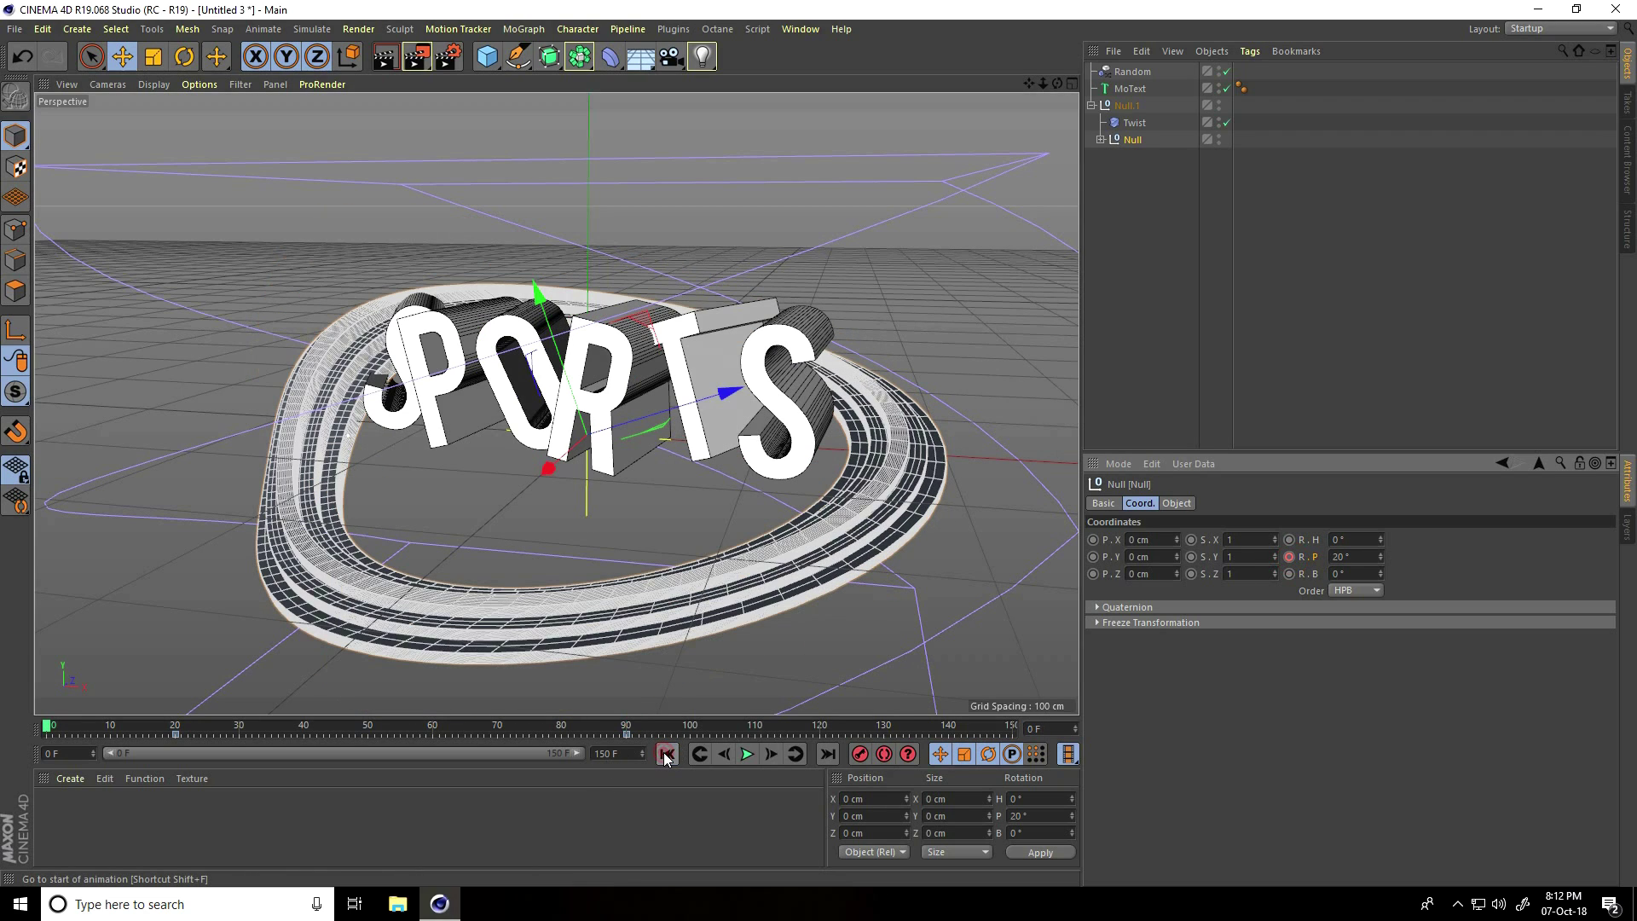
pyautogui.click(747, 754)
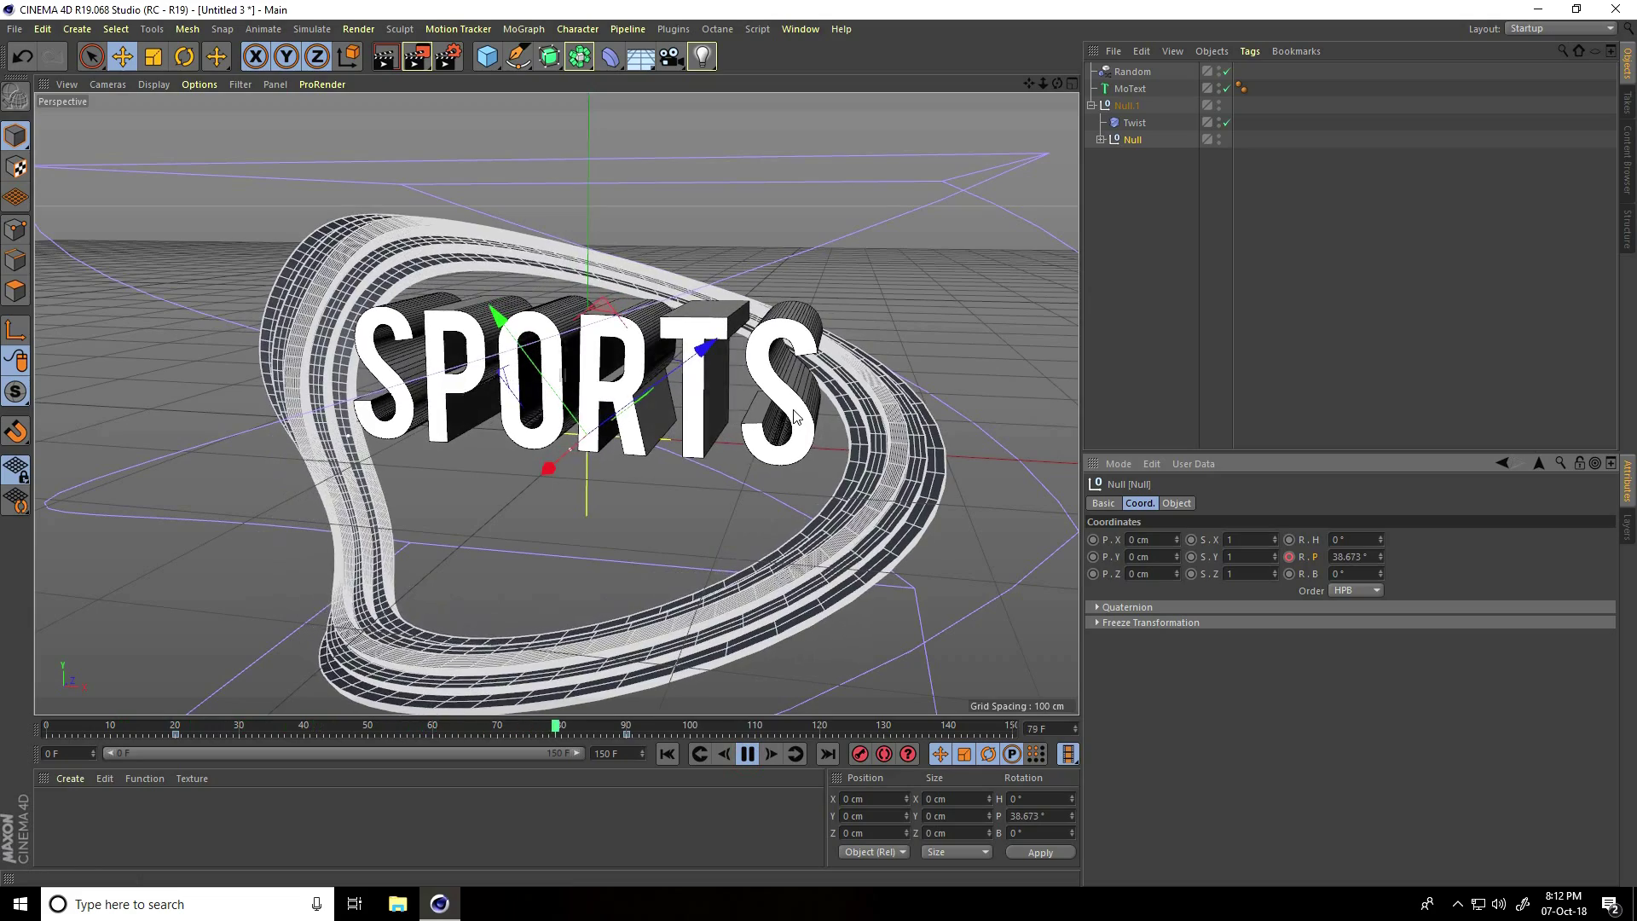
pyautogui.click(668, 755)
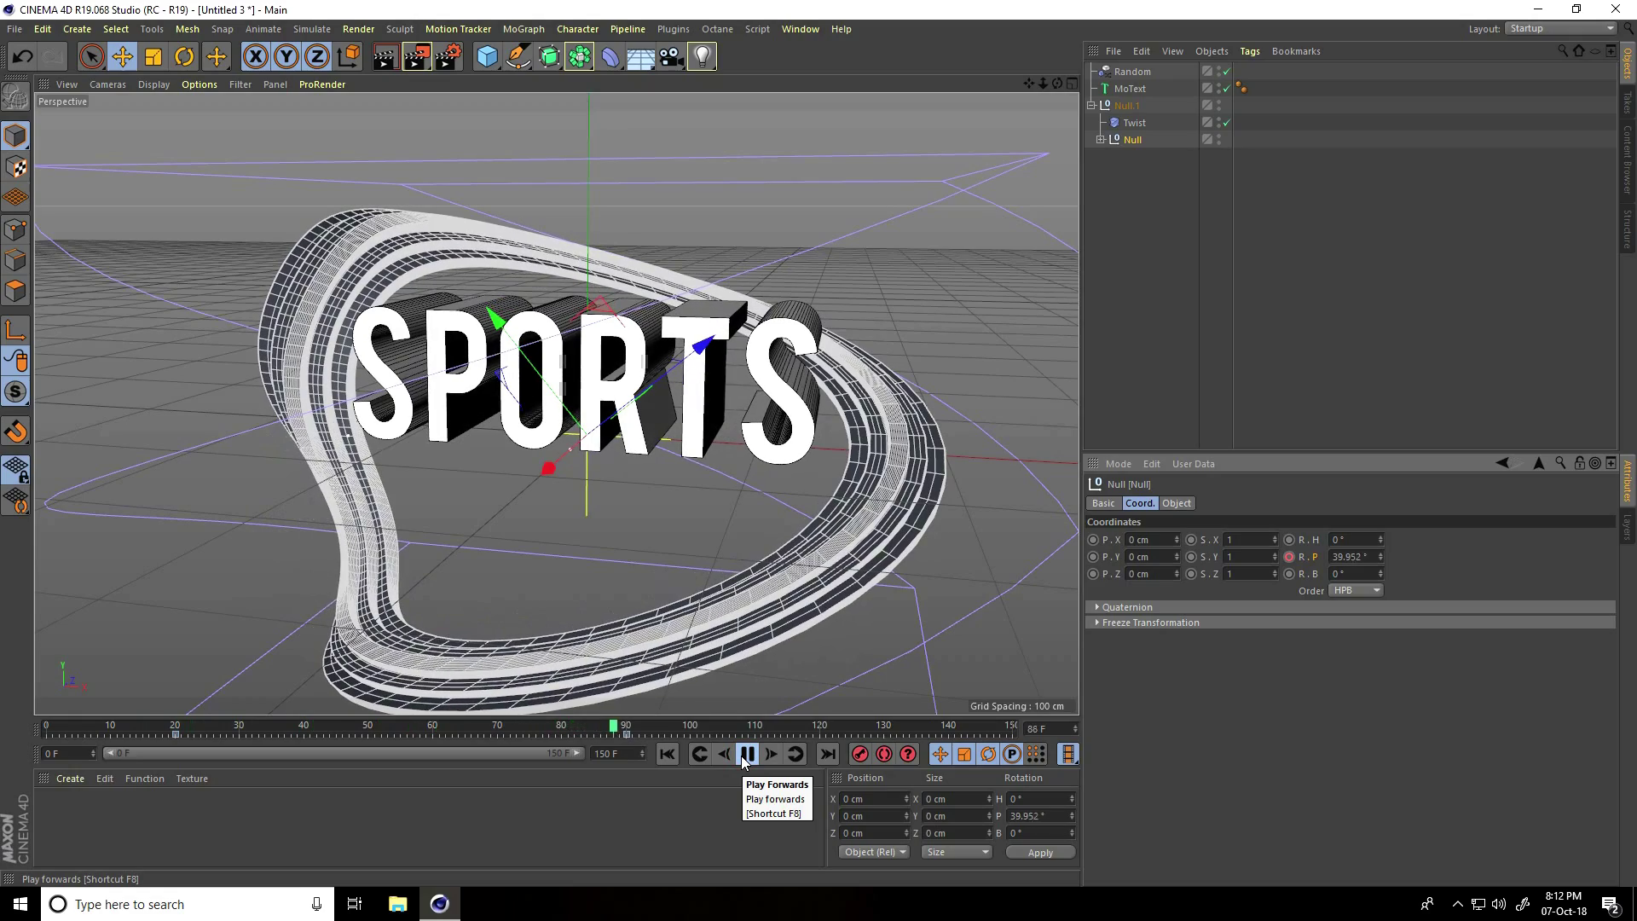
pyautogui.click(745, 755)
pyautogui.click(669, 756)
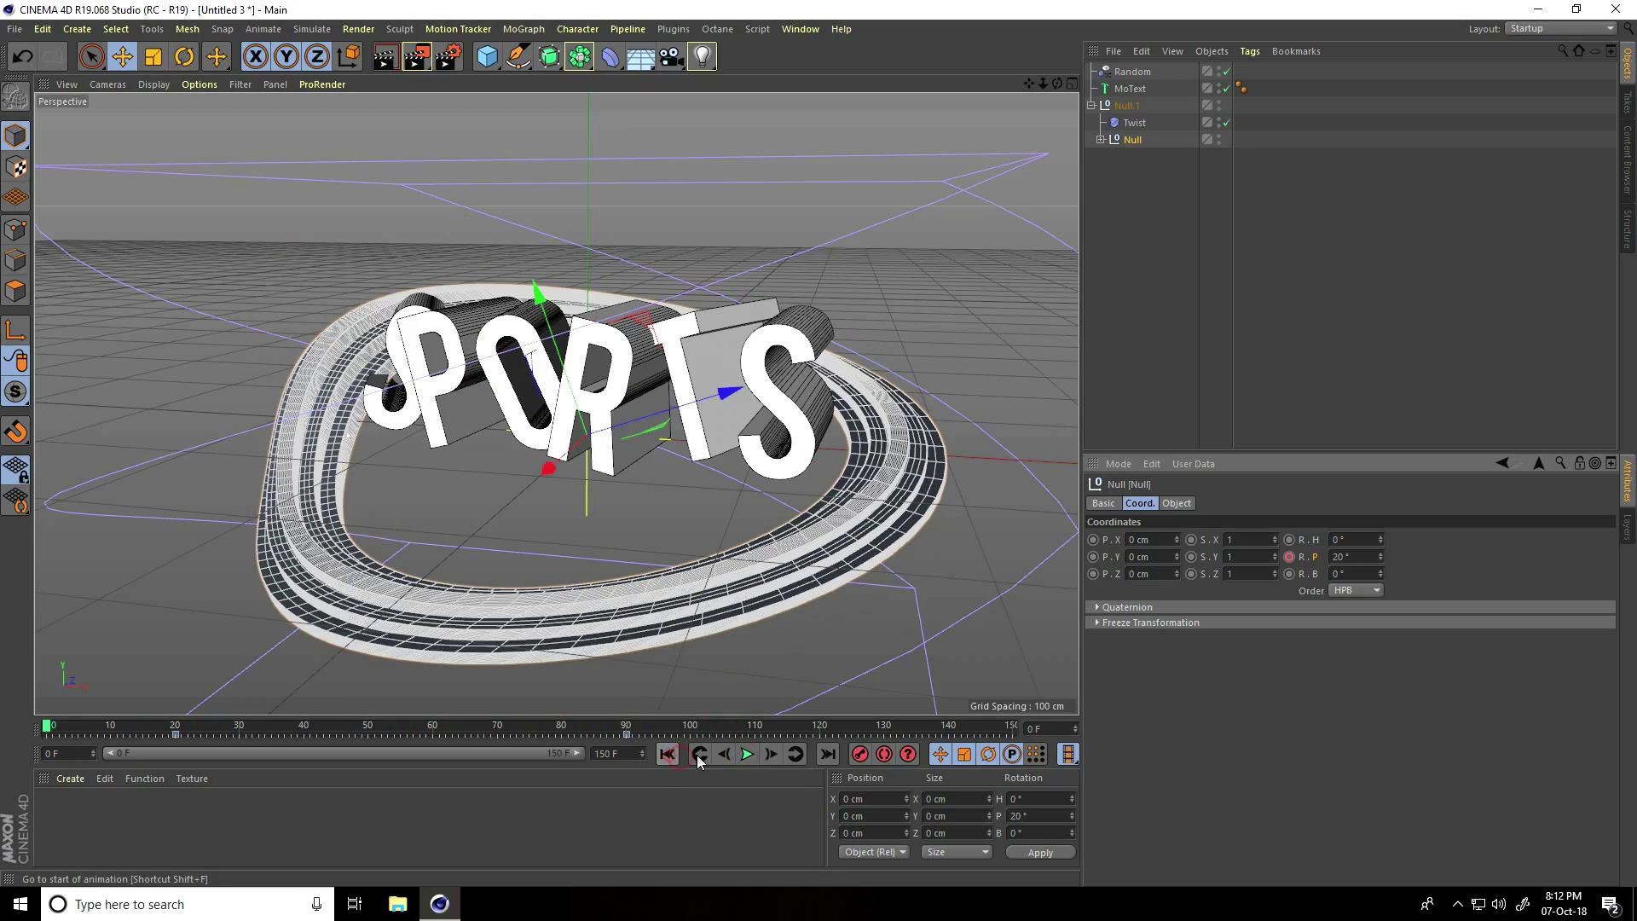
pyautogui.click(746, 754)
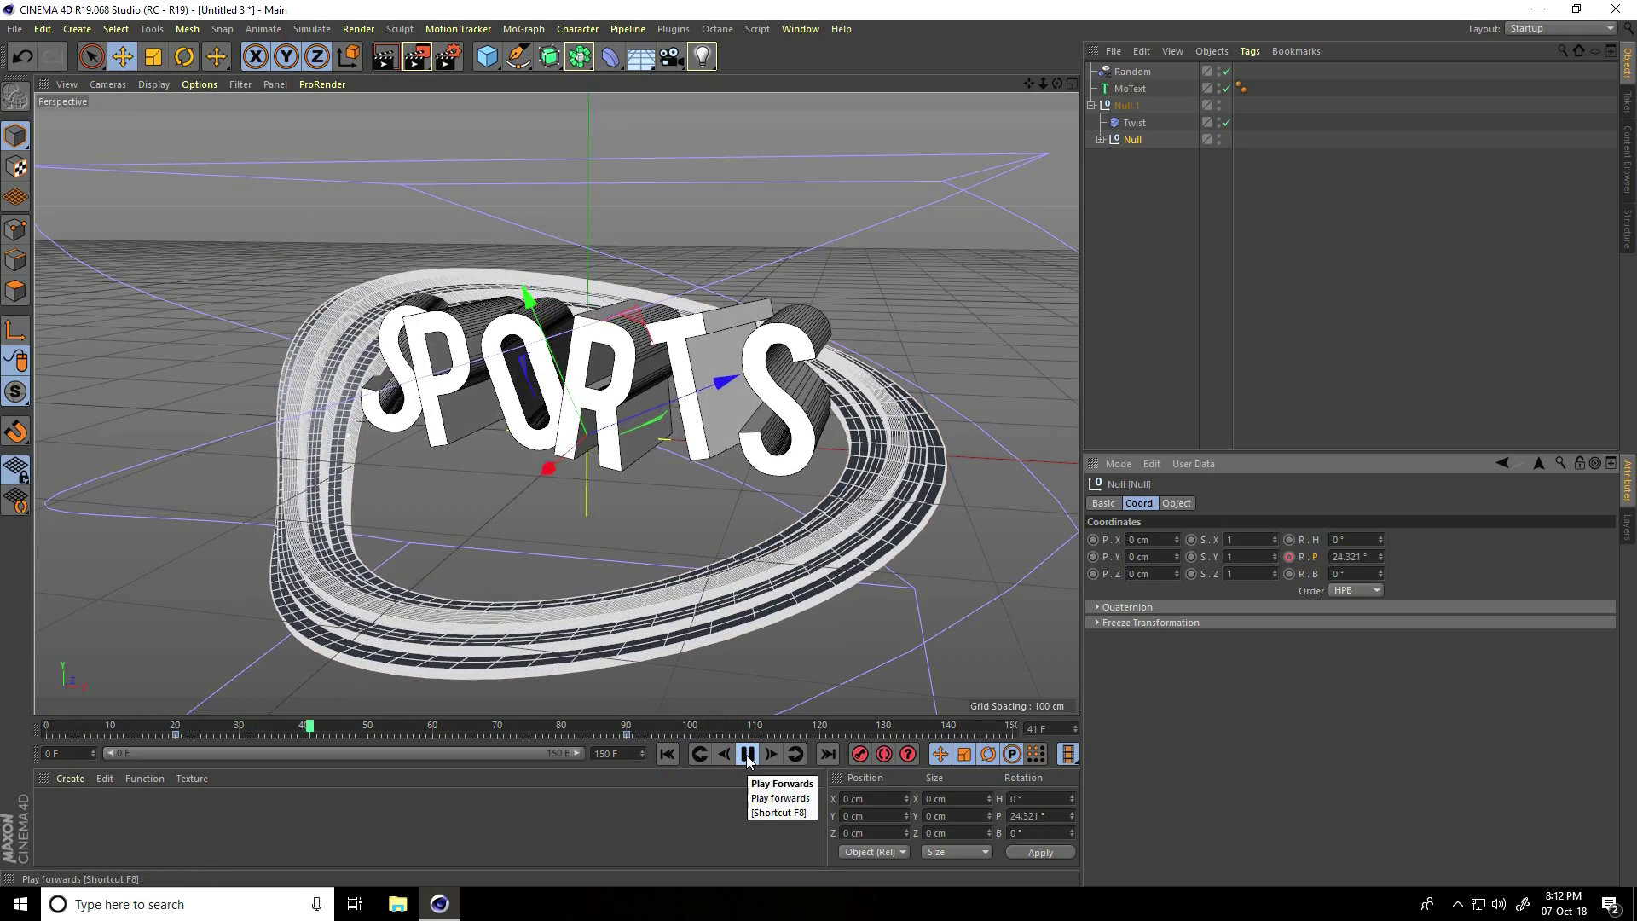
pyautogui.click(746, 754)
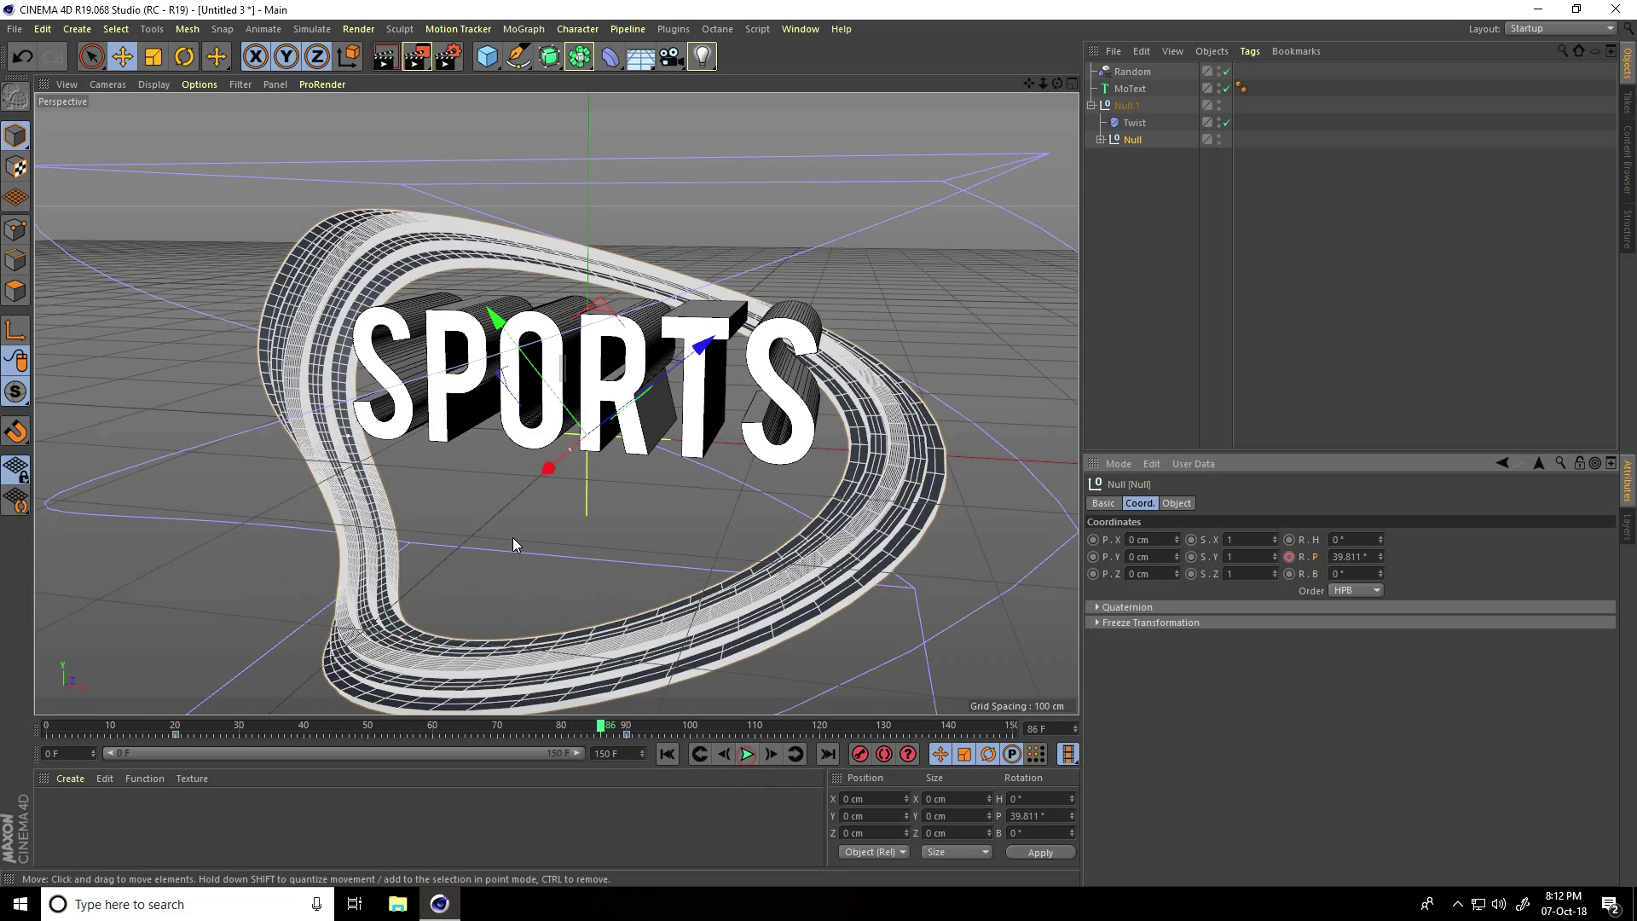
pyautogui.click(550, 530)
pyautogui.moveTo(569, 506)
pyautogui.keyDown('alt'); pyautogui.mouseDown()
pyautogui.moveTo(653, 510)
pyautogui.moveTo(580, 501)
pyautogui.mouseUp(); pyautogui.keyUp('alt')
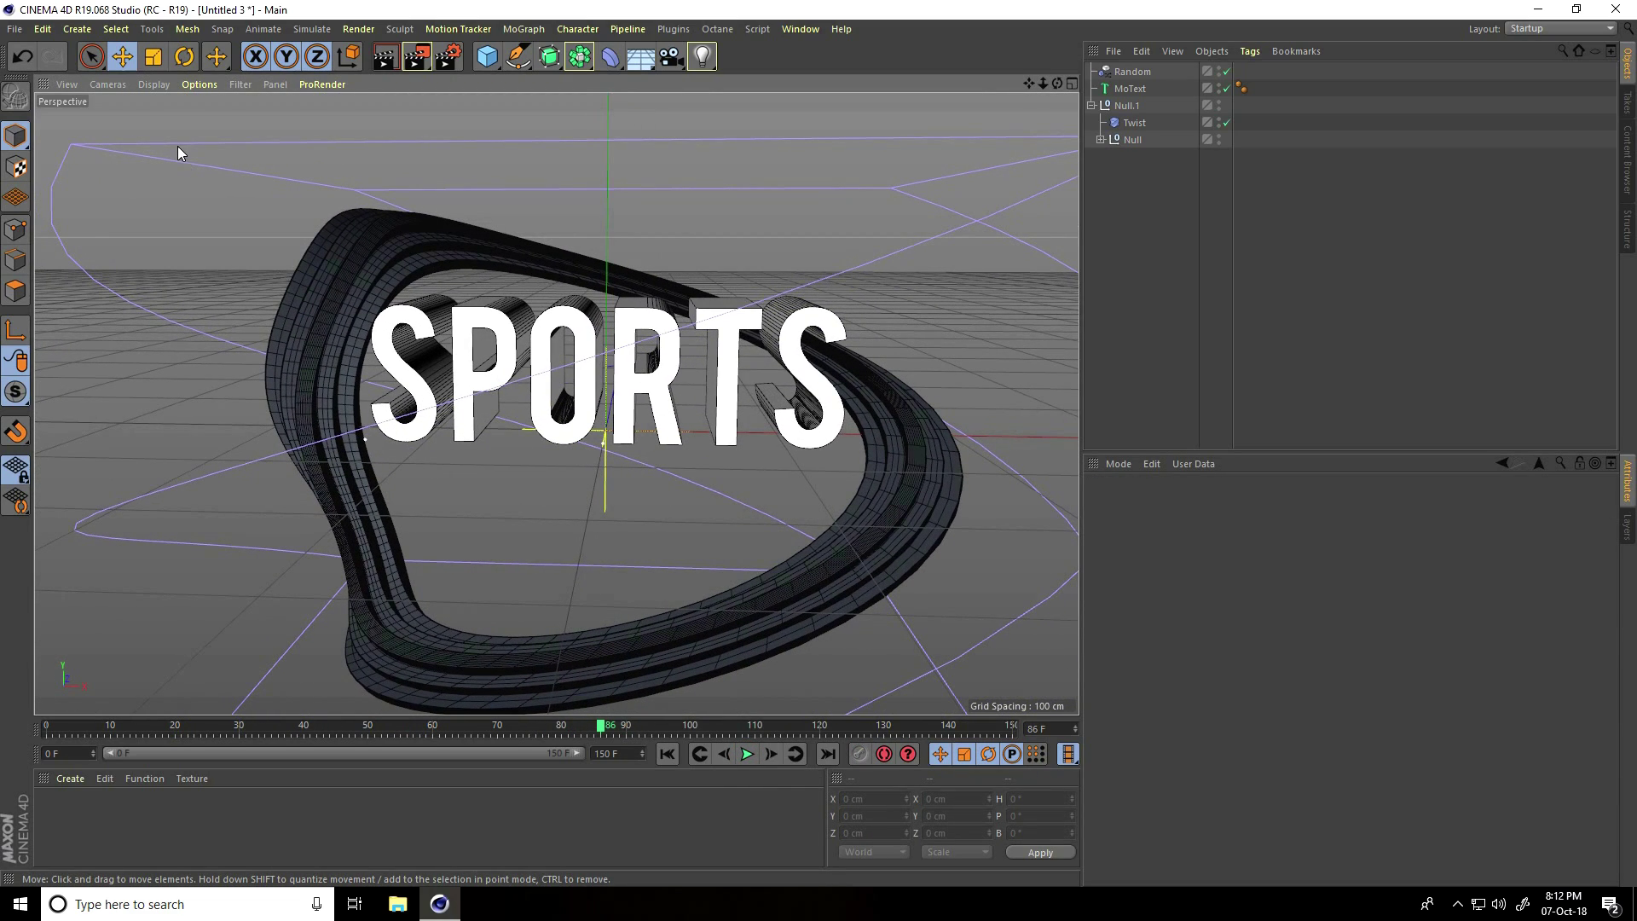
# - Merge the cinema-4d-studio lights scene file and select FLOOR & BACKGROUND
pyautogui.click(17, 29)
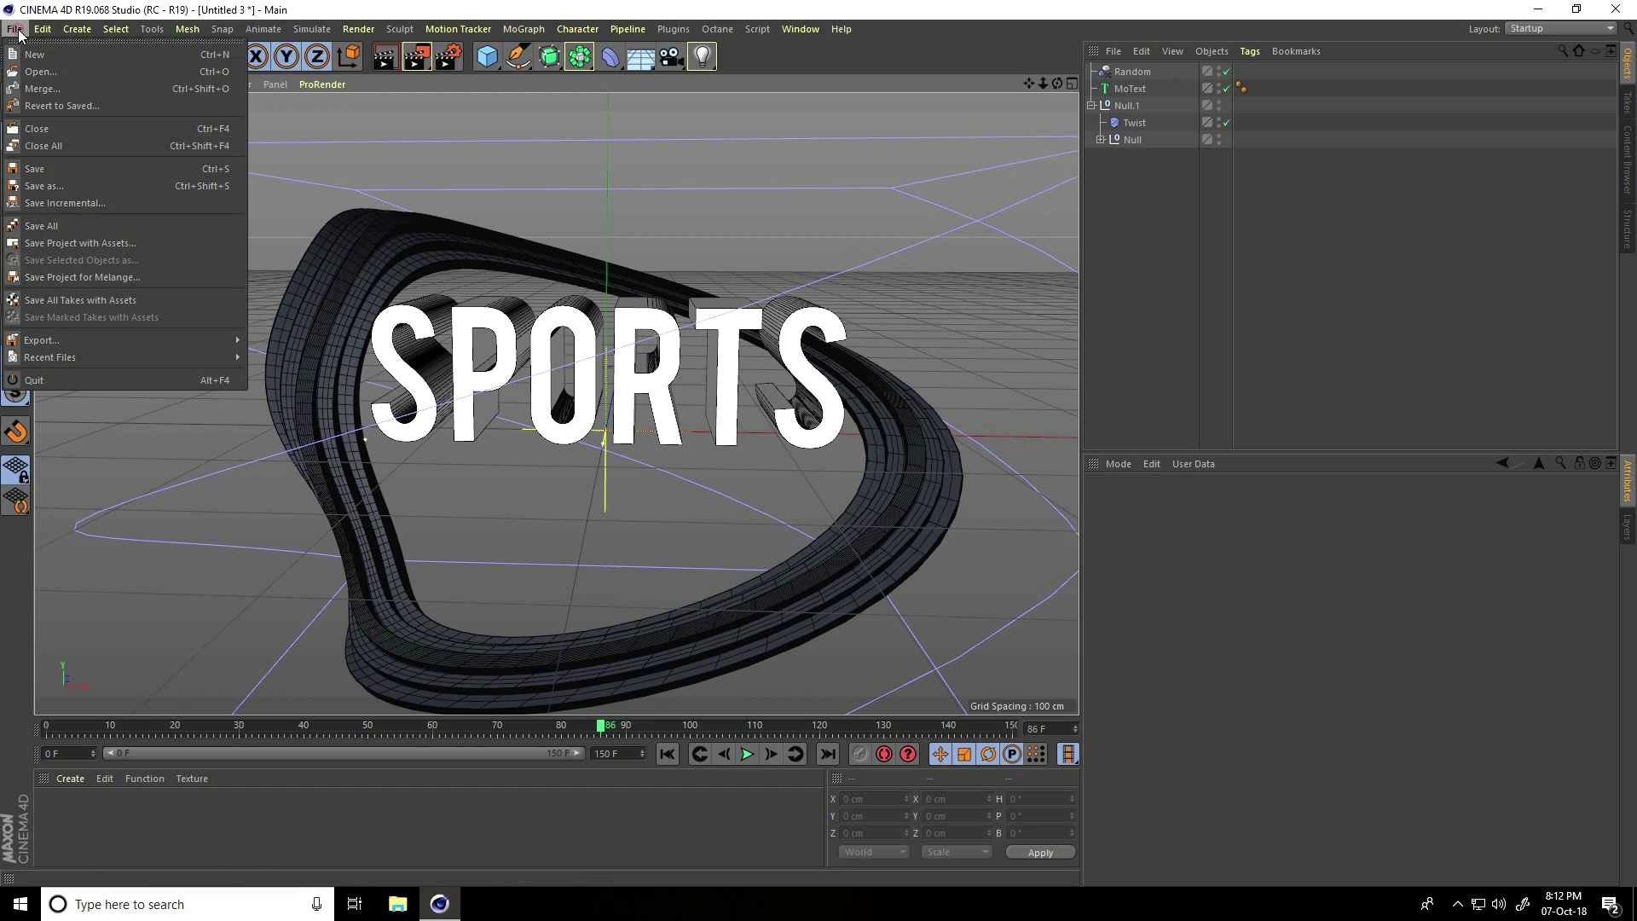
pyautogui.click(59, 89)
pyautogui.click(215, 136)
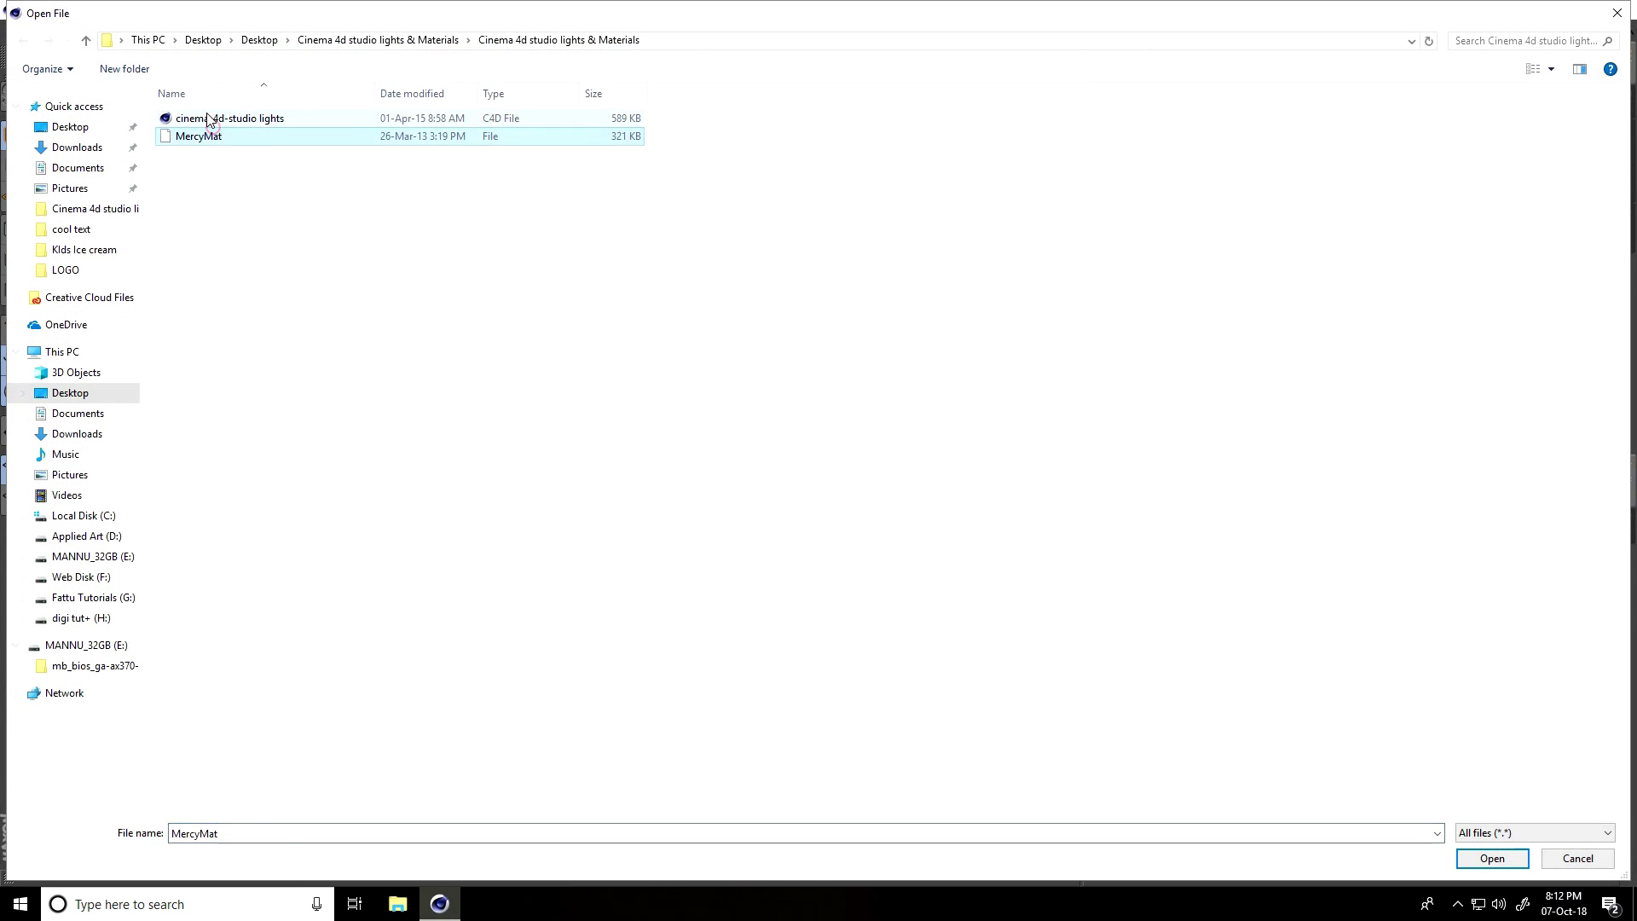
pyautogui.click(211, 120)
pyautogui.press('Return')
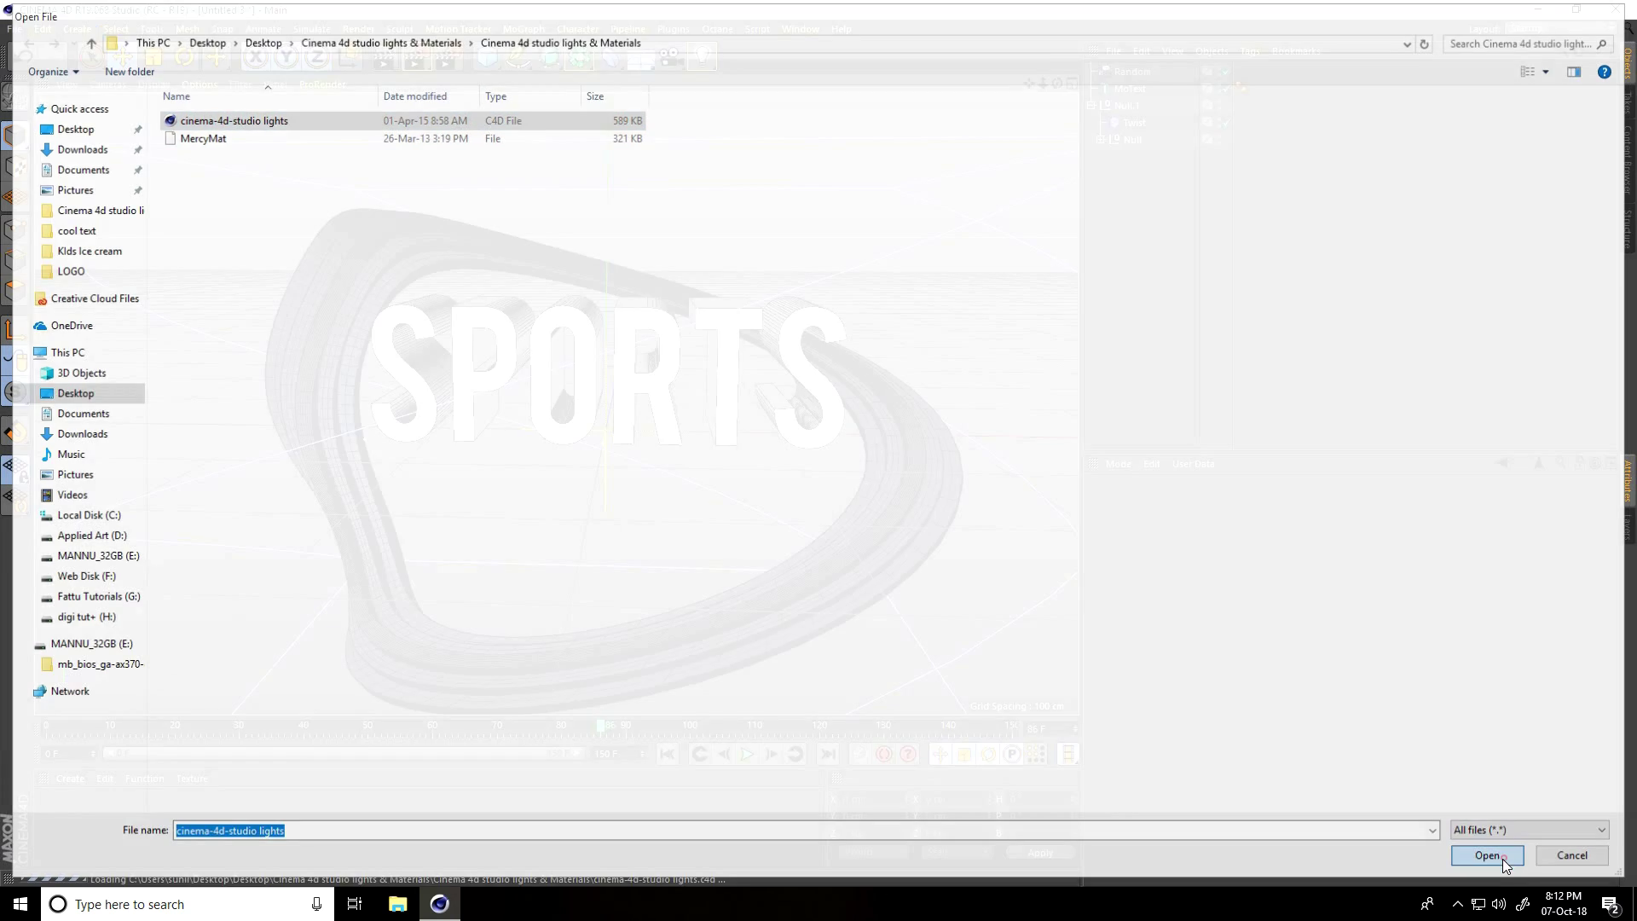
pyautogui.click(1245, 106)
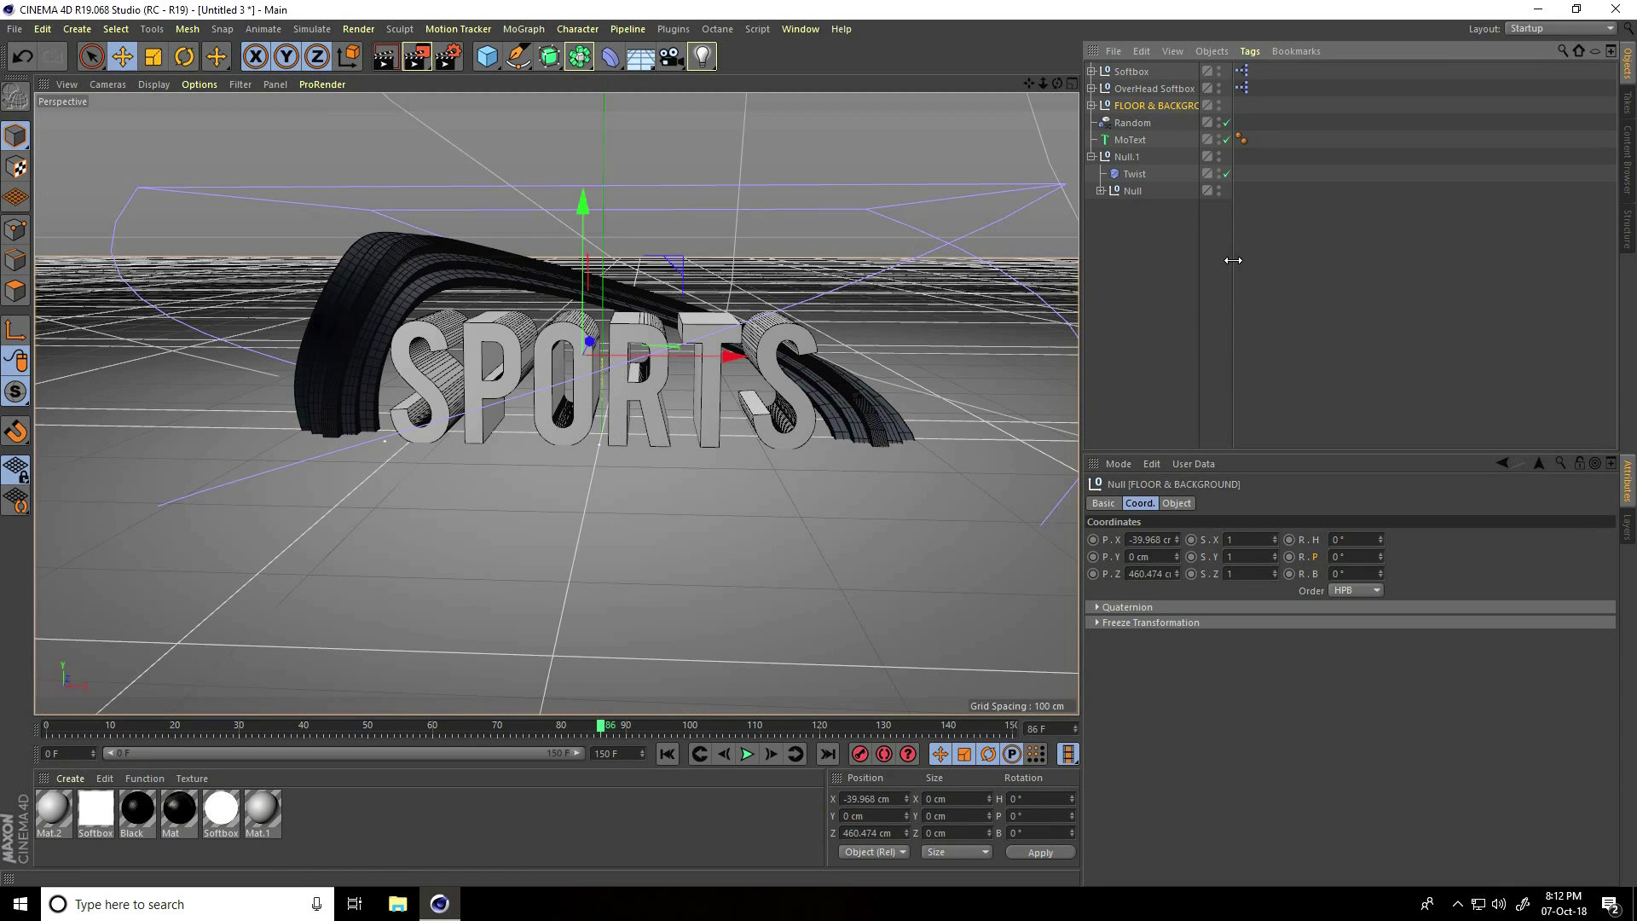
# - Lower the FLOOR & BACKGROUND object below the SPORTS text
pyautogui.moveTo(1230, 259); pyautogui.dragTo(1272, 259)
pyautogui.moveTo(588, 201); pyautogui.dragTo(586, 326)
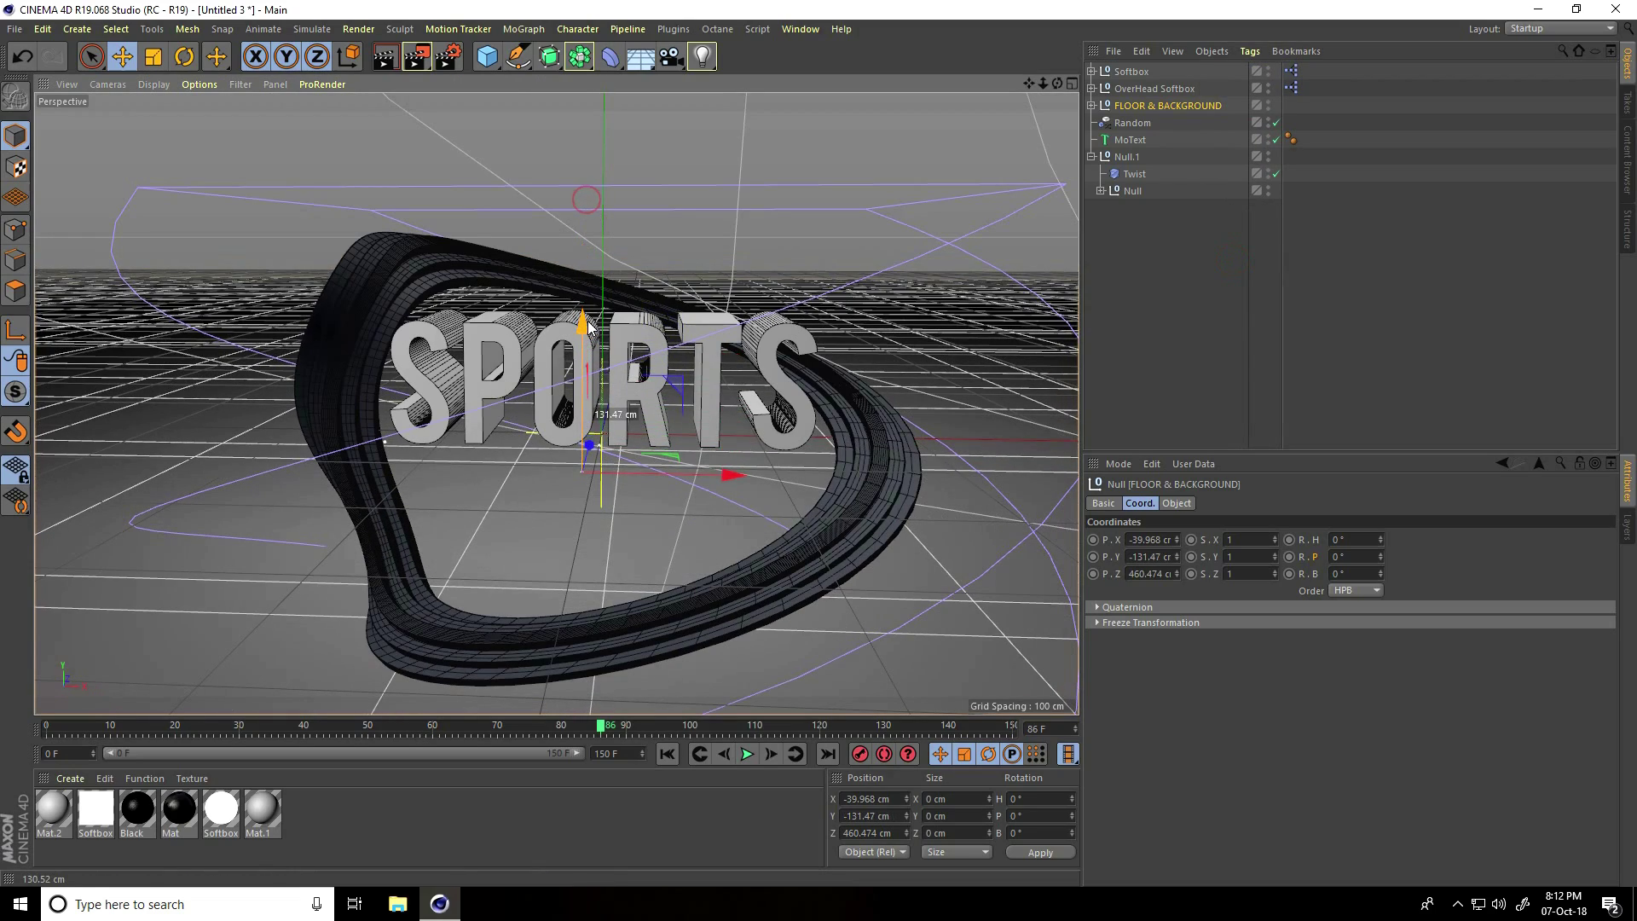
pyautogui.keyDown('alt'); pyautogui.moveTo(586, 326); pyautogui.dragTo(677, 176, button='right'); pyautogui.keyUp('alt')
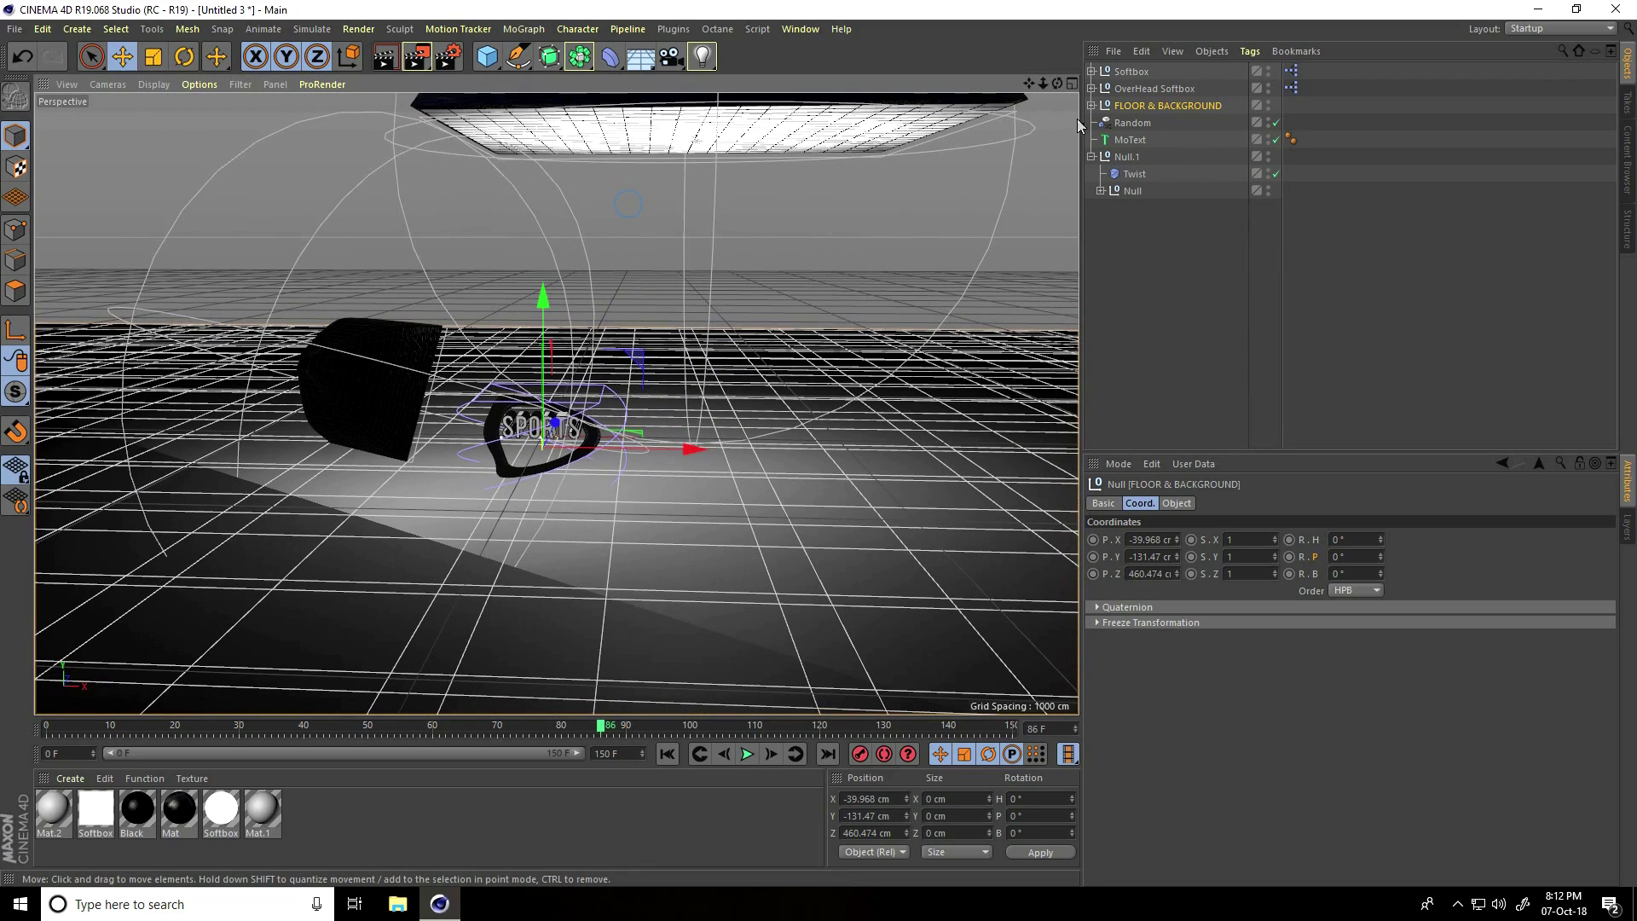
# - Position the OverHead Softbox centred above and toward the front of the text
pyautogui.click(1149, 88)
pyautogui.keyDown('alt'); pyautogui.moveTo(1048, 128); pyautogui.dragTo(812, 133, button='right'); pyautogui.keyUp('alt')
pyautogui.moveTo(812, 133); pyautogui.dragTo(692, 145)
pyautogui.keyDown('alt'); pyautogui.moveTo(693, 145); pyautogui.dragTo(672, 341, button='right'); pyautogui.keyUp('alt')
pyautogui.keyDown('alt'); pyautogui.moveTo(672, 341); pyautogui.dragTo(448, 339); pyautogui.keyUp('alt')
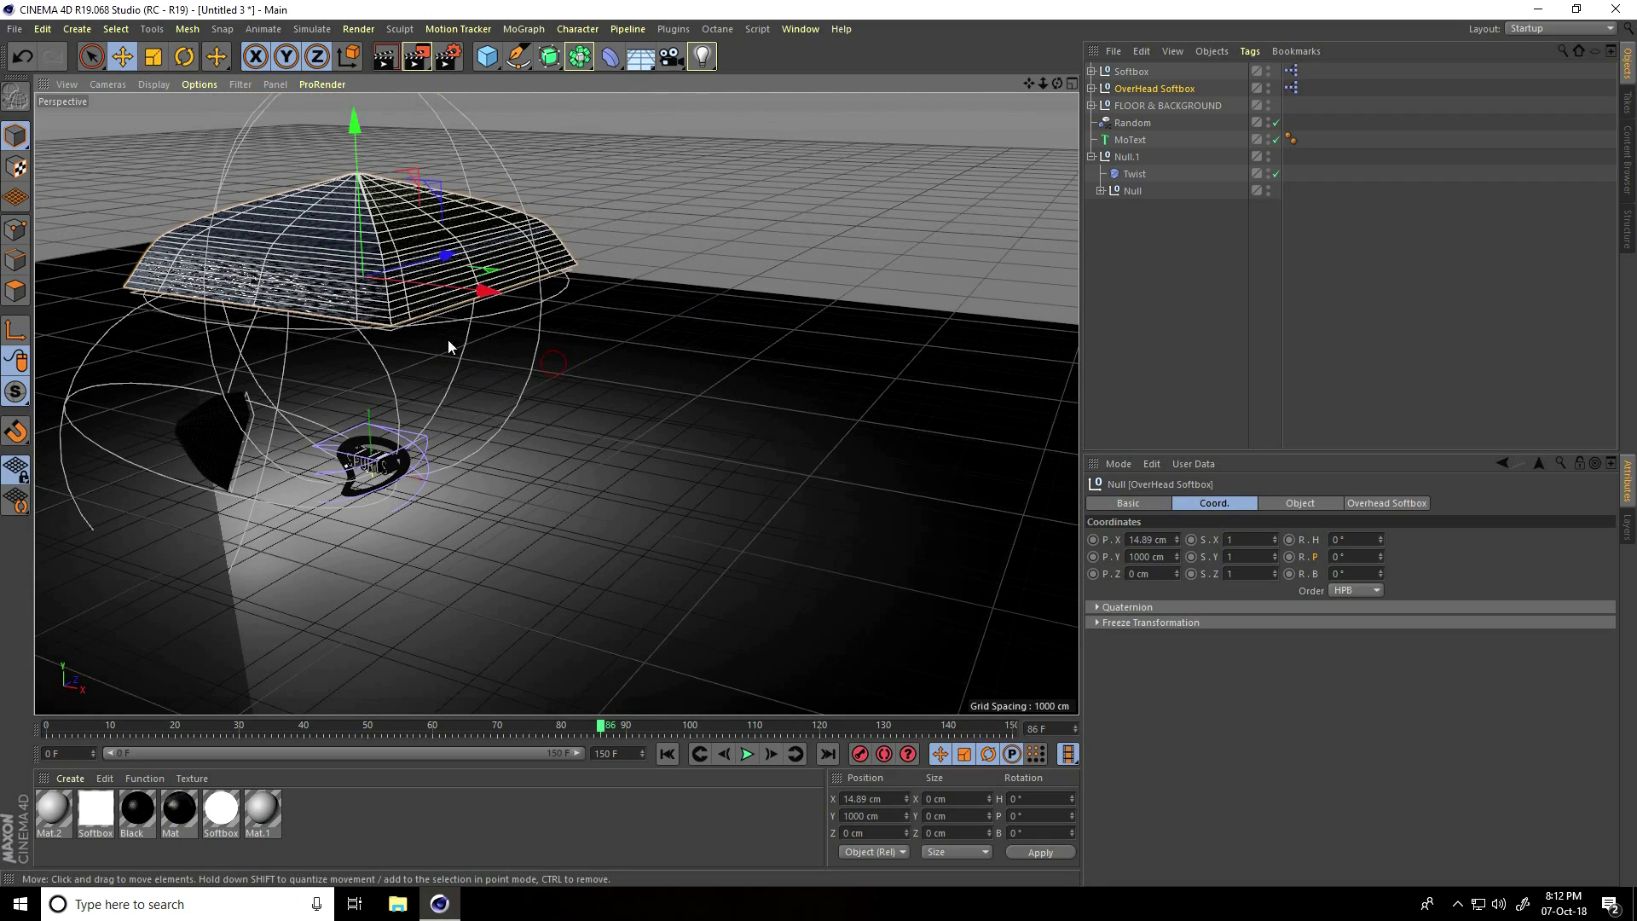
pyautogui.moveTo(438, 259); pyautogui.dragTo(414, 272)
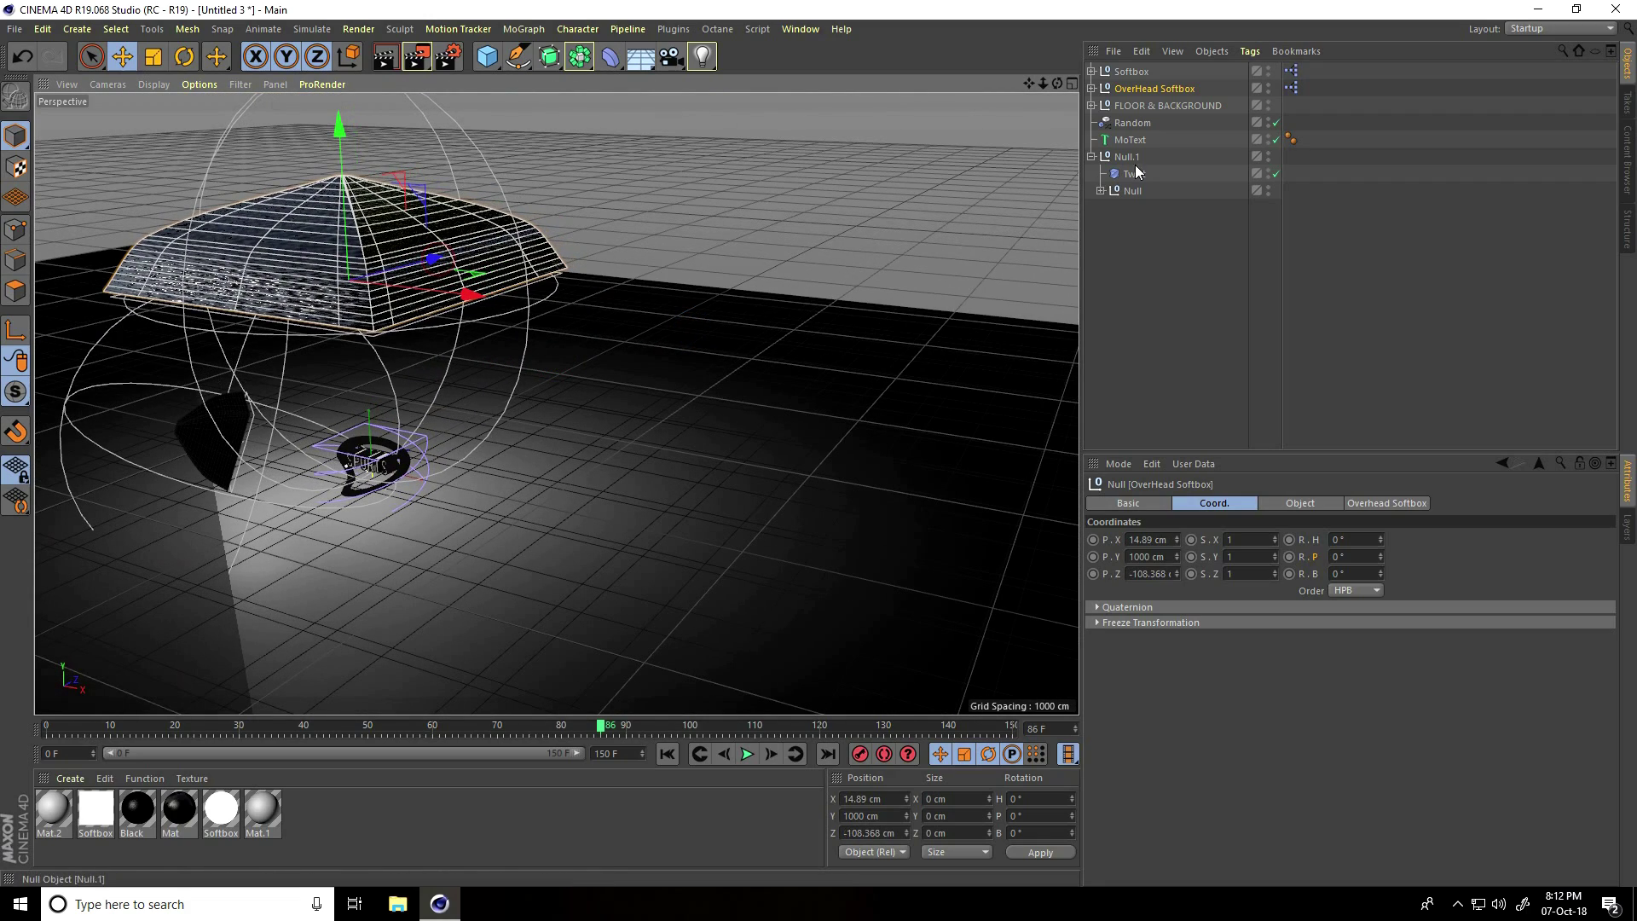
# - Move the Softbox light in front of the SPORTS text
pyautogui.click(1131, 72)
pyautogui.keyDown('alt'); pyautogui.moveTo(285, 453); pyautogui.dragTo(531, 525, button='right'); pyautogui.keyUp('alt')
pyautogui.moveTo(531, 525); pyautogui.dragTo(580, 506)
pyautogui.keyDown('alt'); pyautogui.moveTo(580, 506); pyautogui.dragTo(503, 416, button='right'); pyautogui.keyUp('alt')
pyautogui.keyDown('alt'); pyautogui.moveTo(503, 416); pyautogui.dragTo(432, 465); pyautogui.keyUp('alt')
pyautogui.keyDown('alt'); pyautogui.moveTo(431, 466); pyautogui.dragTo(591, 382, button='right'); pyautogui.keyUp('alt')
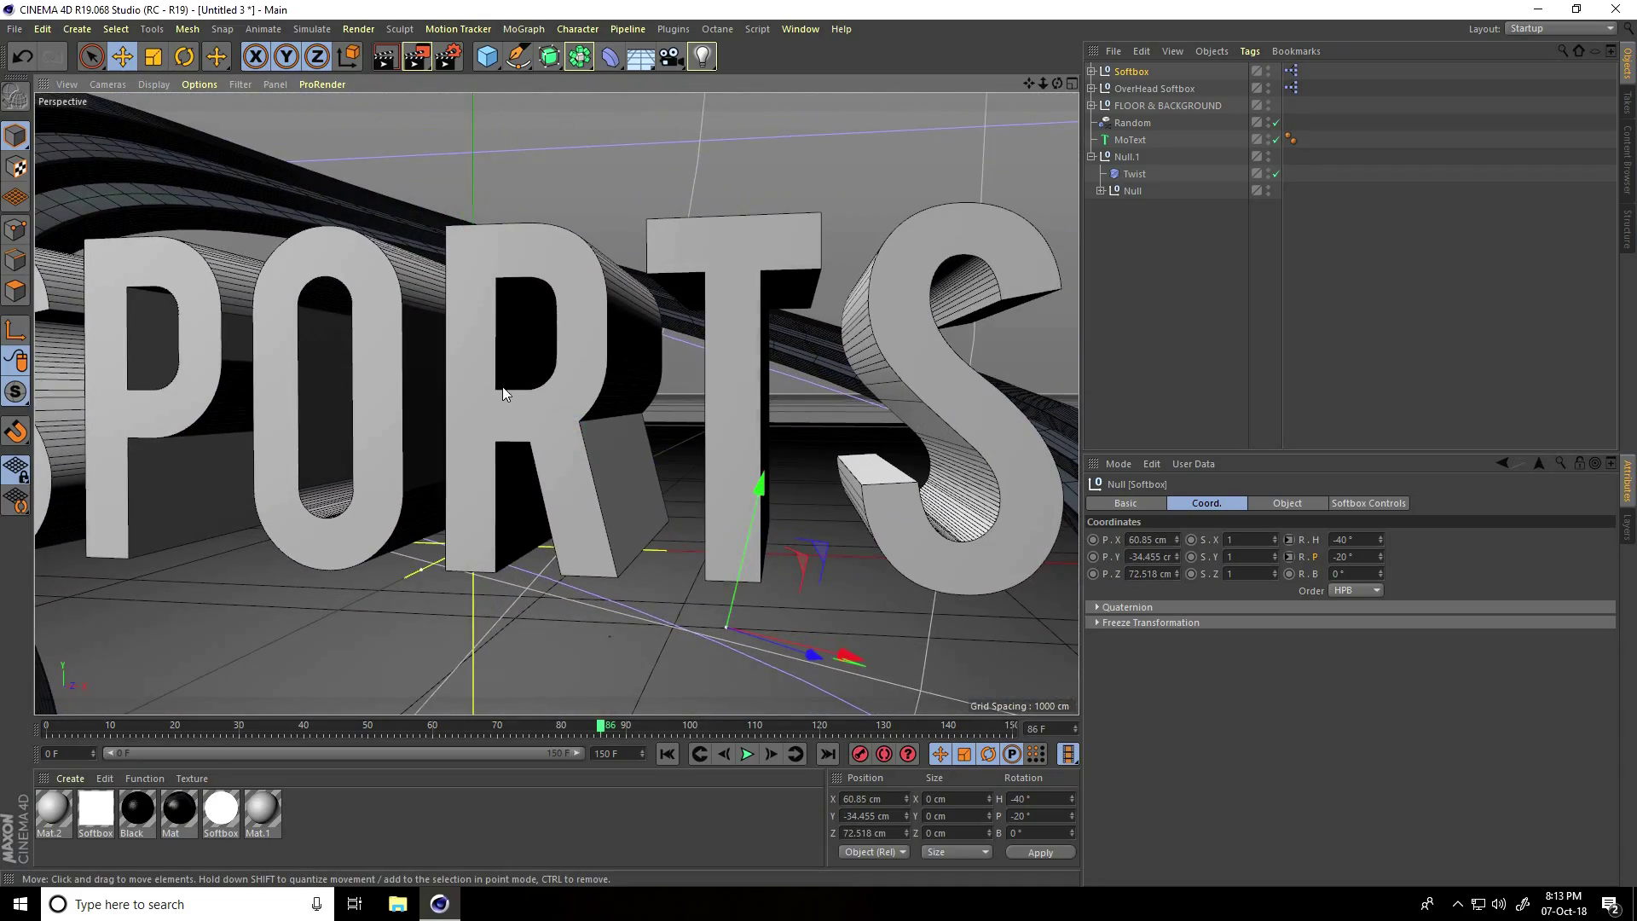
# - Rewind to frame 0 and add a Camera to the scene
pyautogui.click(667, 755)
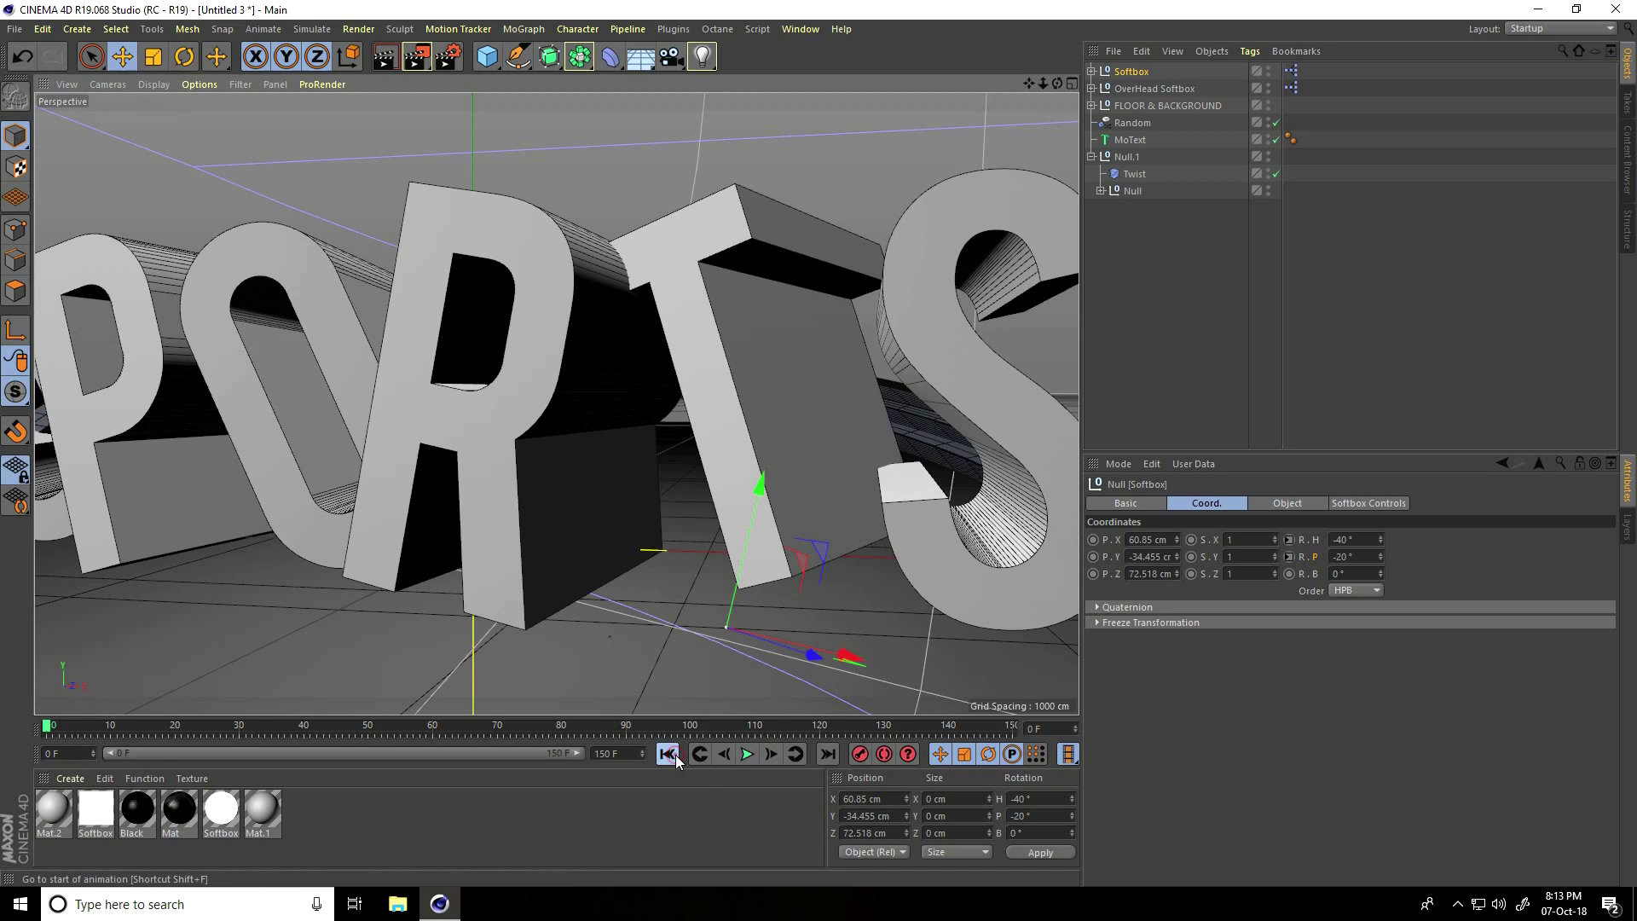
pyautogui.click(671, 56)
pyautogui.click(745, 80)
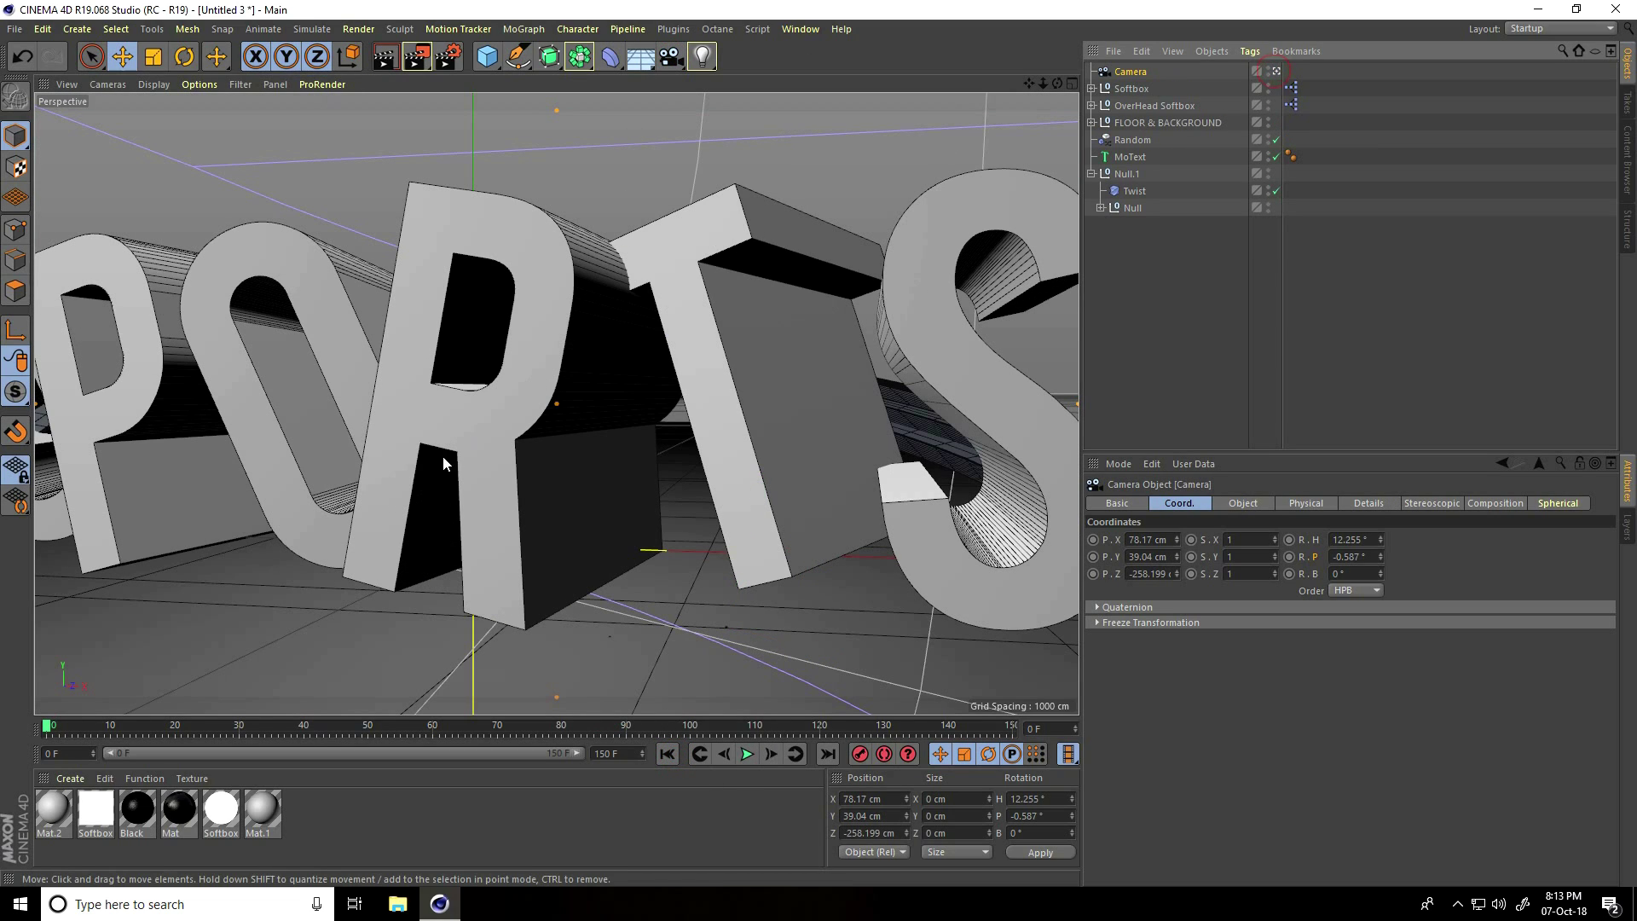
# - Record a camera keyframe close to the letters at frame 0
pyautogui.keyDown('alt'); pyautogui.moveTo(438, 448); pyautogui.dragTo(686, 326, button='right'); pyautogui.keyUp('alt')
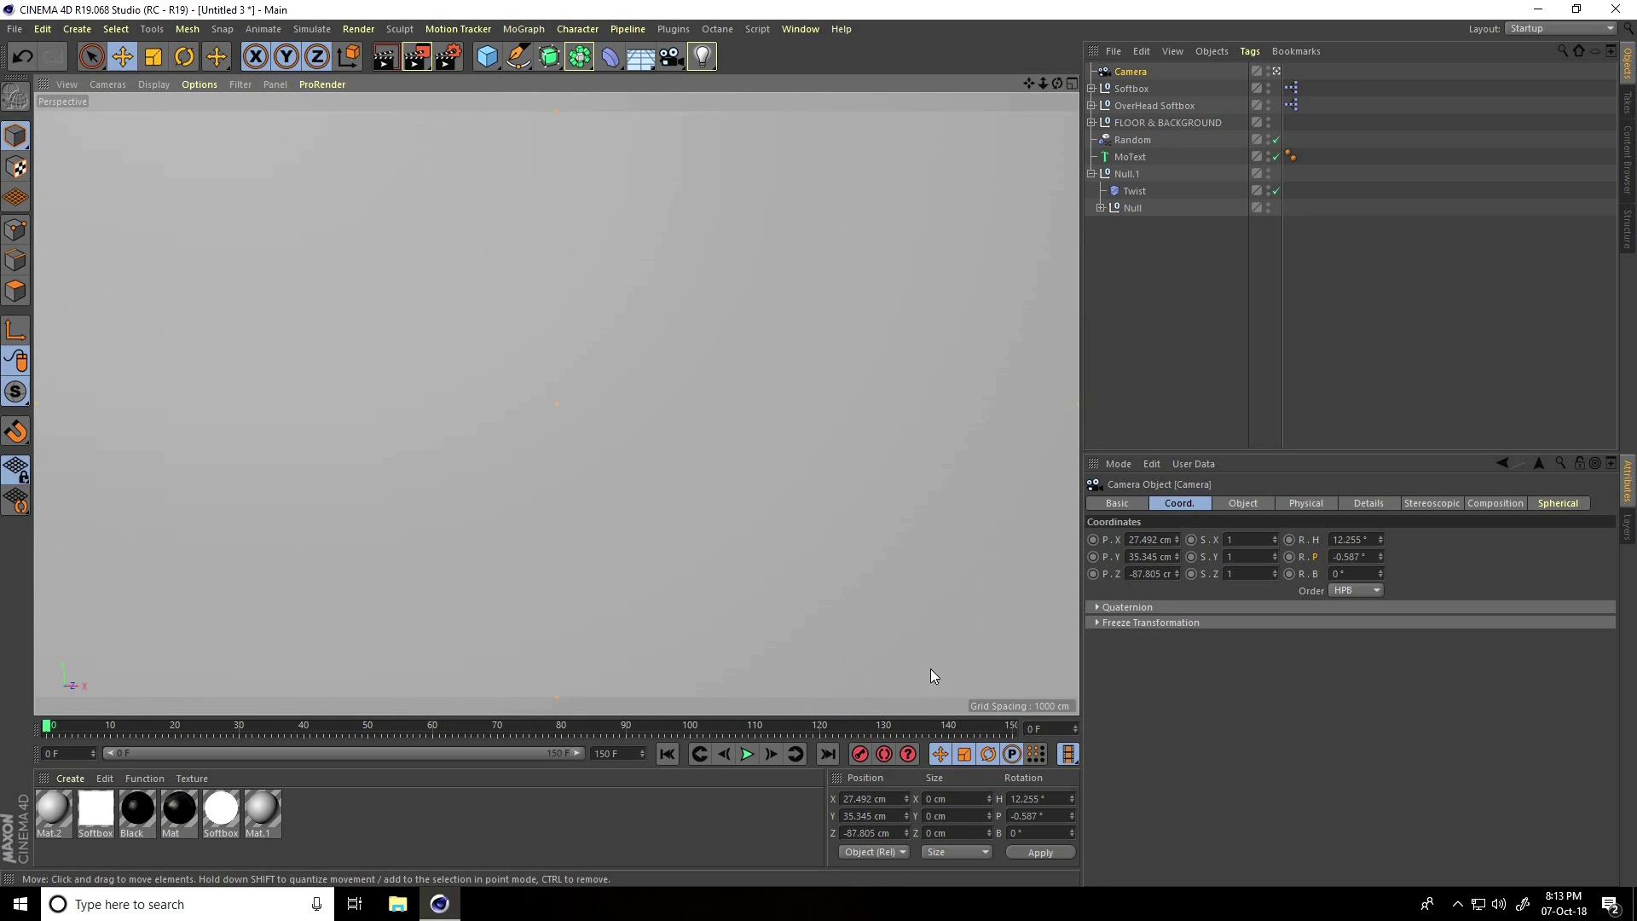
pyautogui.click(860, 753)
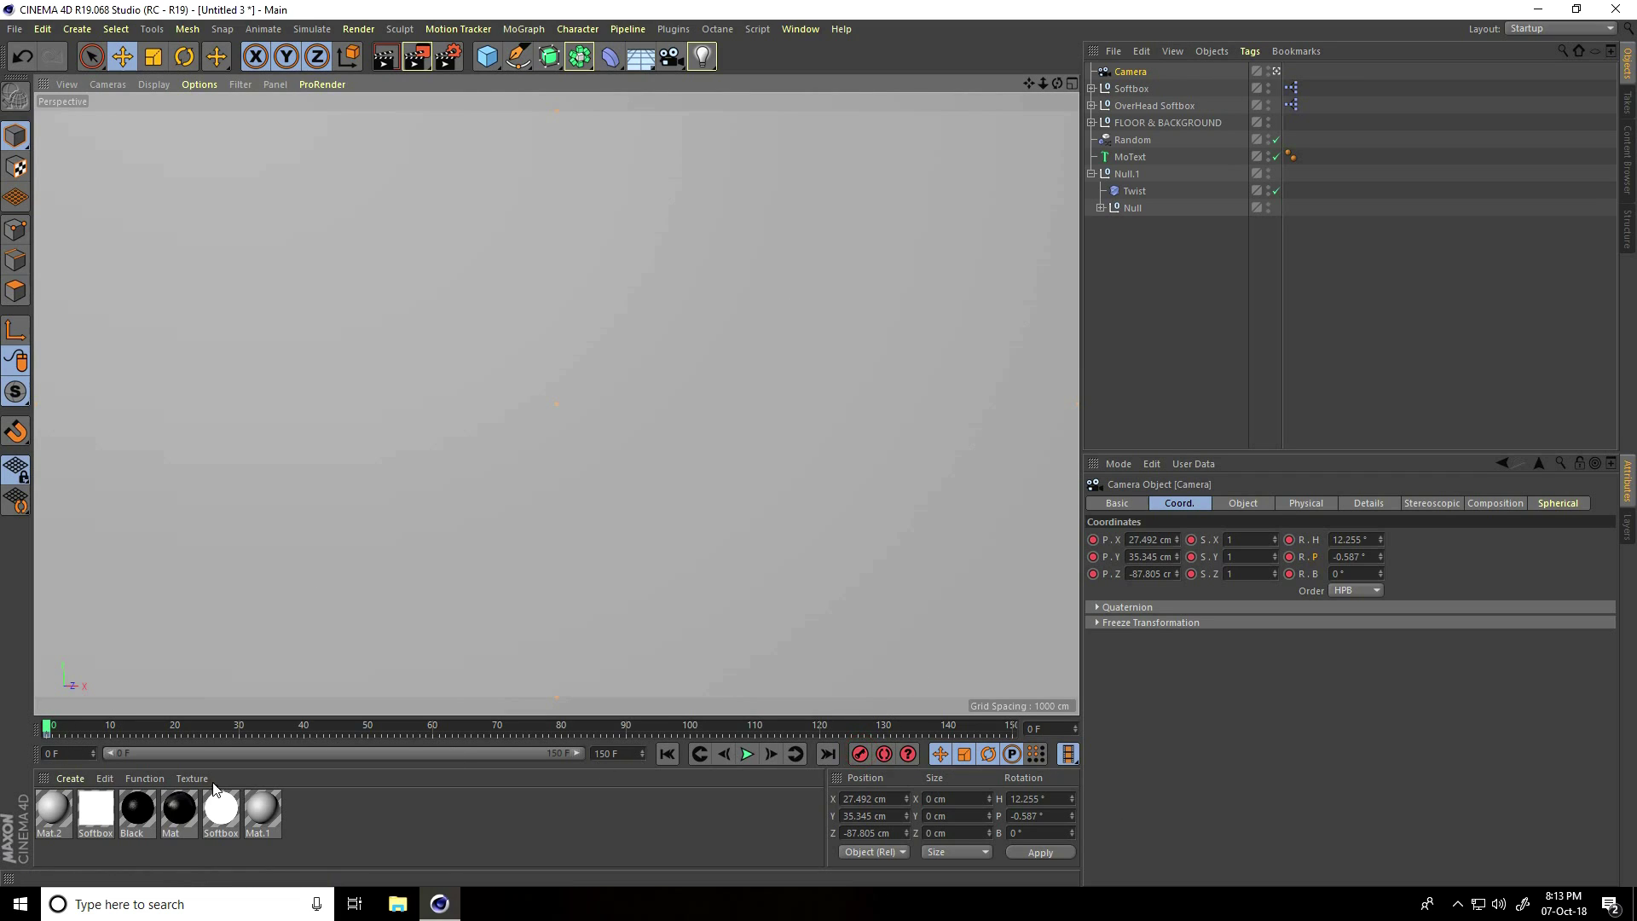
pyautogui.moveTo(49, 731); pyautogui.dragTo(626, 750)
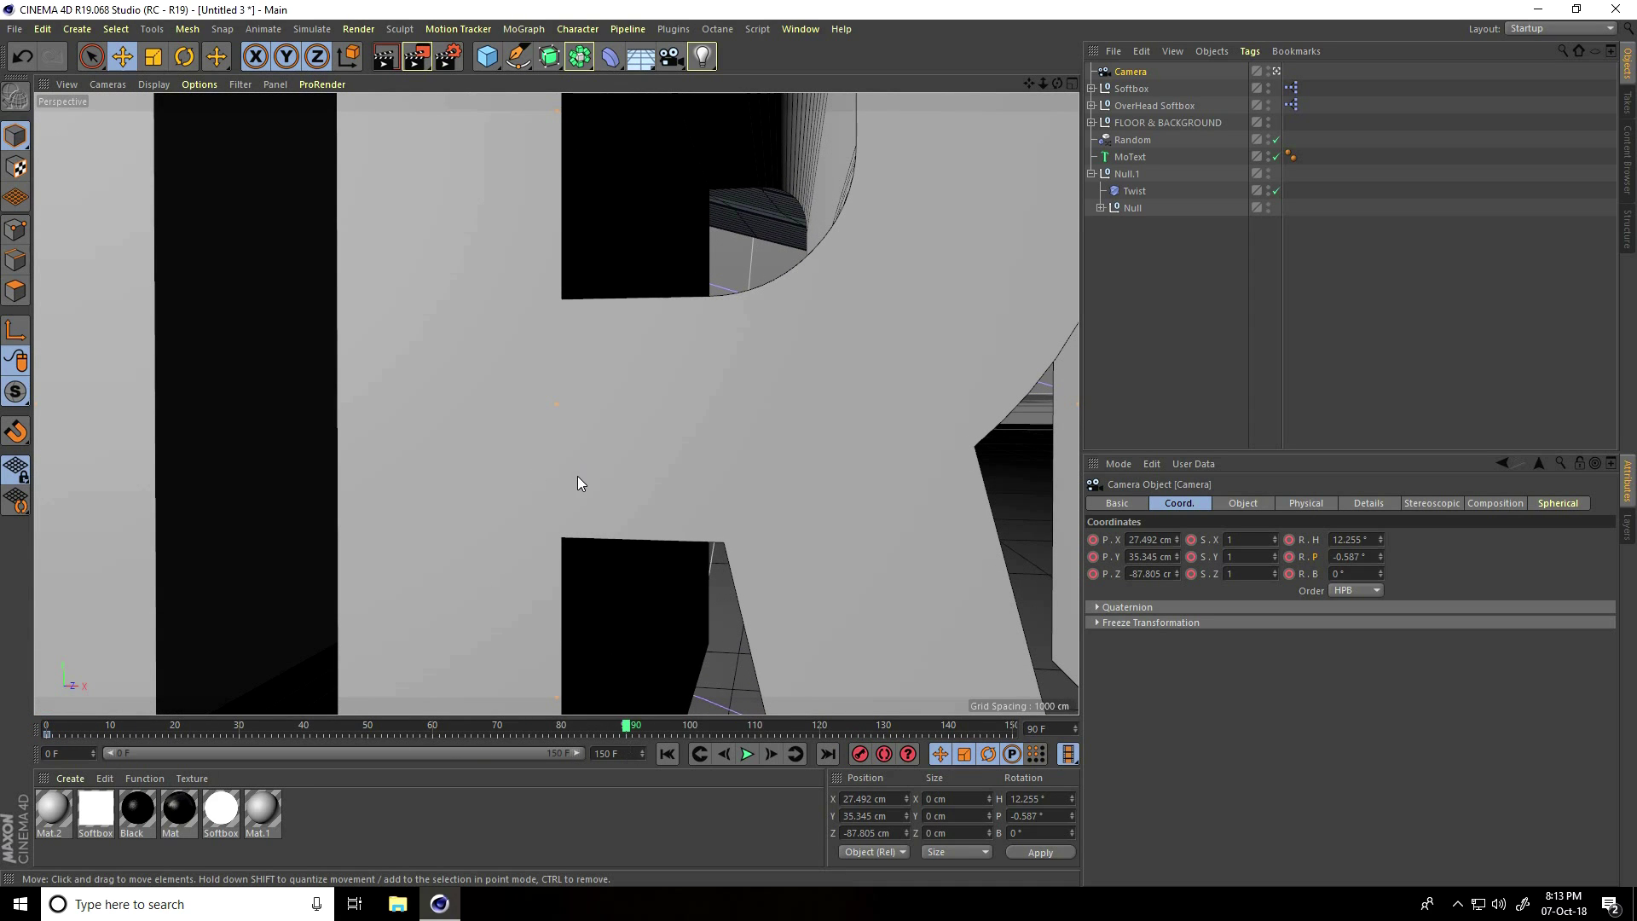
# - At frame 90, reframe the camera on the whole SPORTS title and record a keyframe
pyautogui.keyDown('alt'); pyautogui.moveTo(385, 422); pyautogui.dragTo(406, 452, button='right'); pyautogui.keyUp('alt')
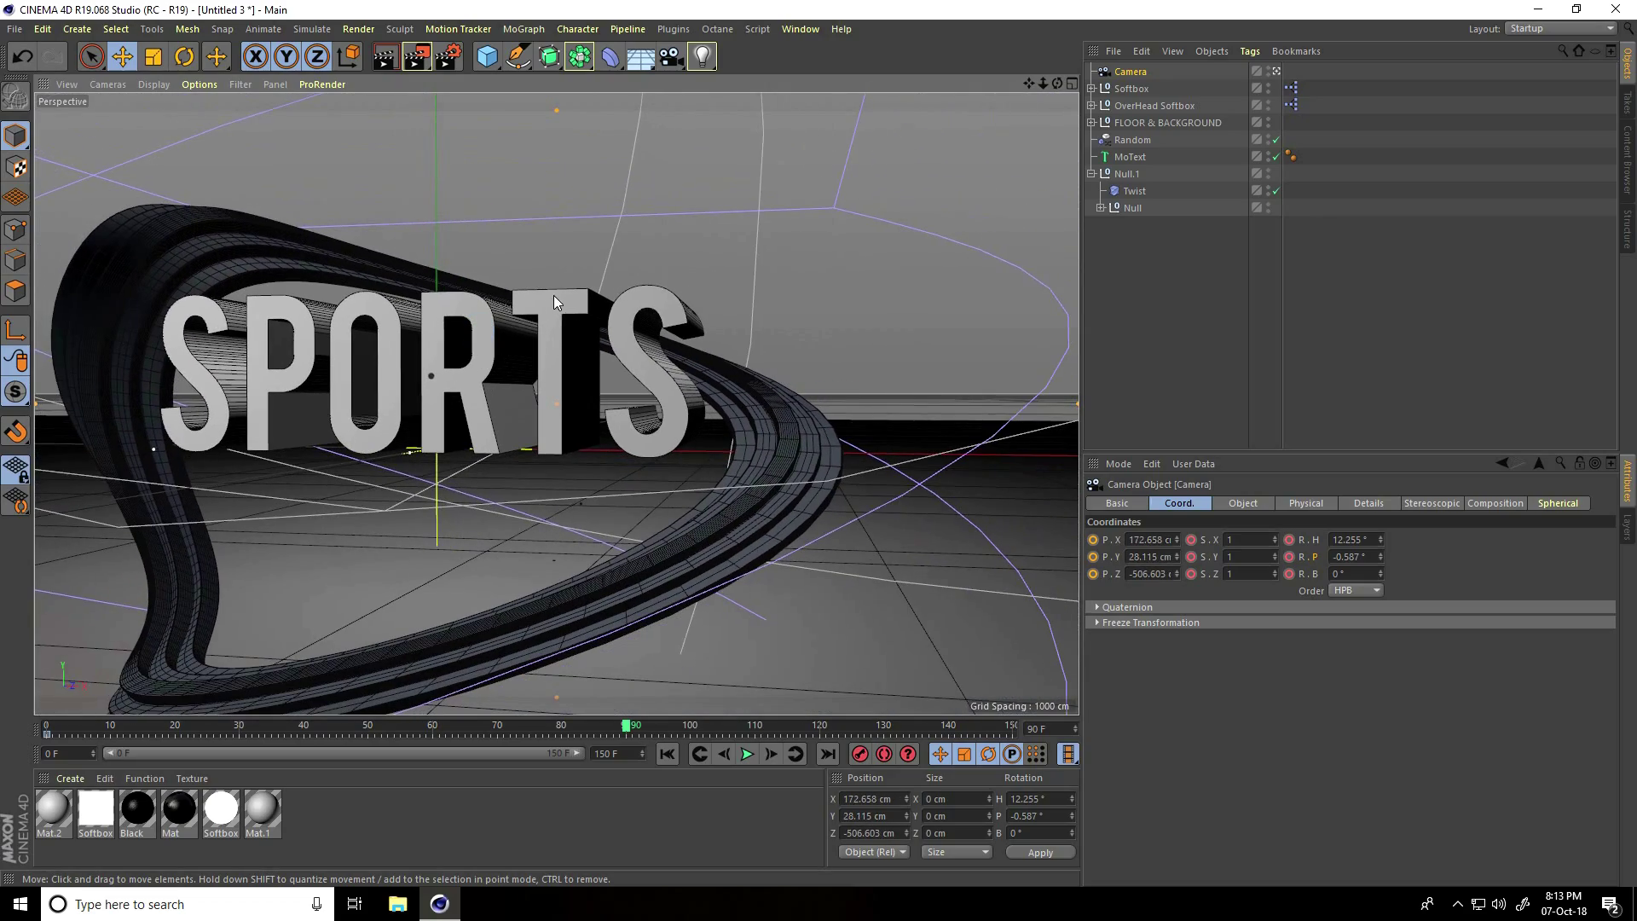
pyautogui.keyDown('alt'); pyautogui.moveTo(554, 295); pyautogui.dragTo(350, 429, button='right'); pyautogui.keyUp('alt')
pyautogui.scroll(10, 348, 427)
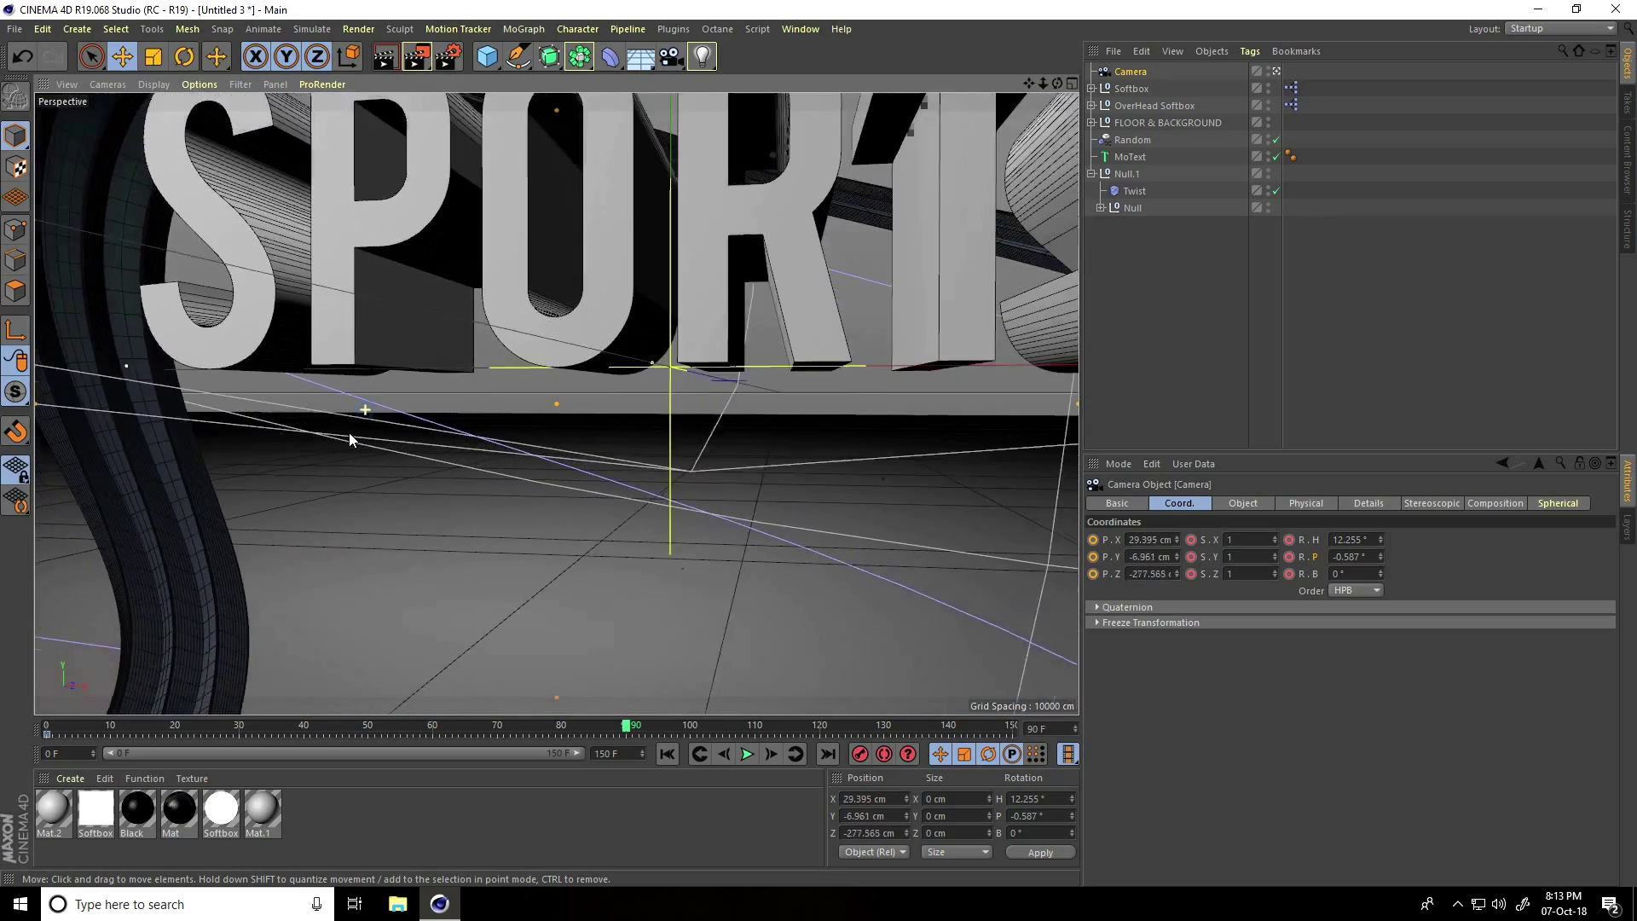
pyautogui.scroll(-5, 350, 434)
pyautogui.scroll(2, 331, 449)
pyautogui.scroll(3, 404, 468)
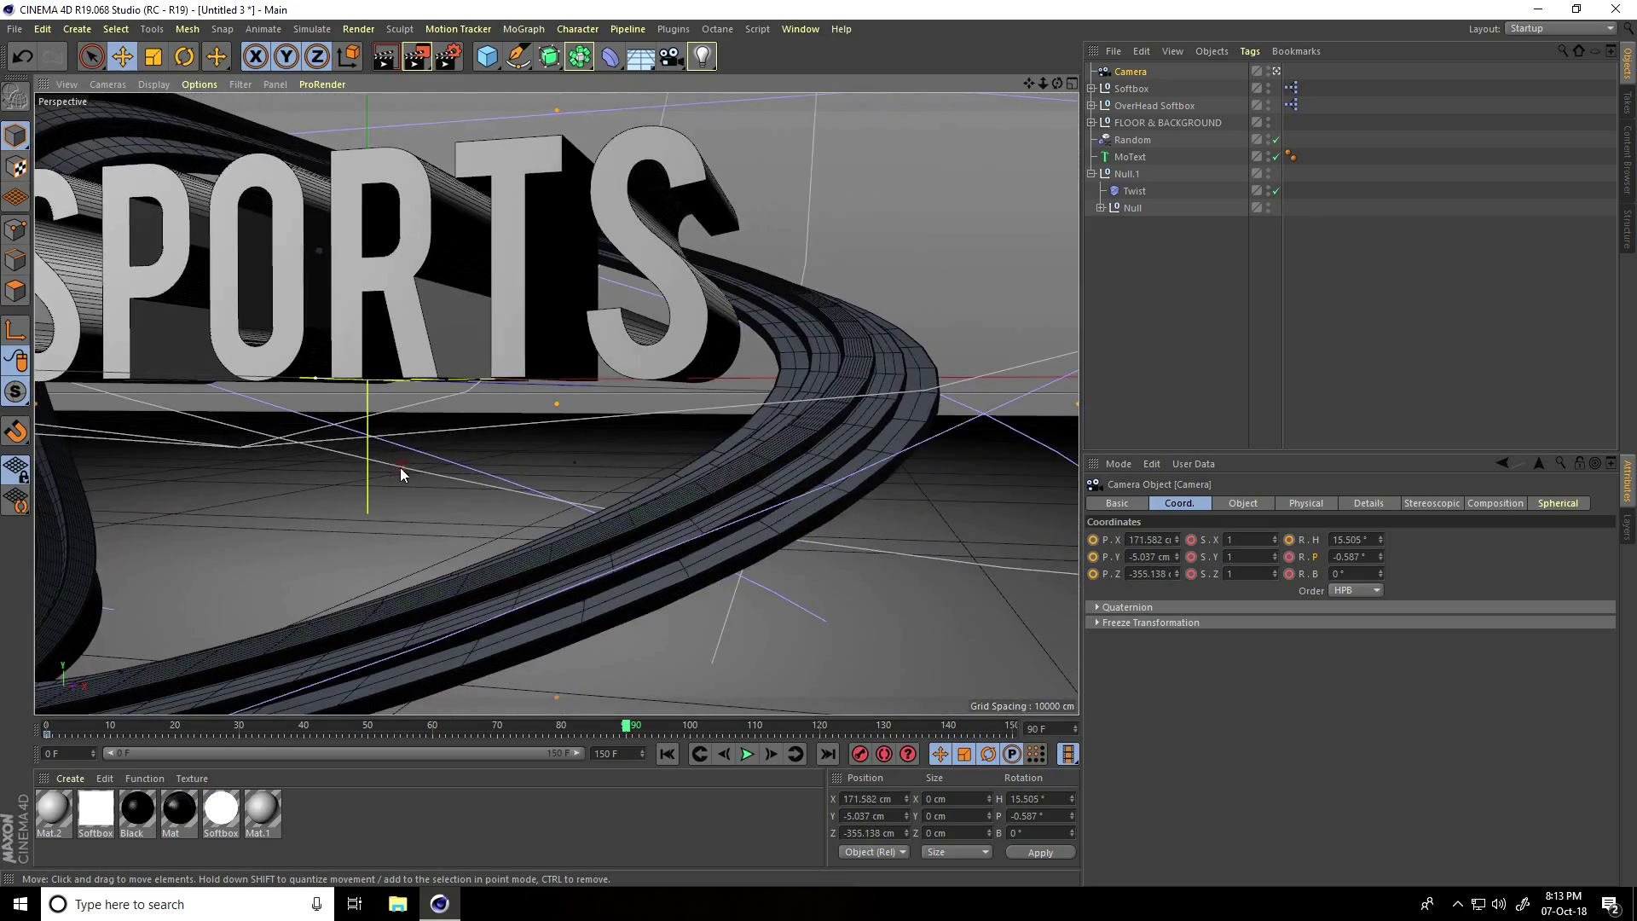
pyautogui.keyDown('alt'); pyautogui.moveTo(402, 468); pyautogui.dragTo(818, 450); pyautogui.keyUp('alt')
pyautogui.scroll(2, 819, 443)
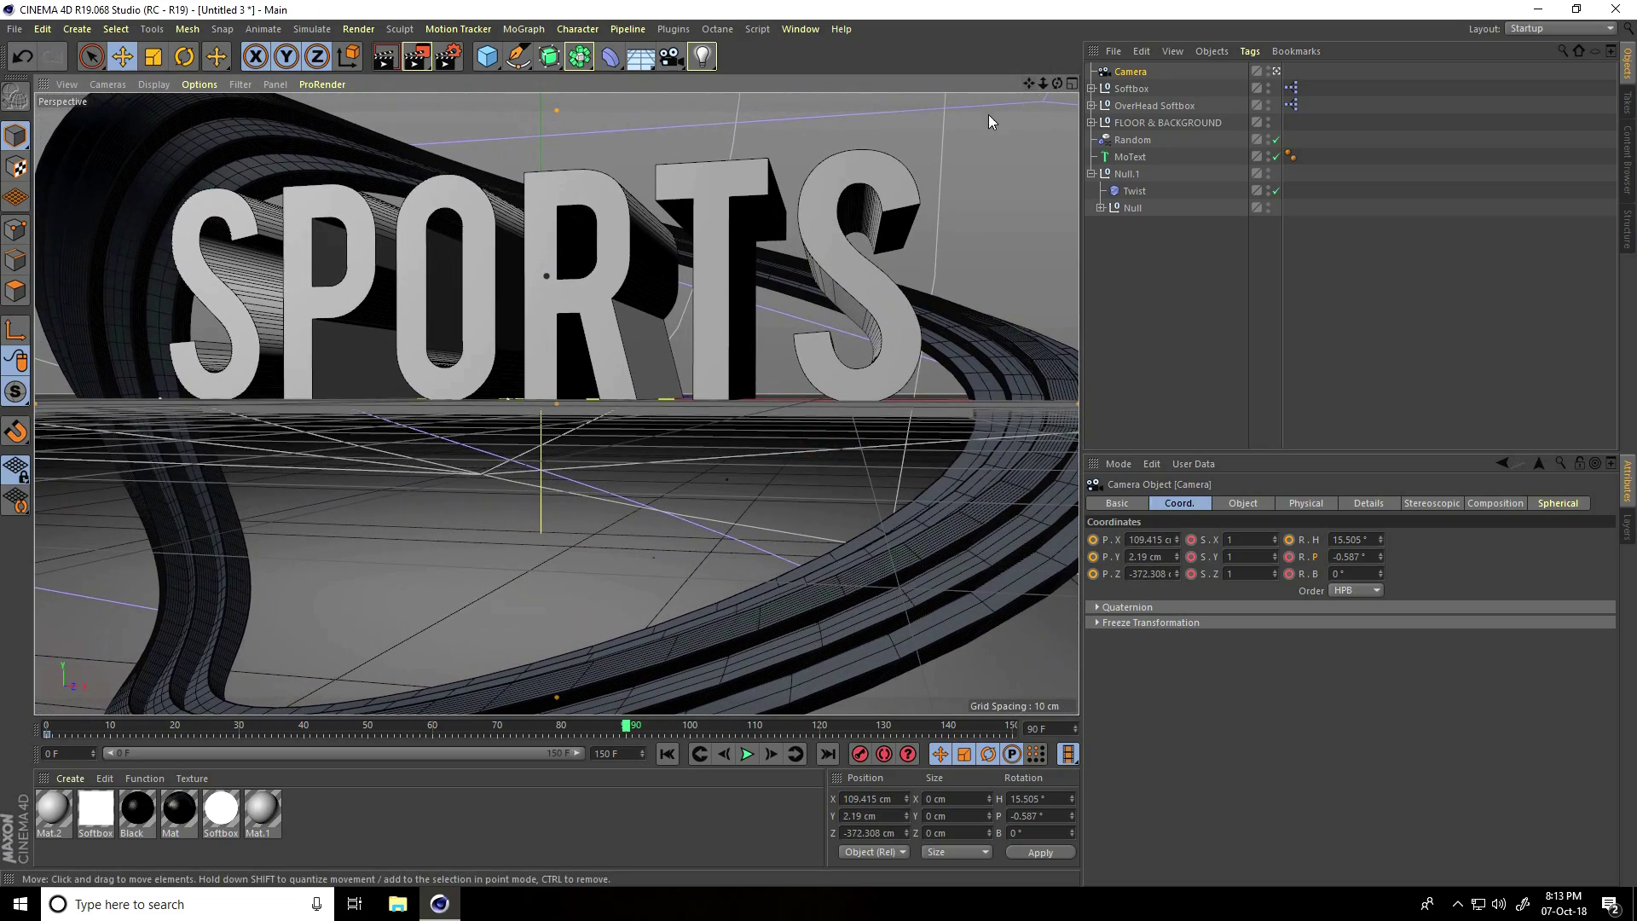
pyautogui.scroll(-1, 819, 449)
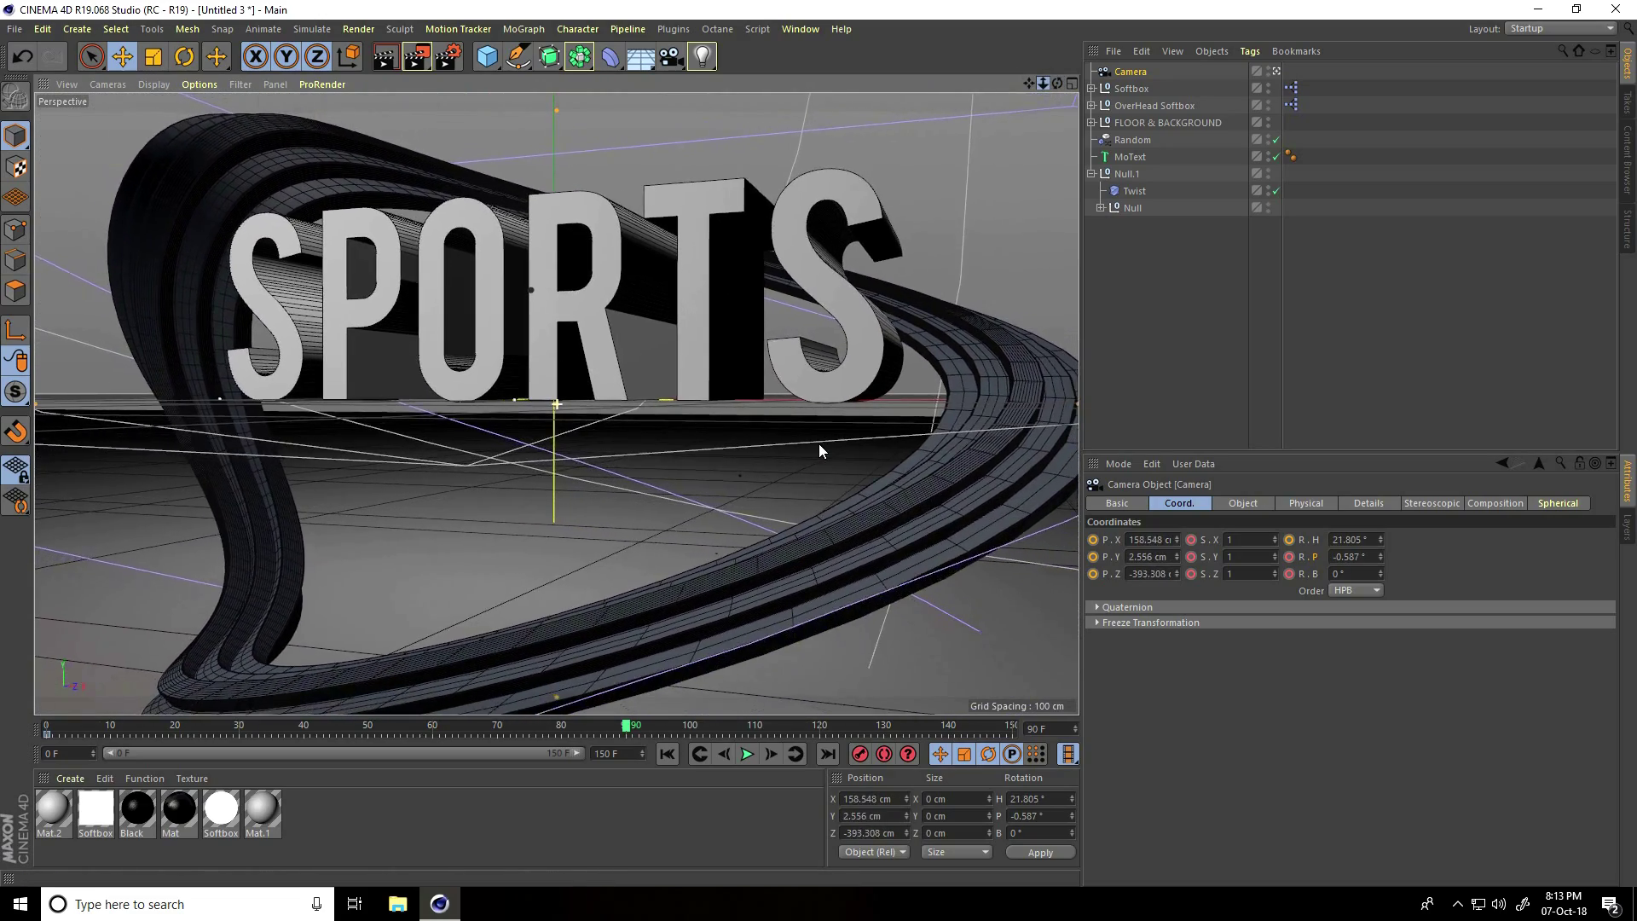
pyautogui.click(859, 752)
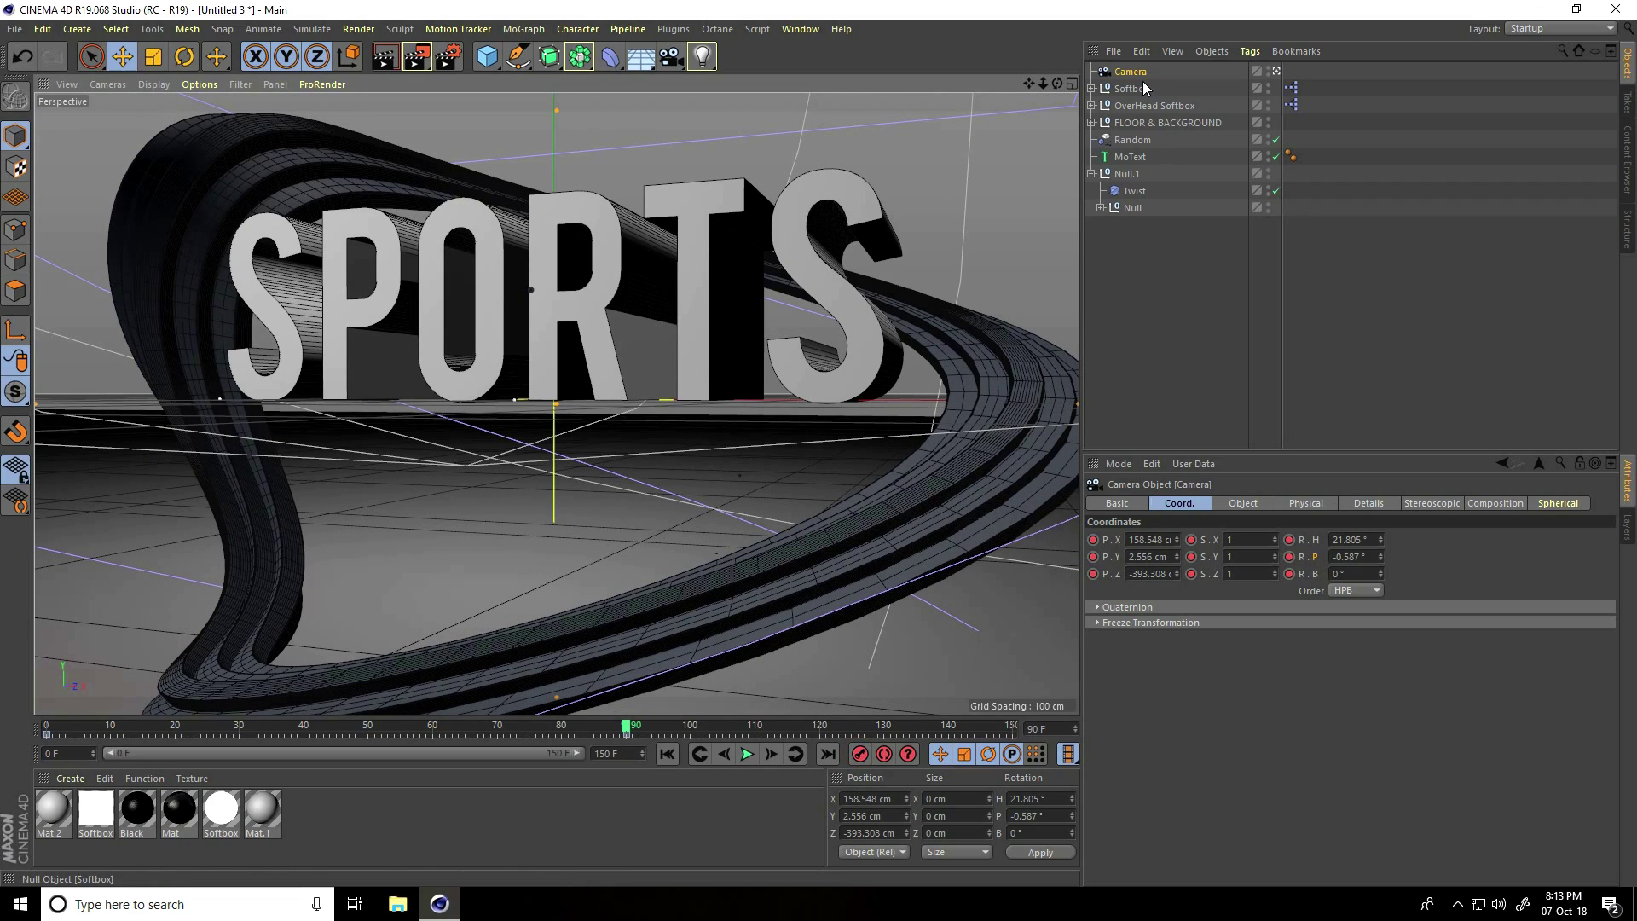
# - Set the camera focal length to the 25 mm Wide Angle preset and dolly closer to SPORTS
pyautogui.click(1233, 504)
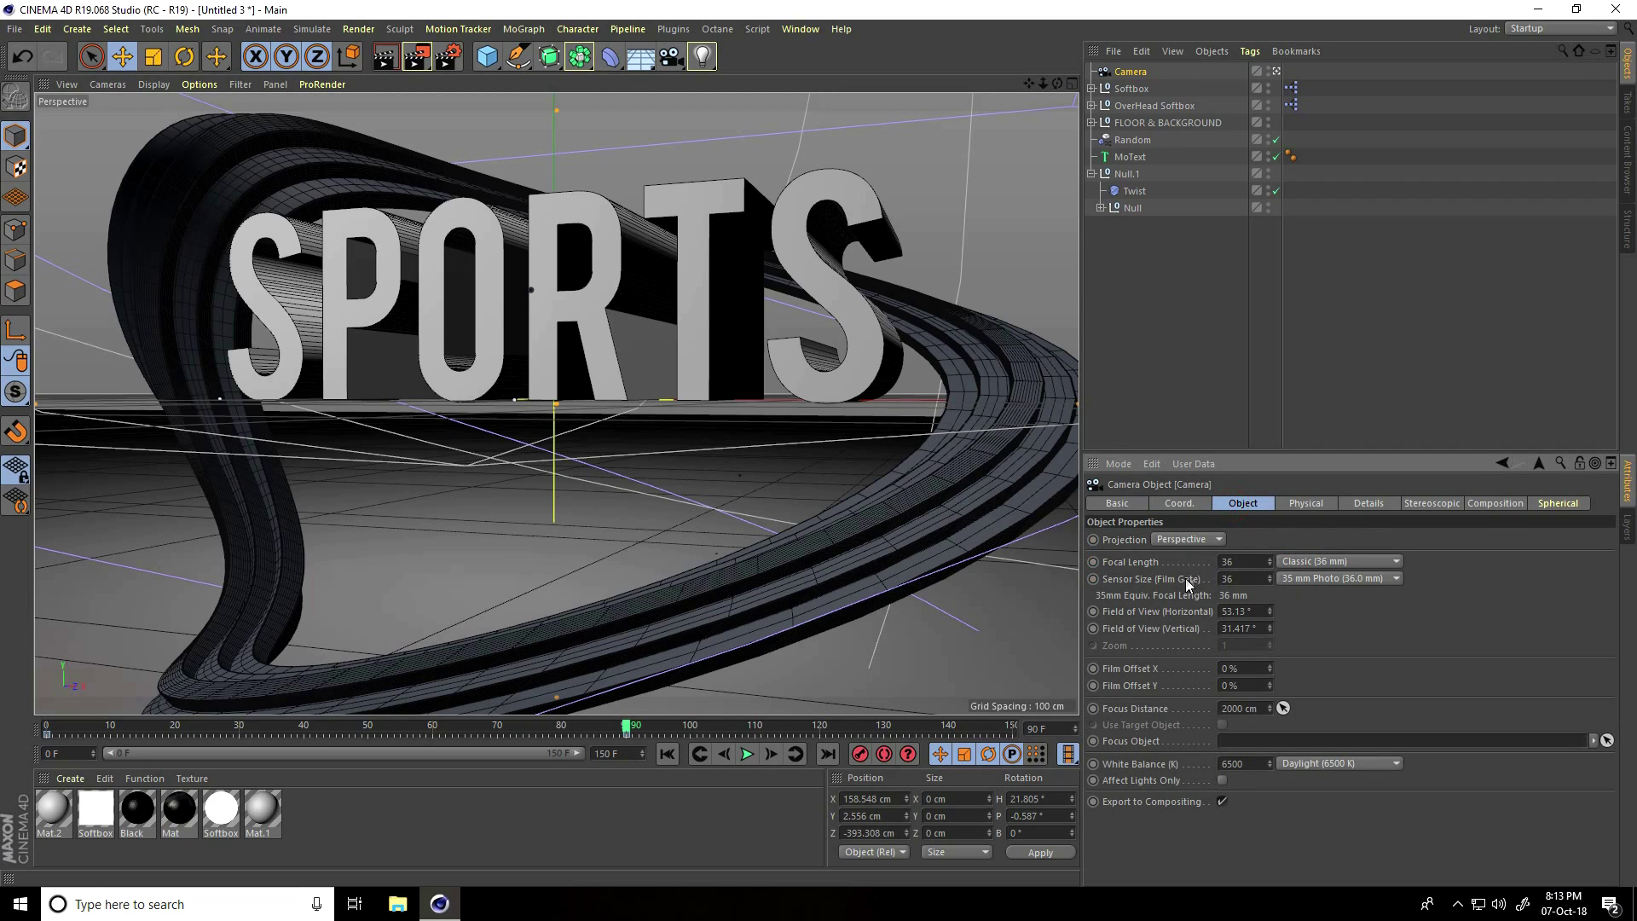
pyautogui.click(1296, 562)
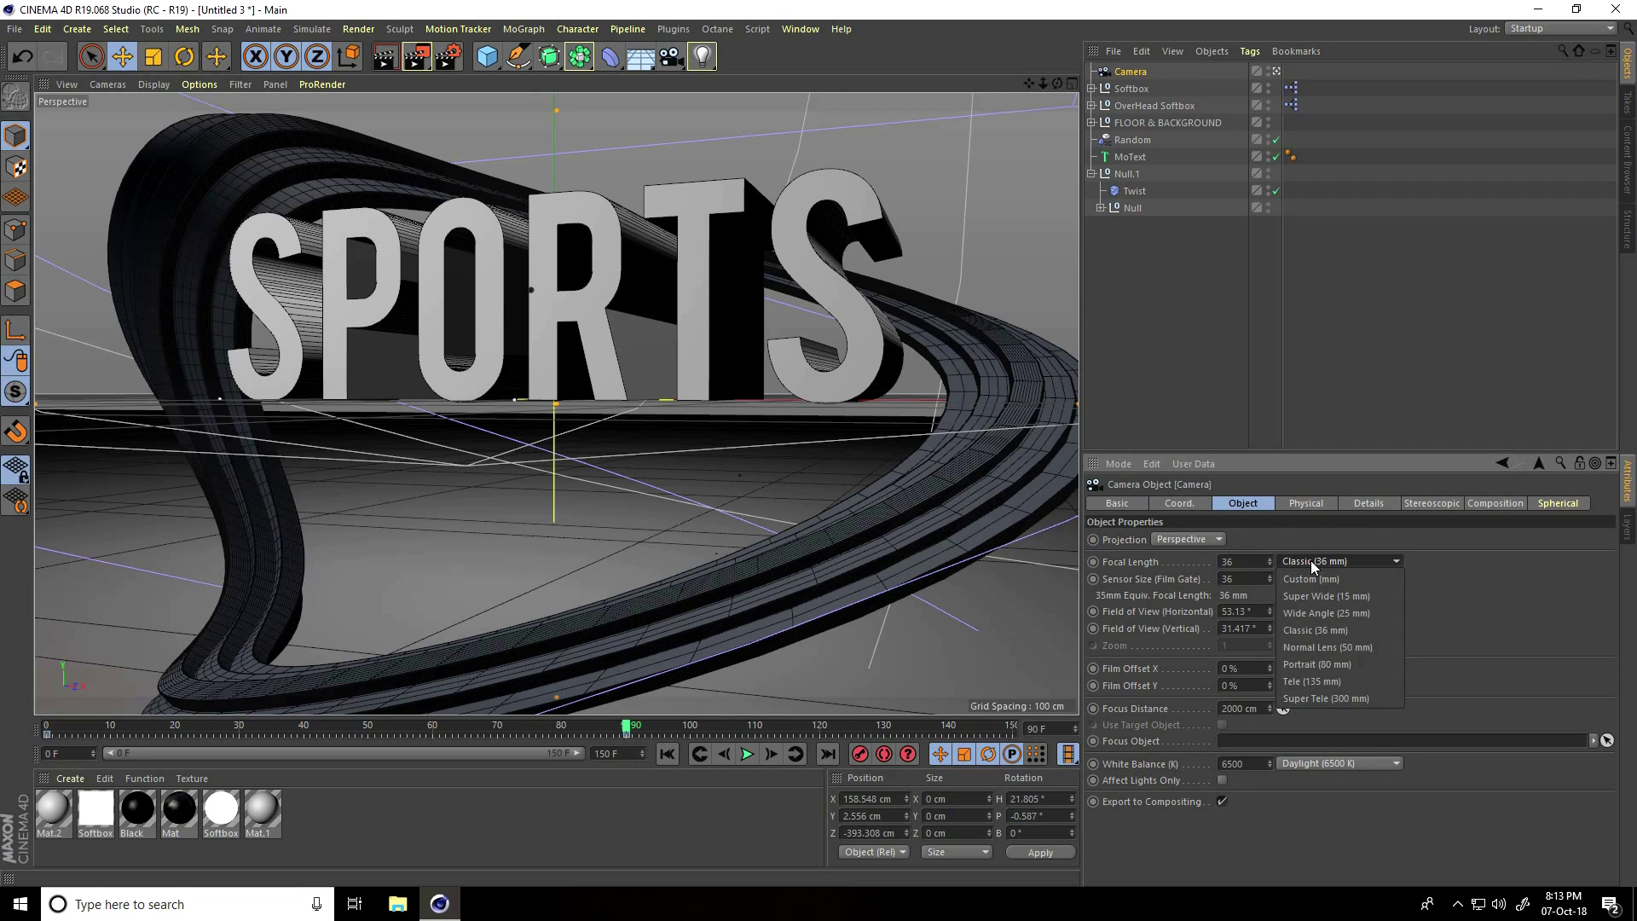
pyautogui.click(1321, 613)
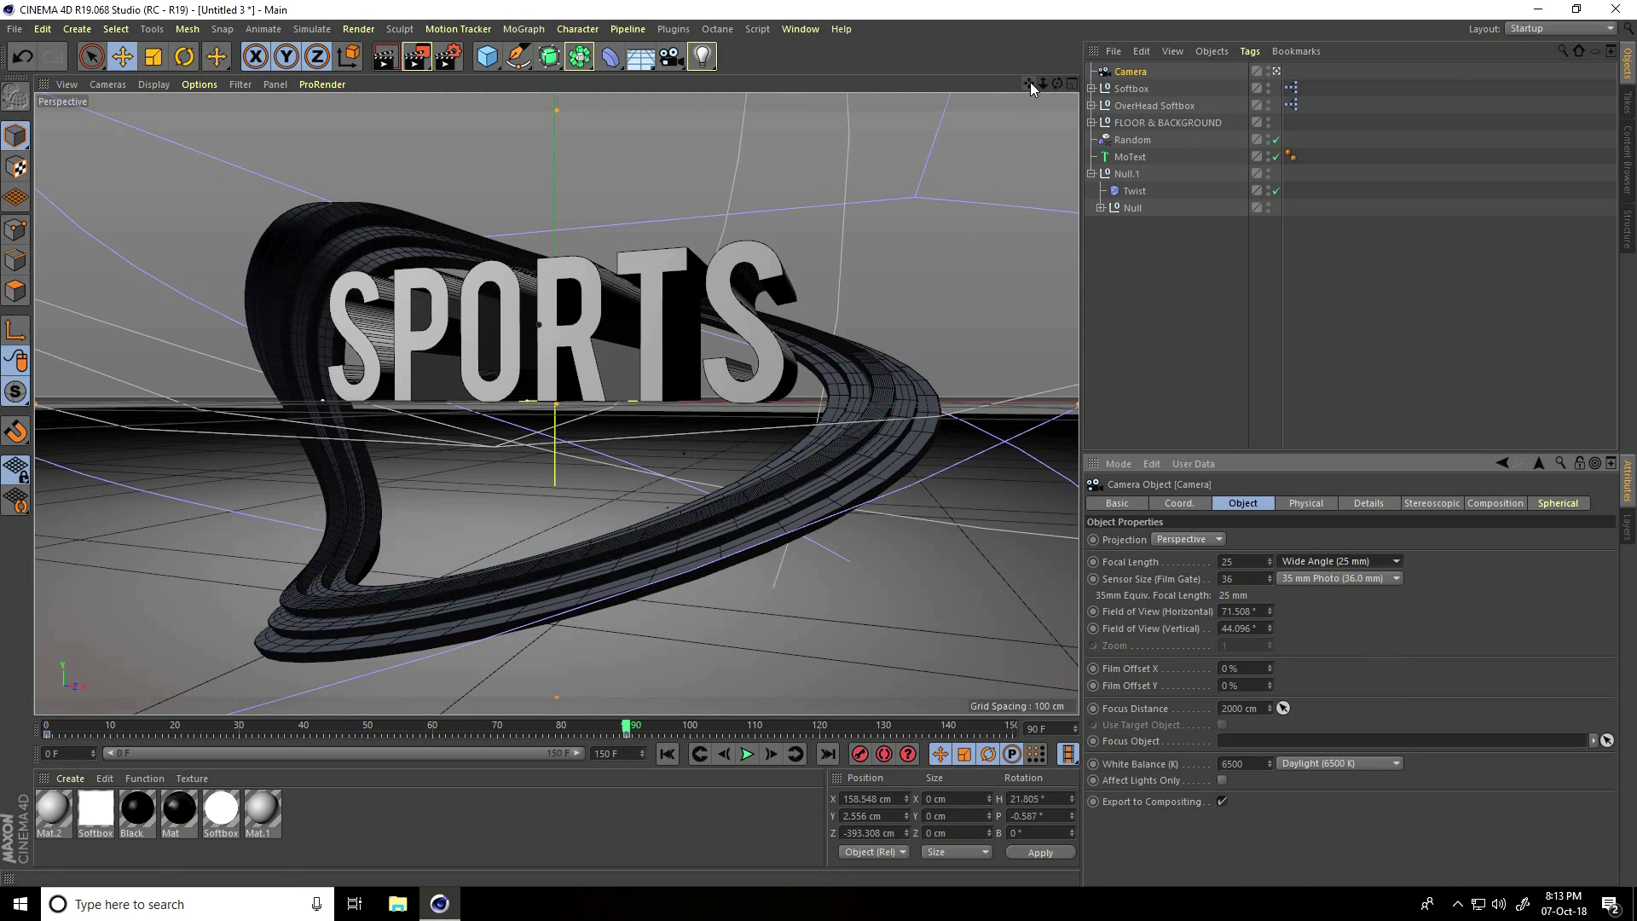
pyautogui.moveTo(1046, 84); pyautogui.dragTo(818, 450)
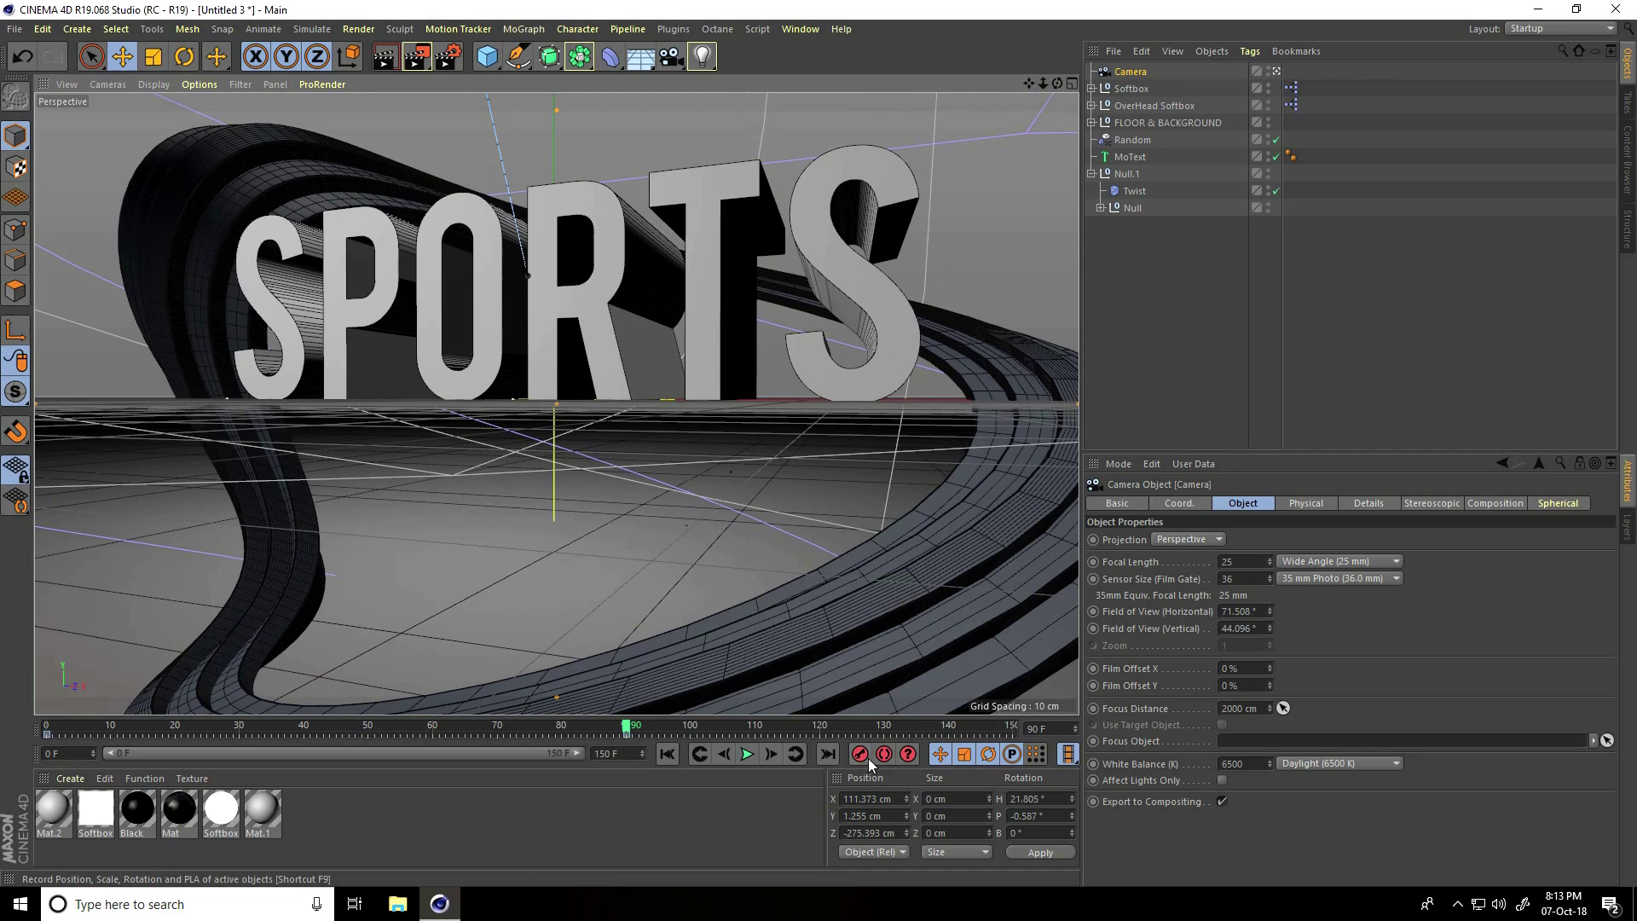
# - Rewind and play the camera move, then push the camera forward at the start frame
pyautogui.click(667, 753)
pyautogui.click(747, 754)
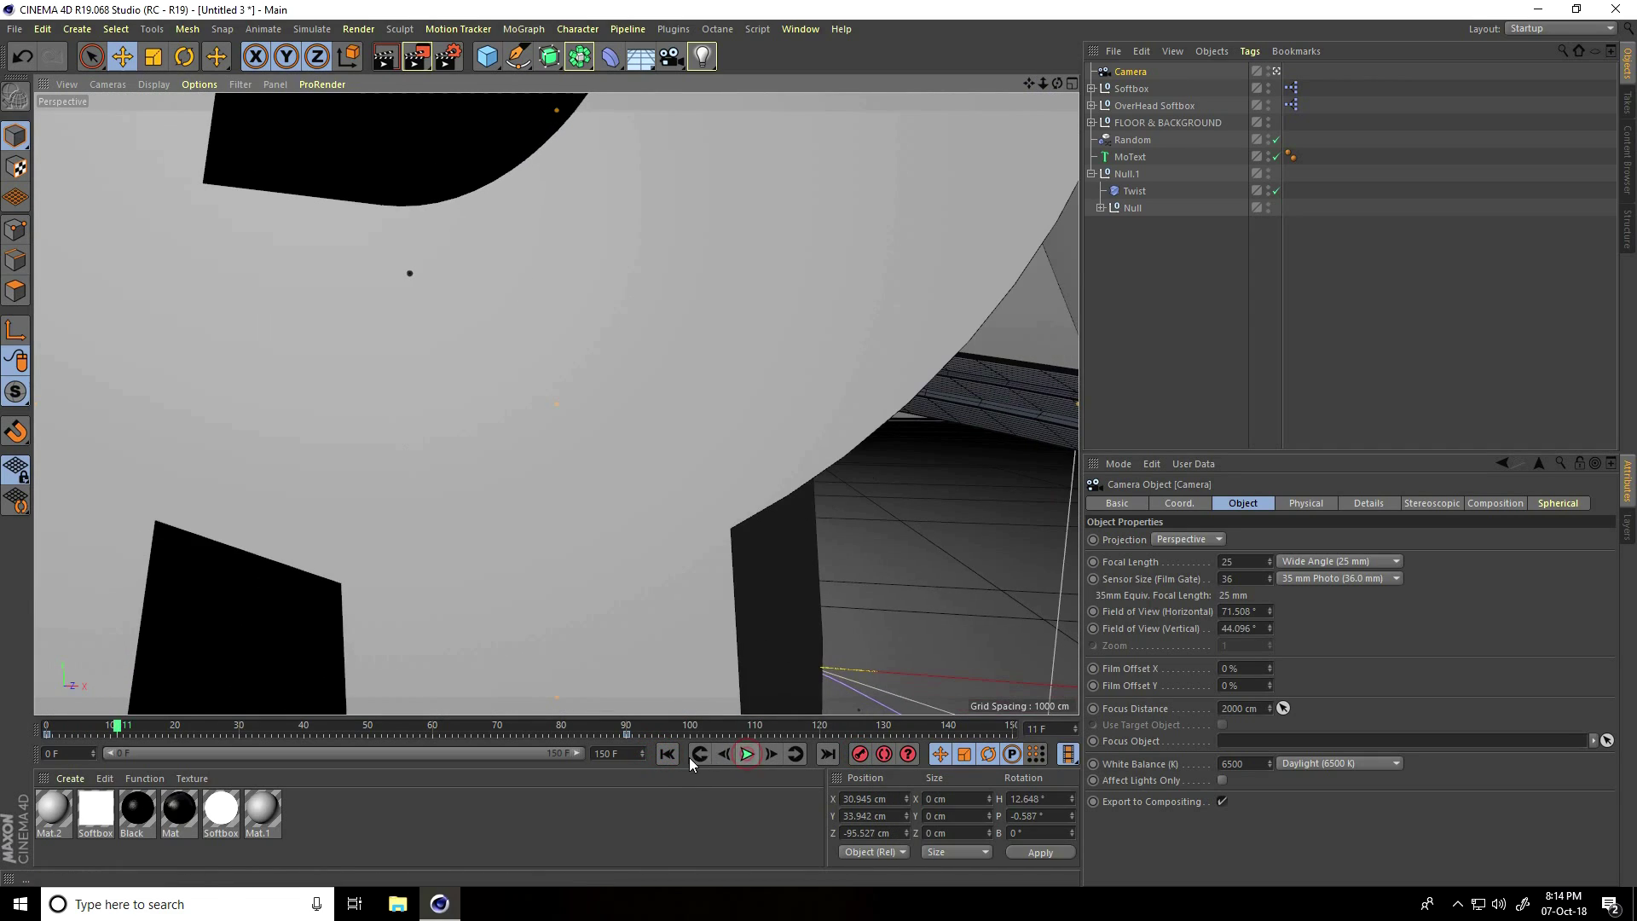
pyautogui.click(666, 754)
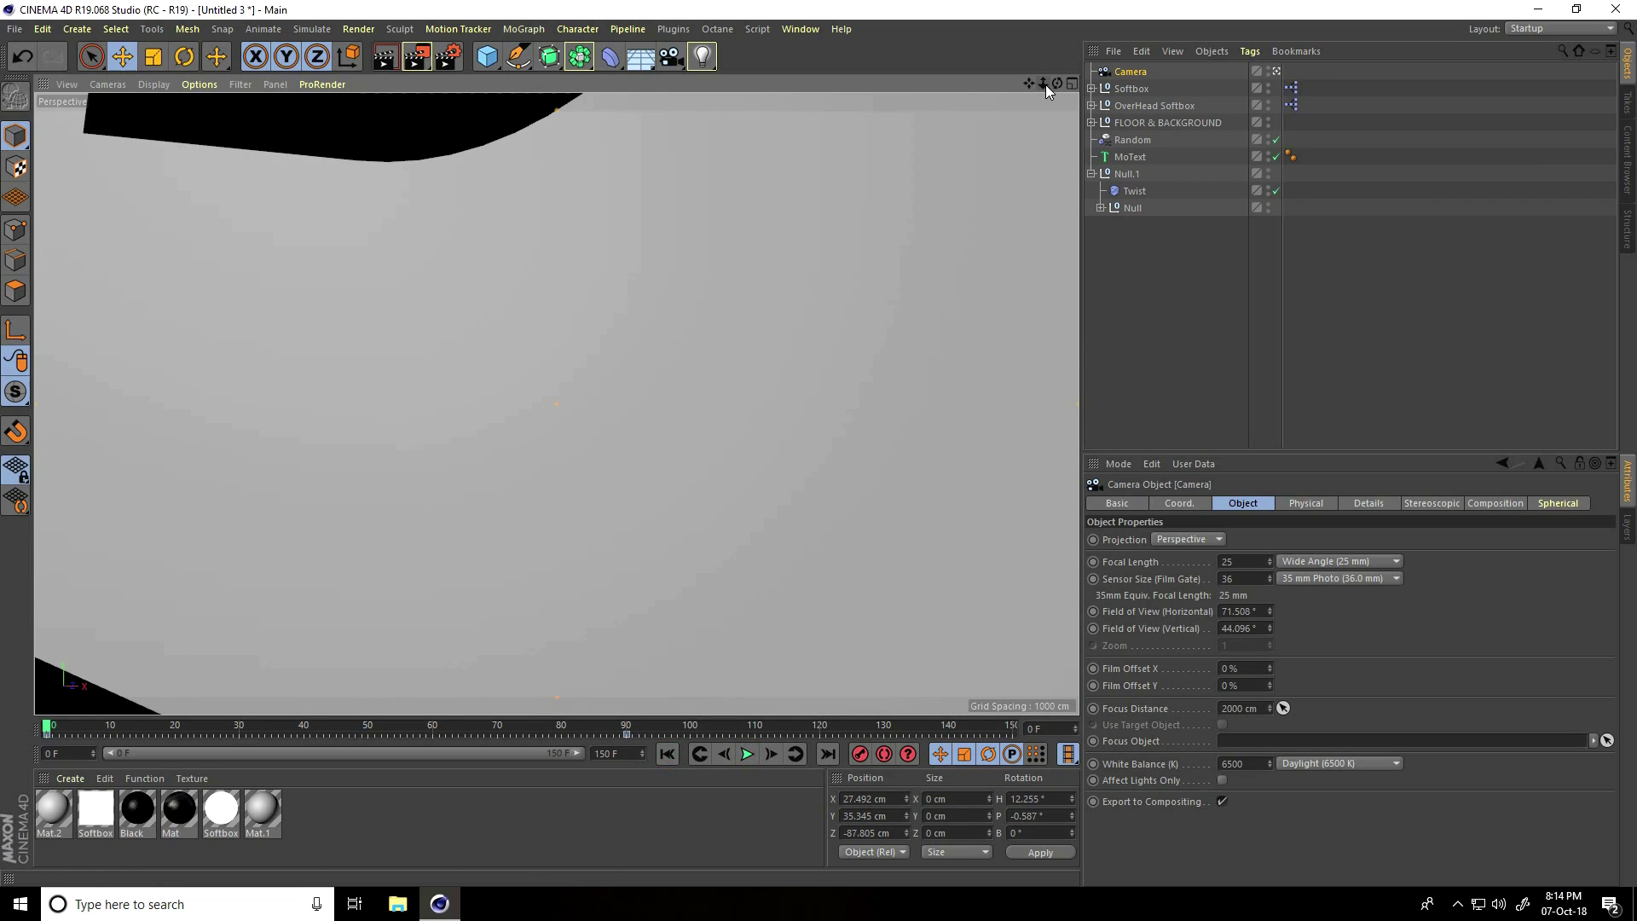
pyautogui.moveTo(1045, 84); pyautogui.dragTo(819, 443)
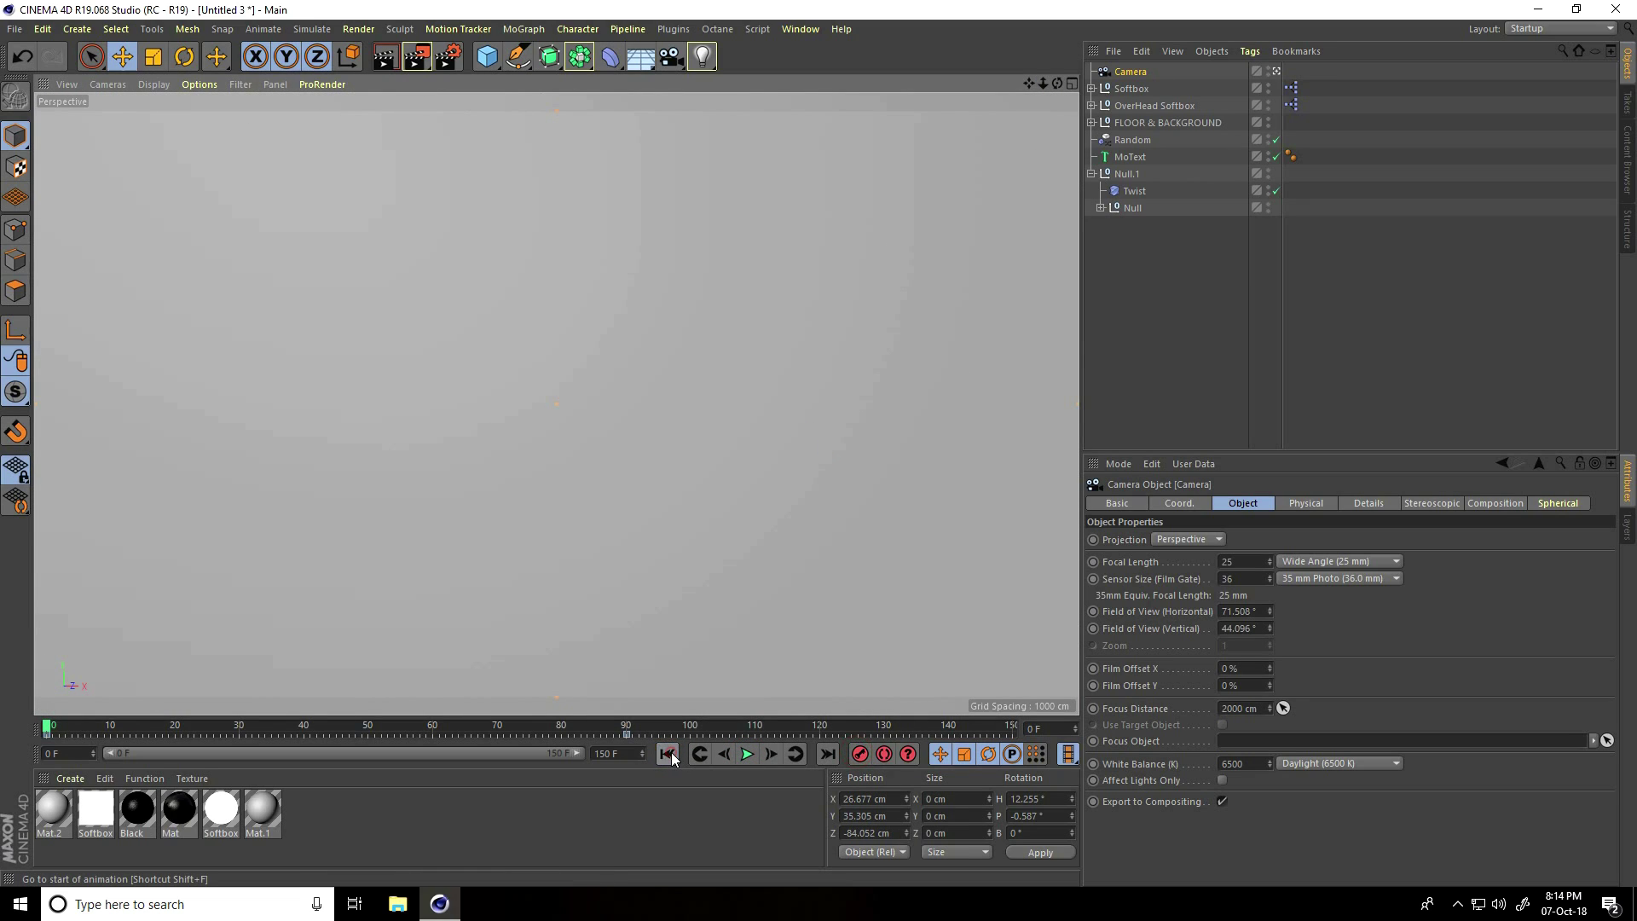
# - Preview the camera move again, return to the first frame, and leave the camera view
pyautogui.click(747, 754)
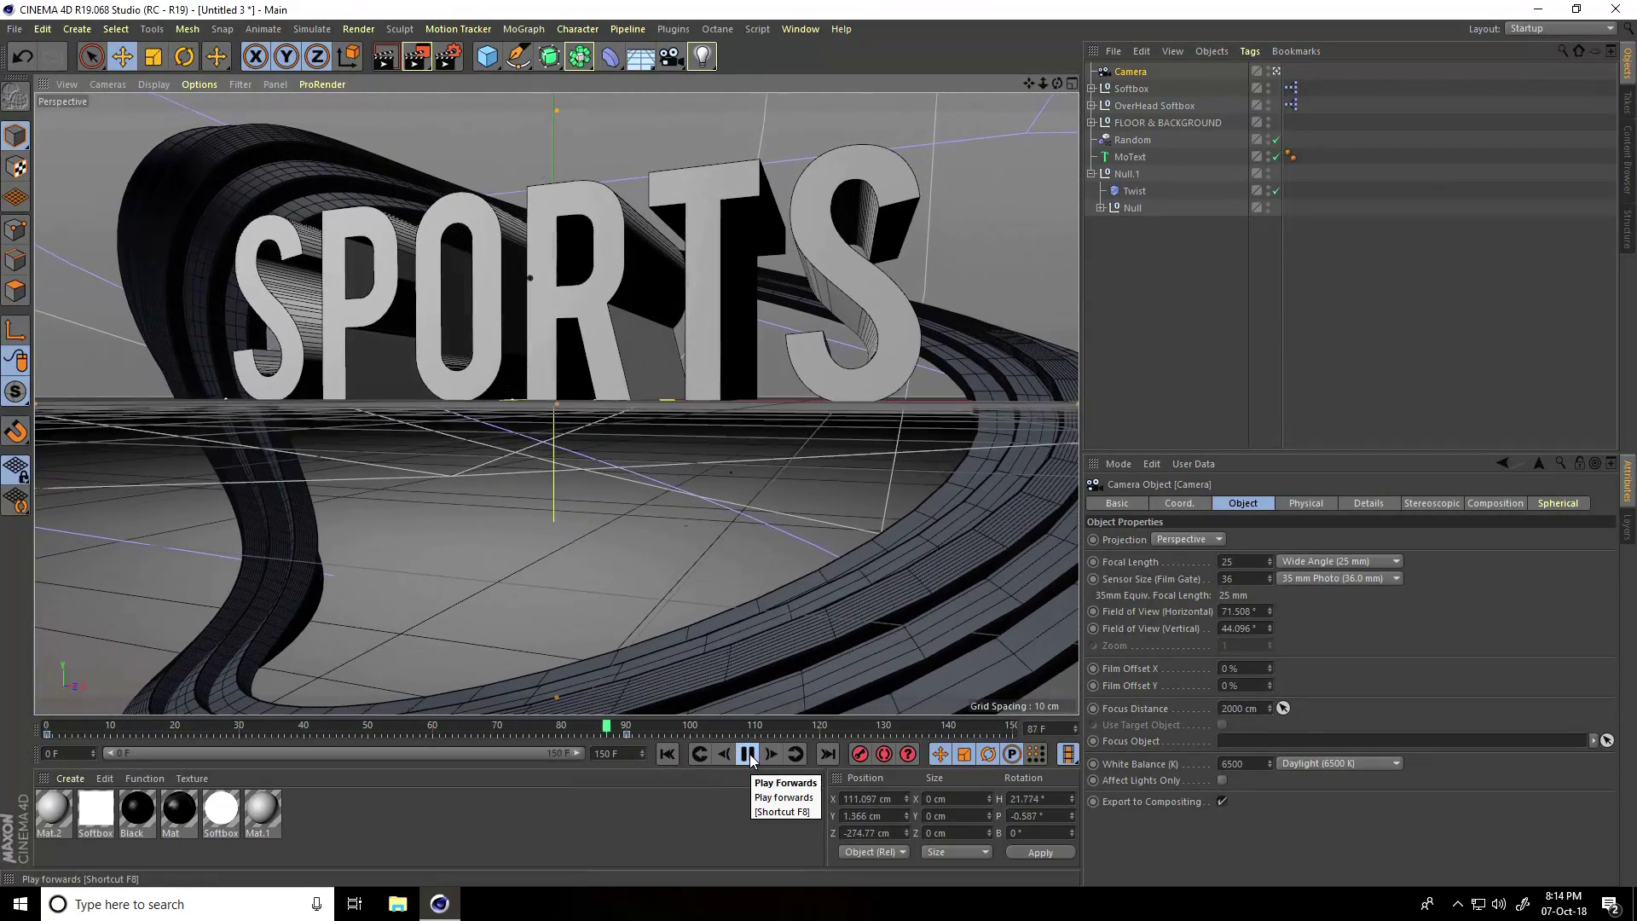
pyautogui.click(748, 754)
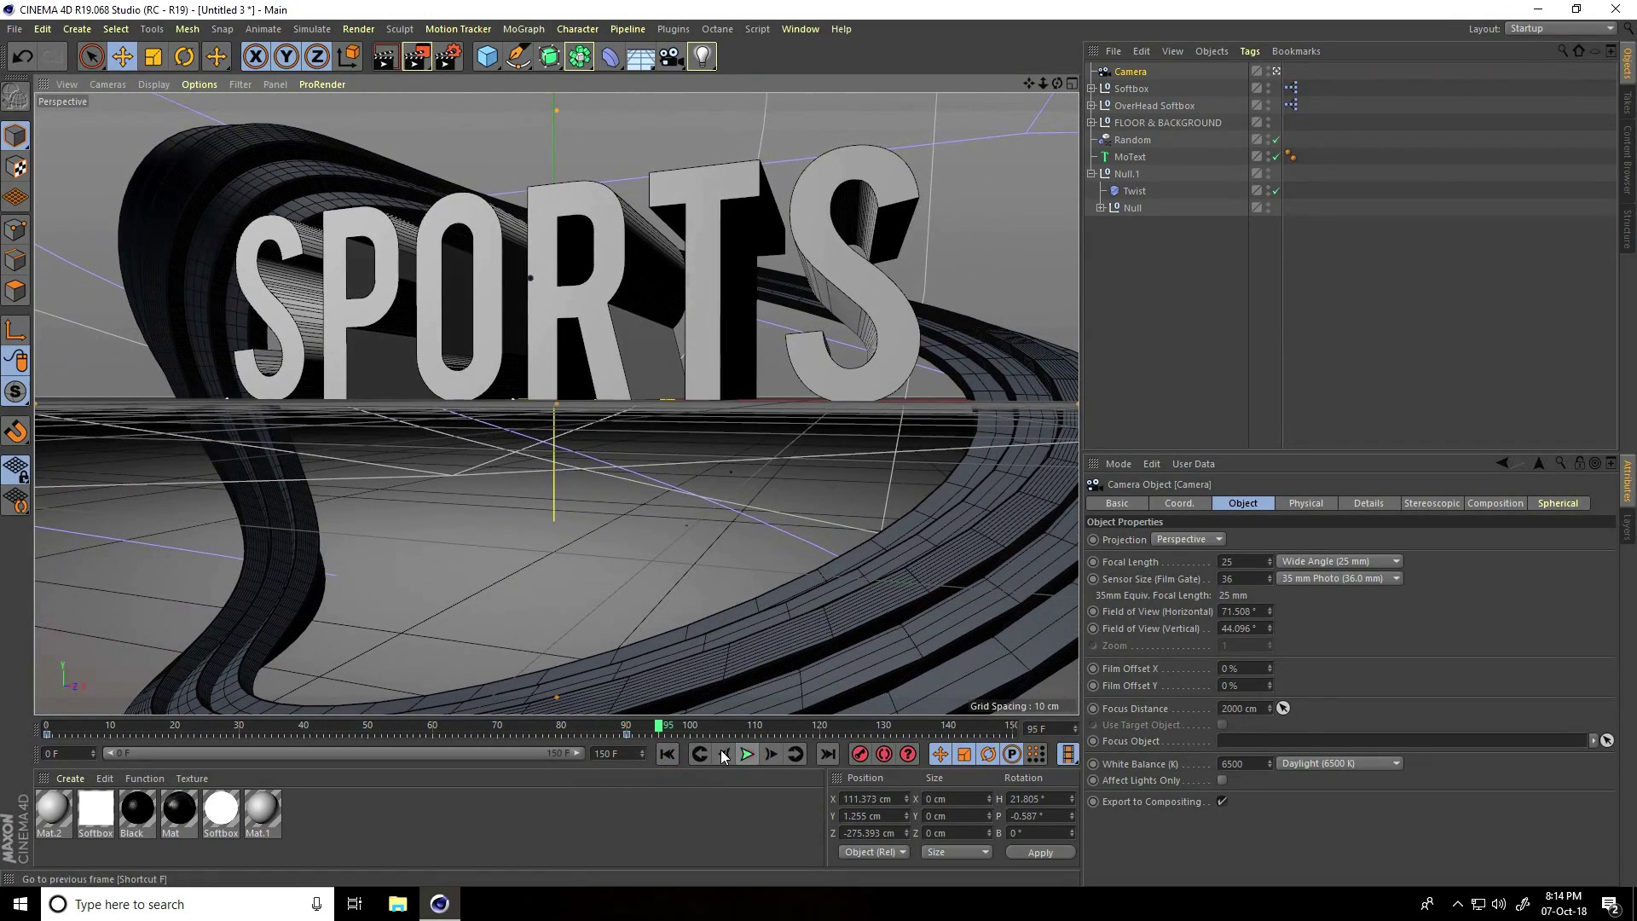
pyautogui.hotkey('shift', 'f')
pyautogui.click(746, 754)
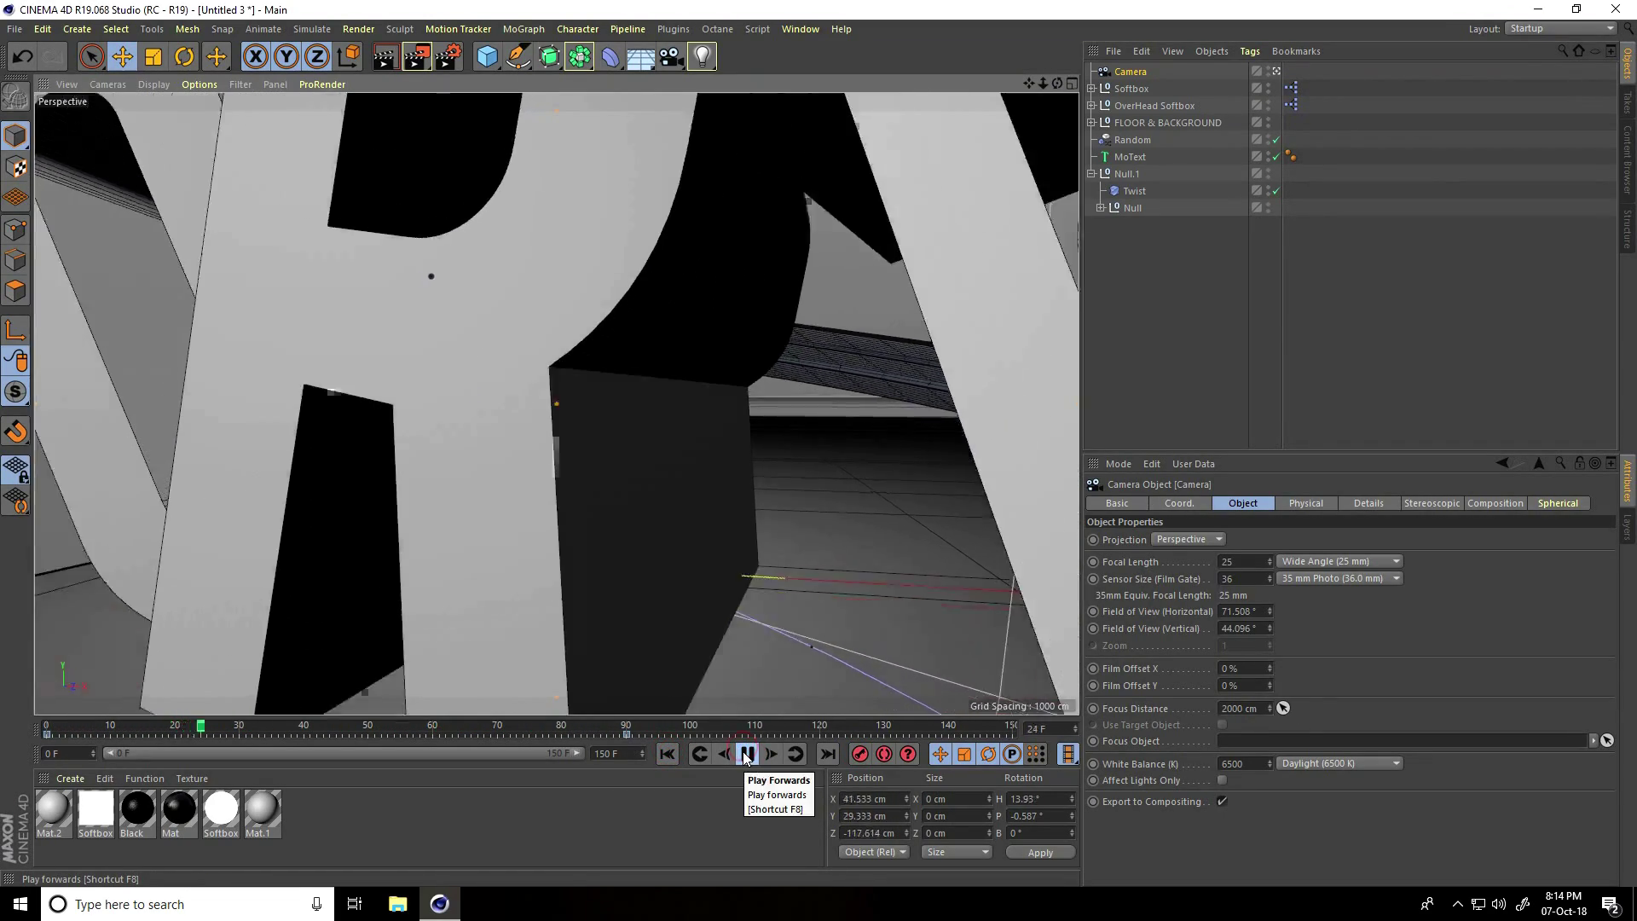
pyautogui.click(746, 755)
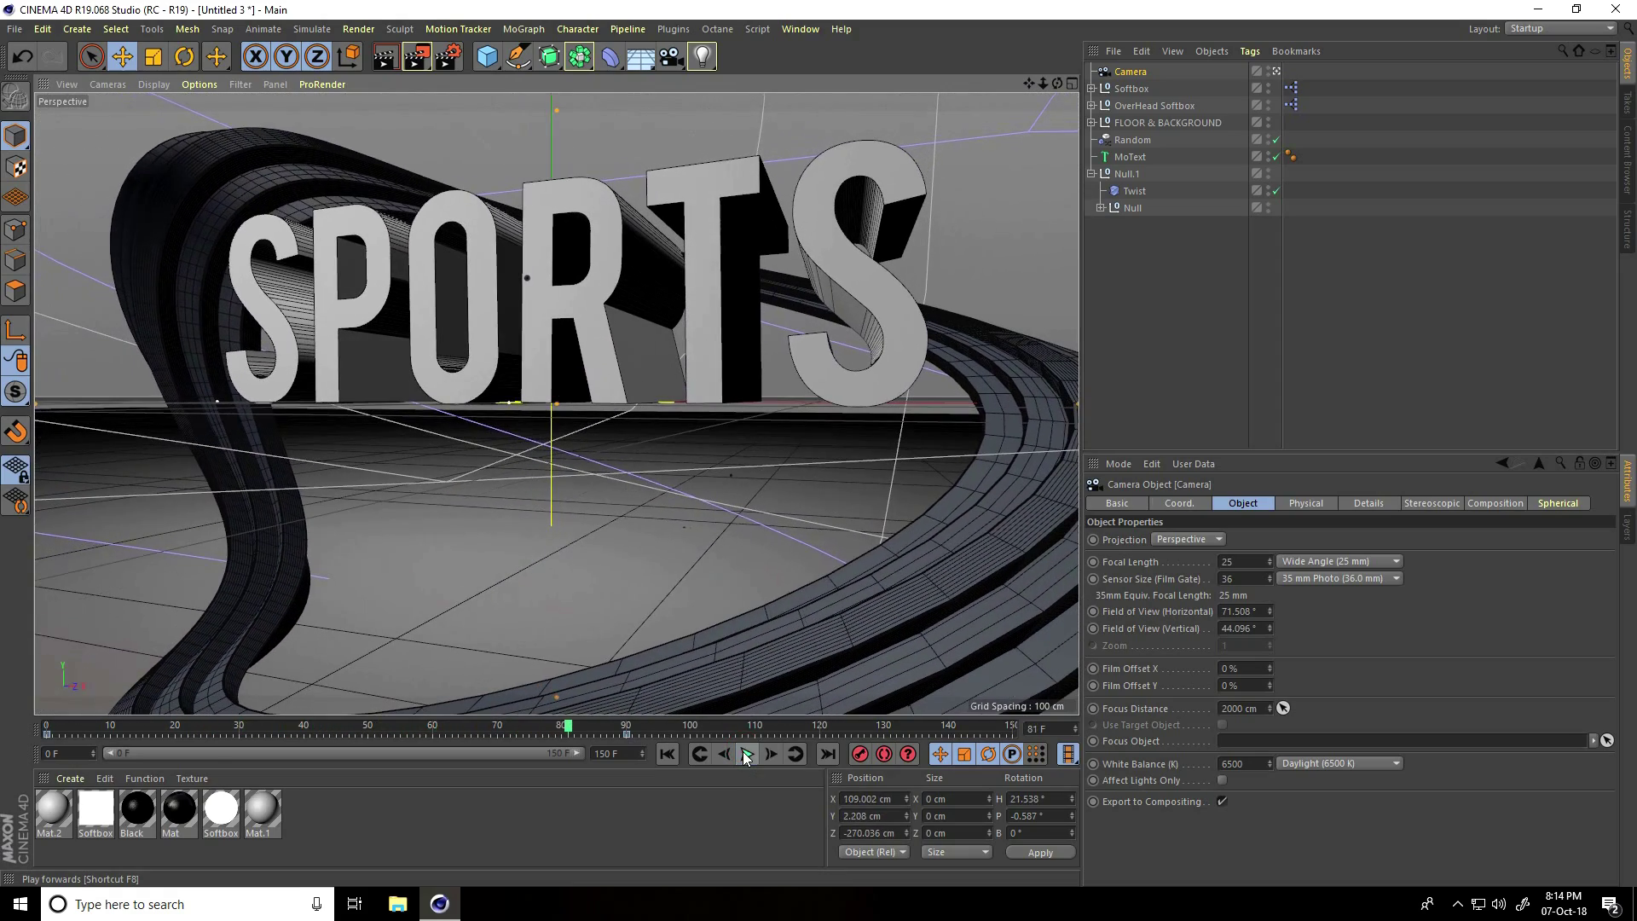
pyautogui.click(666, 753)
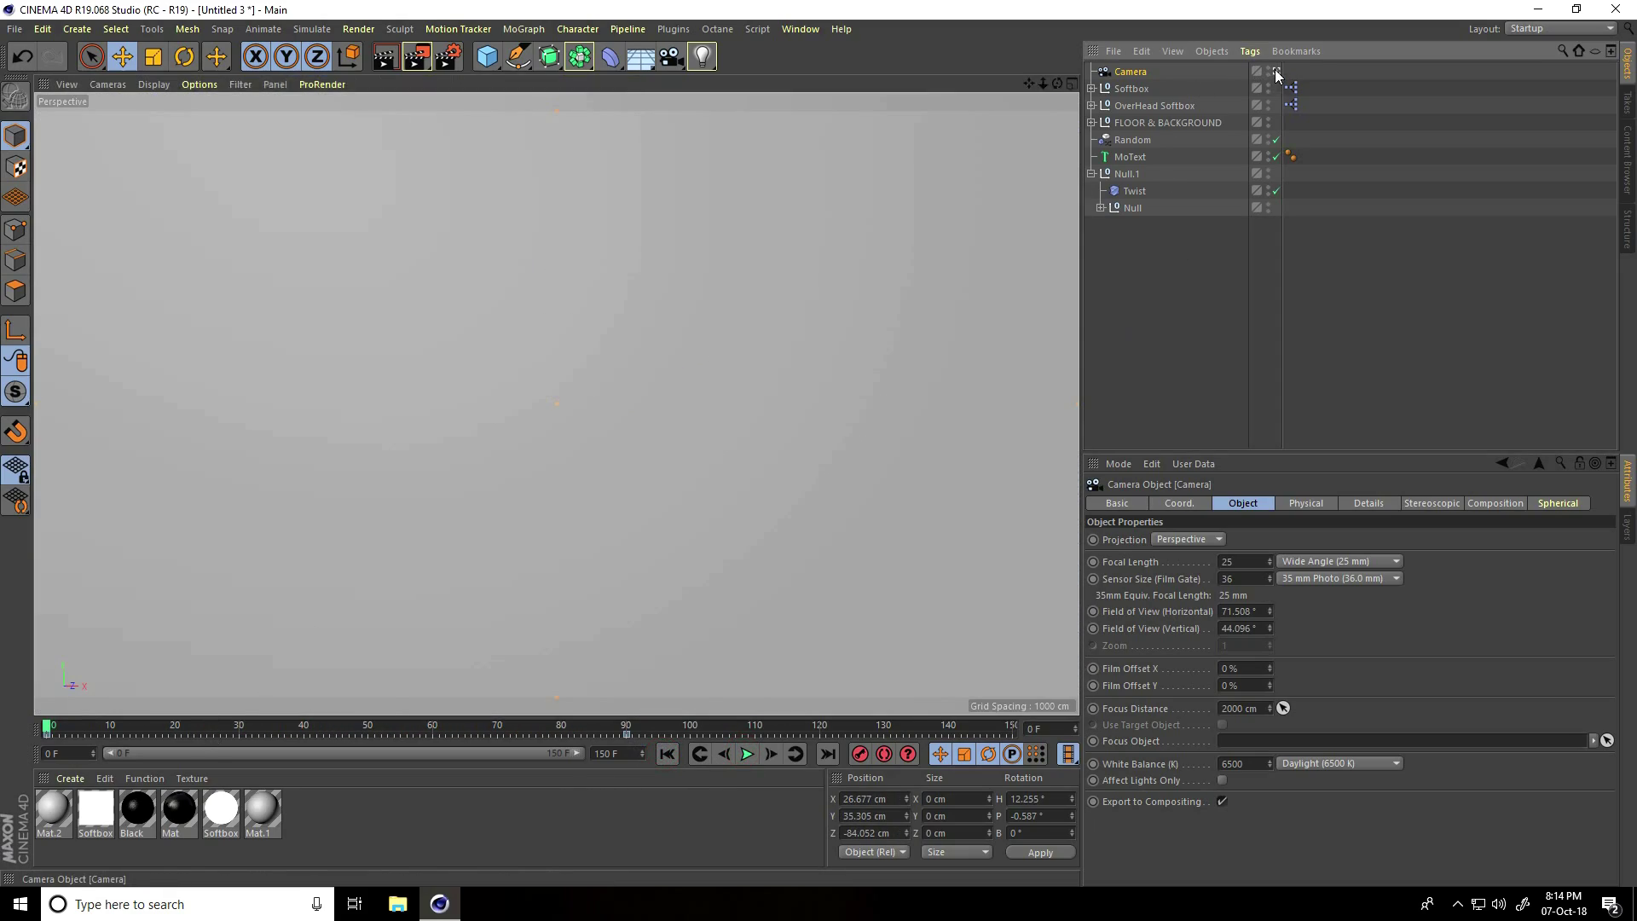
pyautogui.click(1277, 70)
# - Bank the camera to -90° at frame 0, key it, and view through it again
pyautogui.keyDown('alt'); pyautogui.moveTo(708, 355); pyautogui.dragTo(536, 379); pyautogui.keyUp('alt')
pyautogui.scroll(6, 535, 380)
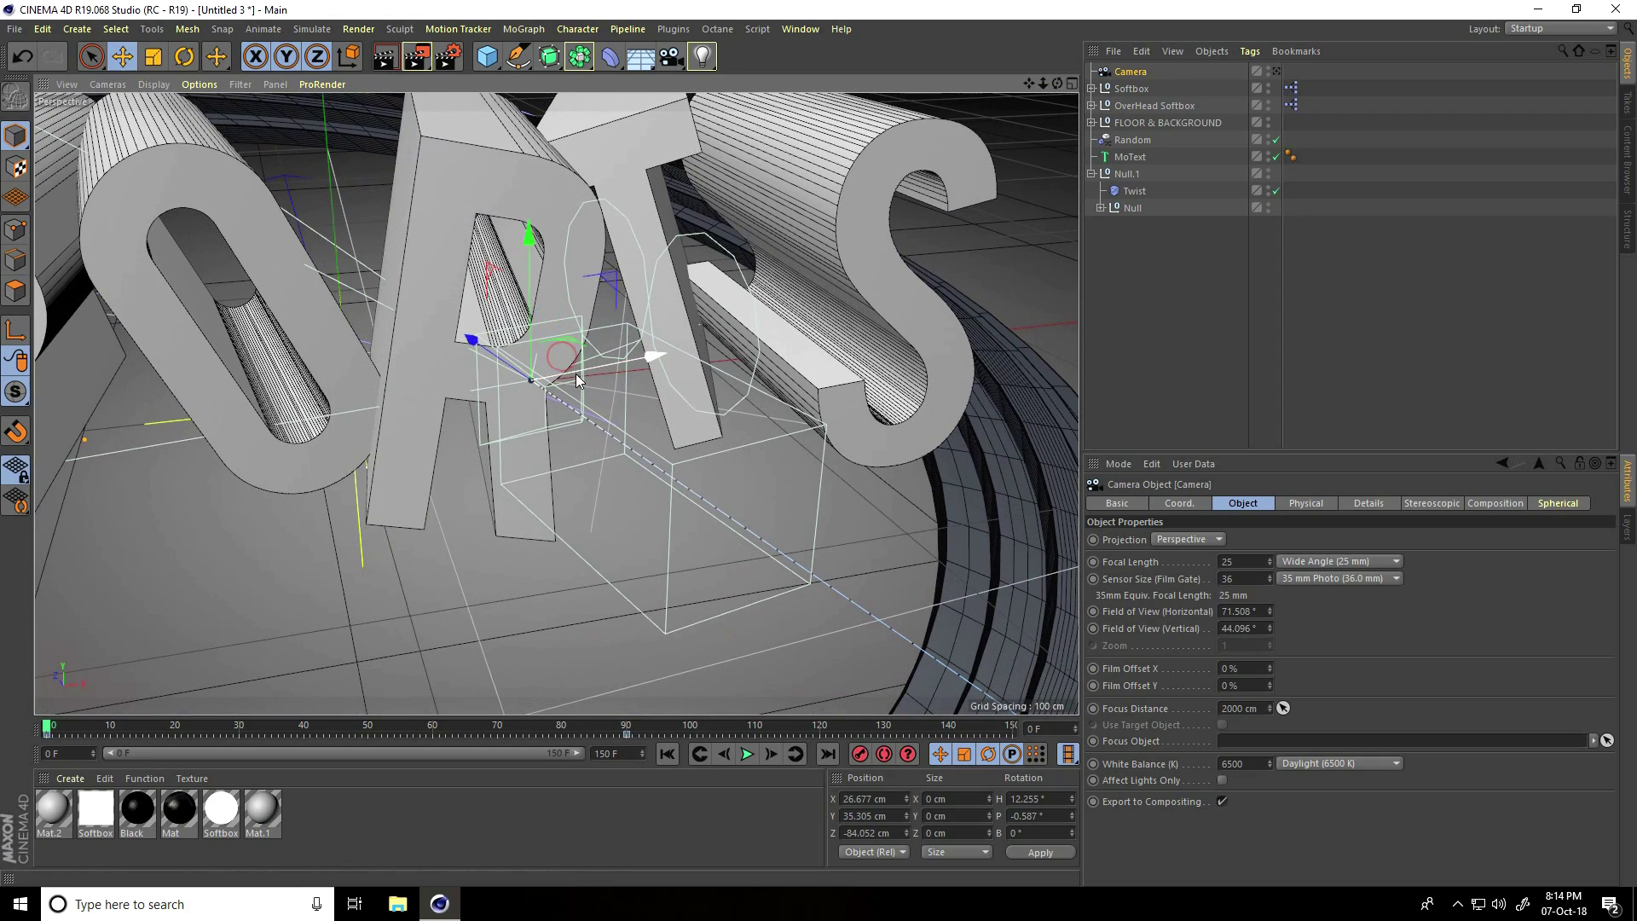
pyautogui.click(184, 56)
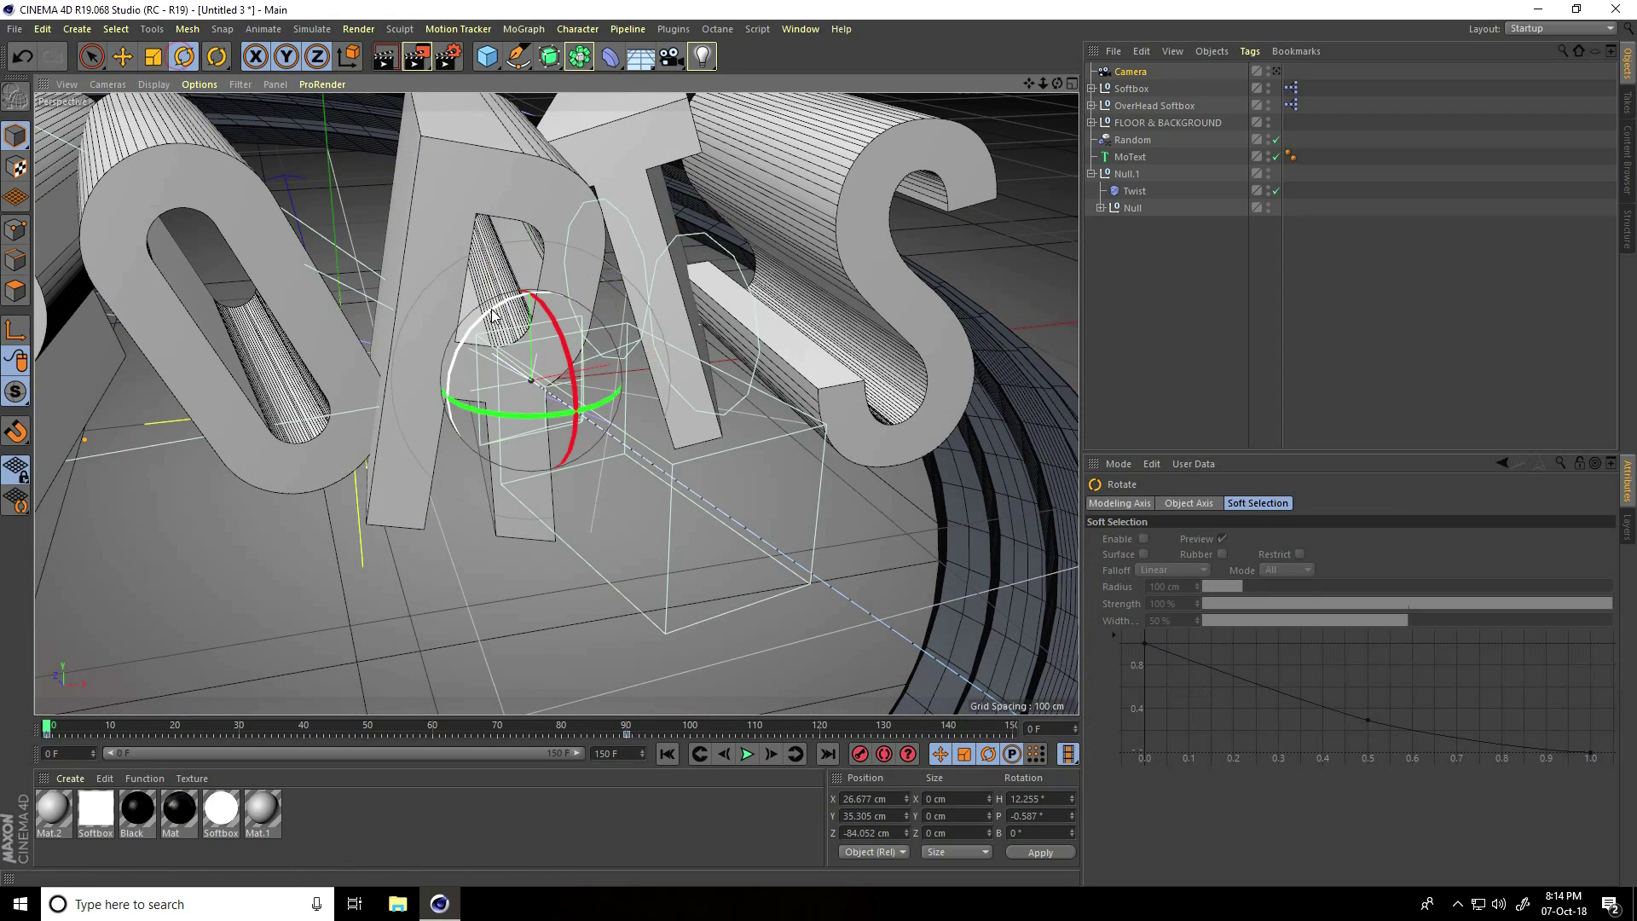
pyautogui.moveTo(484, 307); pyautogui.dragTo(441, 452)
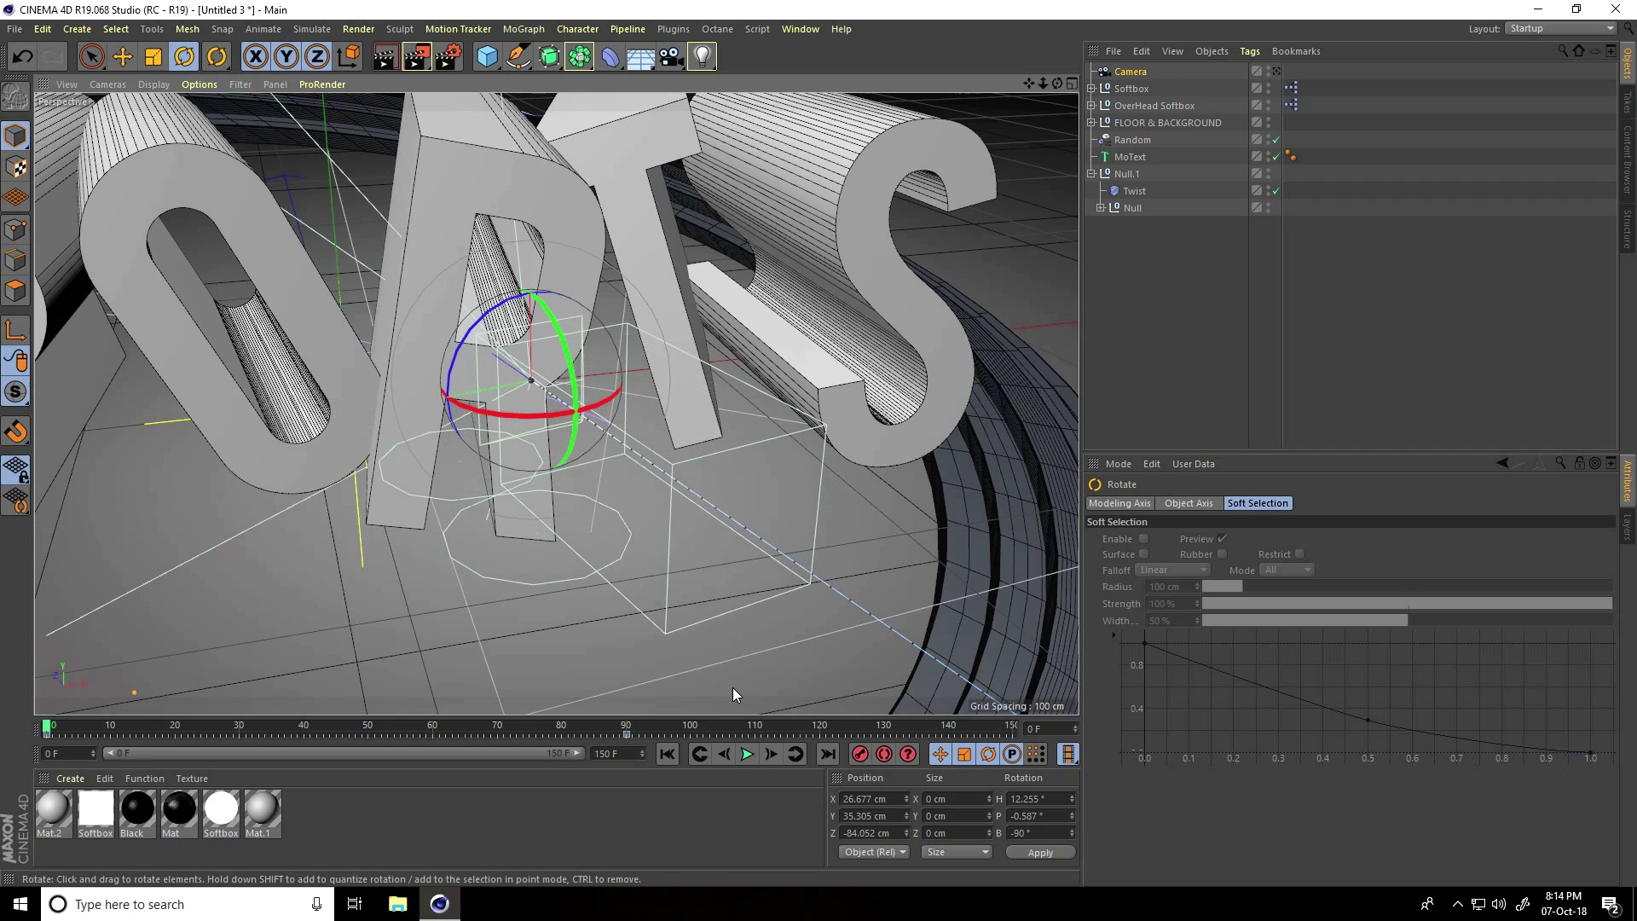
pyautogui.click(859, 754)
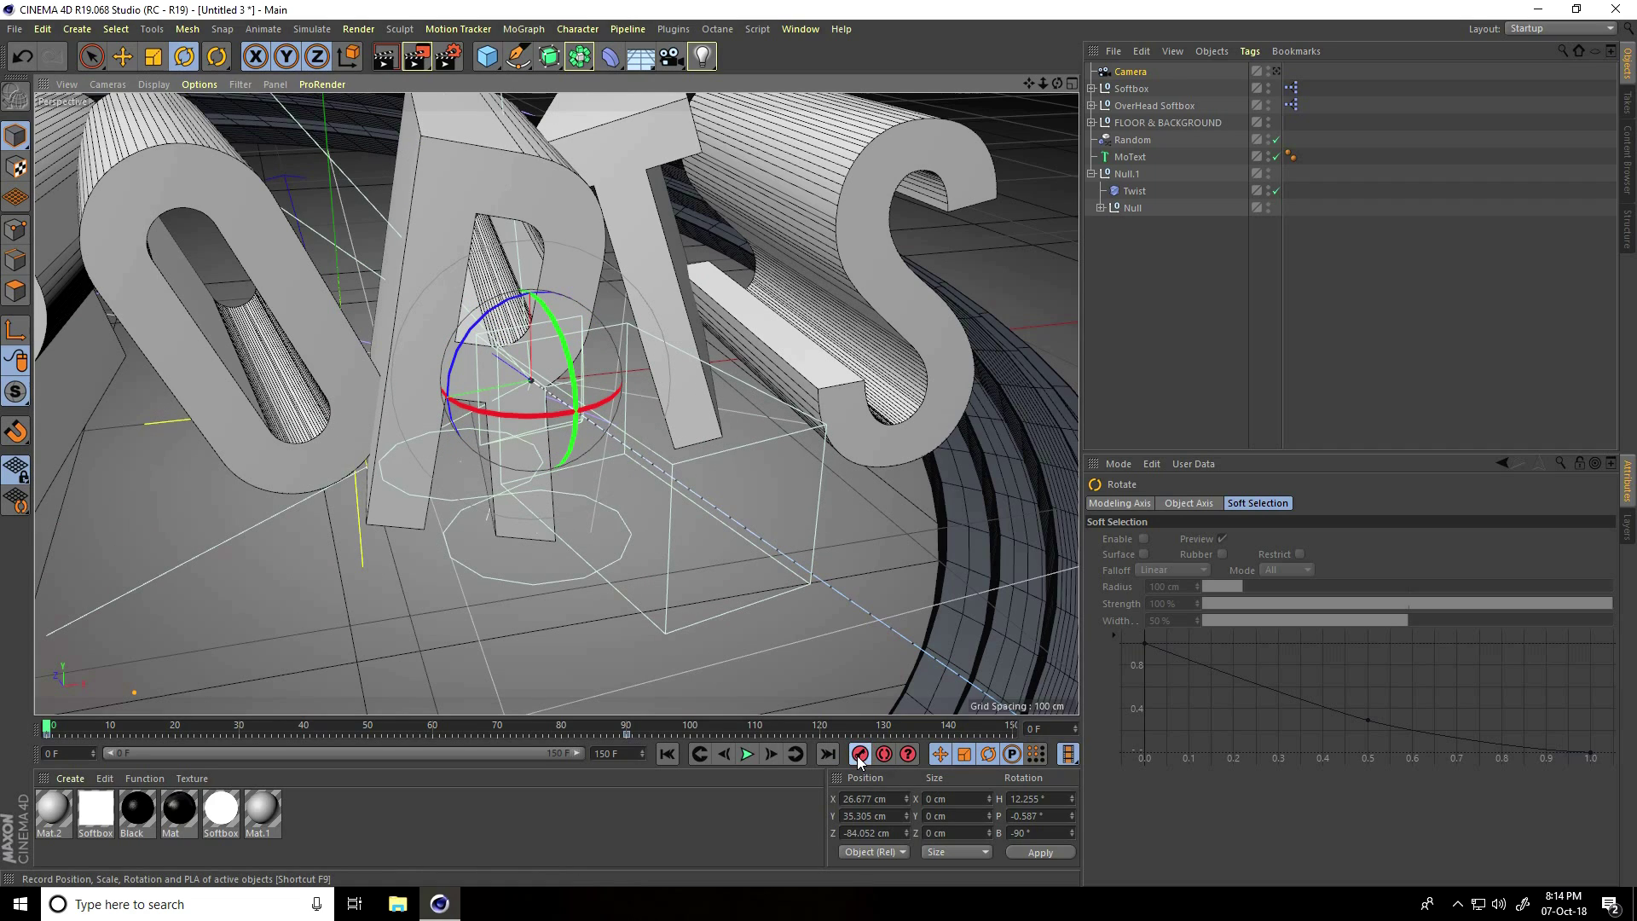
pyautogui.click(1276, 73)
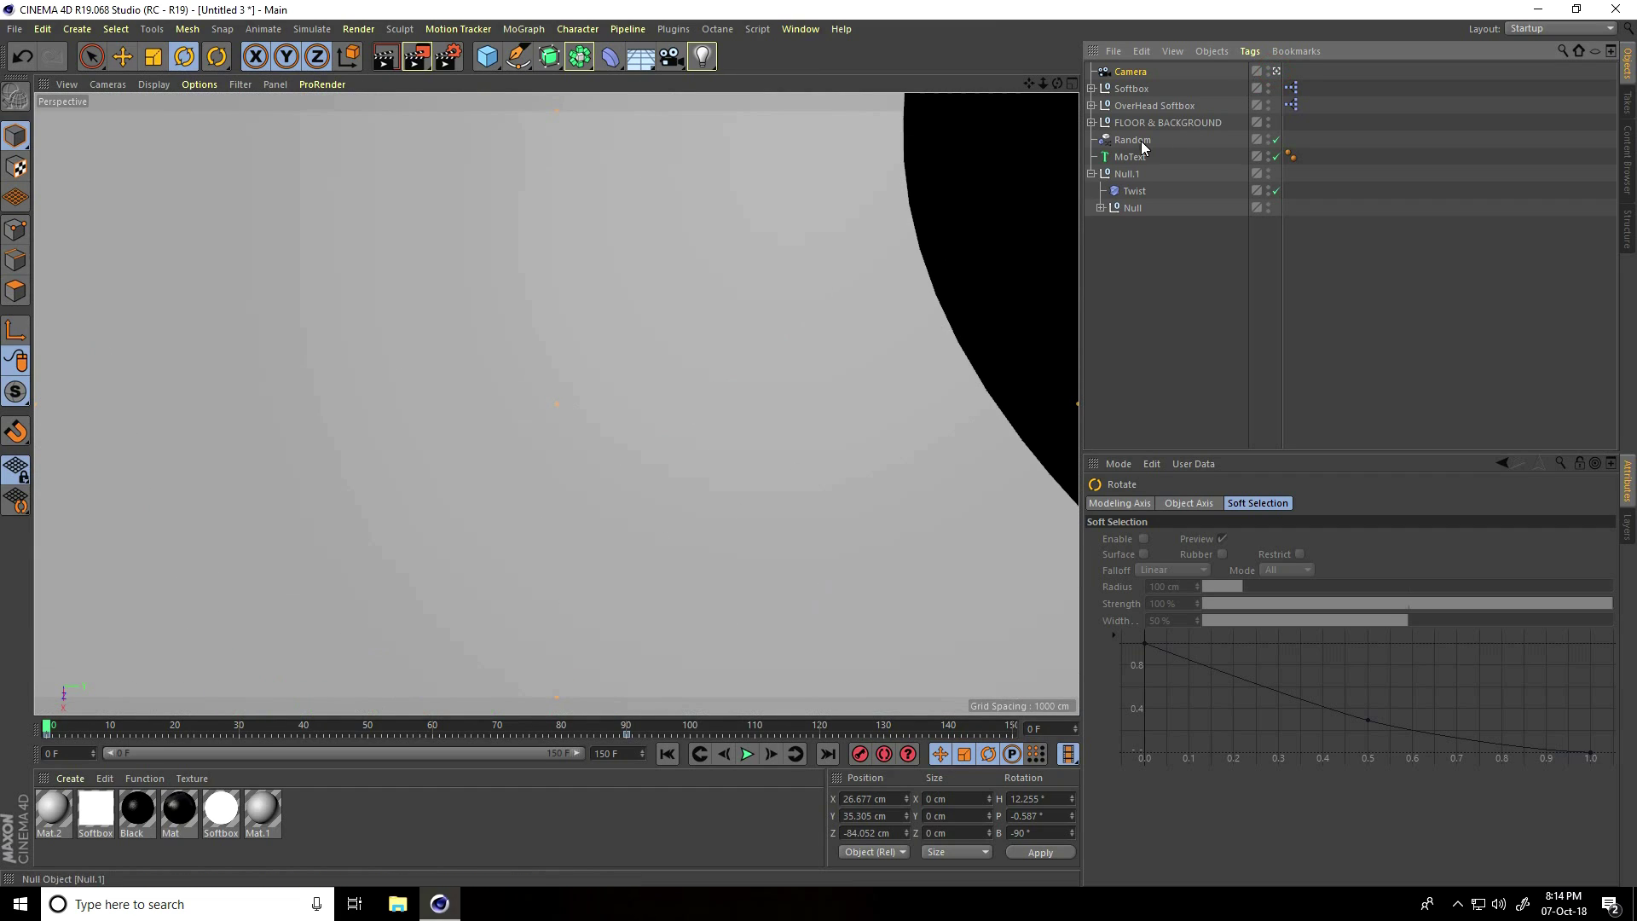
pyautogui.moveTo(1028, 82); pyautogui.dragTo(820, 450)
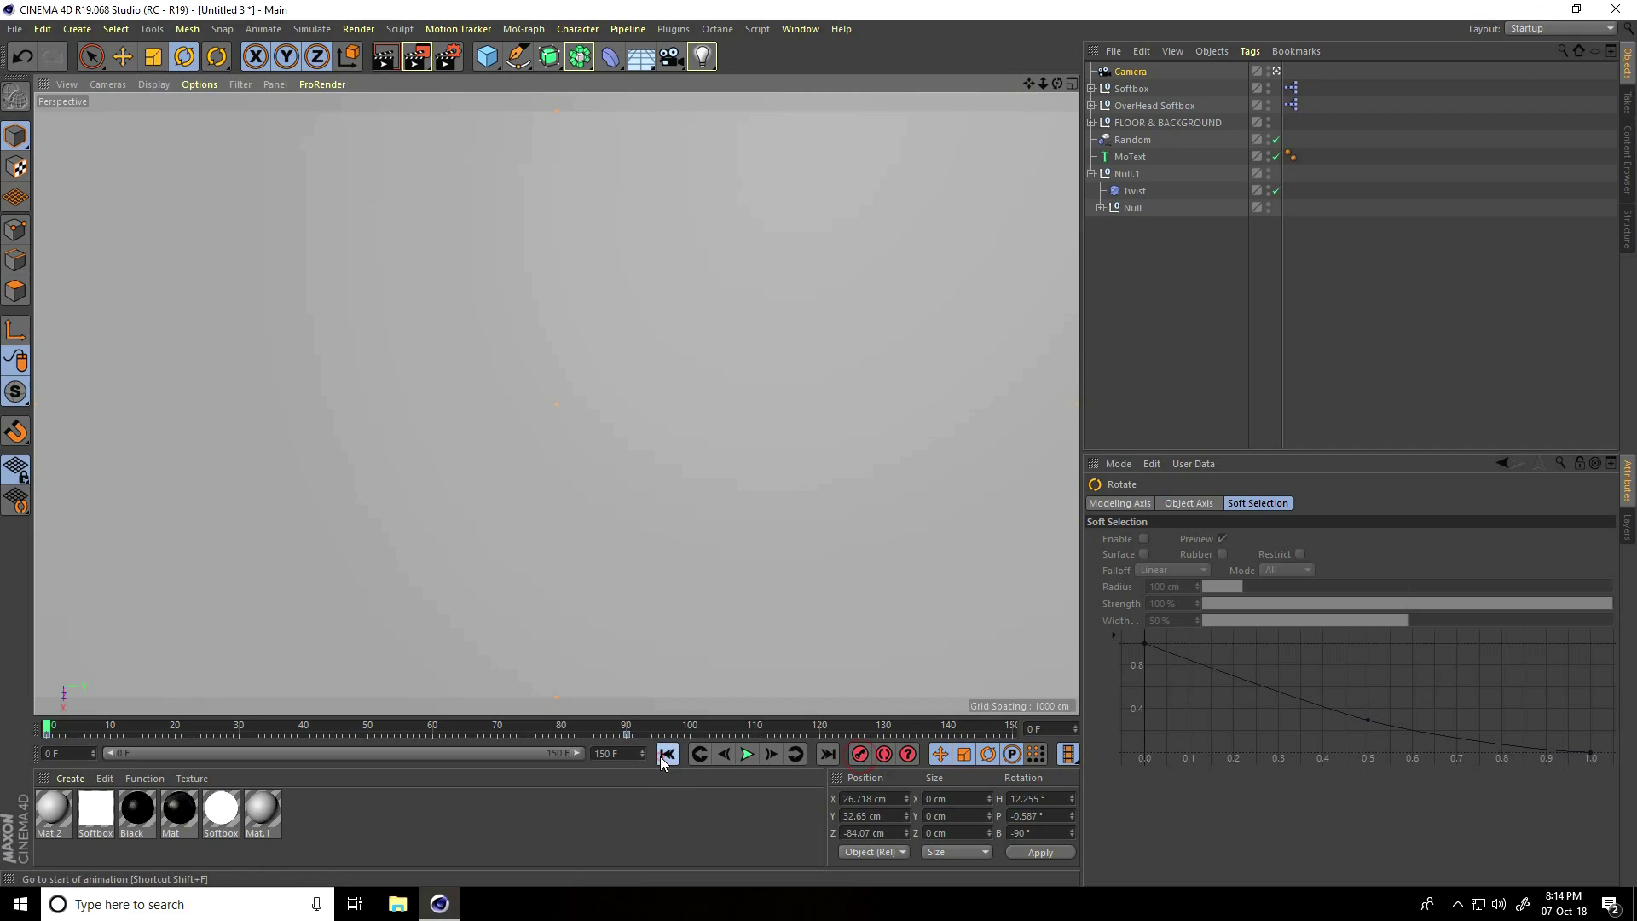
# - Play the existing camera animation from the start a few times to review it
pyautogui.click(745, 755)
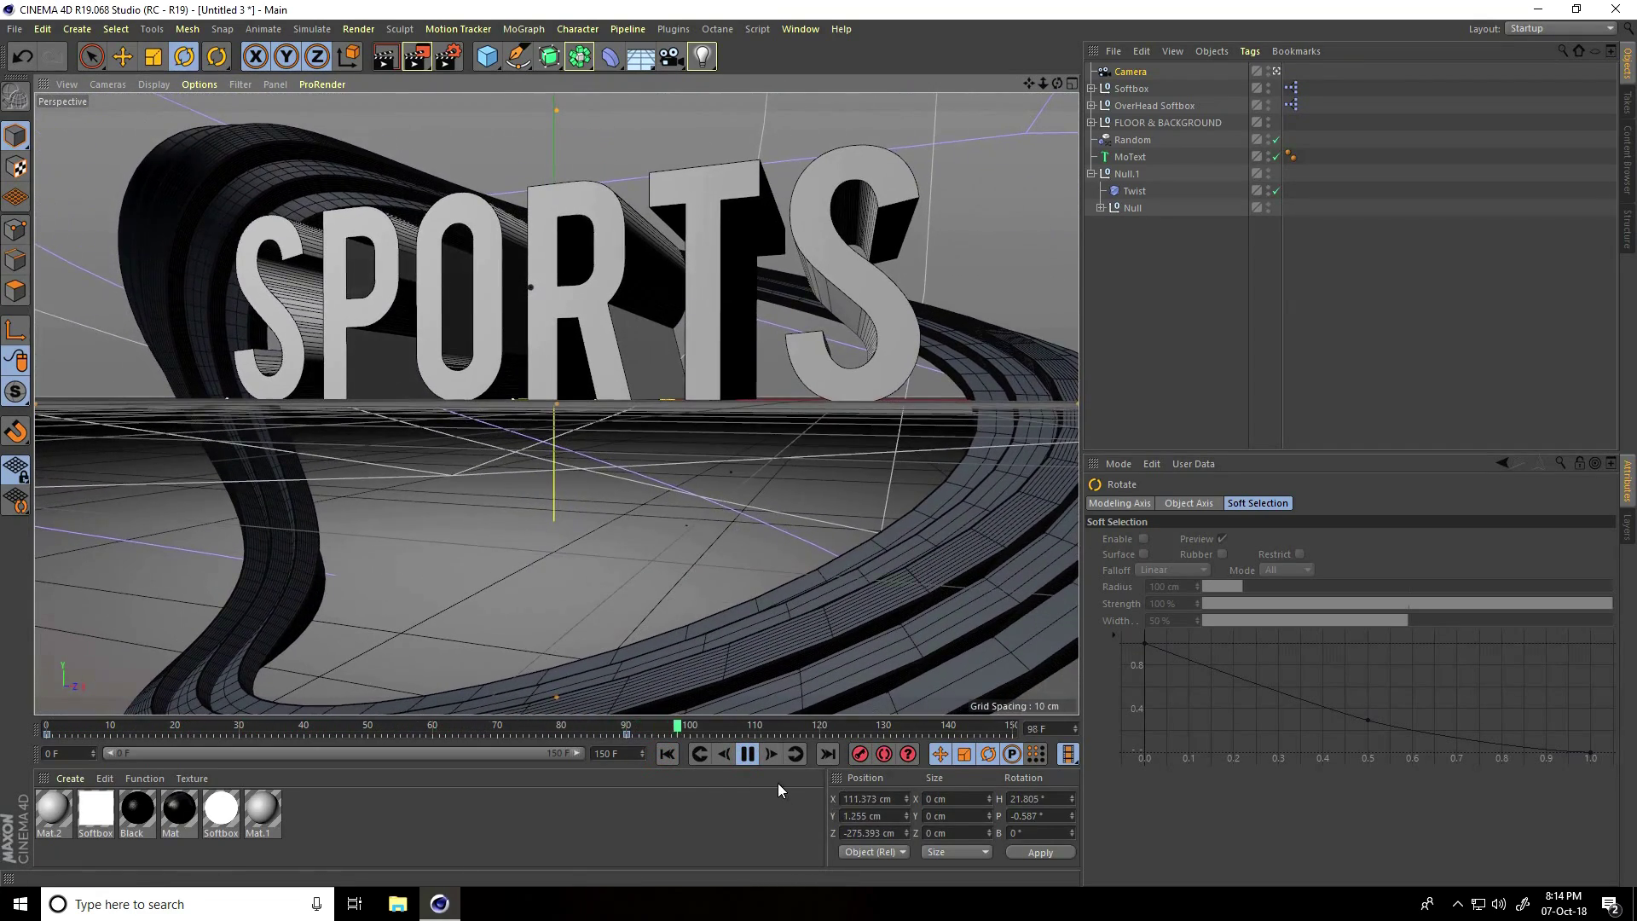
pyautogui.click(669, 753)
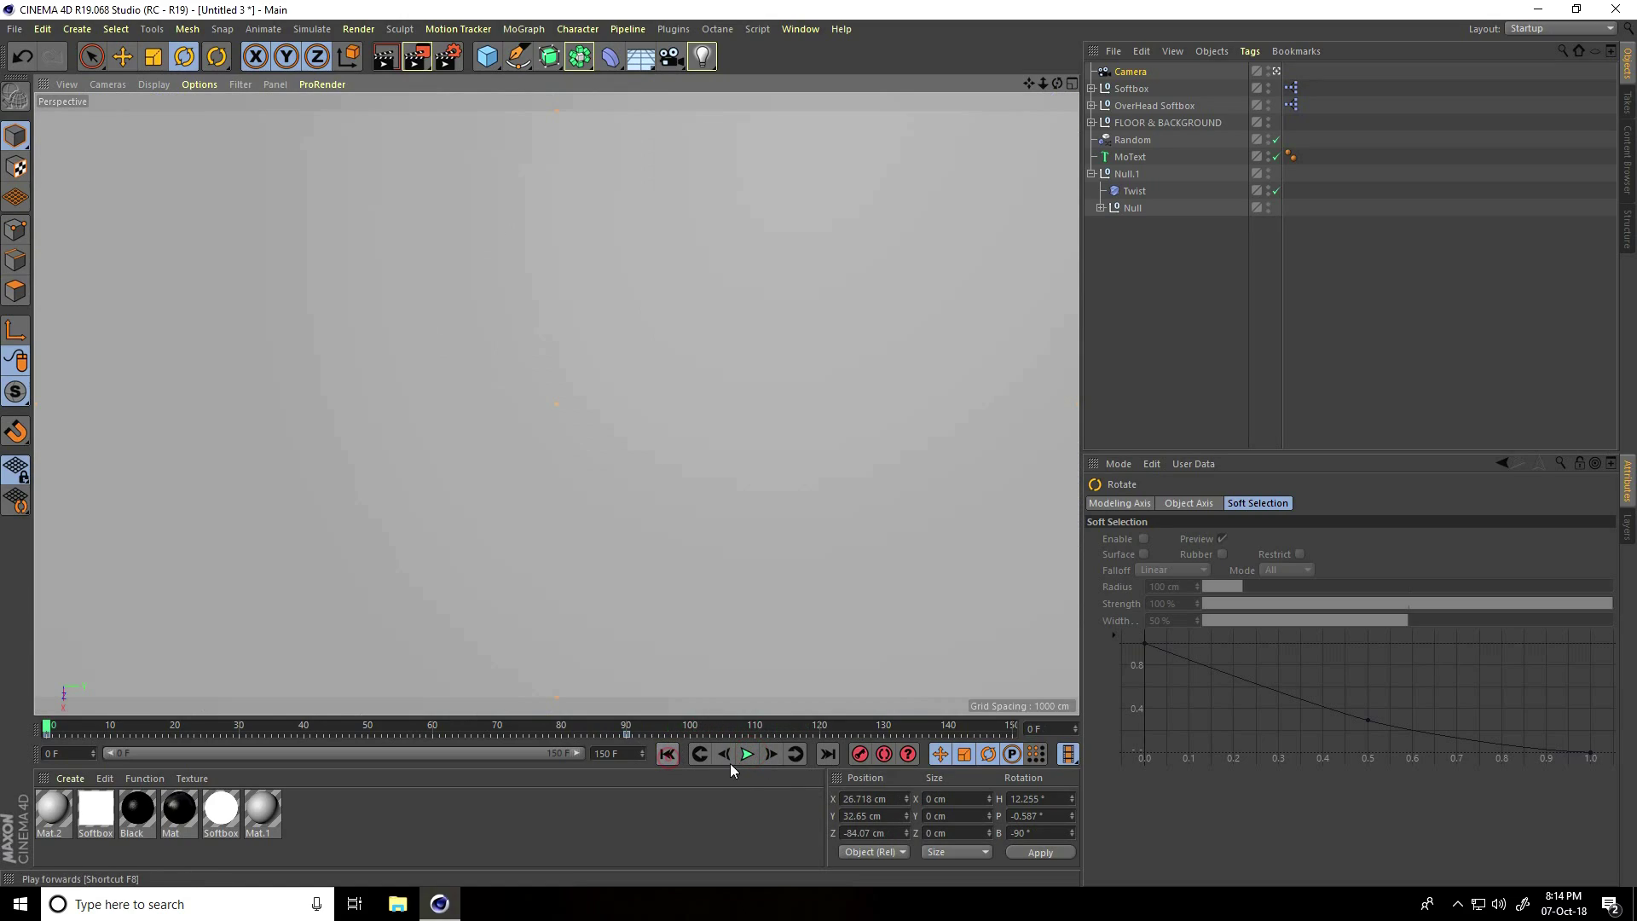
pyautogui.click(745, 755)
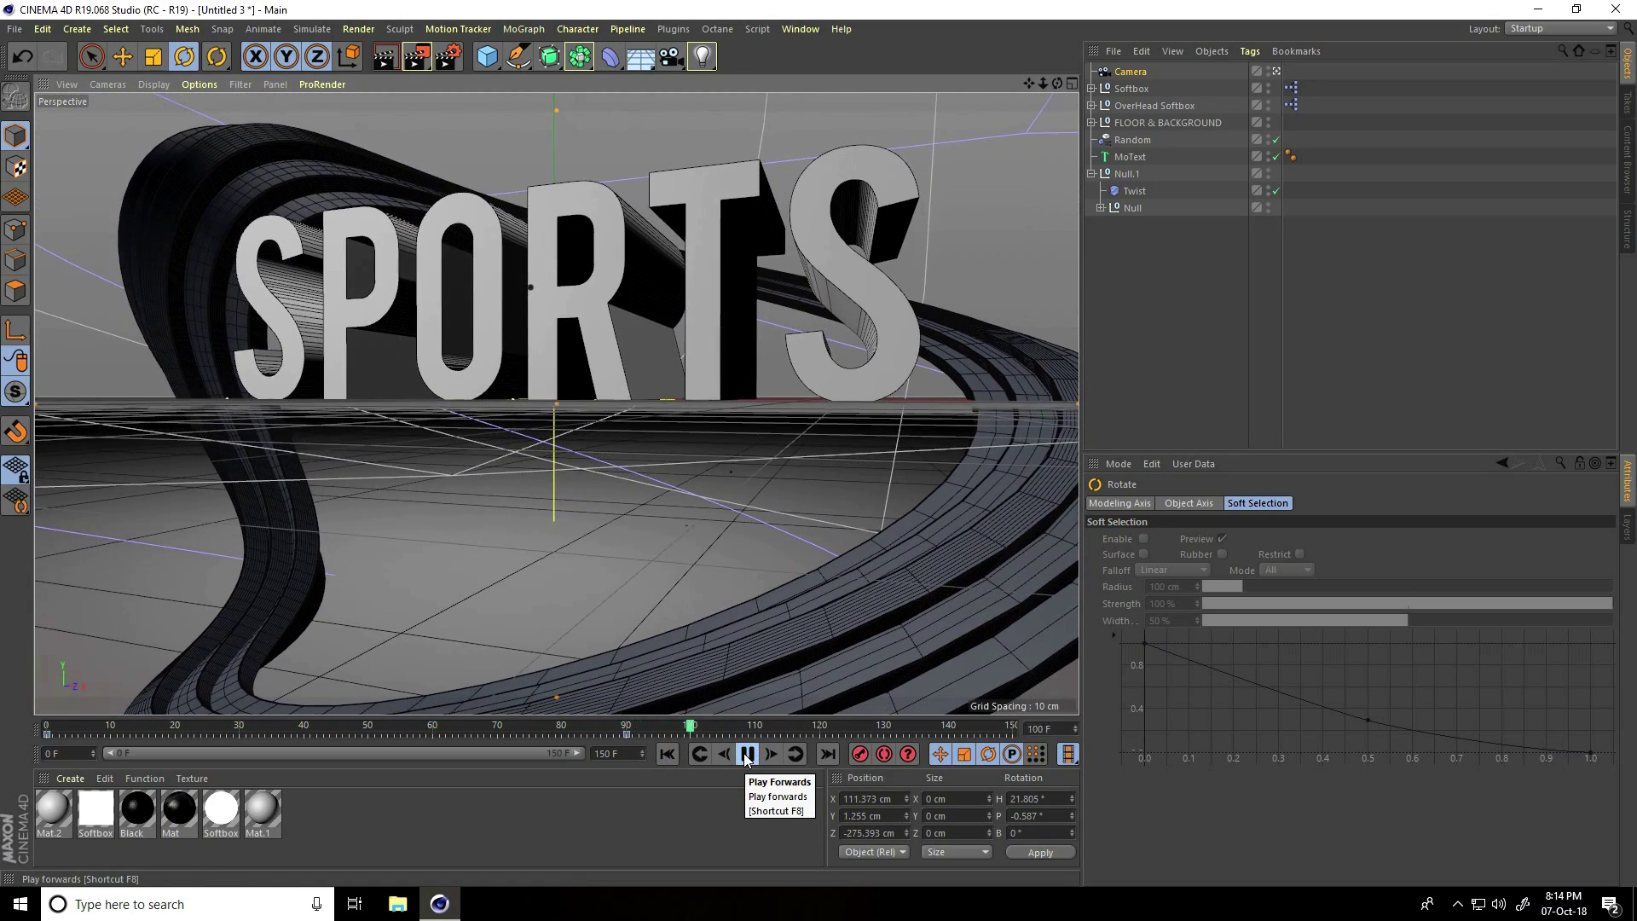
pyautogui.click(745, 754)
pyautogui.click(668, 755)
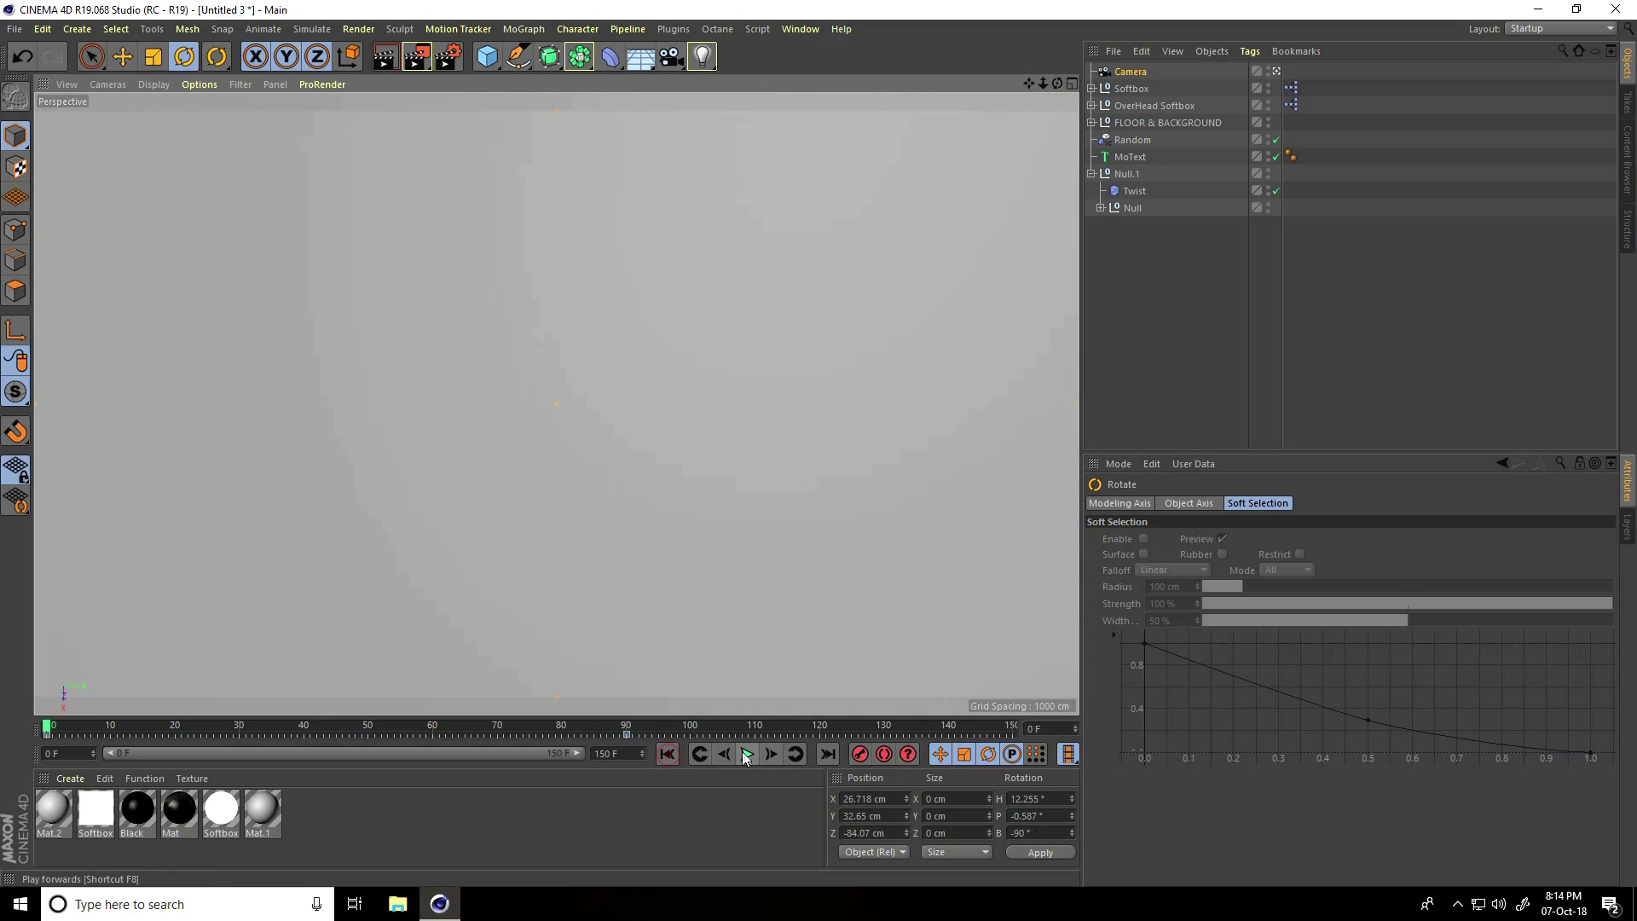
pyautogui.click(746, 755)
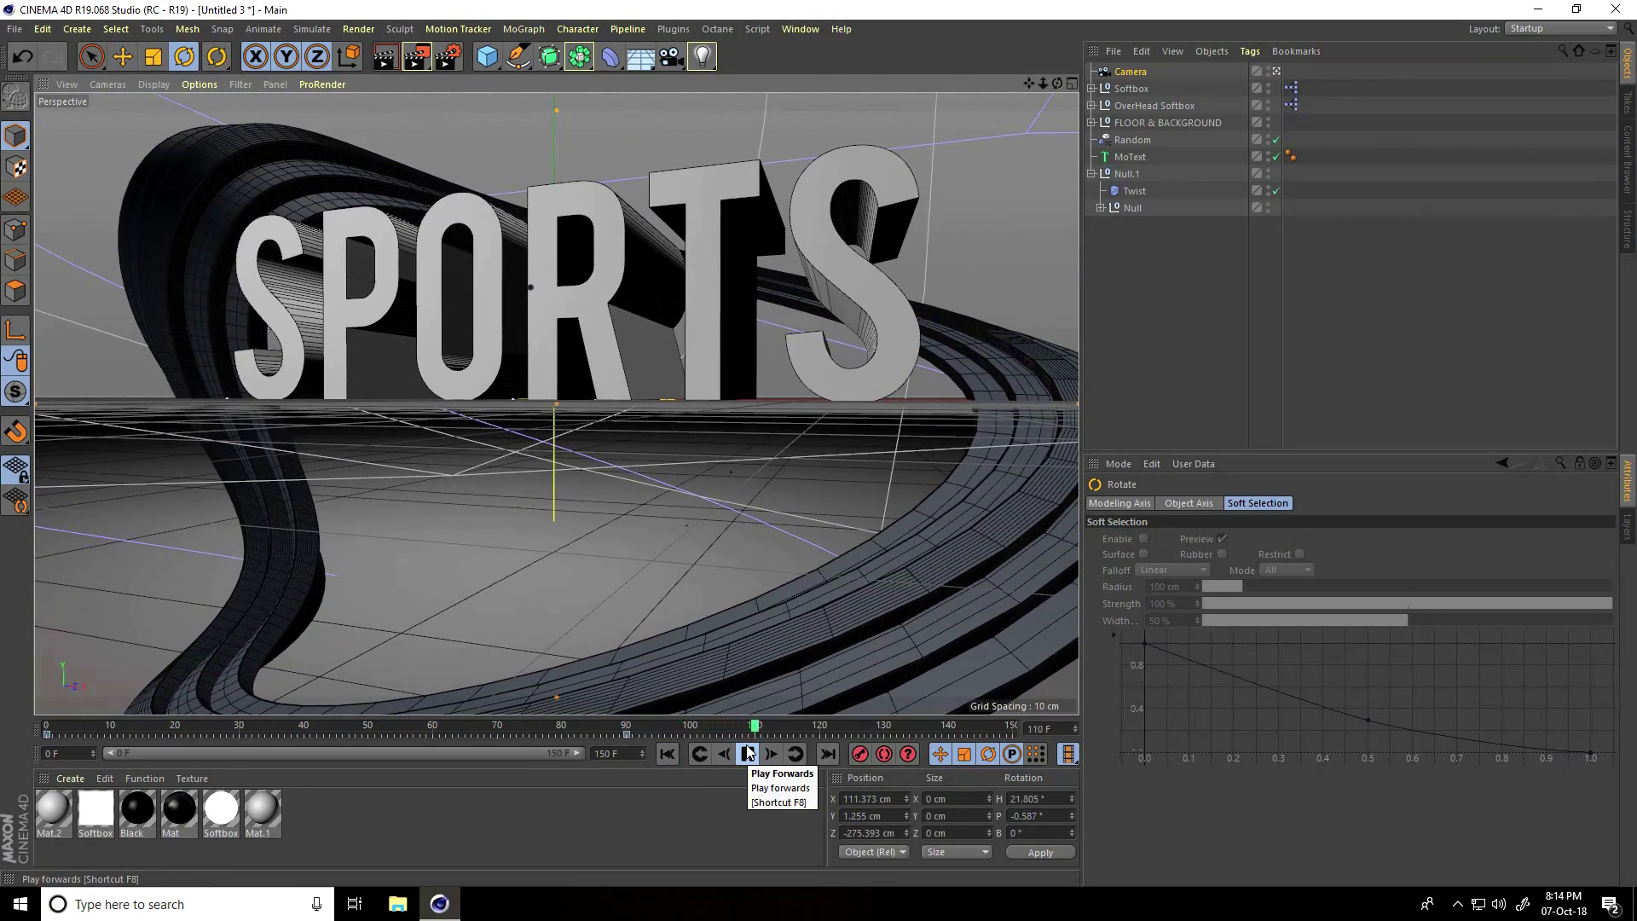
pyautogui.click(747, 753)
# - Key the camera at frame 120 with a dolly move toward SPORTS, then replay
pyautogui.moveTo(802, 733); pyautogui.dragTo(821, 736)
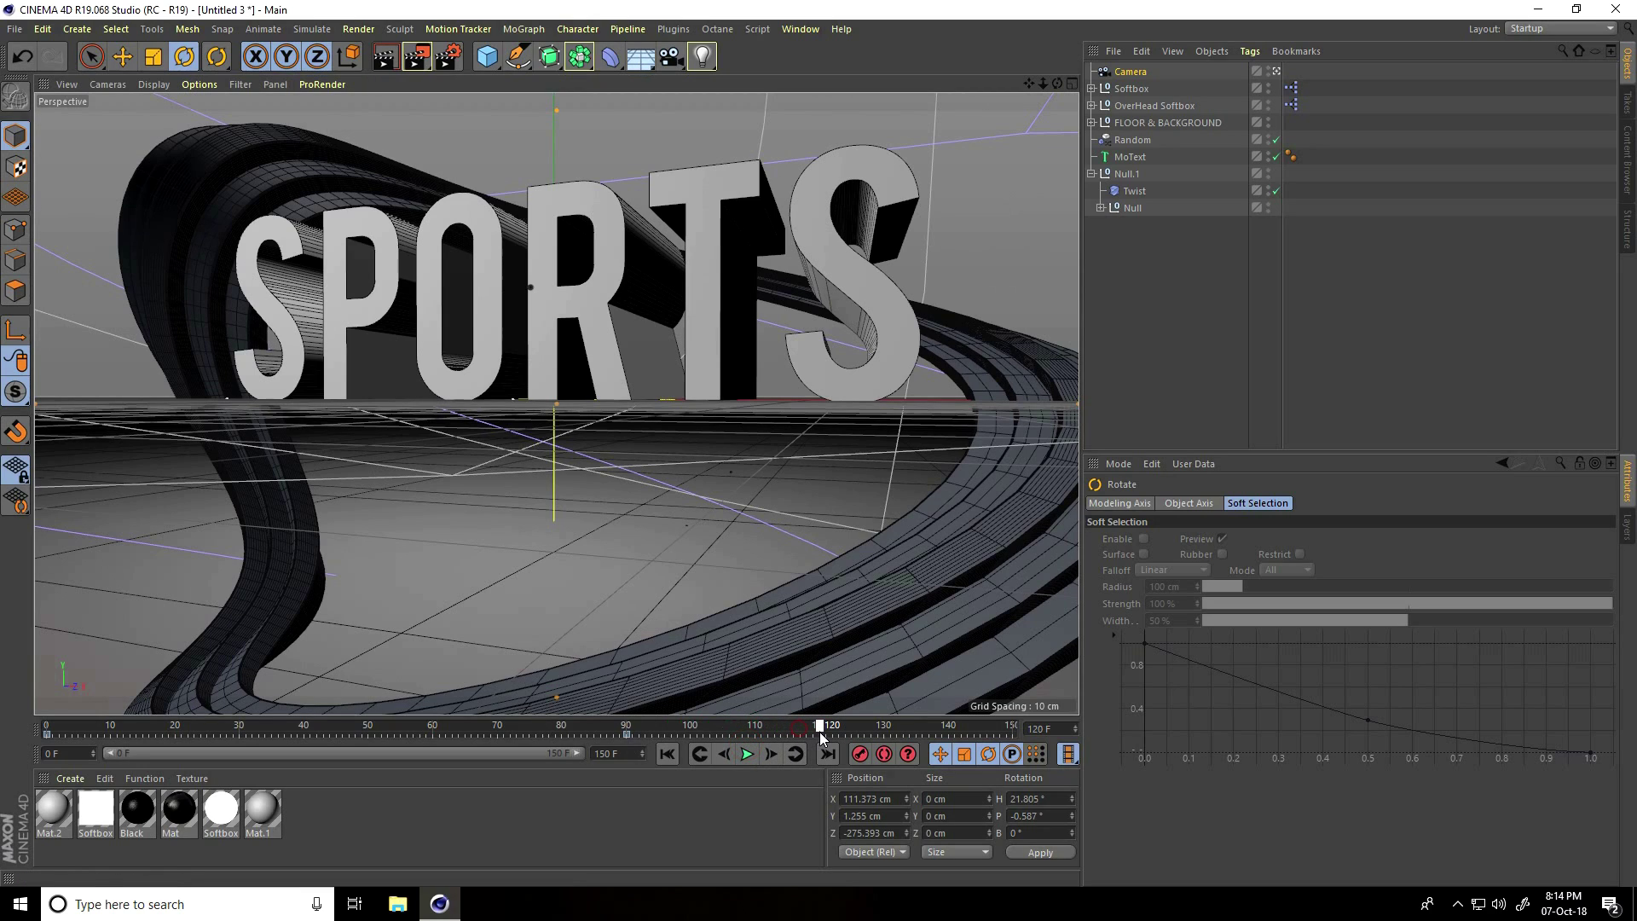
pyautogui.click(860, 755)
pyautogui.moveTo(1041, 81); pyautogui.dragTo(818, 444)
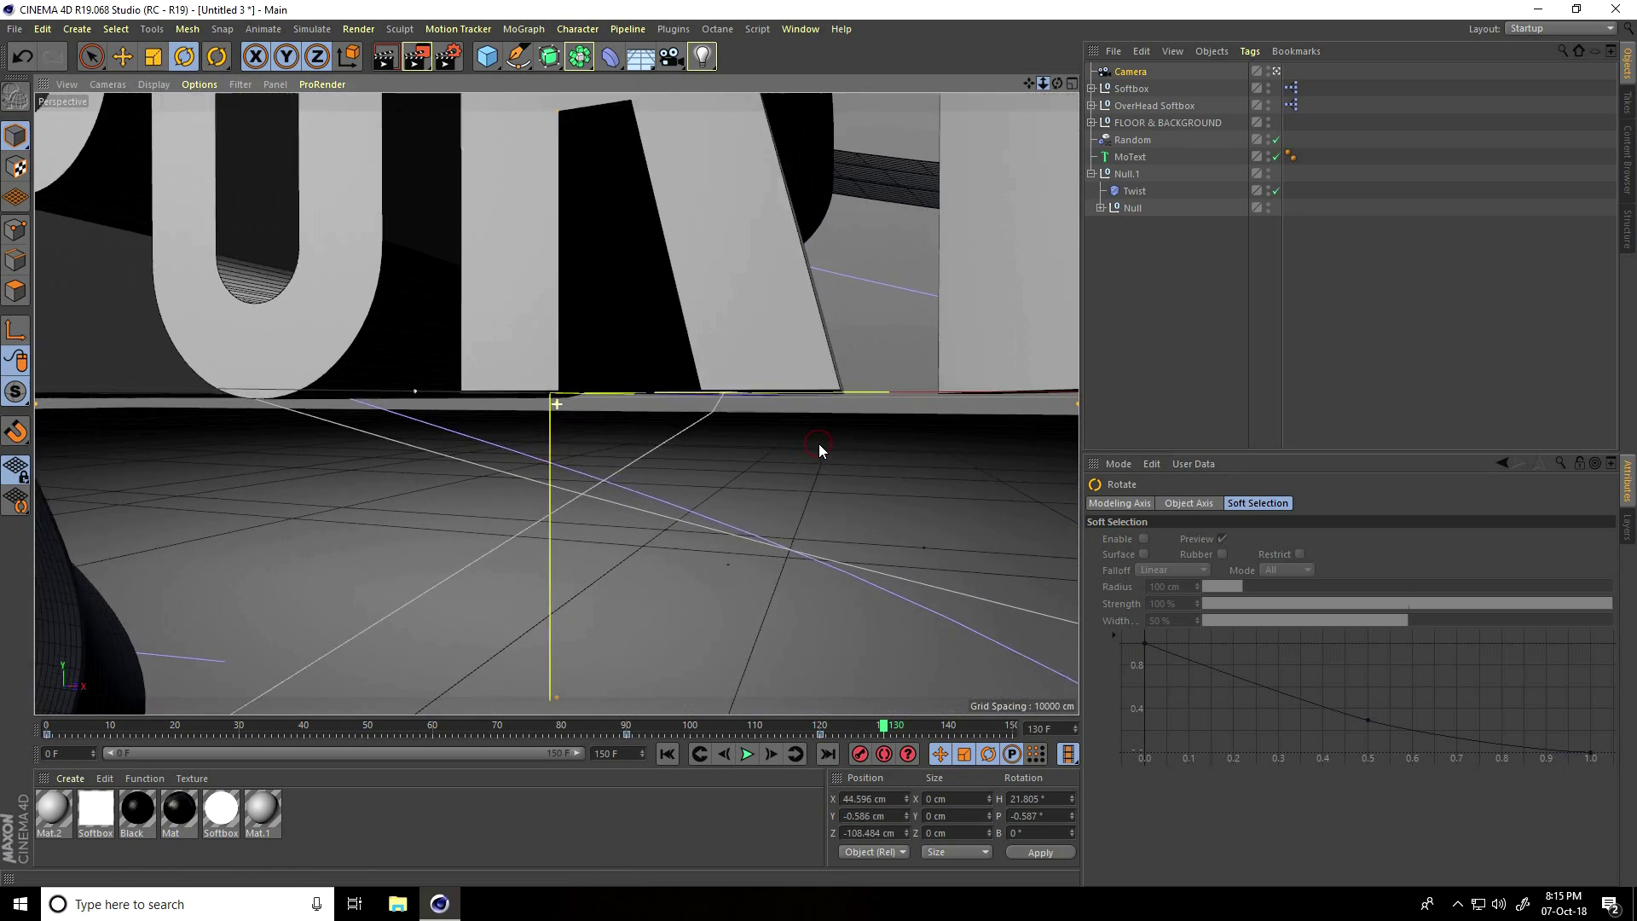
pyautogui.moveTo(1040, 82); pyautogui.dragTo(819, 444)
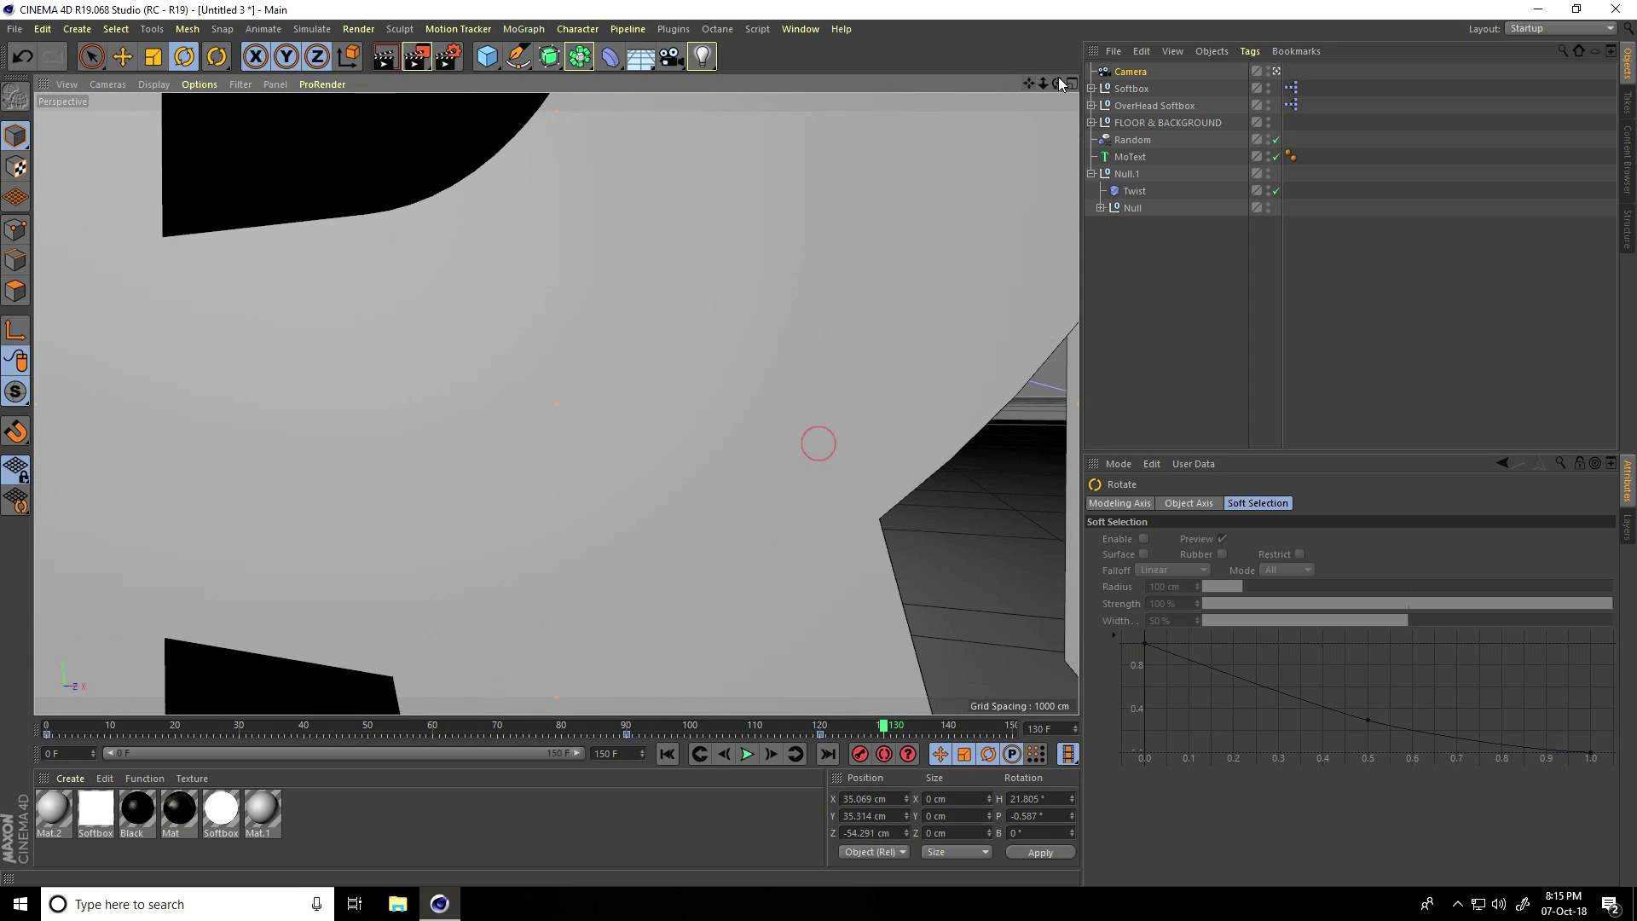
pyautogui.moveTo(1042, 83); pyautogui.dragTo(818, 443)
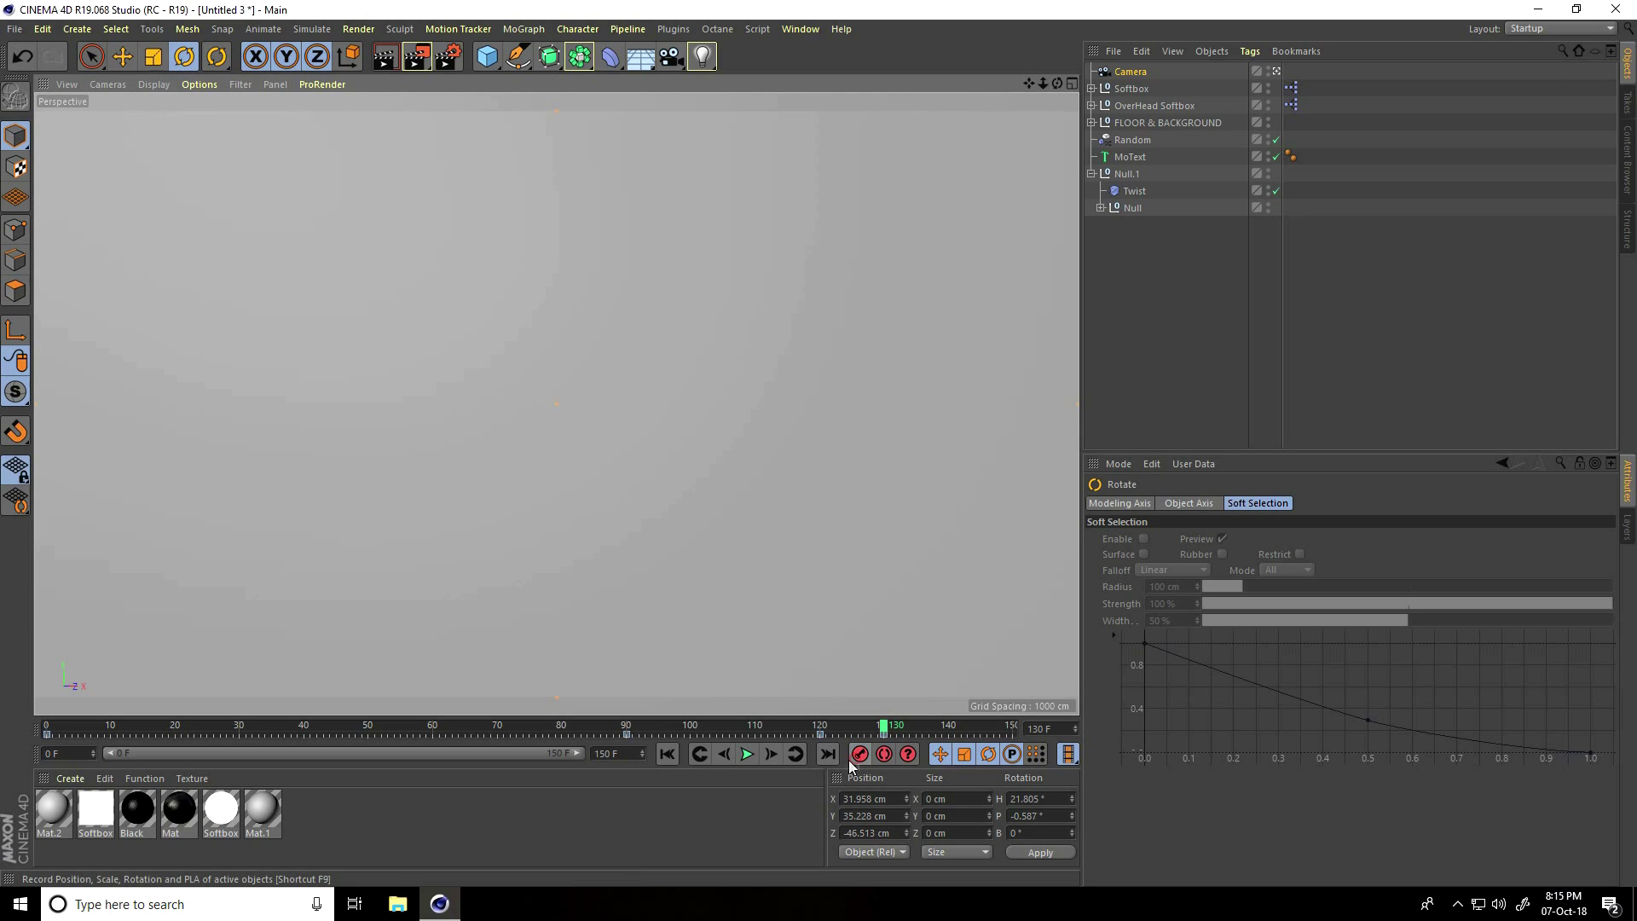
pyautogui.click(667, 754)
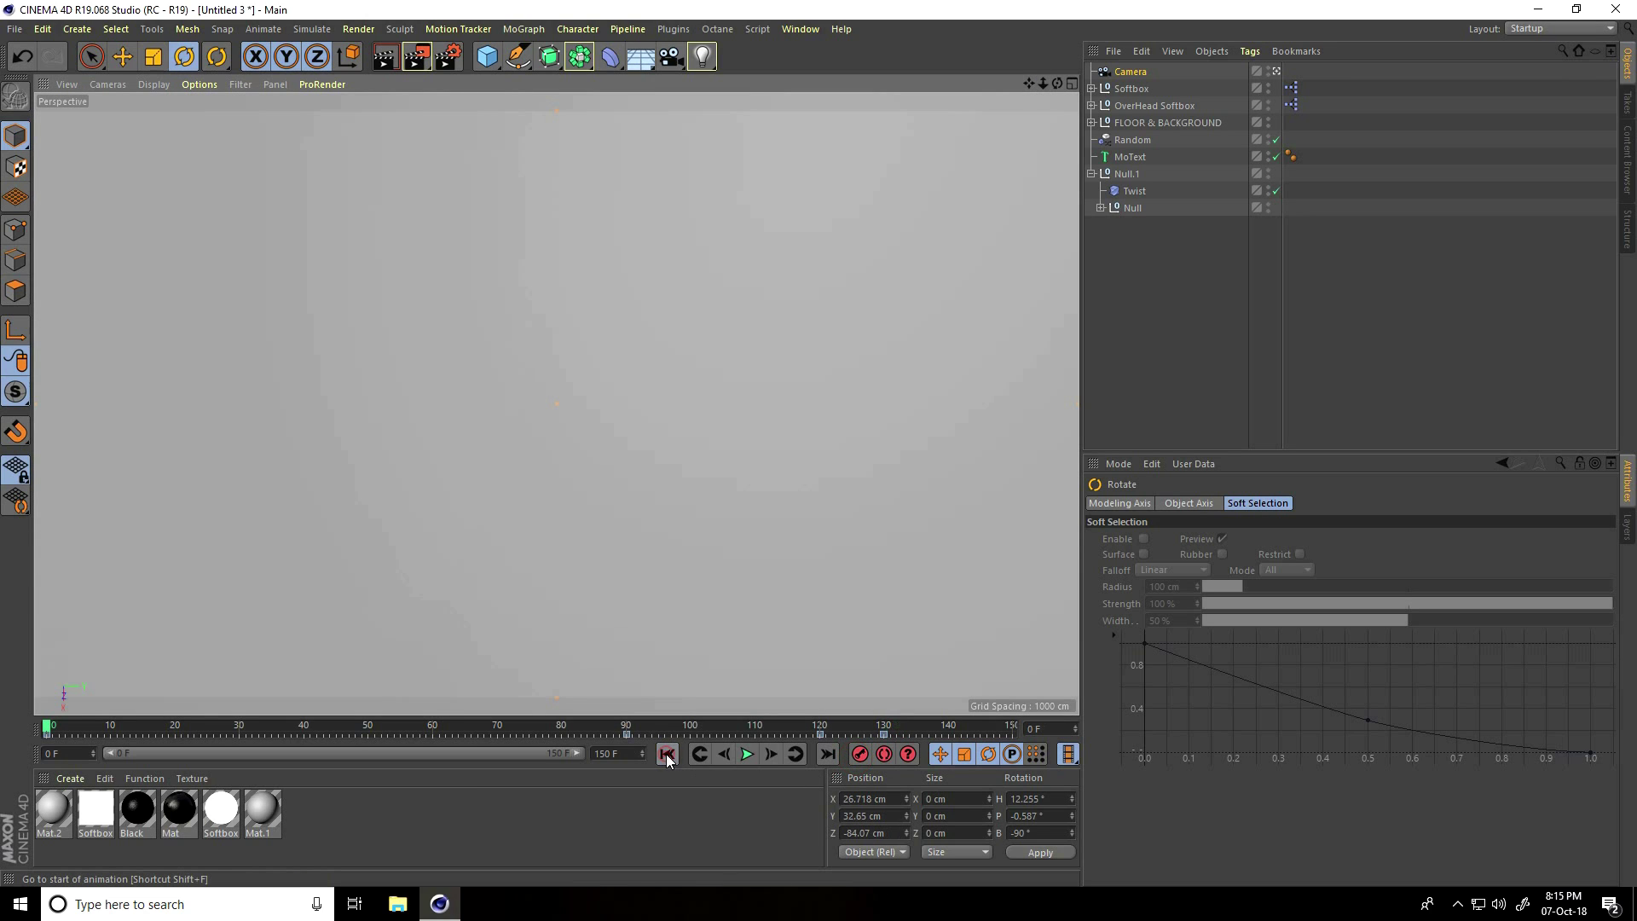
pyautogui.click(747, 753)
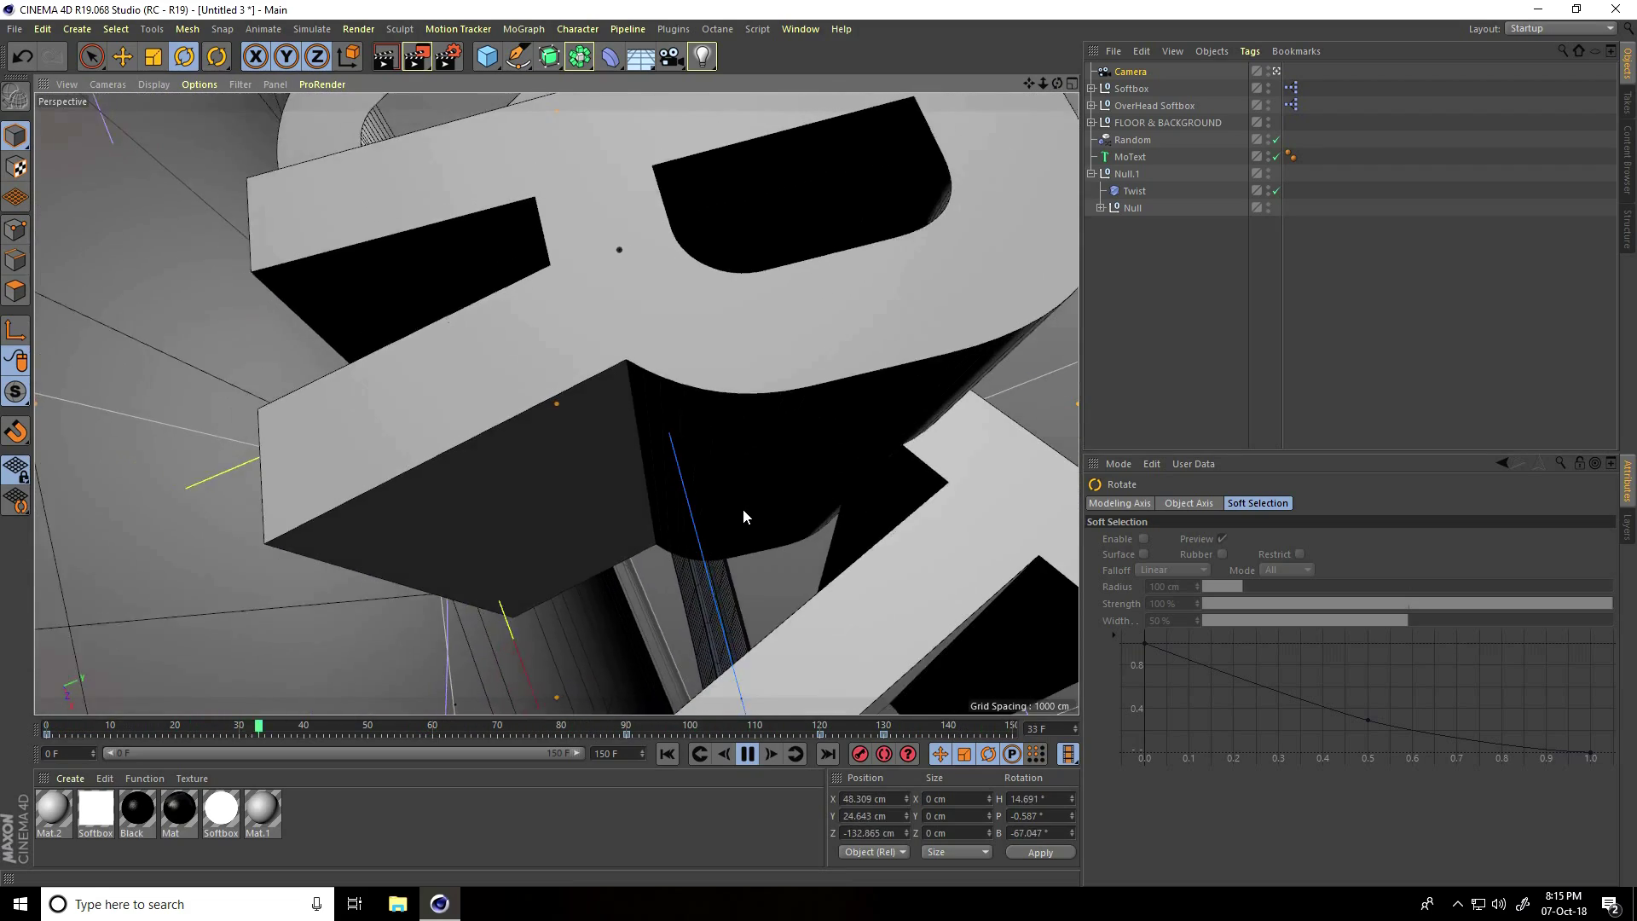
# - Set the animation end frame to 130 and replay the shortened camera move
pyautogui.click(746, 754)
pyautogui.click(636, 755)
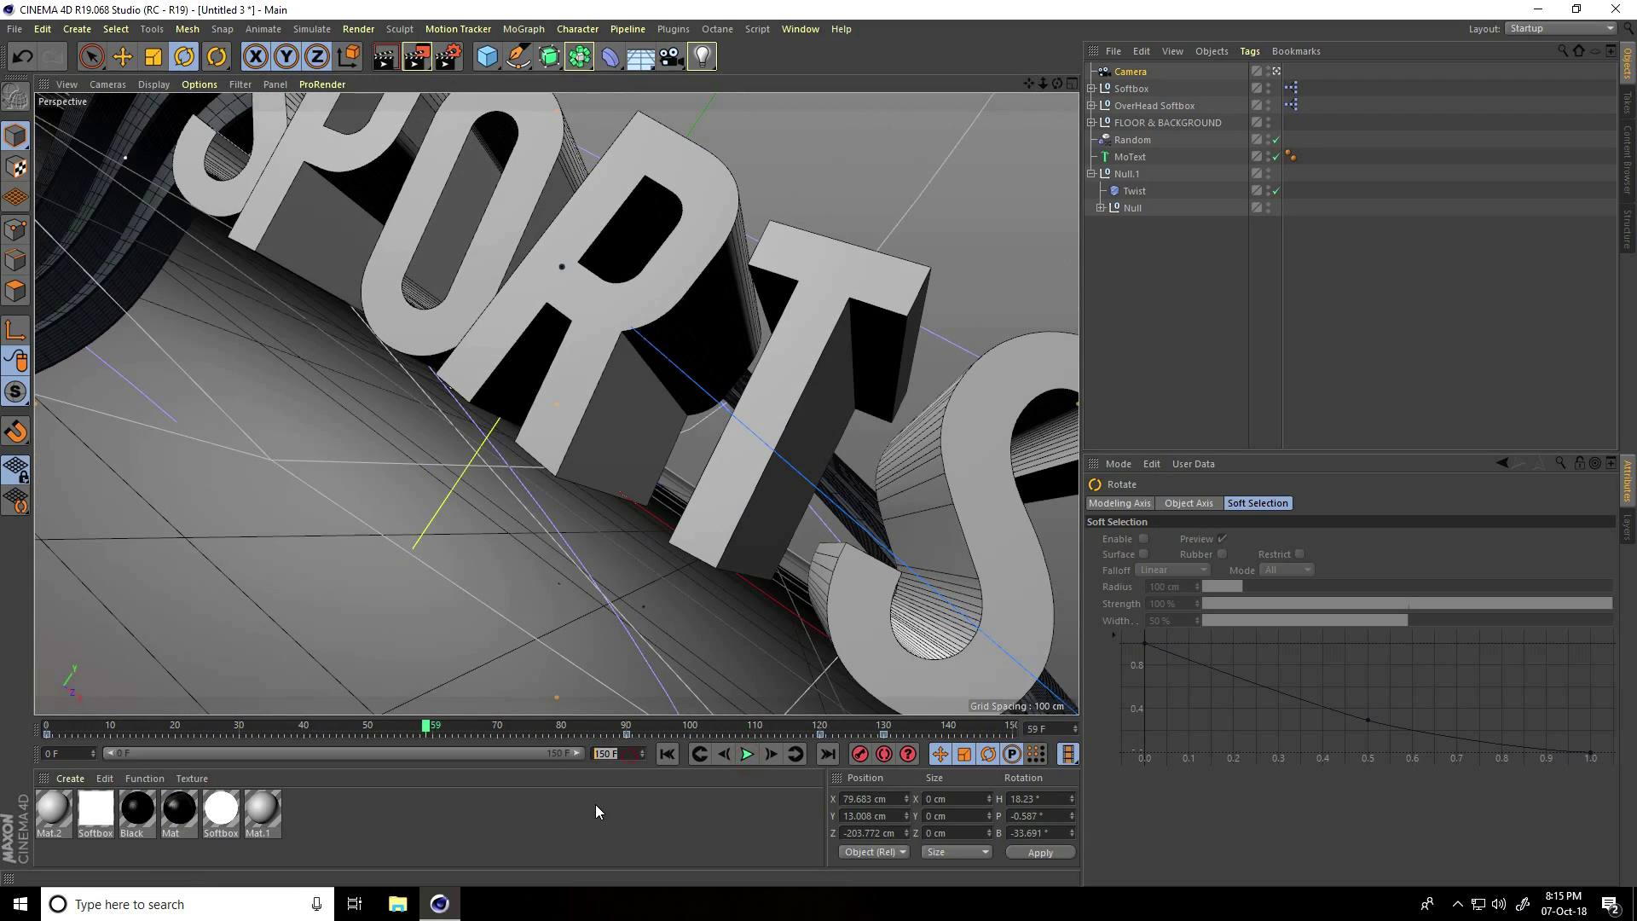
pyautogui.write('130')
pyautogui.press('Return')
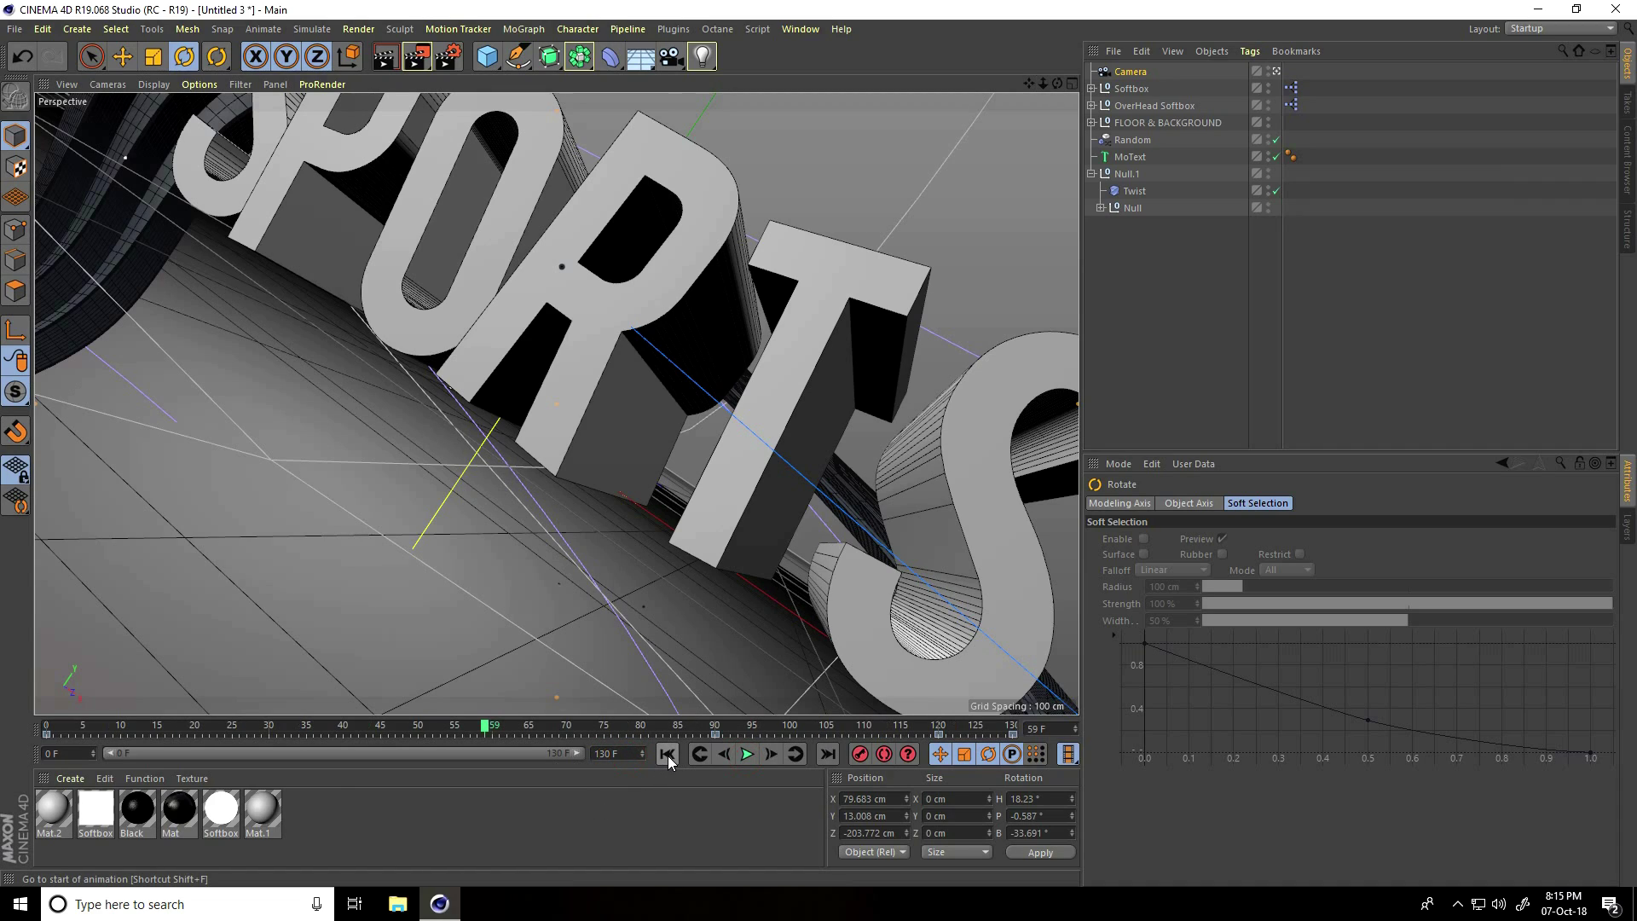
pyautogui.click(668, 755)
pyautogui.click(747, 754)
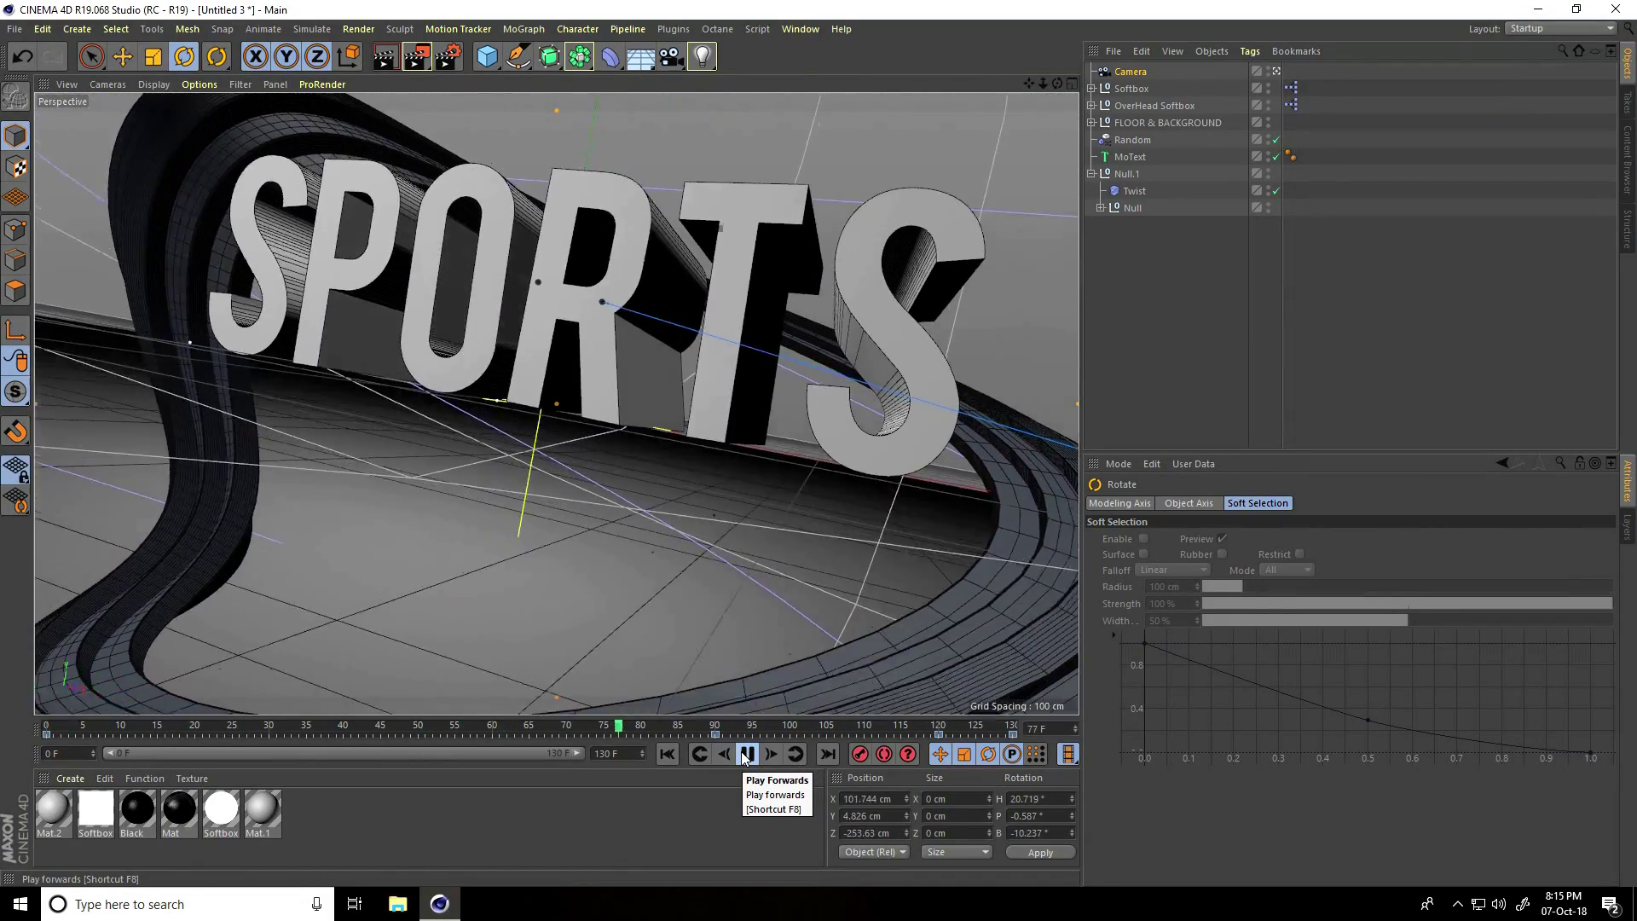
pyautogui.click(746, 754)
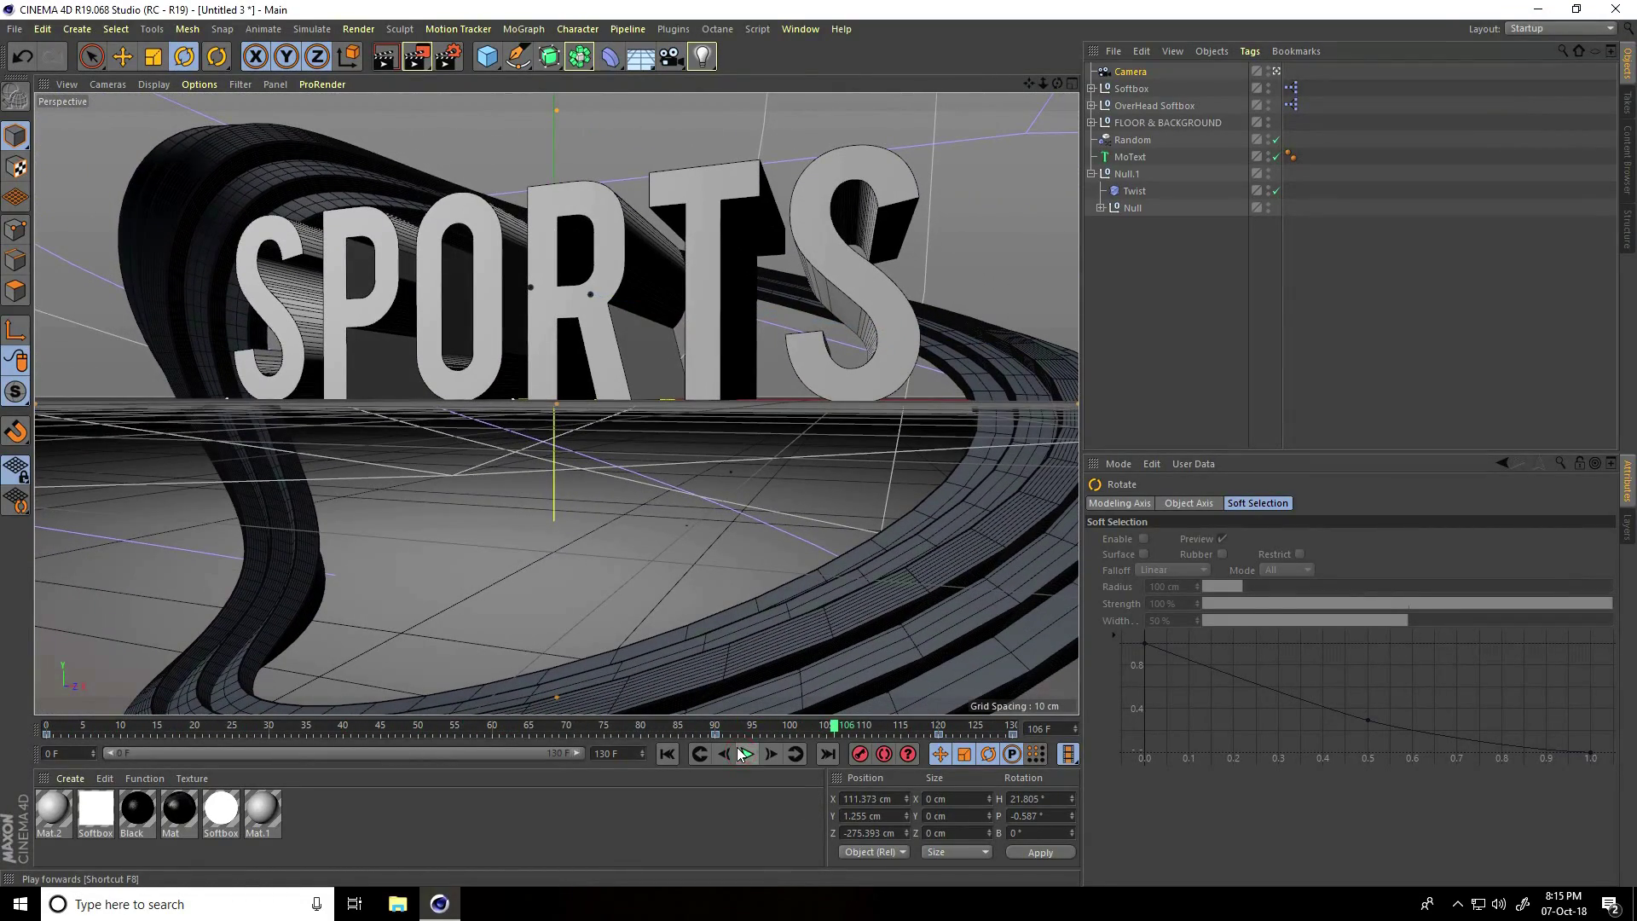
pyautogui.click(70, 778)
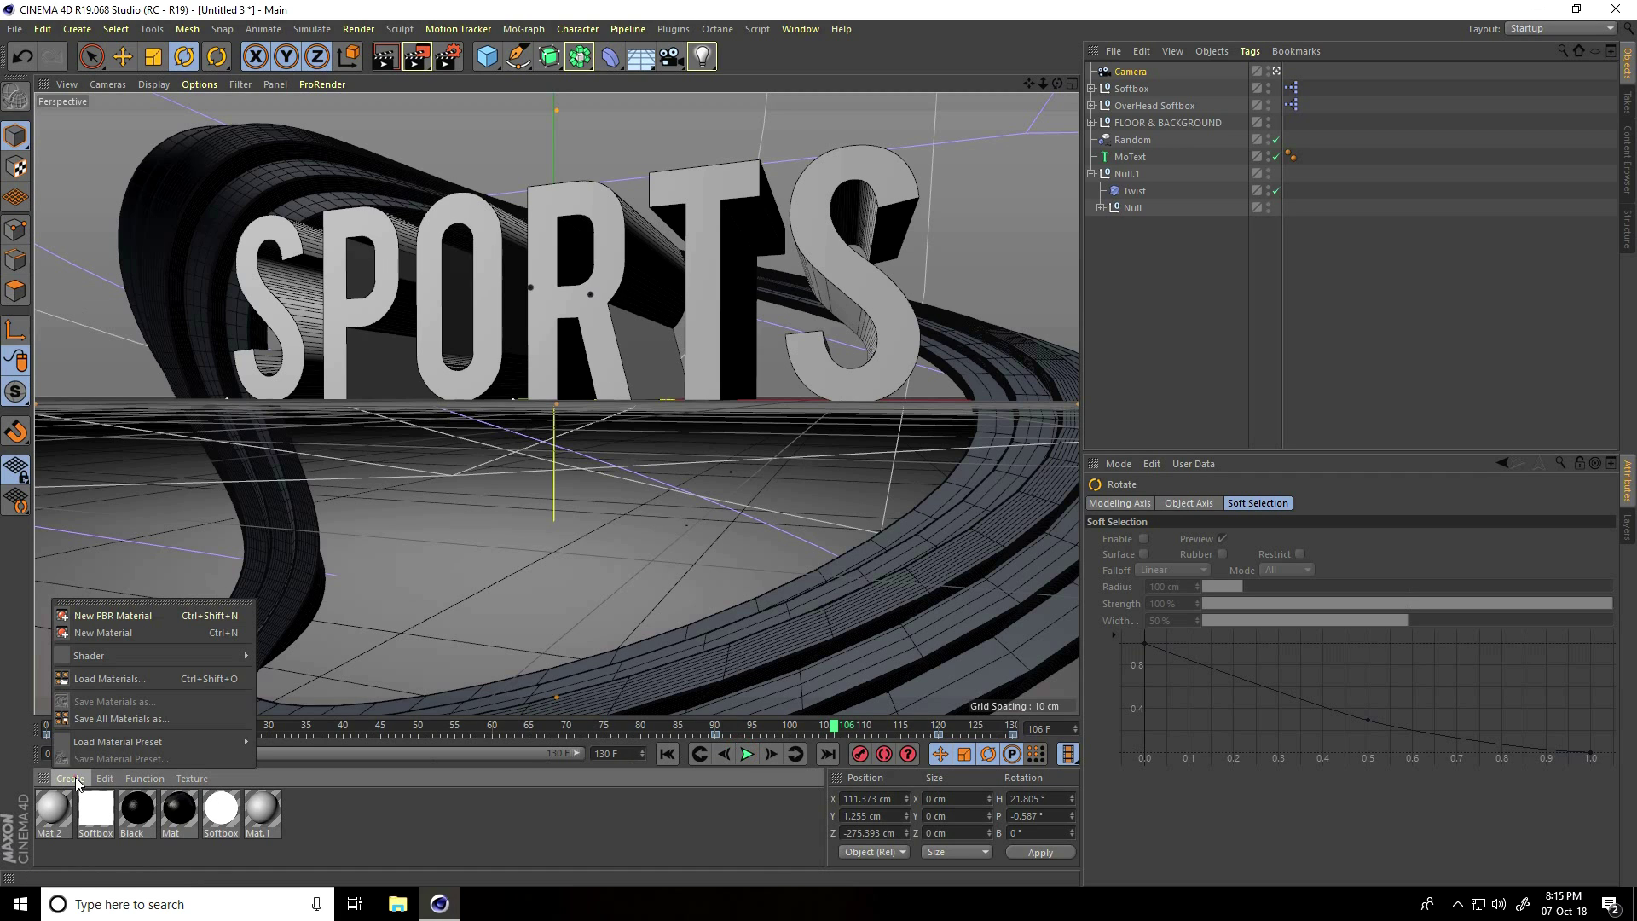
# - Load the MercyMat library and enlarge the Material Manager to show its materials
pyautogui.click(99, 678)
pyautogui.click(203, 138)
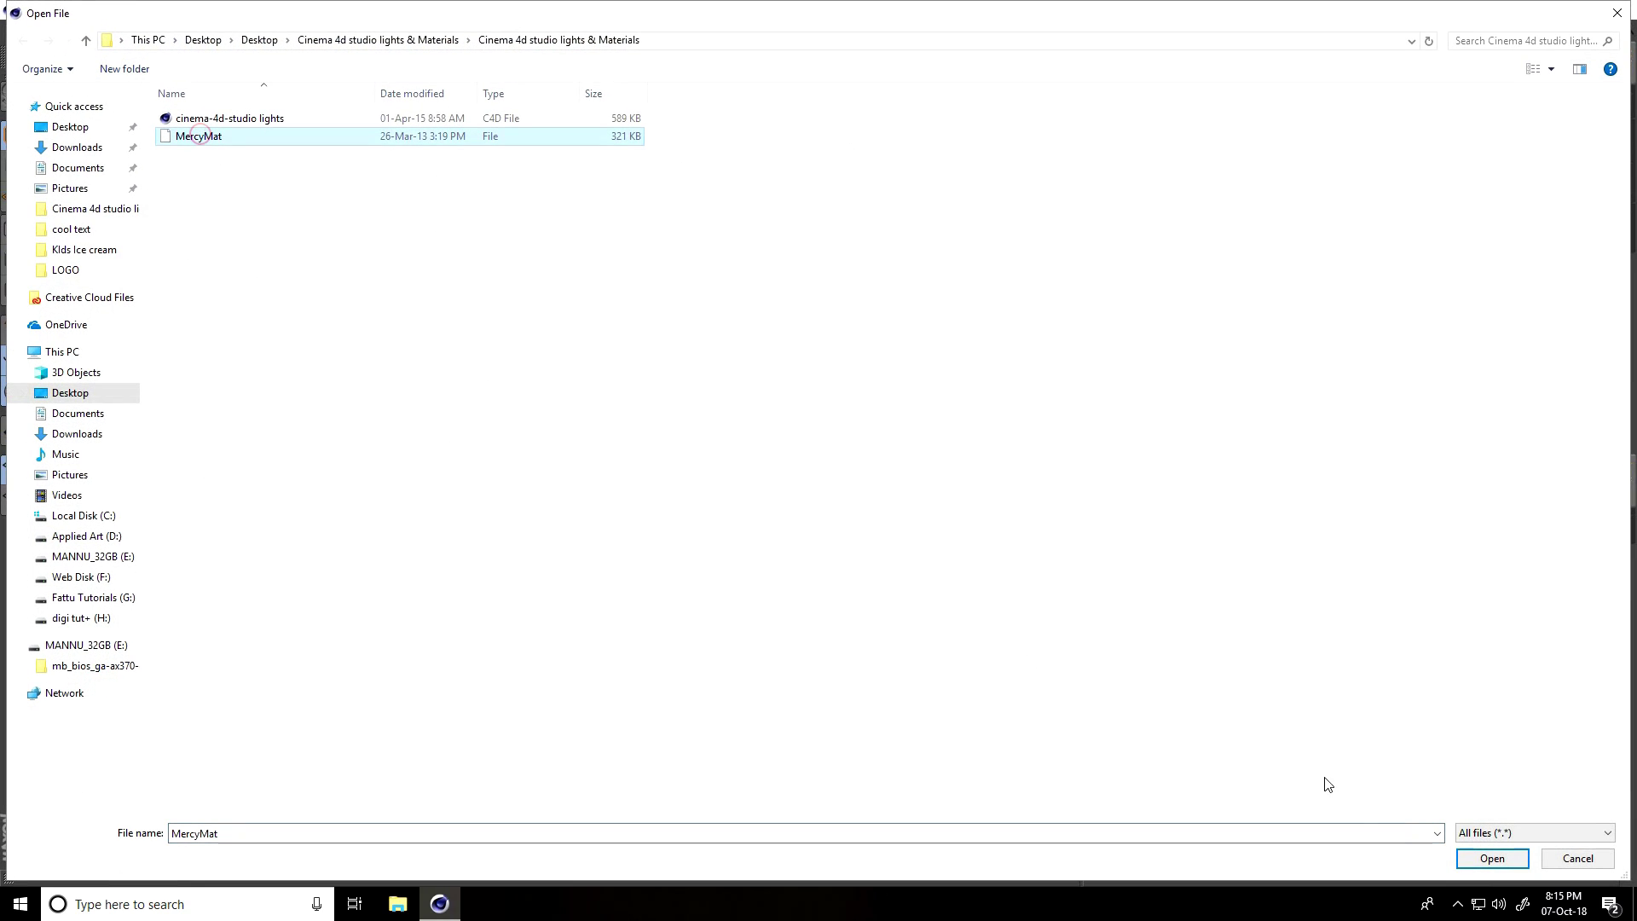
pyautogui.click(1490, 859)
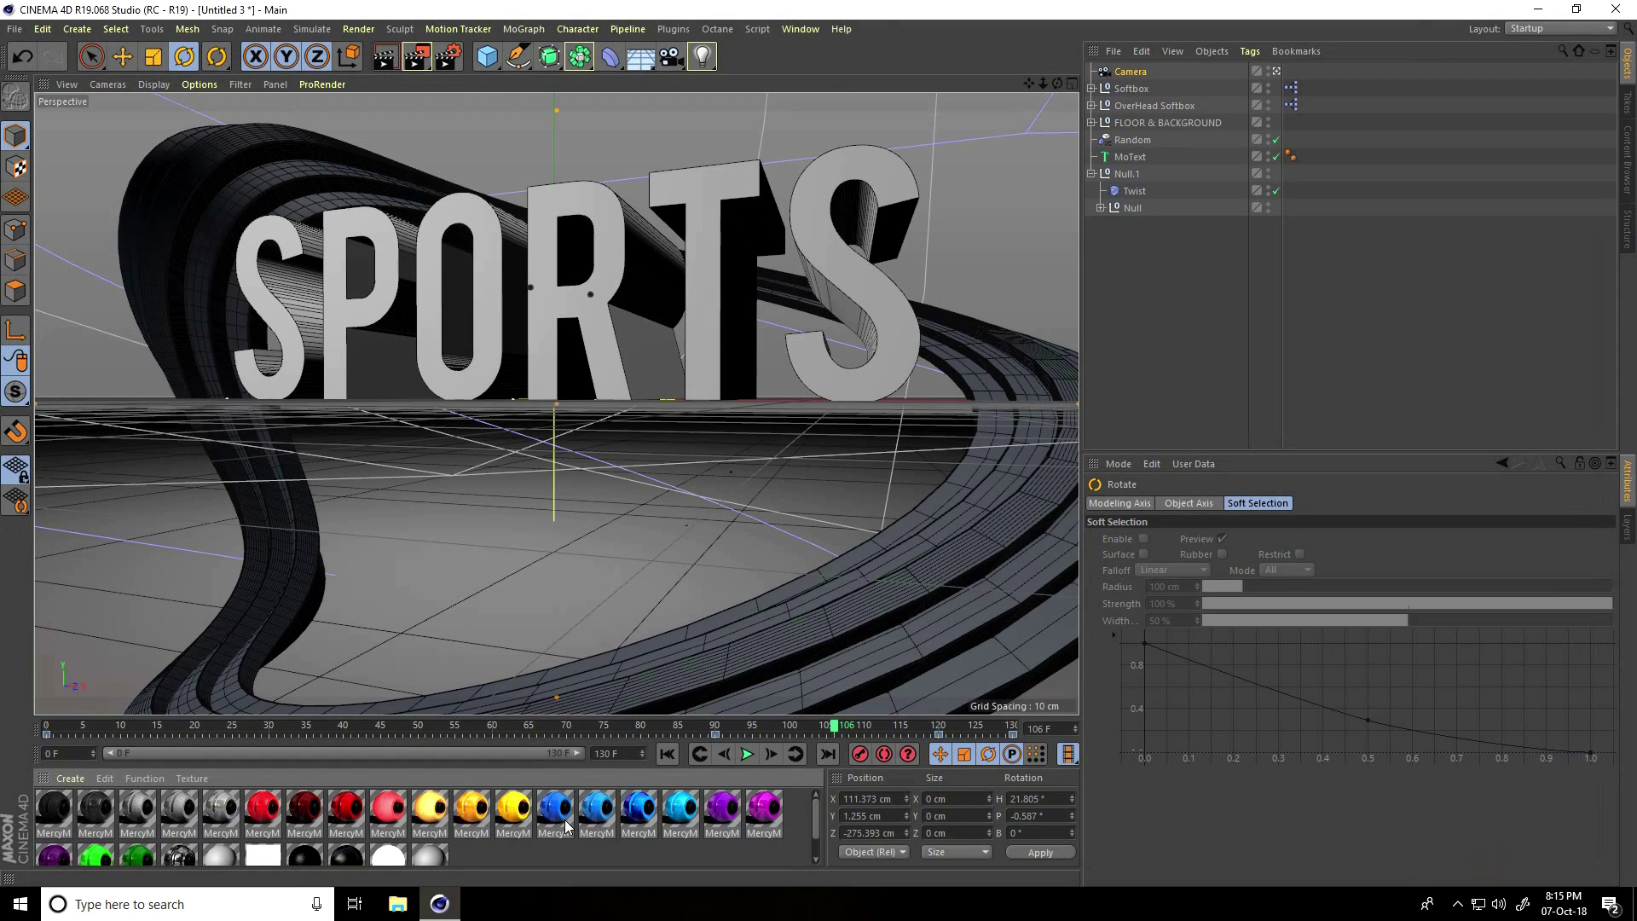
pyautogui.moveTo(534, 721); pyautogui.dragTo(534, 696)
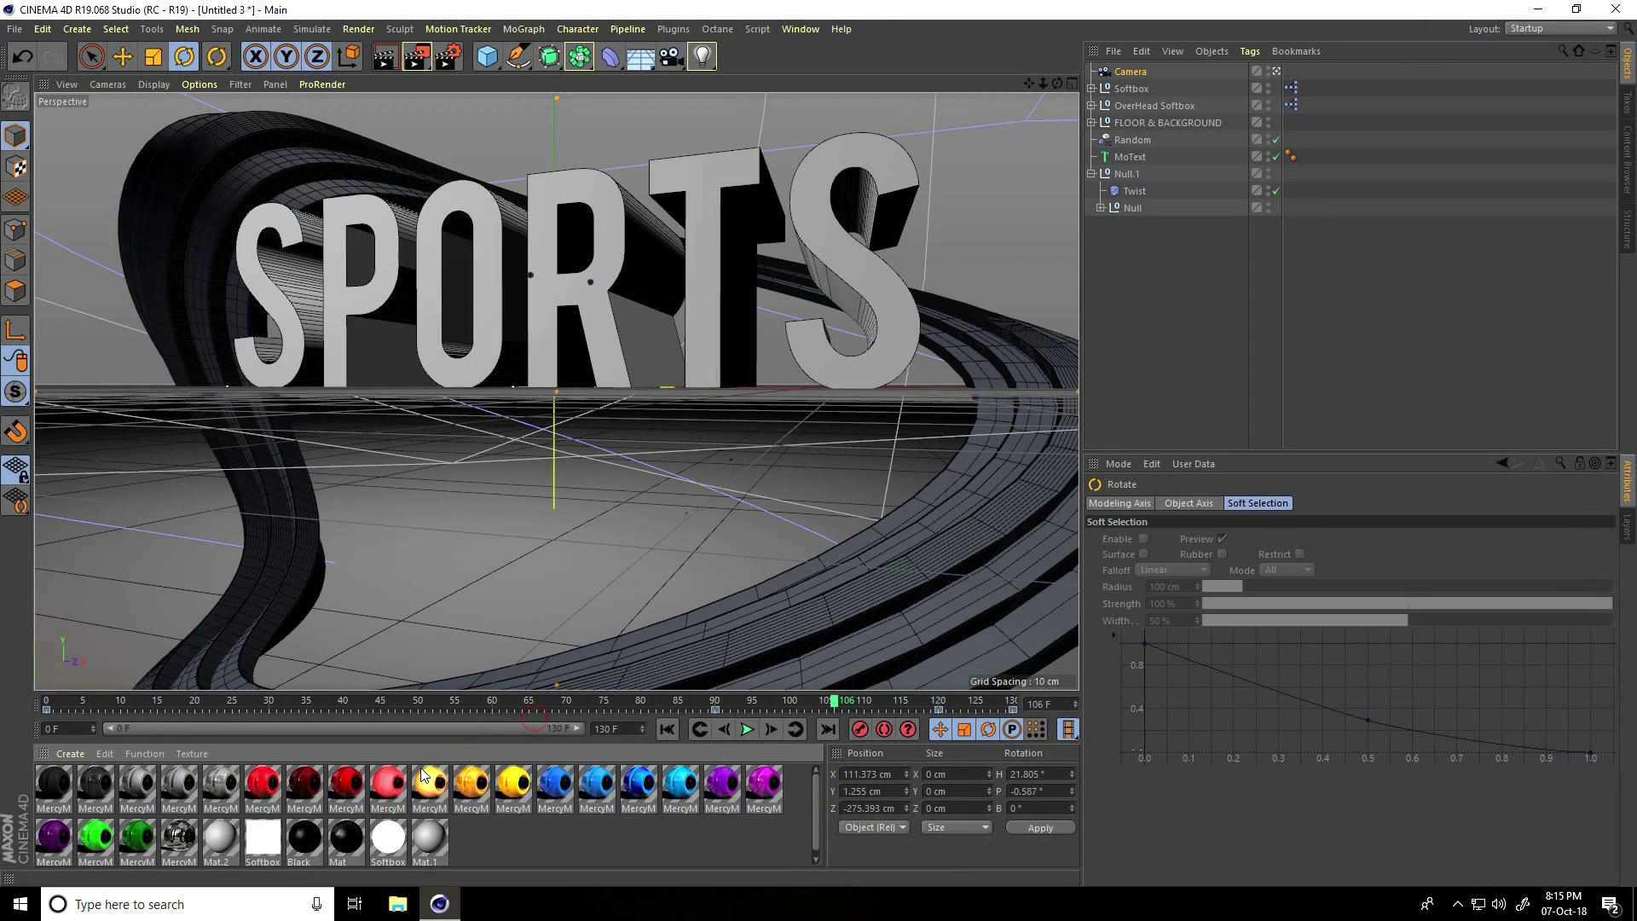
pyautogui.click(223, 790)
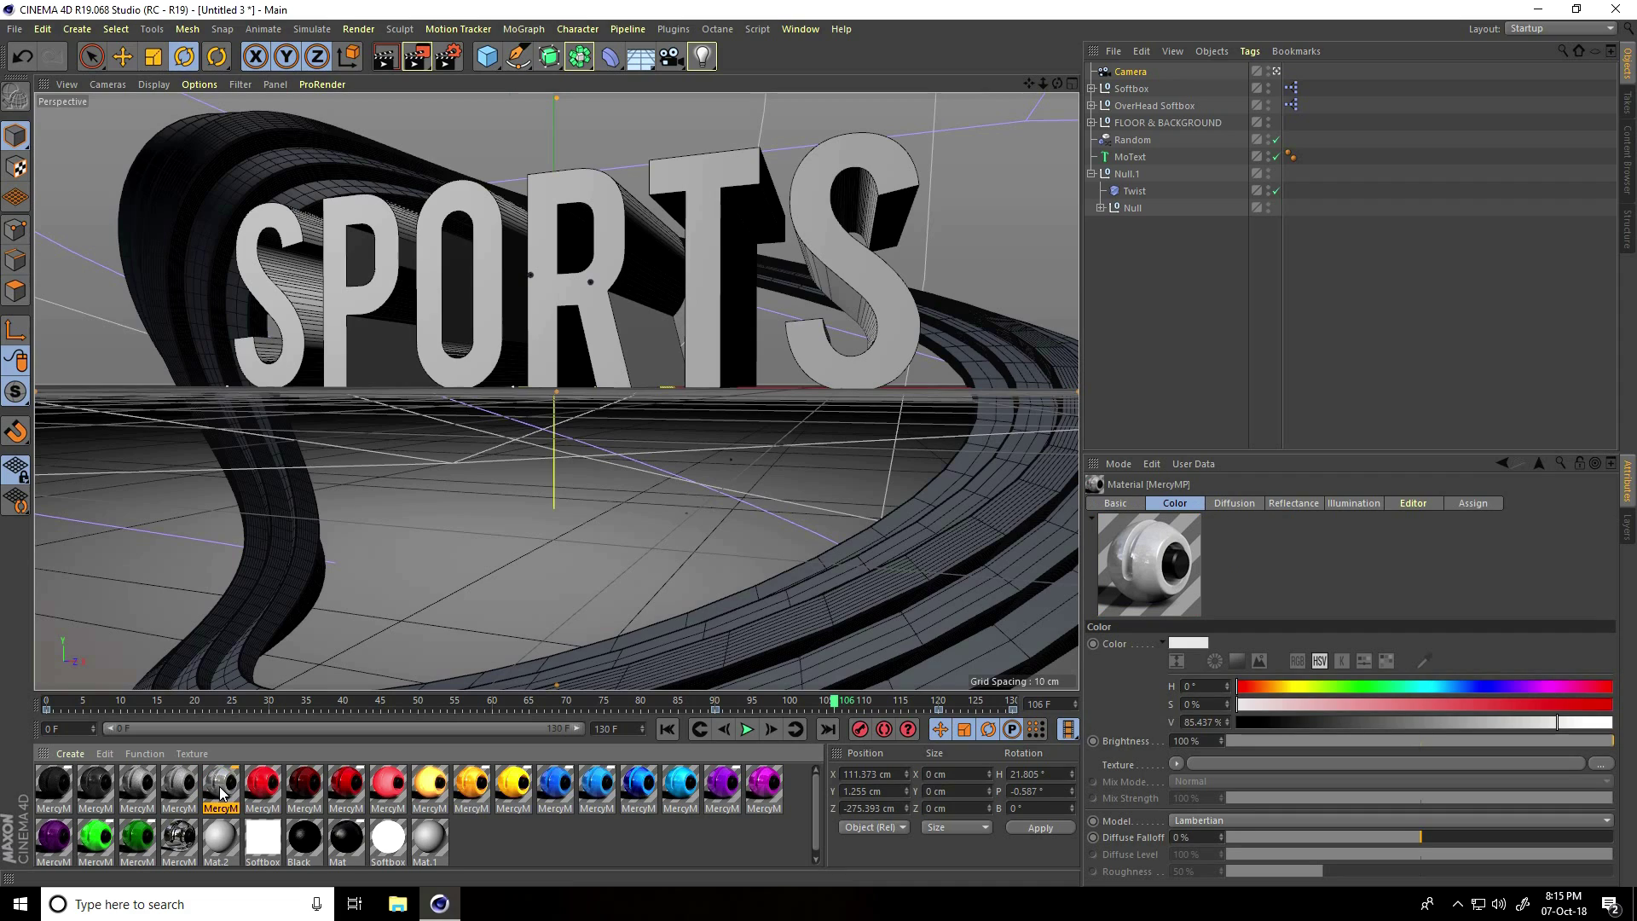
# - Make MercyMP pure white with Diffusion off and Luminance on at 30% brightness
pyautogui.doubleClick(220, 788)
pyautogui.click(293, 323)
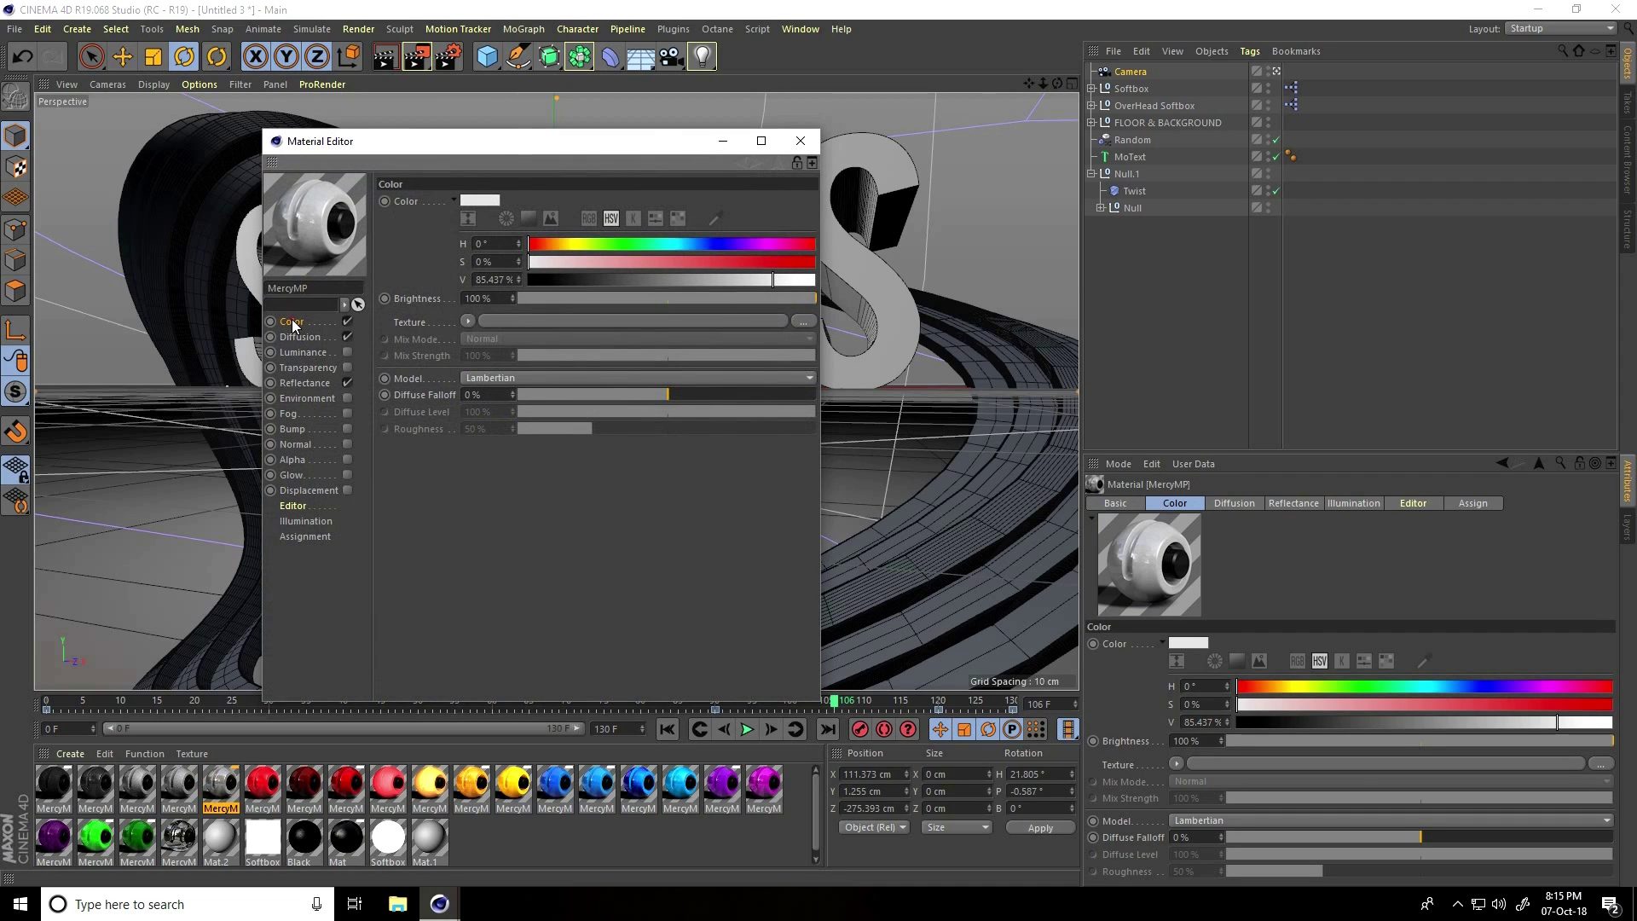
pyautogui.moveTo(783, 279); pyautogui.dragTo(919, 273)
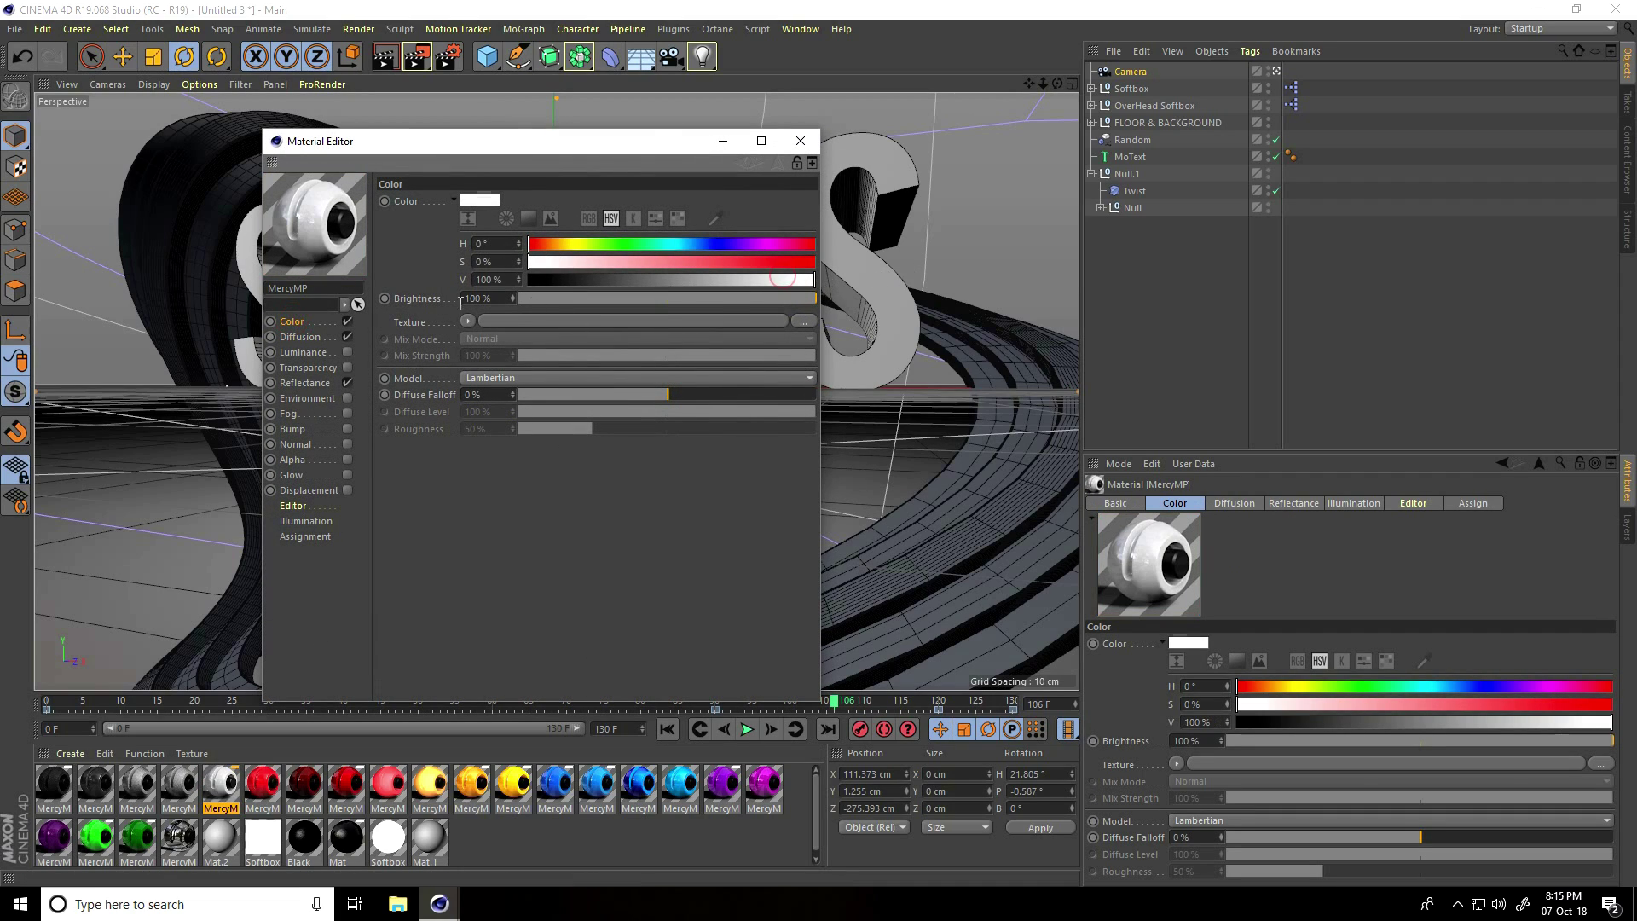
pyautogui.click(348, 338)
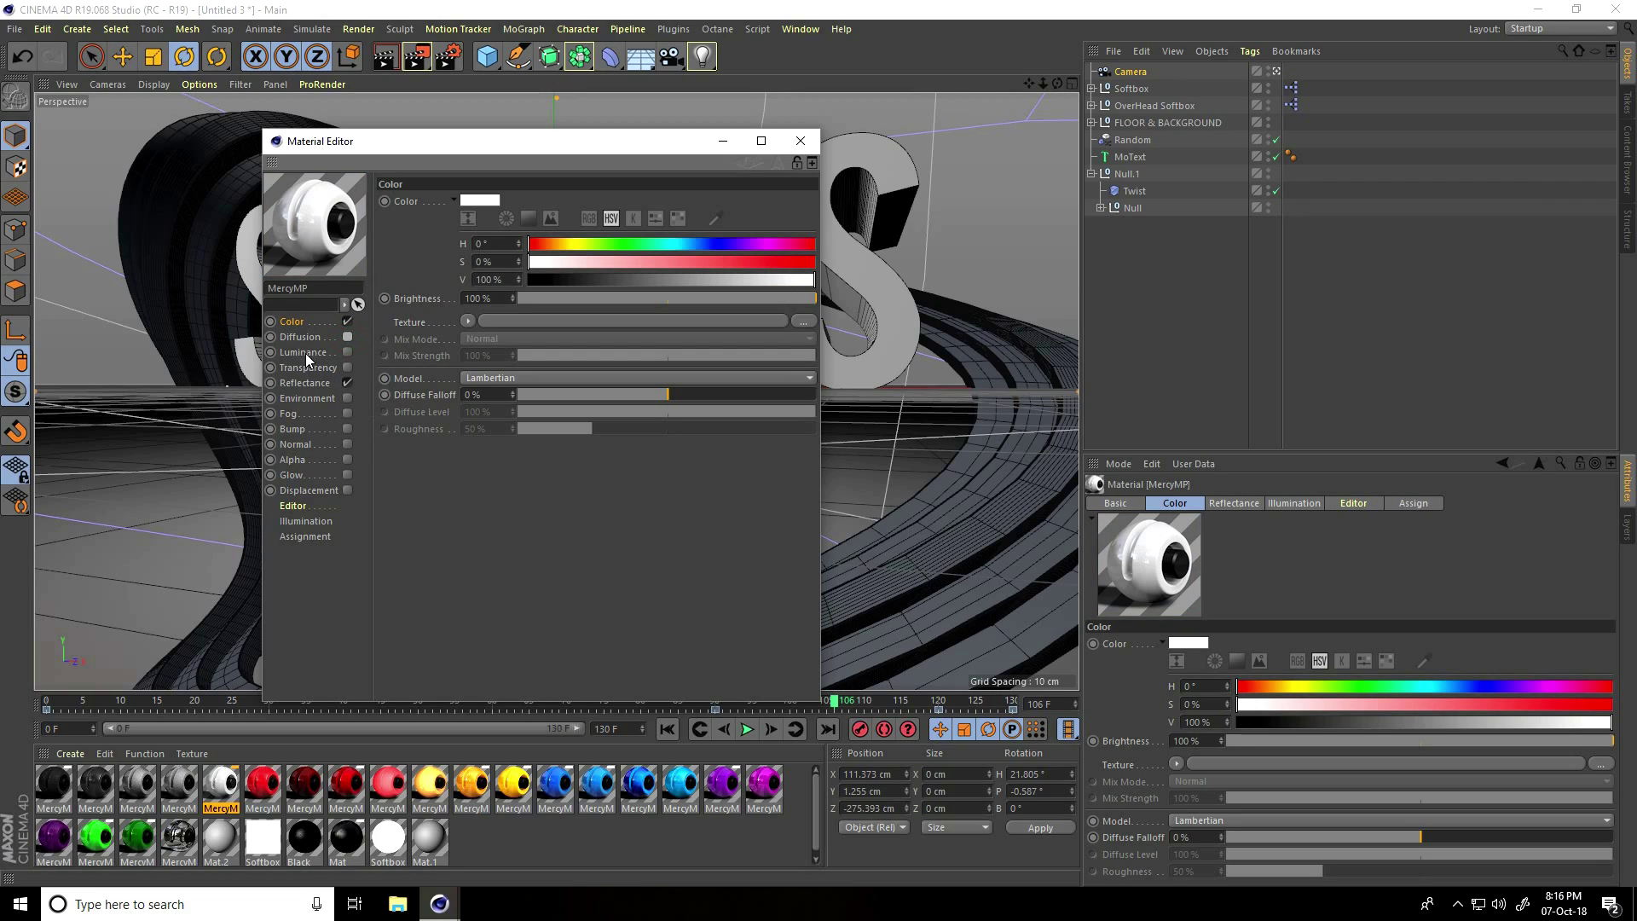
pyautogui.click(346, 351)
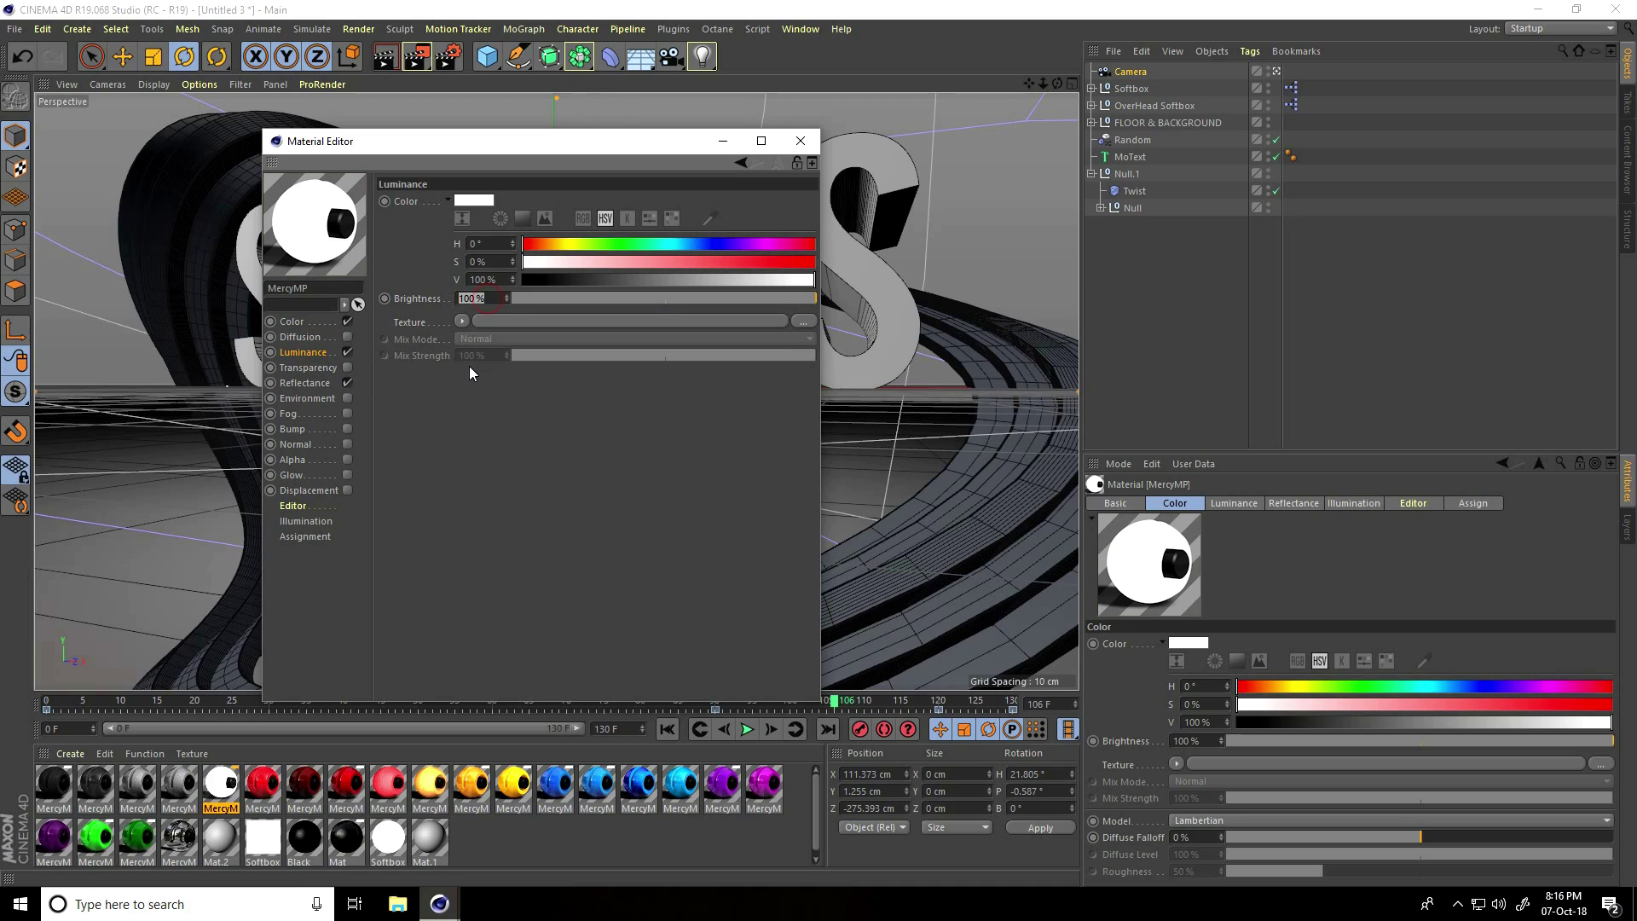
pyautogui.write('30')
pyautogui.press('Return')
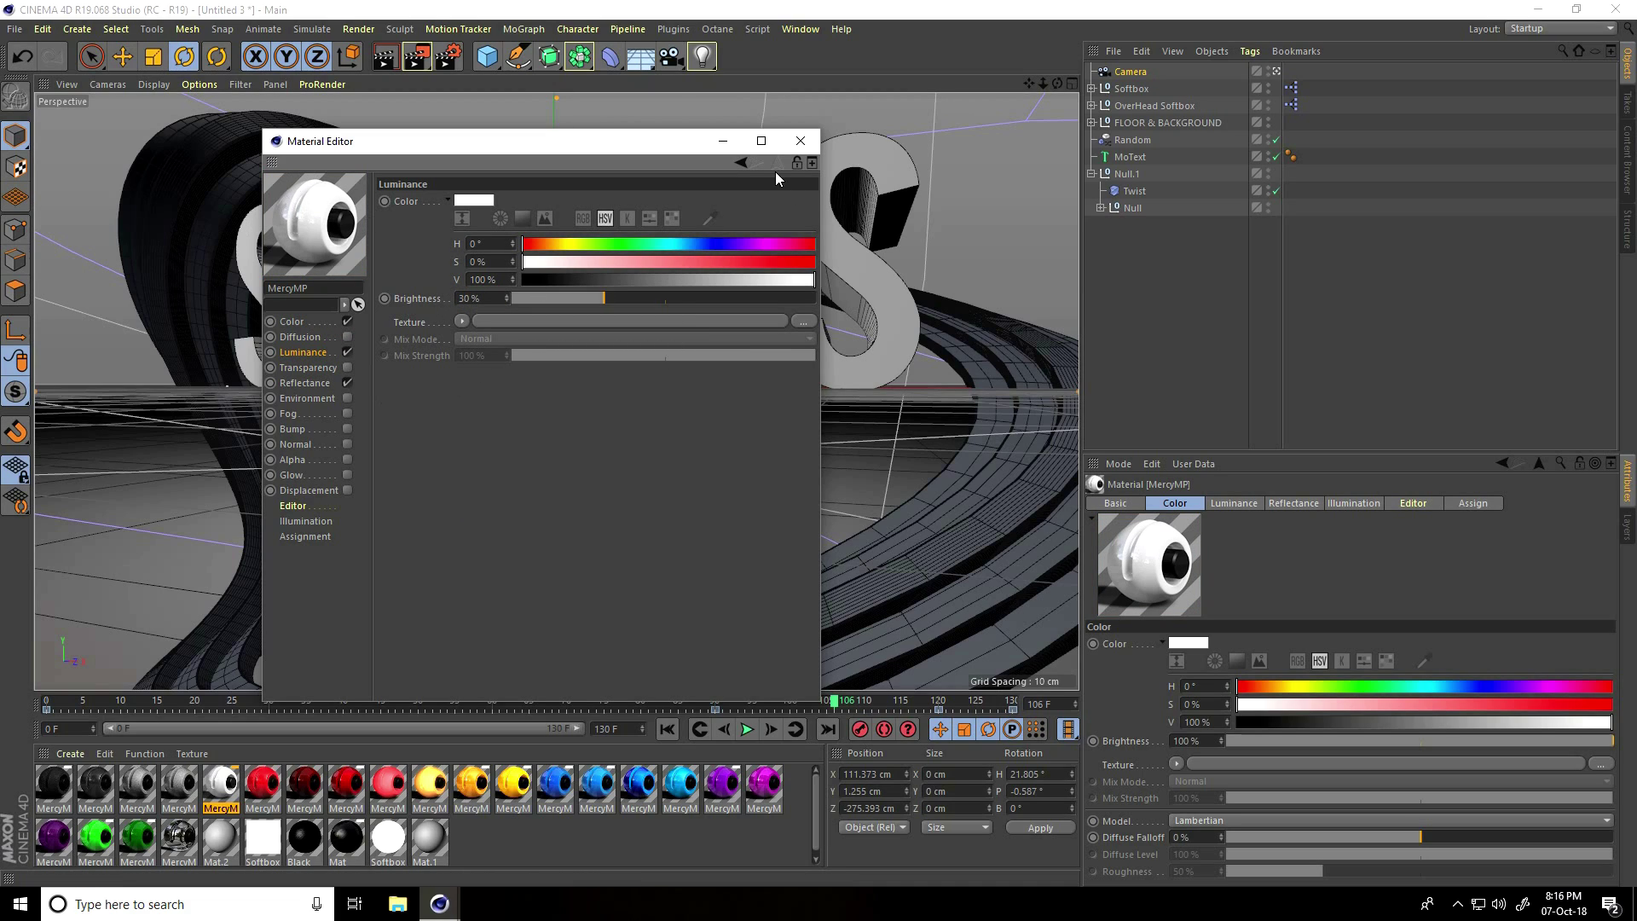
pyautogui.click(800, 140)
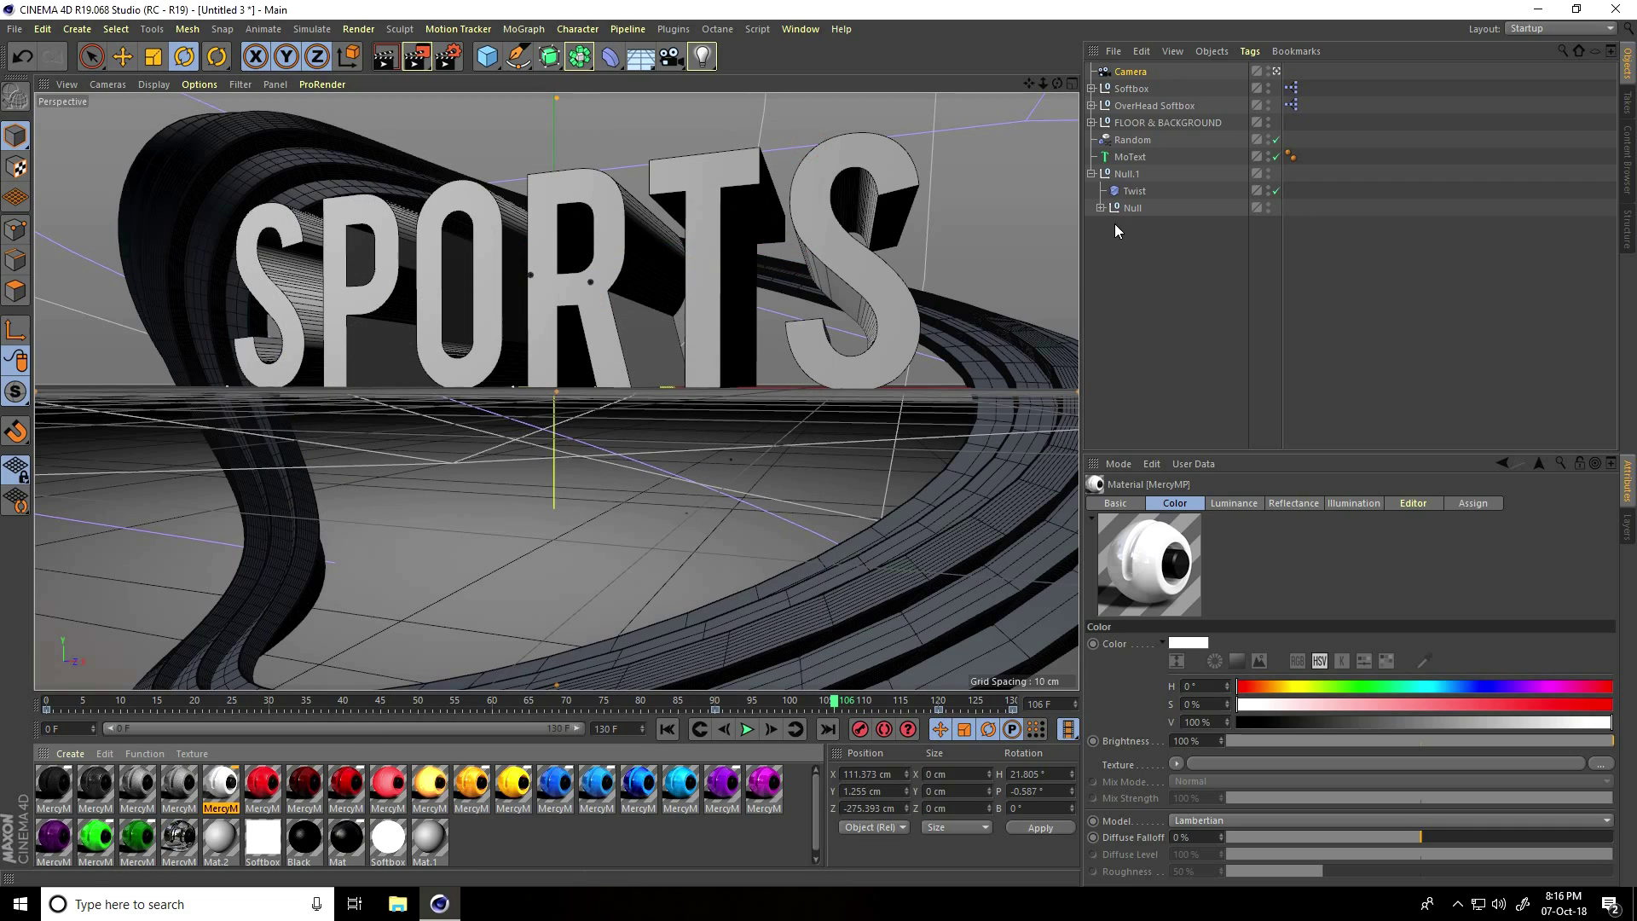
# - Apply the white MercyMP material to Tube, Tube.2 and the SPORTS MoText
pyautogui.click(1099, 207)
pyautogui.moveTo(221, 783); pyautogui.dragTo(1144, 259)
pyautogui.click(1144, 259)
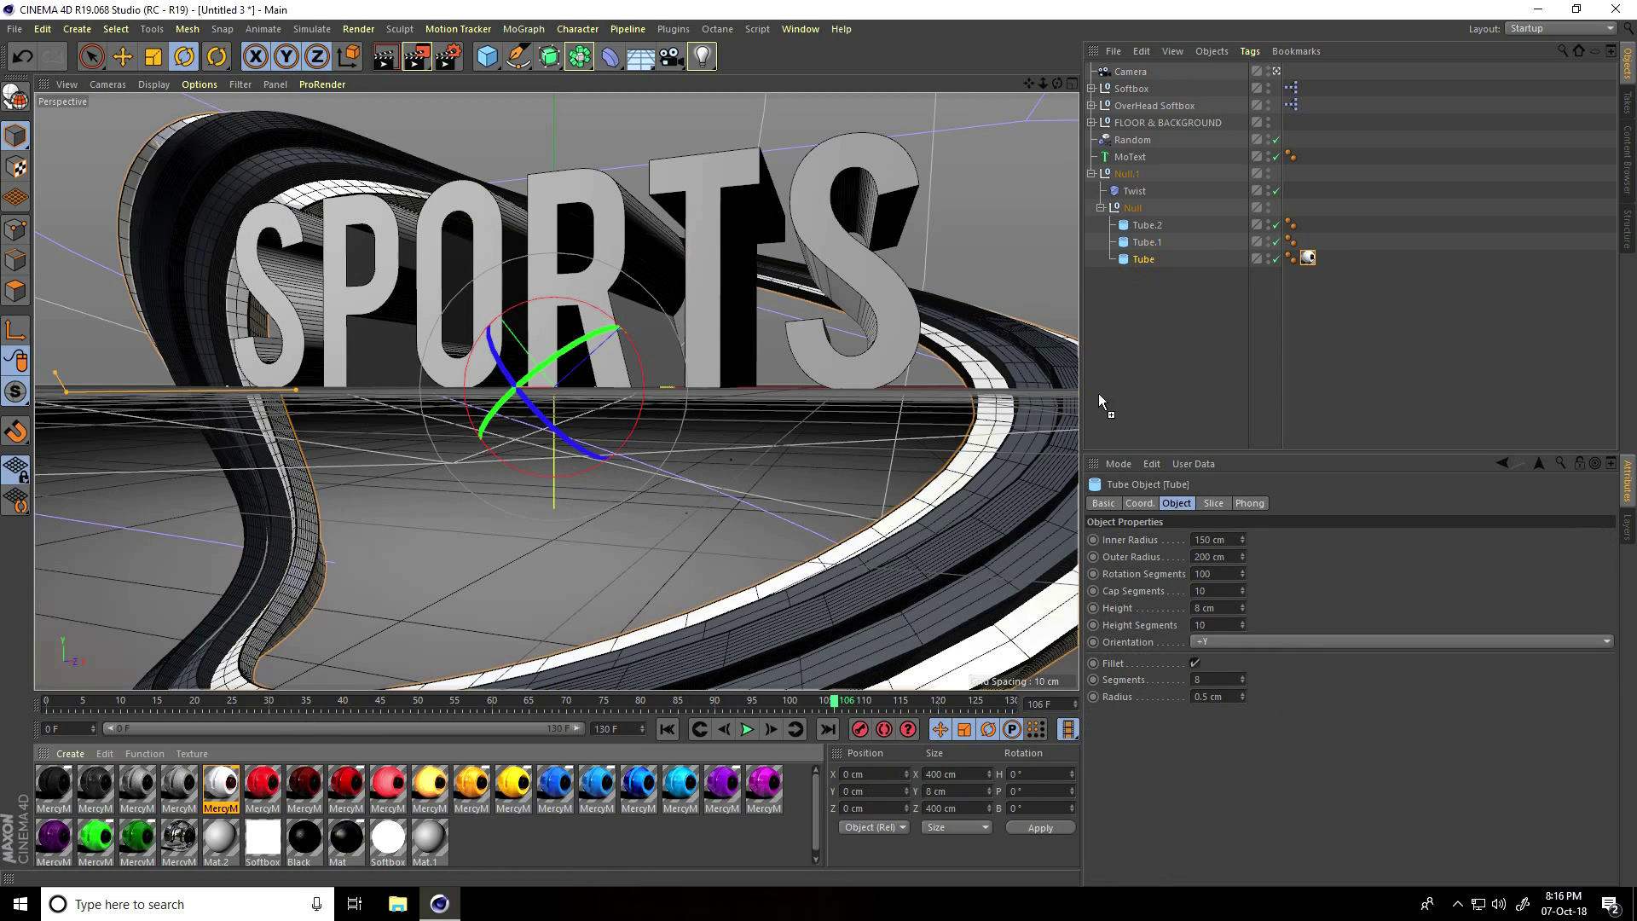
pyautogui.moveTo(220, 783); pyautogui.dragTo(1149, 225)
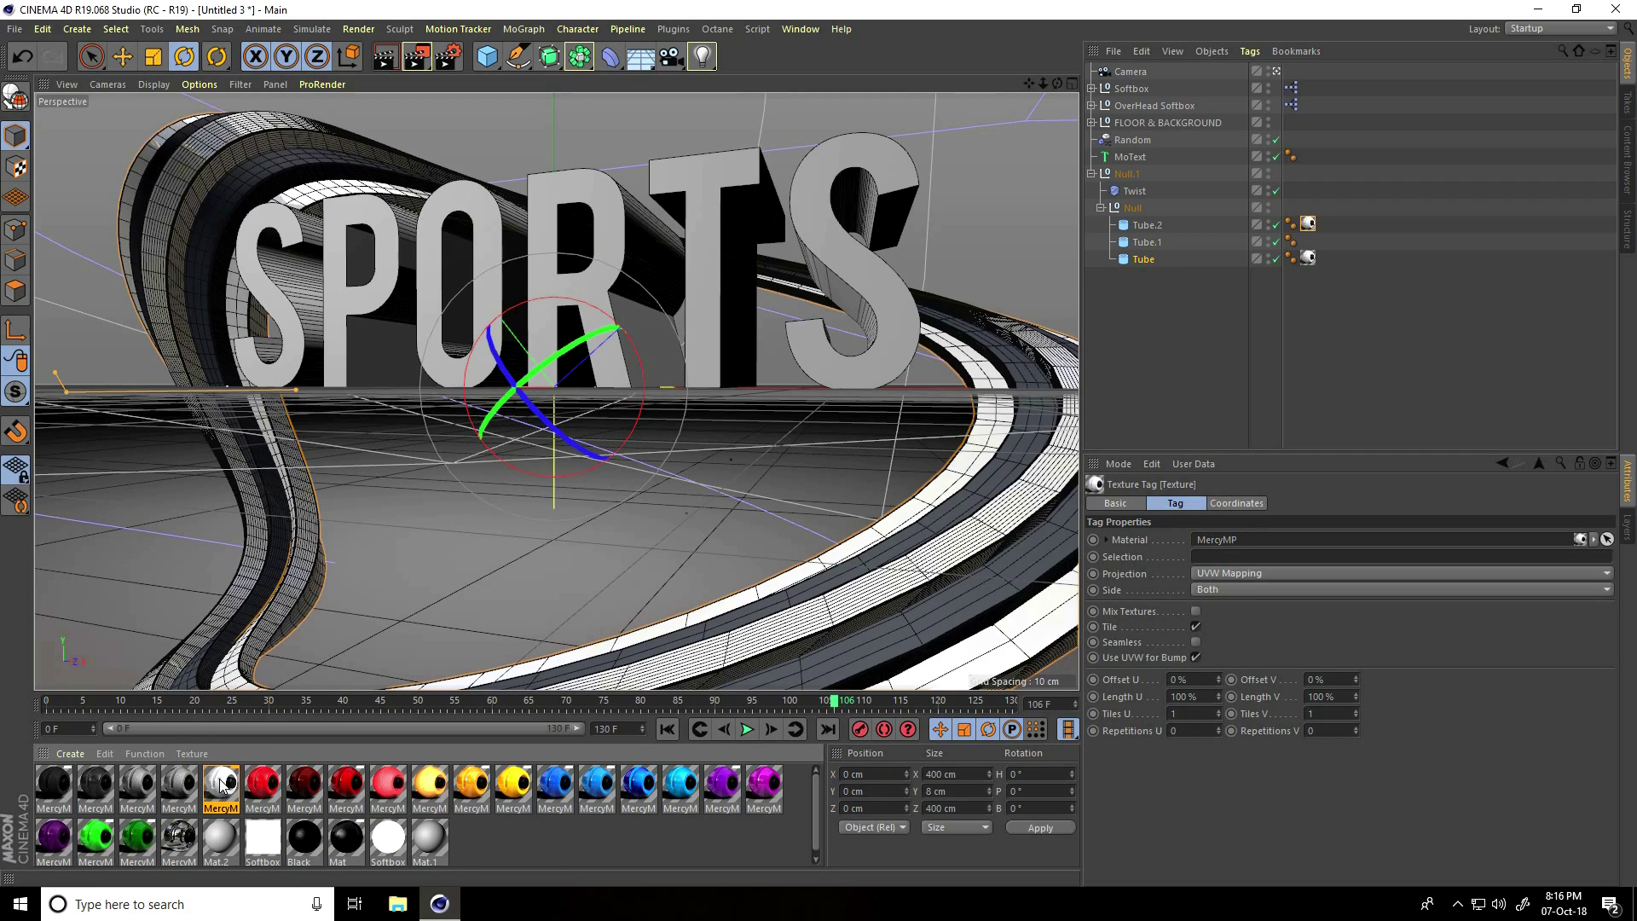
pyautogui.moveTo(219, 783); pyautogui.dragTo(1146, 158)
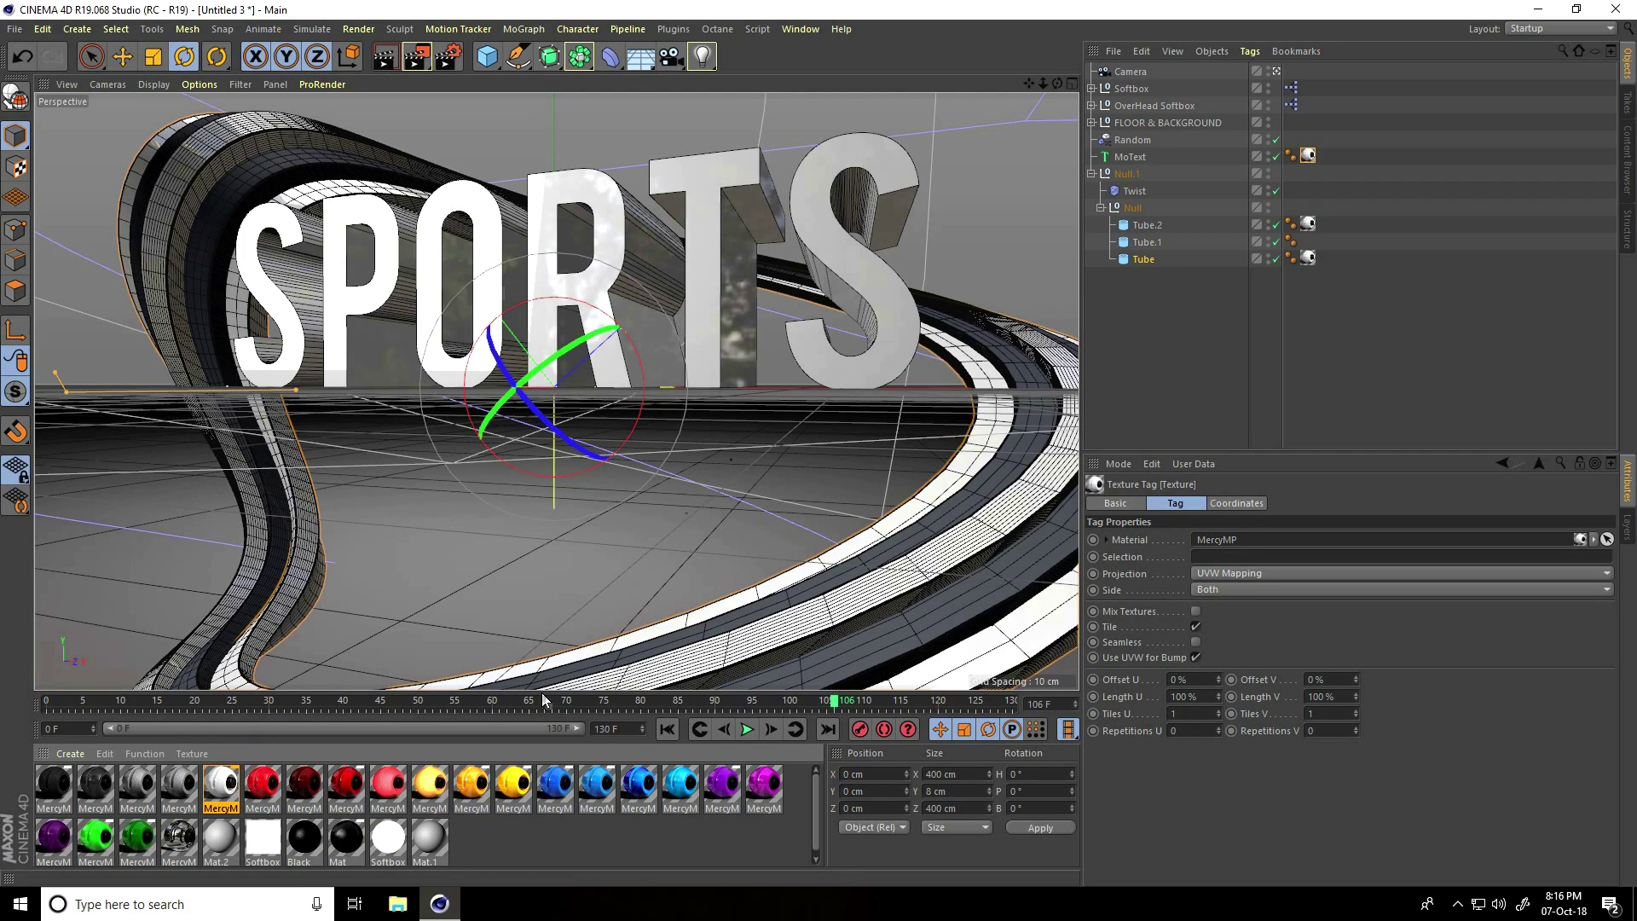
# - Apply the red MercyMP material to Tube.1 and expand FLOOR & BACKGROUND
pyautogui.click(348, 783)
pyautogui.moveTo(381, 758); pyautogui.dragTo(1147, 245)
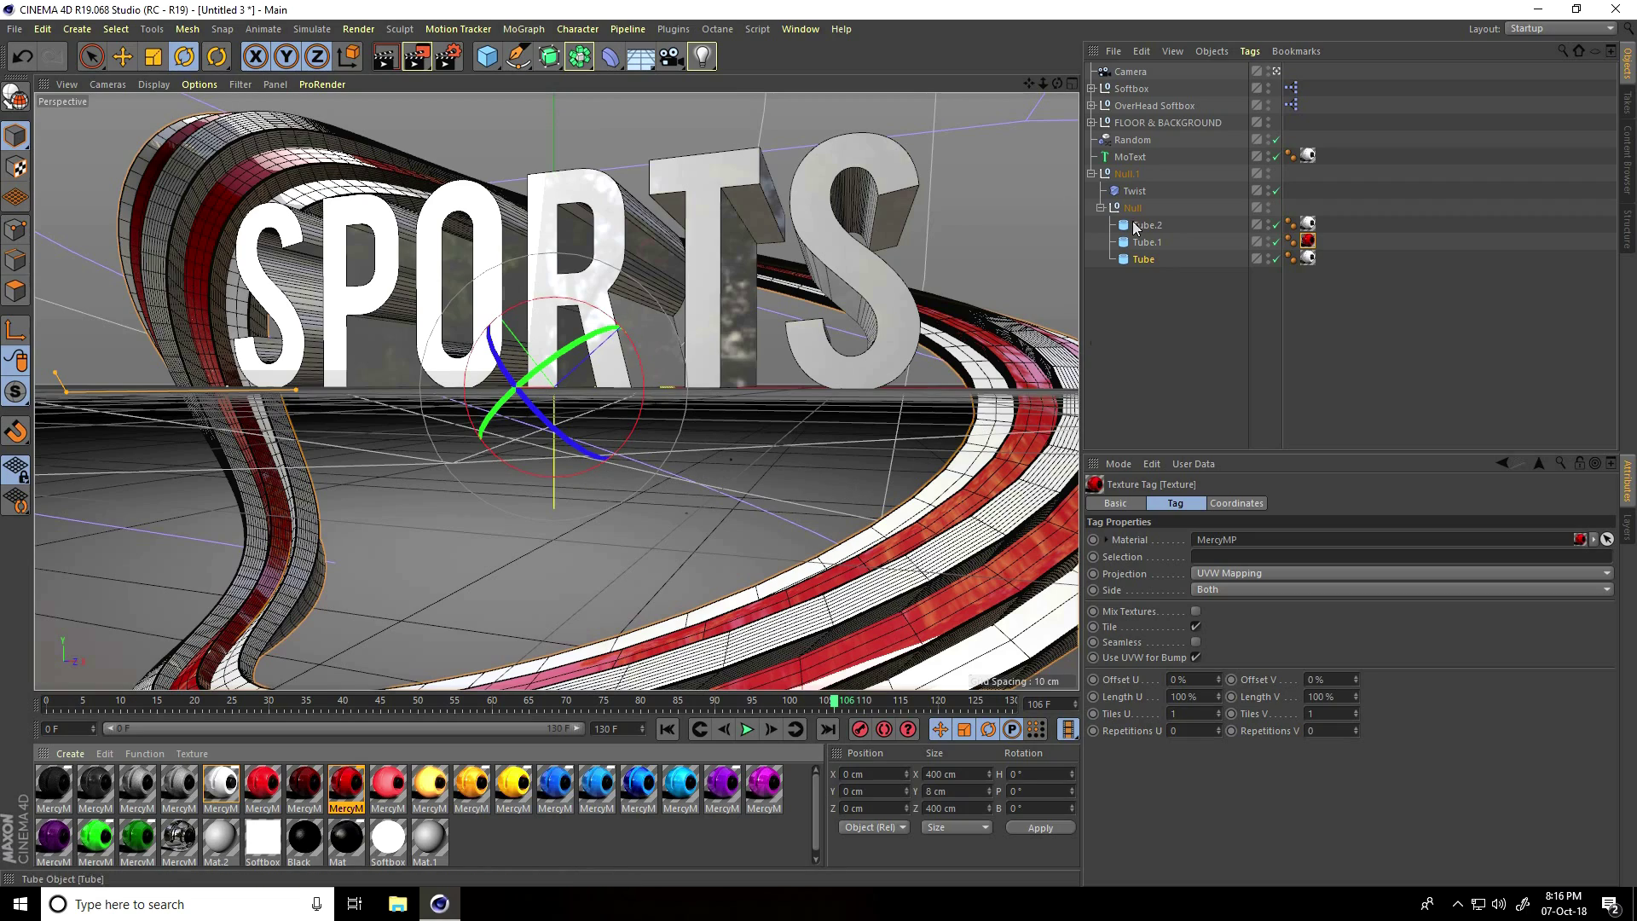
pyautogui.click(1092, 122)
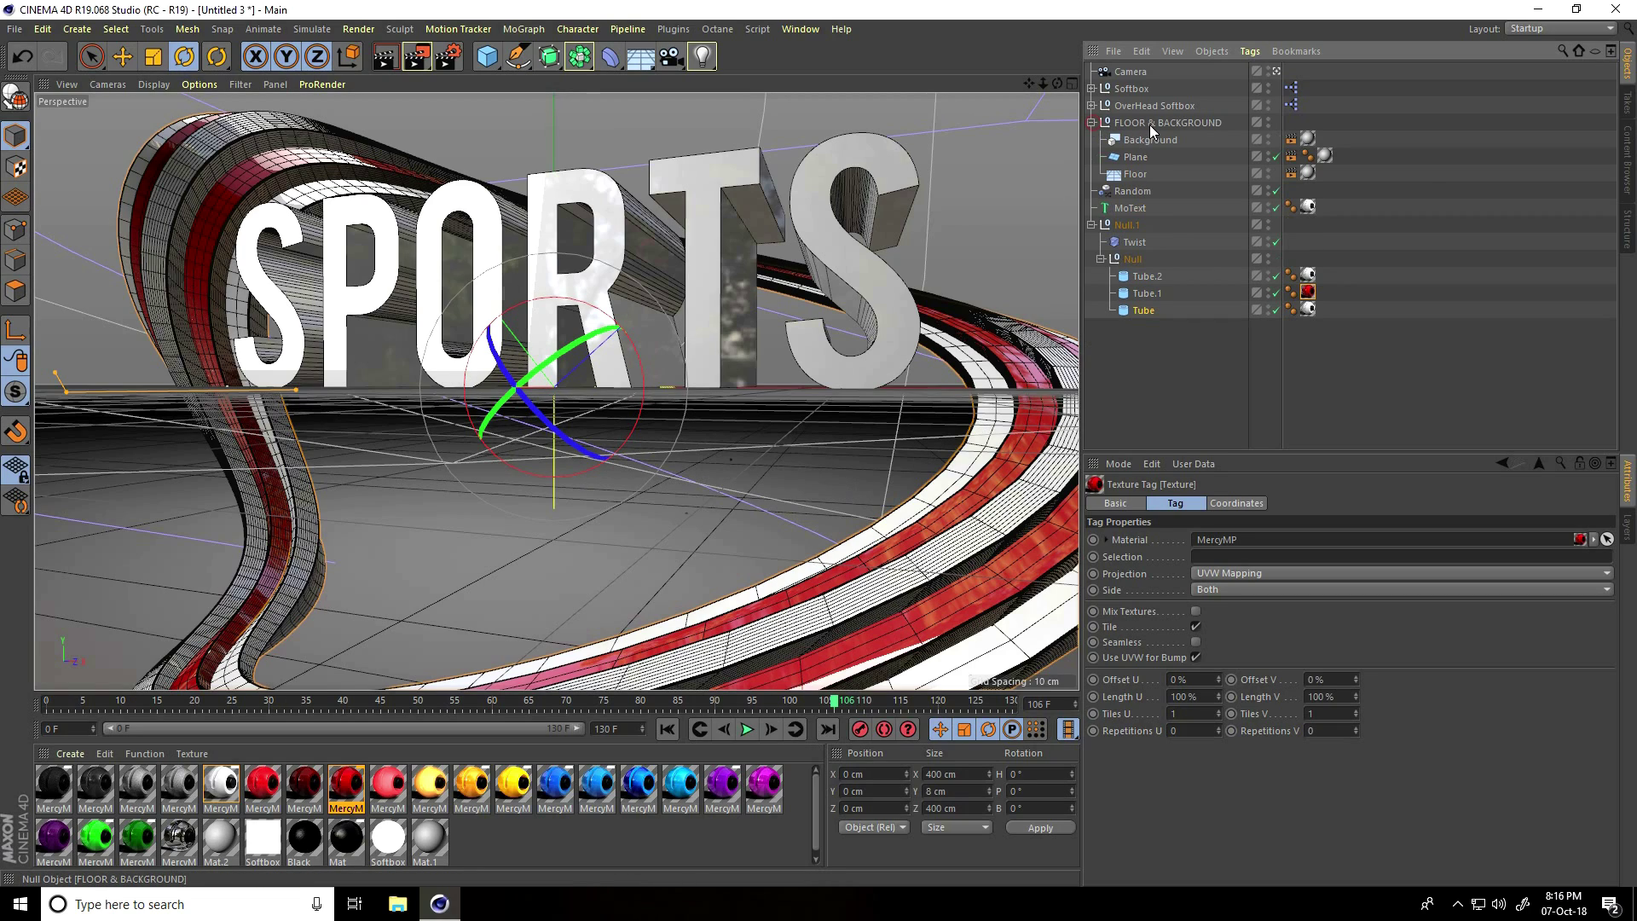
pyautogui.click(1308, 173)
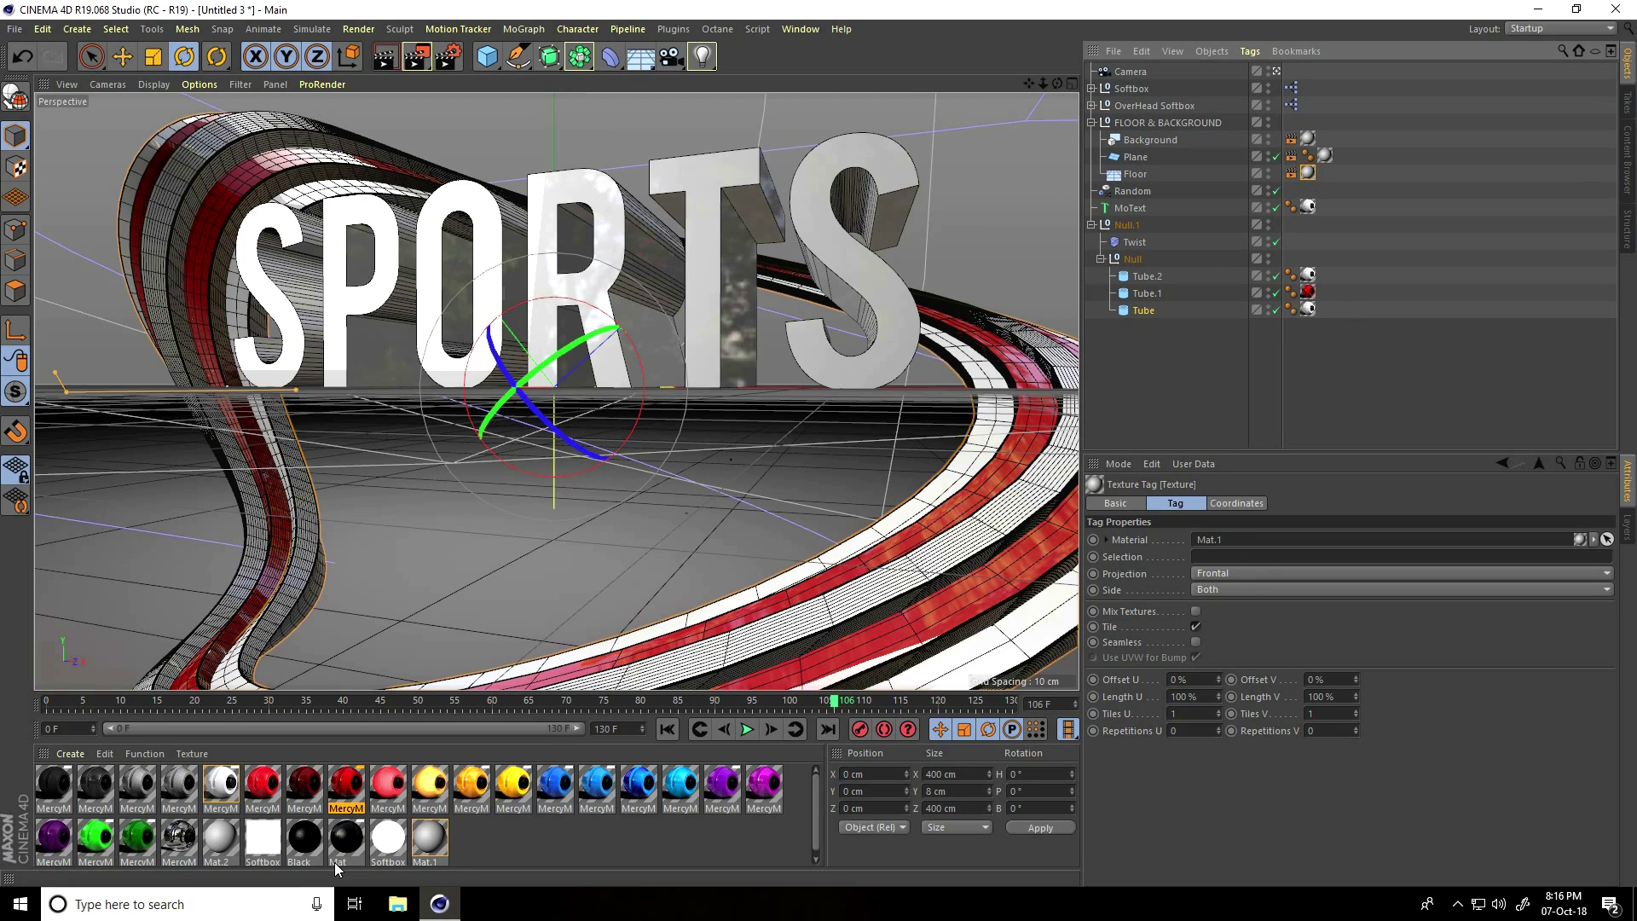
# - Open the floor material Mat.1 and switch off its Reflectance
pyautogui.click(427, 841)
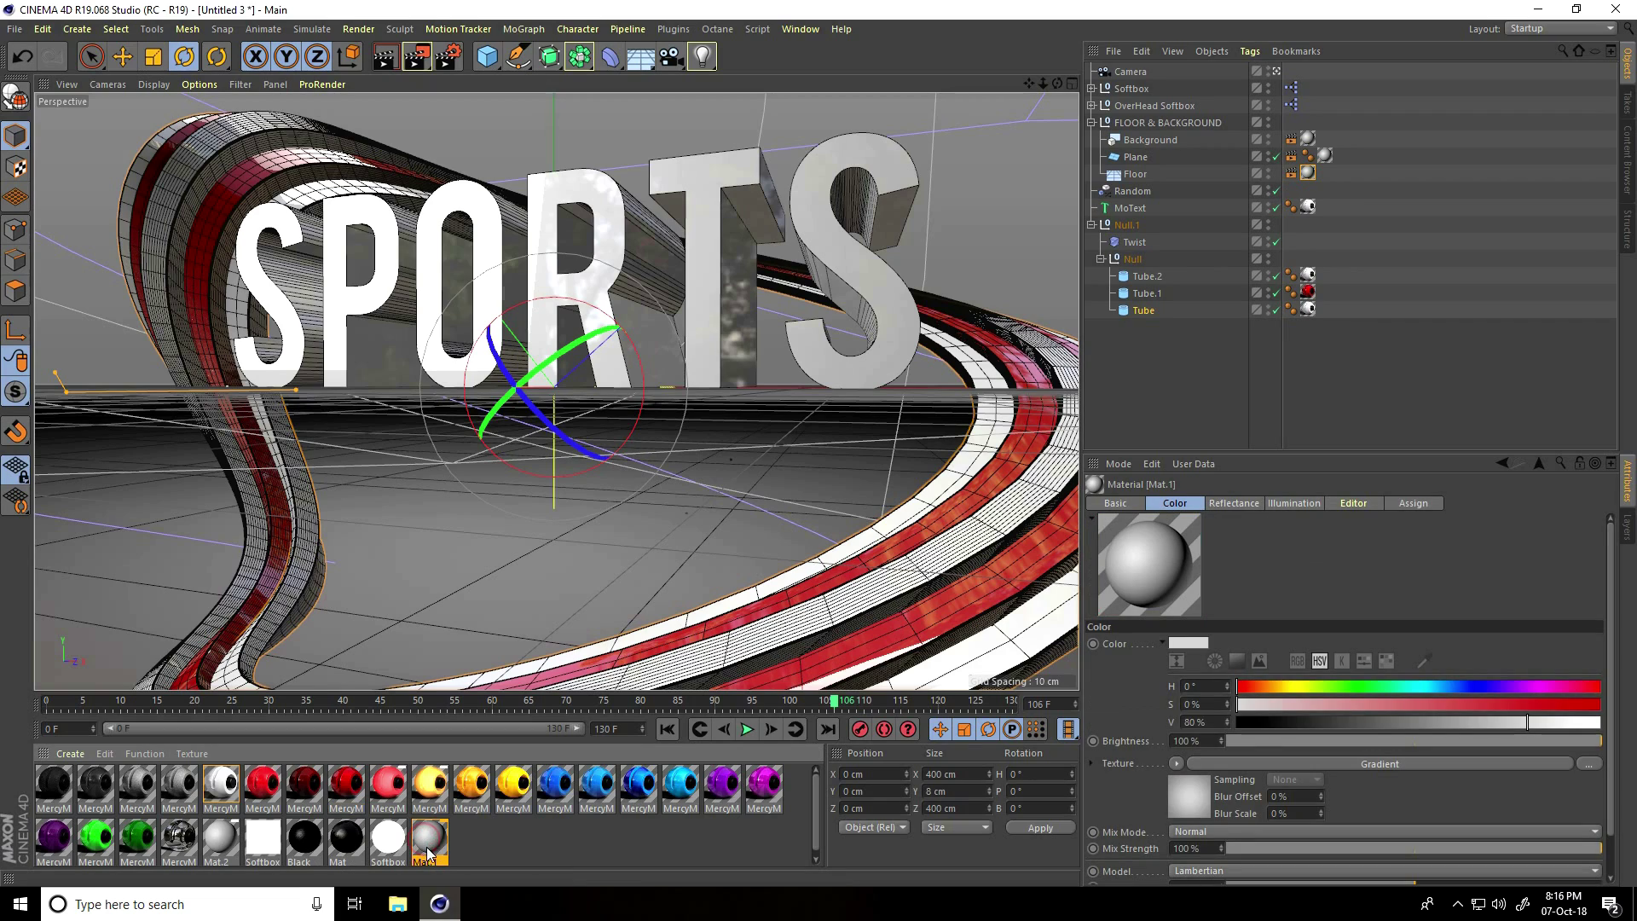
pyautogui.doubleClick(431, 842)
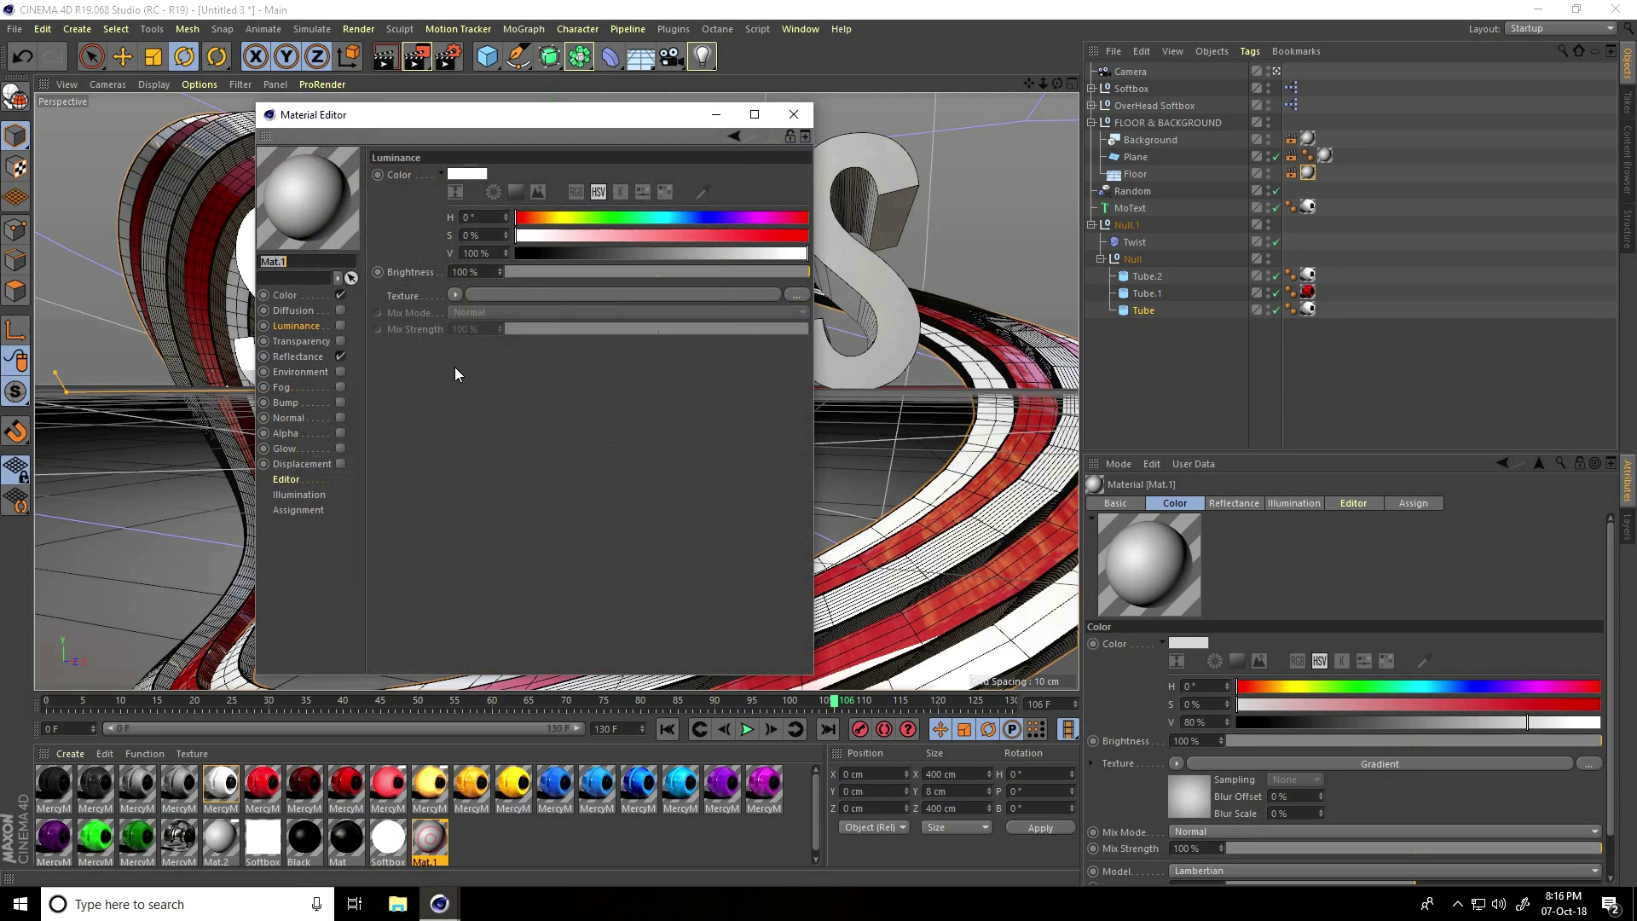
pyautogui.click(340, 357)
pyautogui.click(287, 295)
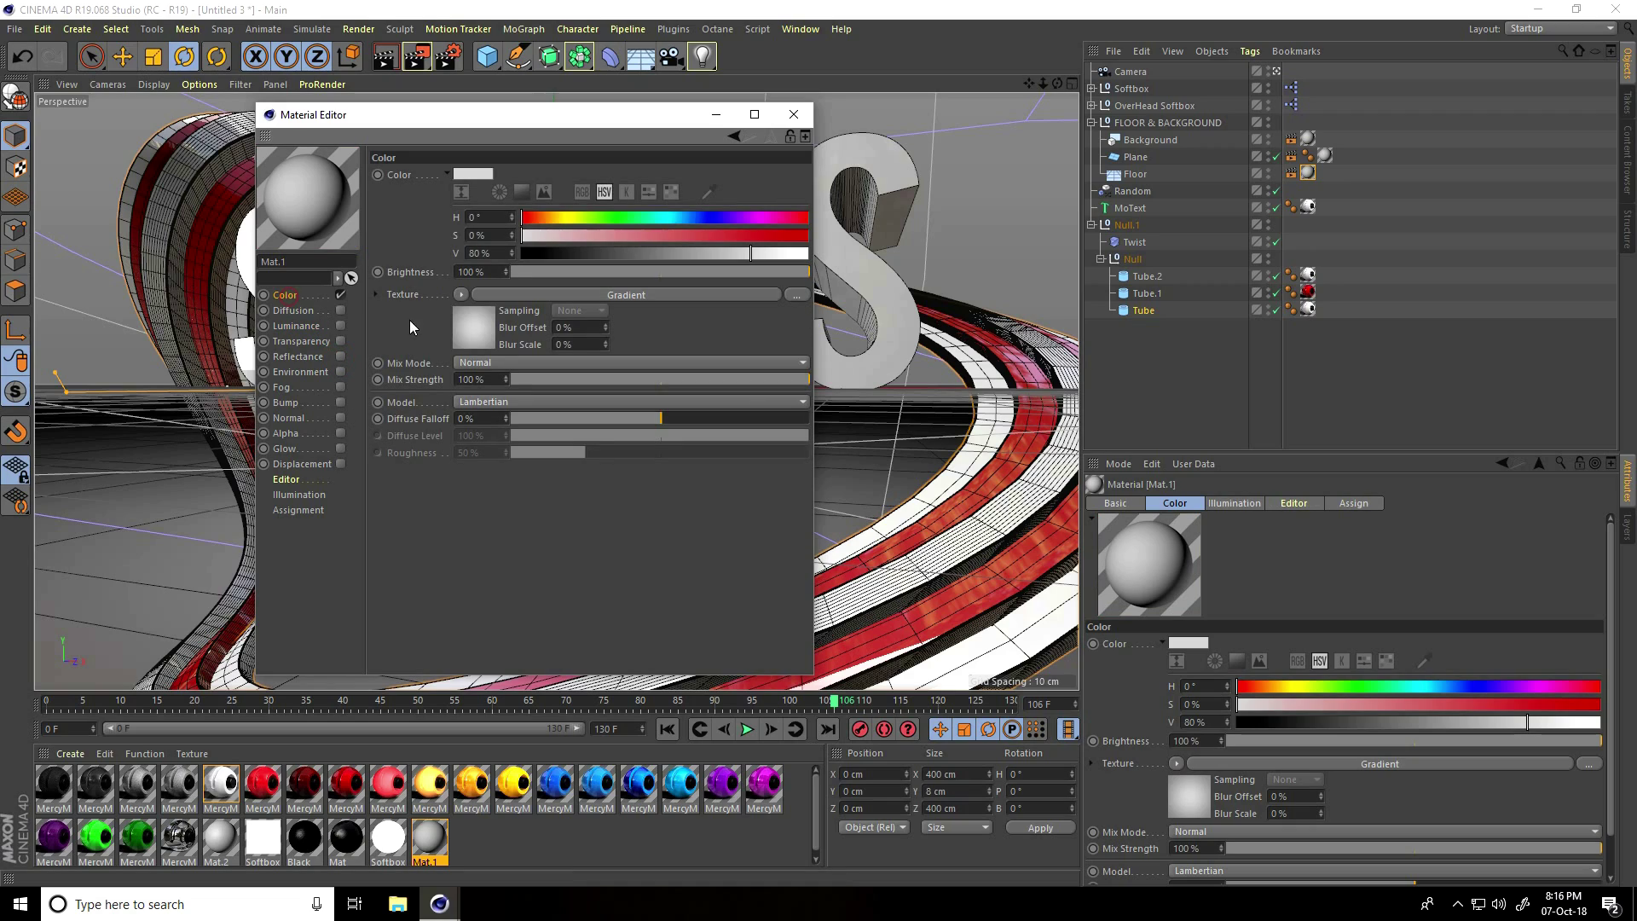
# - Set Mat.1's colour gradient to red on the left and deep red on the right
pyautogui.click(474, 332)
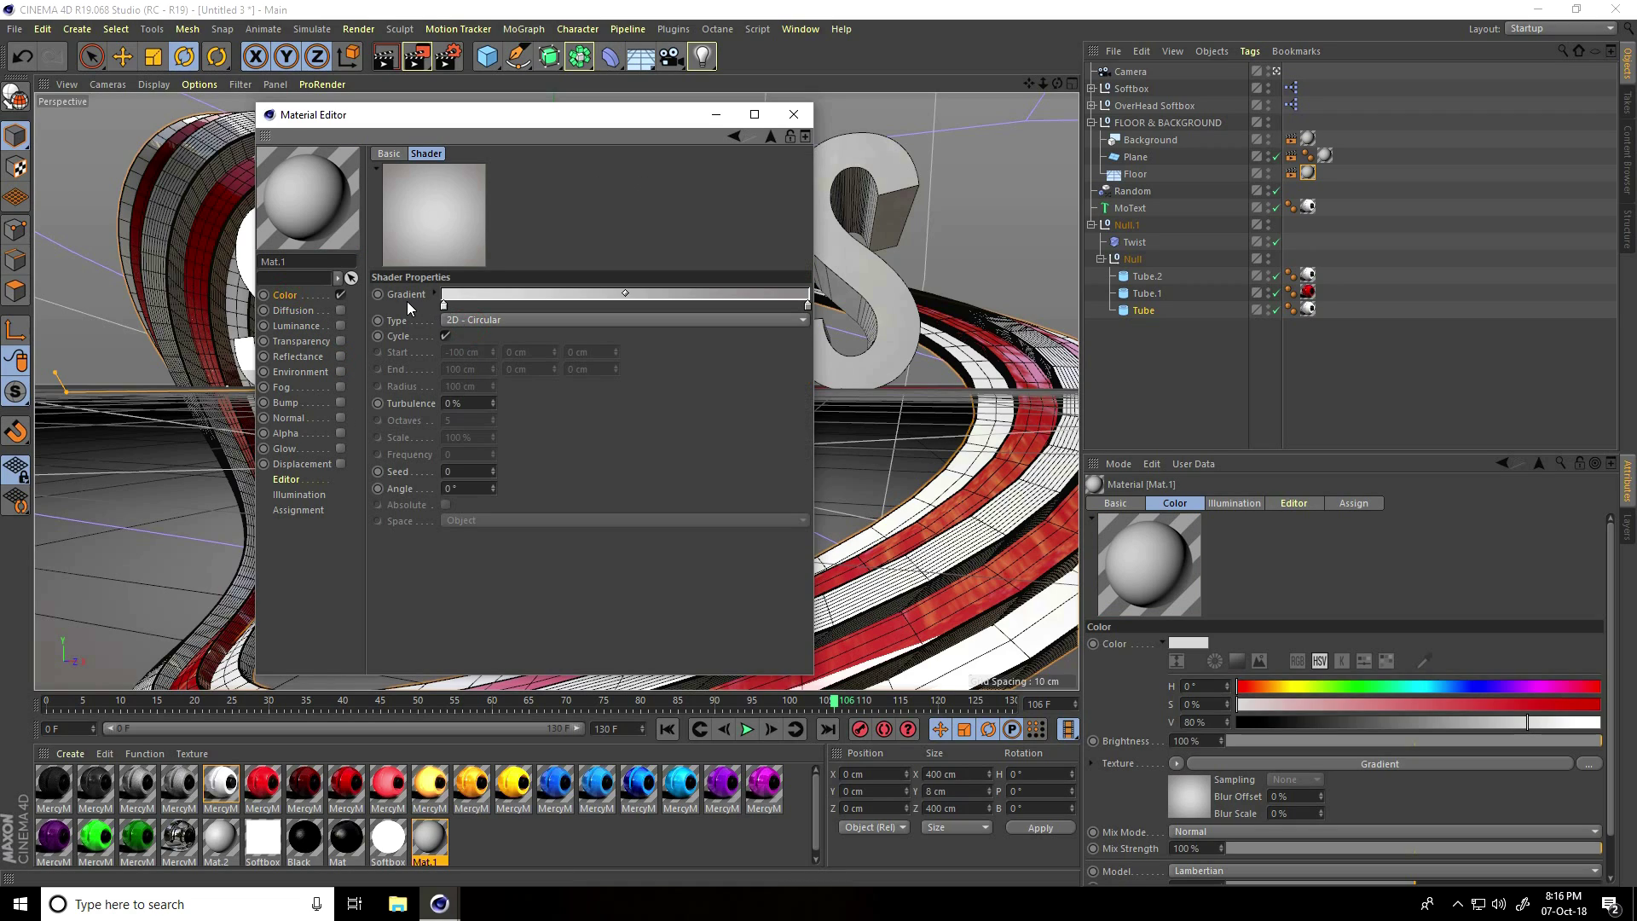
pyautogui.doubleClick(444, 306)
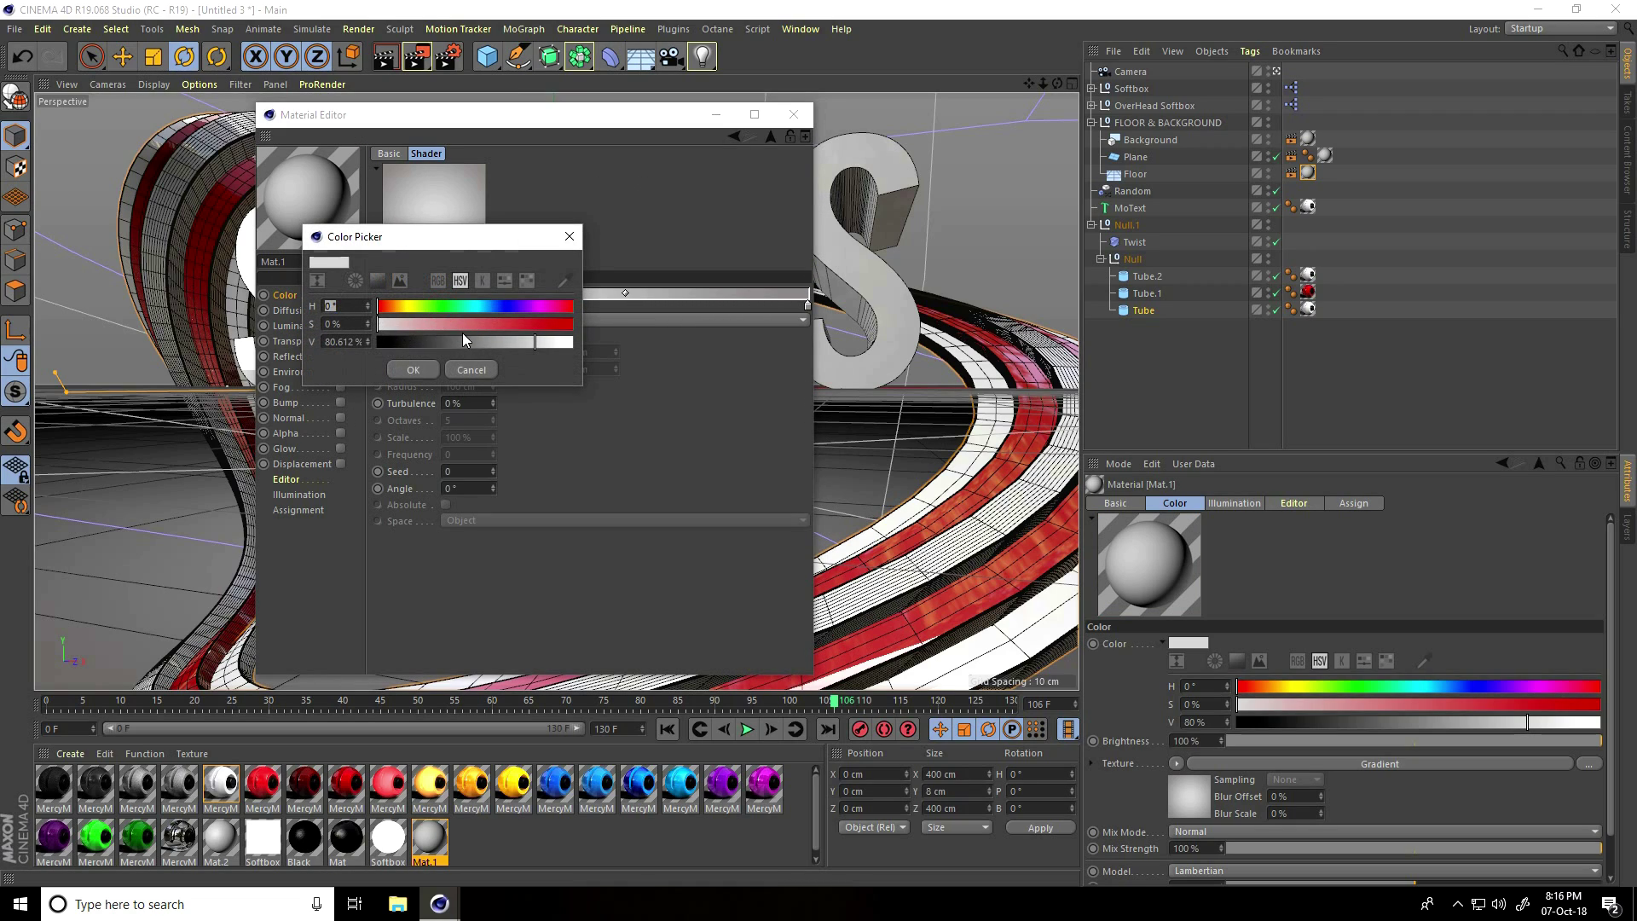
pyautogui.moveTo(468, 323)
pyautogui.mouseDown()
pyautogui.moveTo(635, 314)
pyautogui.moveTo(540, 334)
pyautogui.moveTo(551, 344)
pyautogui.mouseUp()
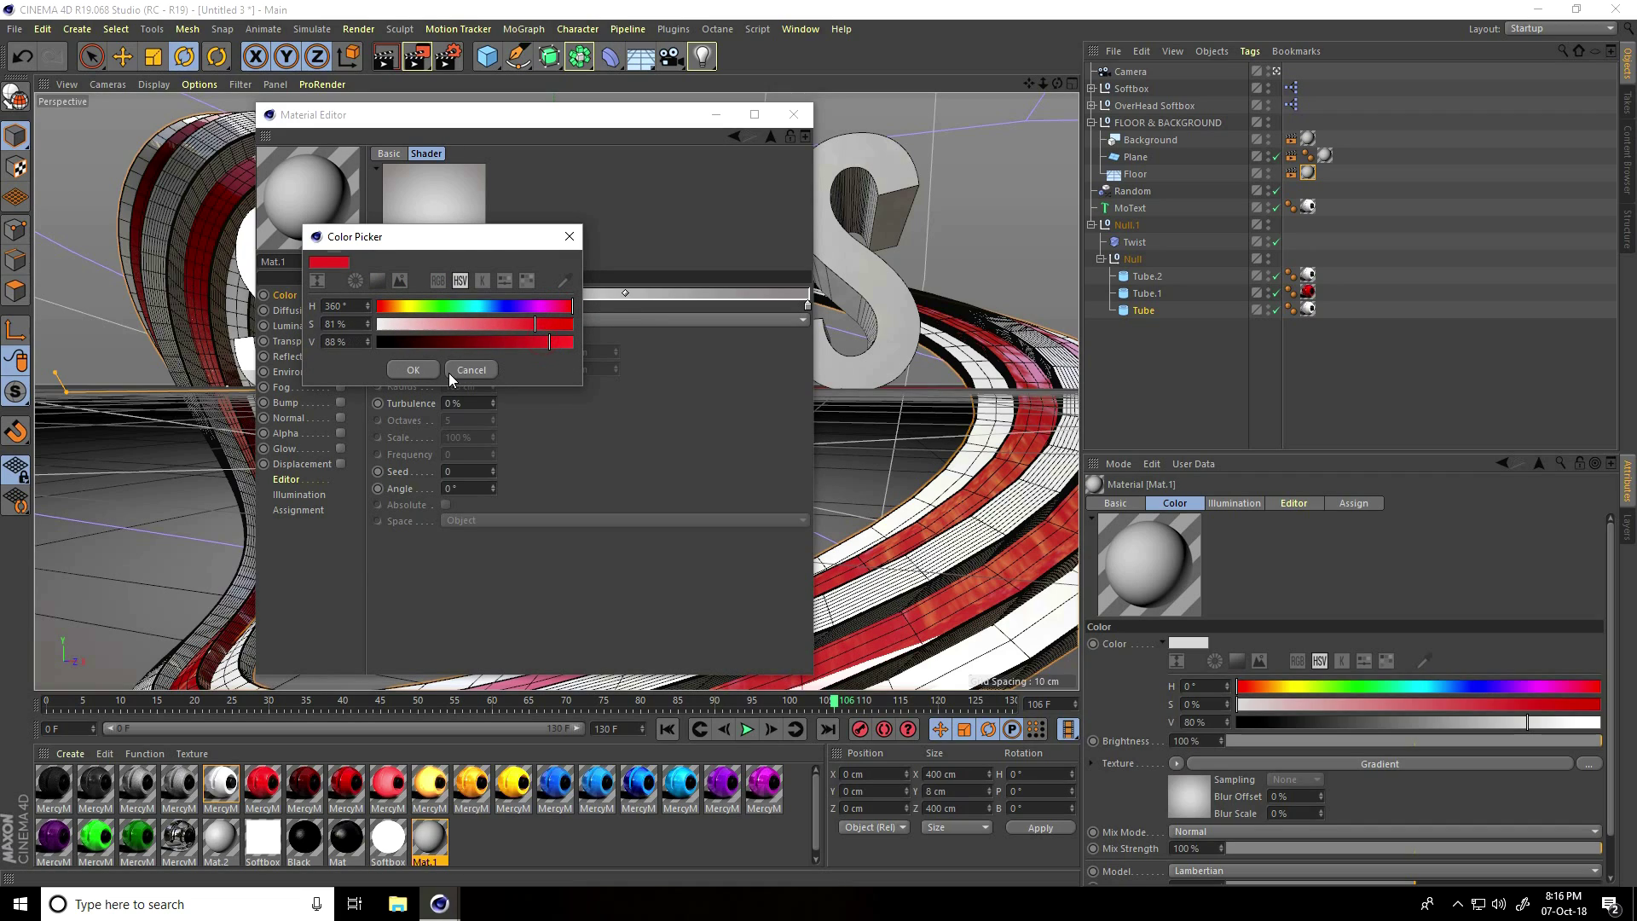
pyautogui.click(413, 369)
pyautogui.doubleClick(808, 304)
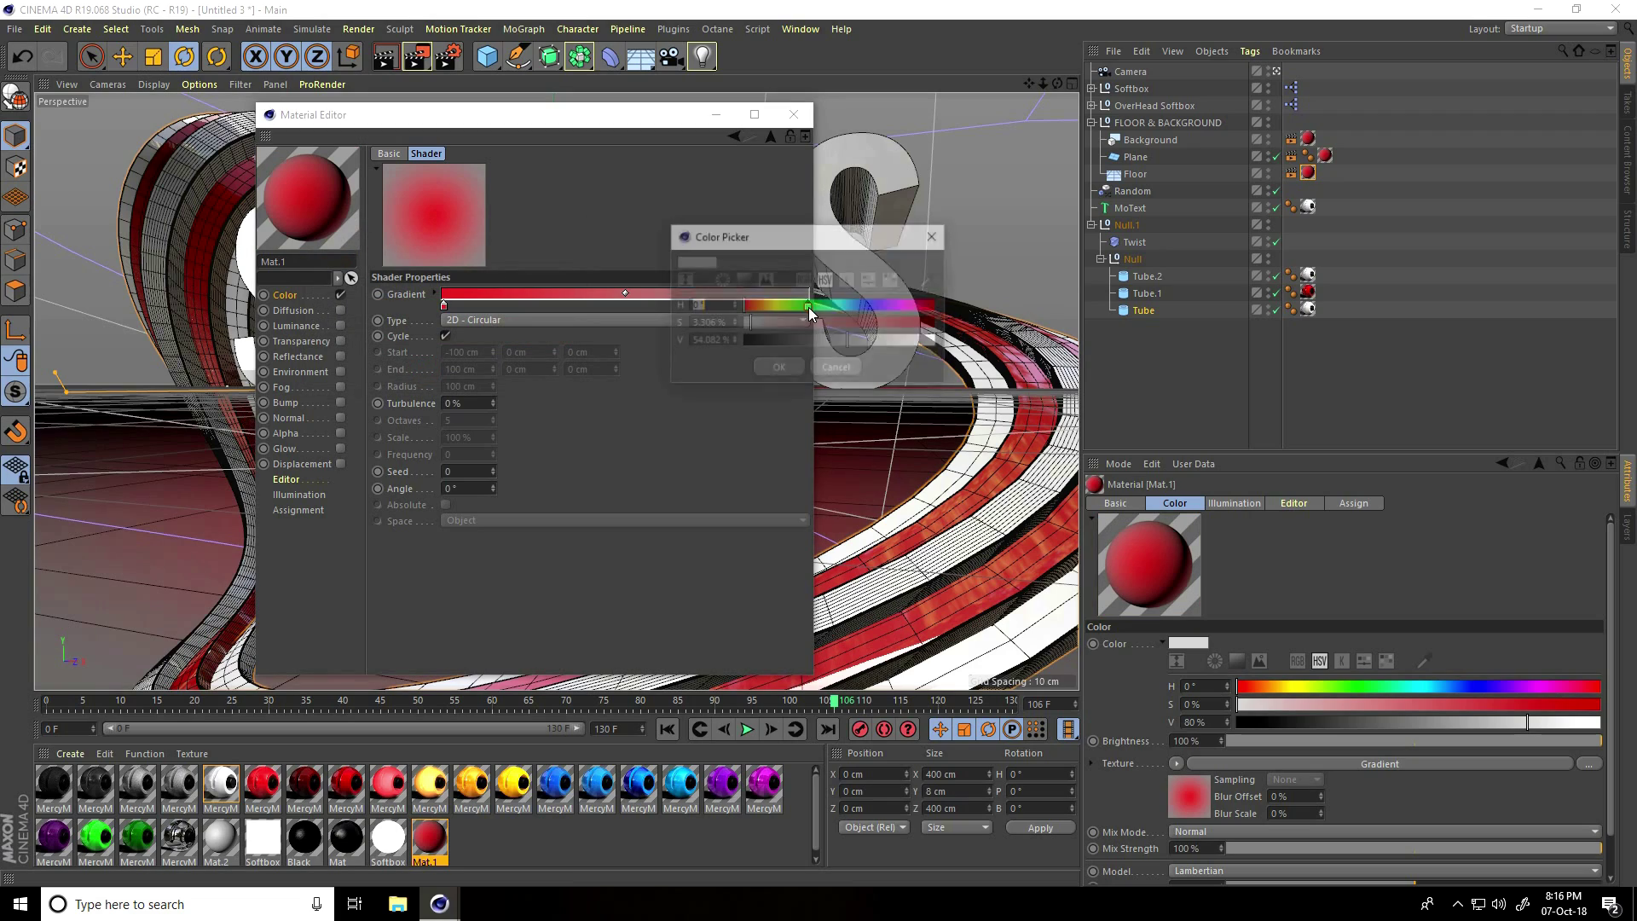
pyautogui.click(917, 325)
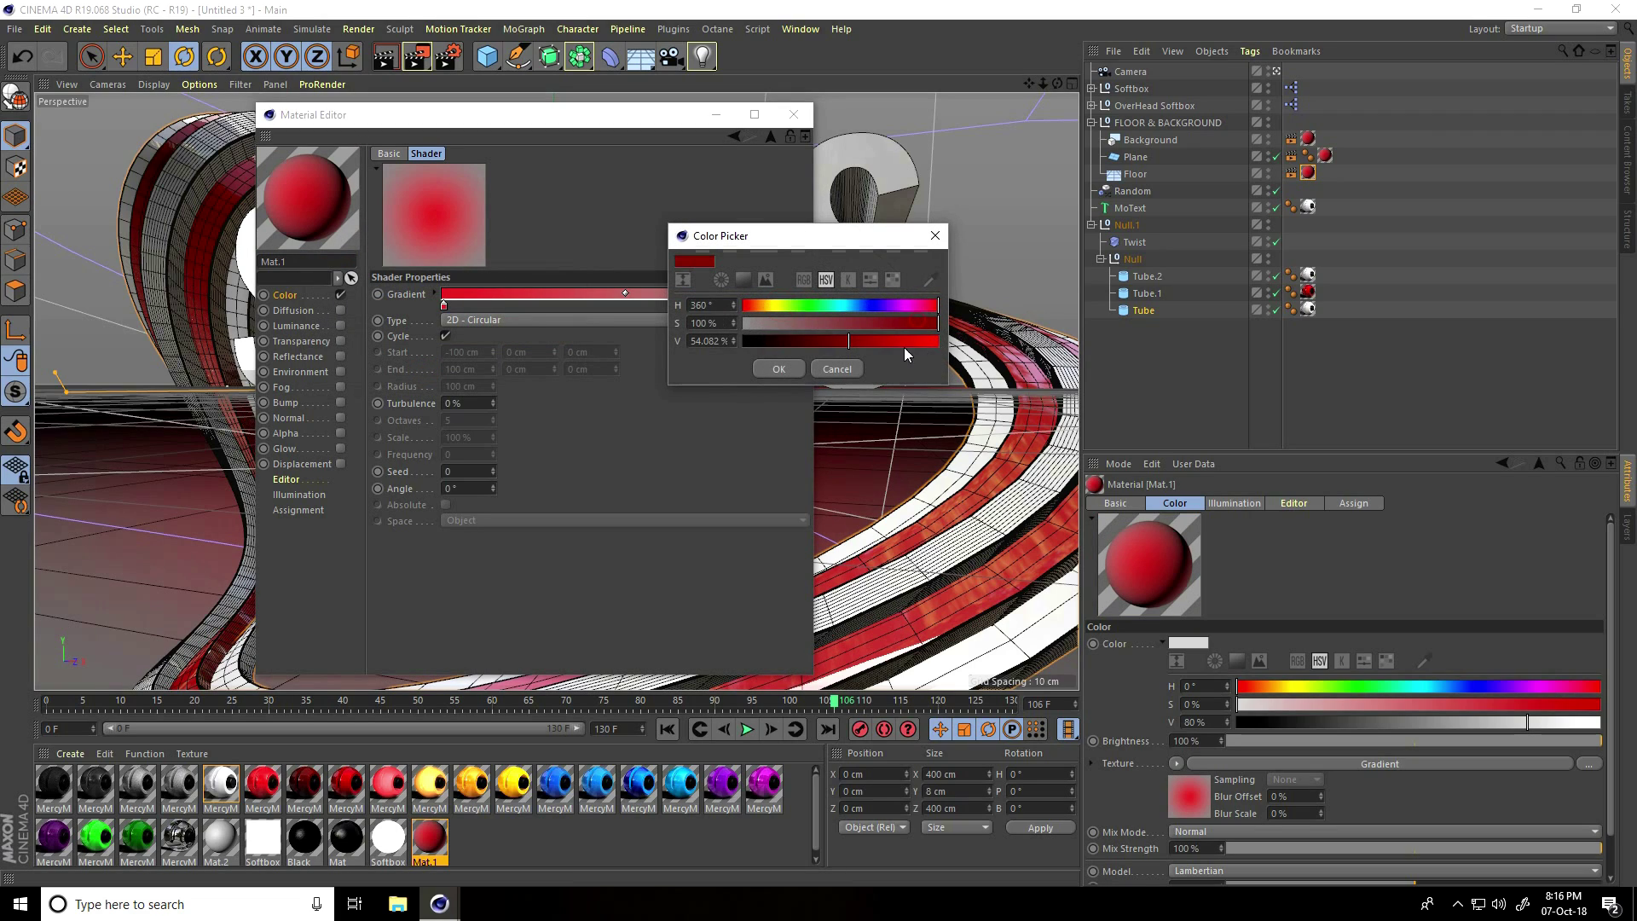
pyautogui.click(778, 369)
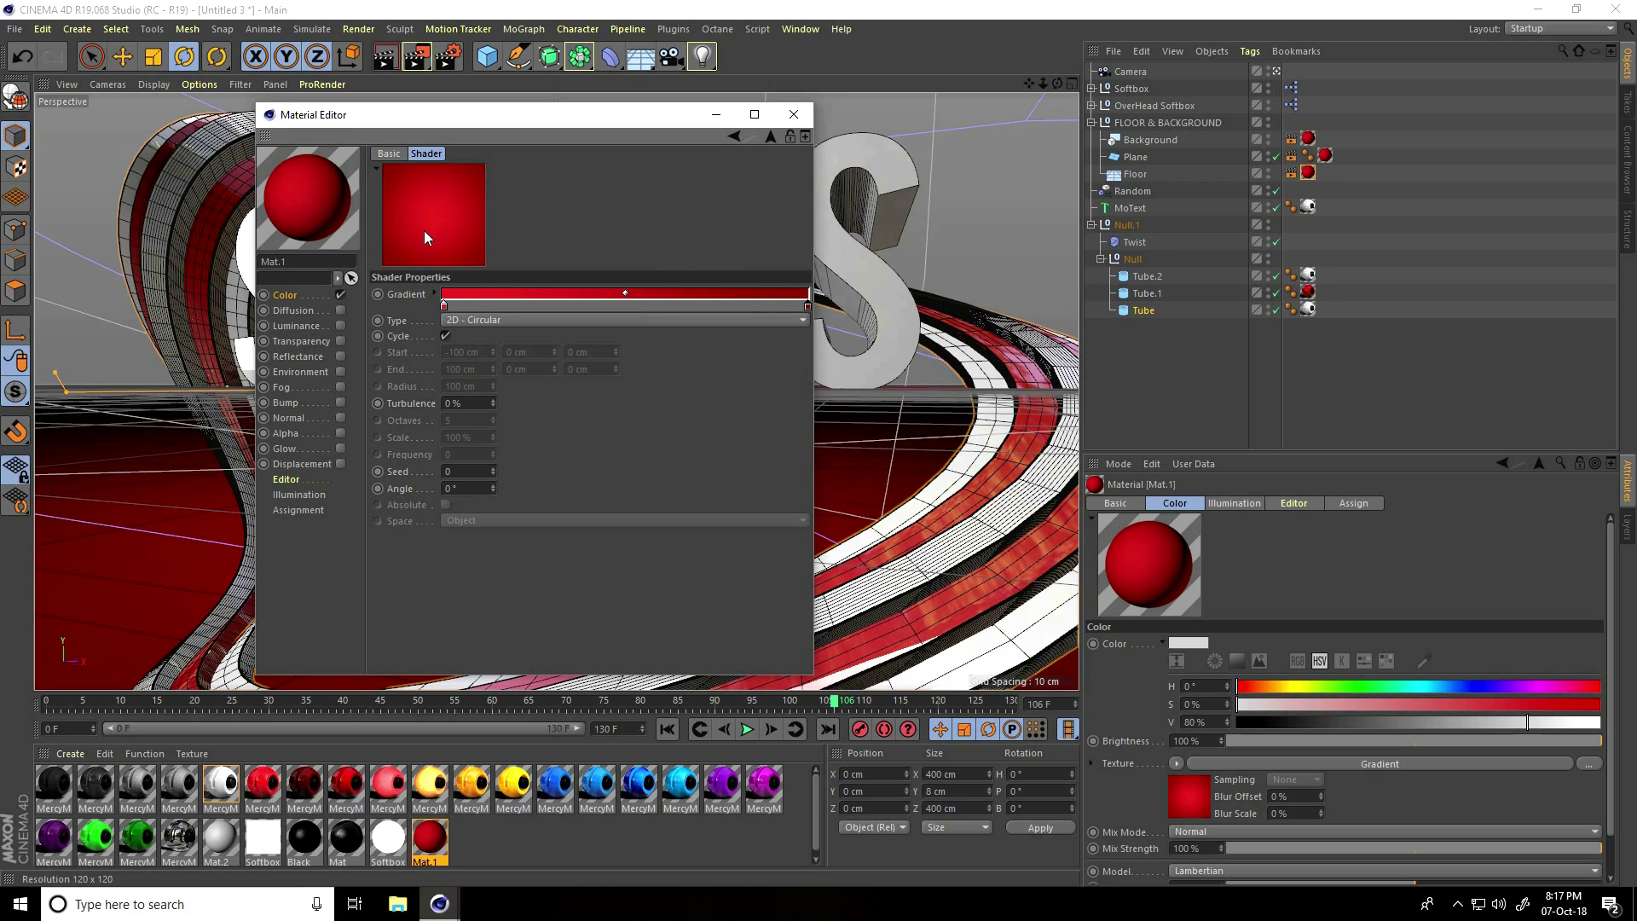
pyautogui.click(793, 115)
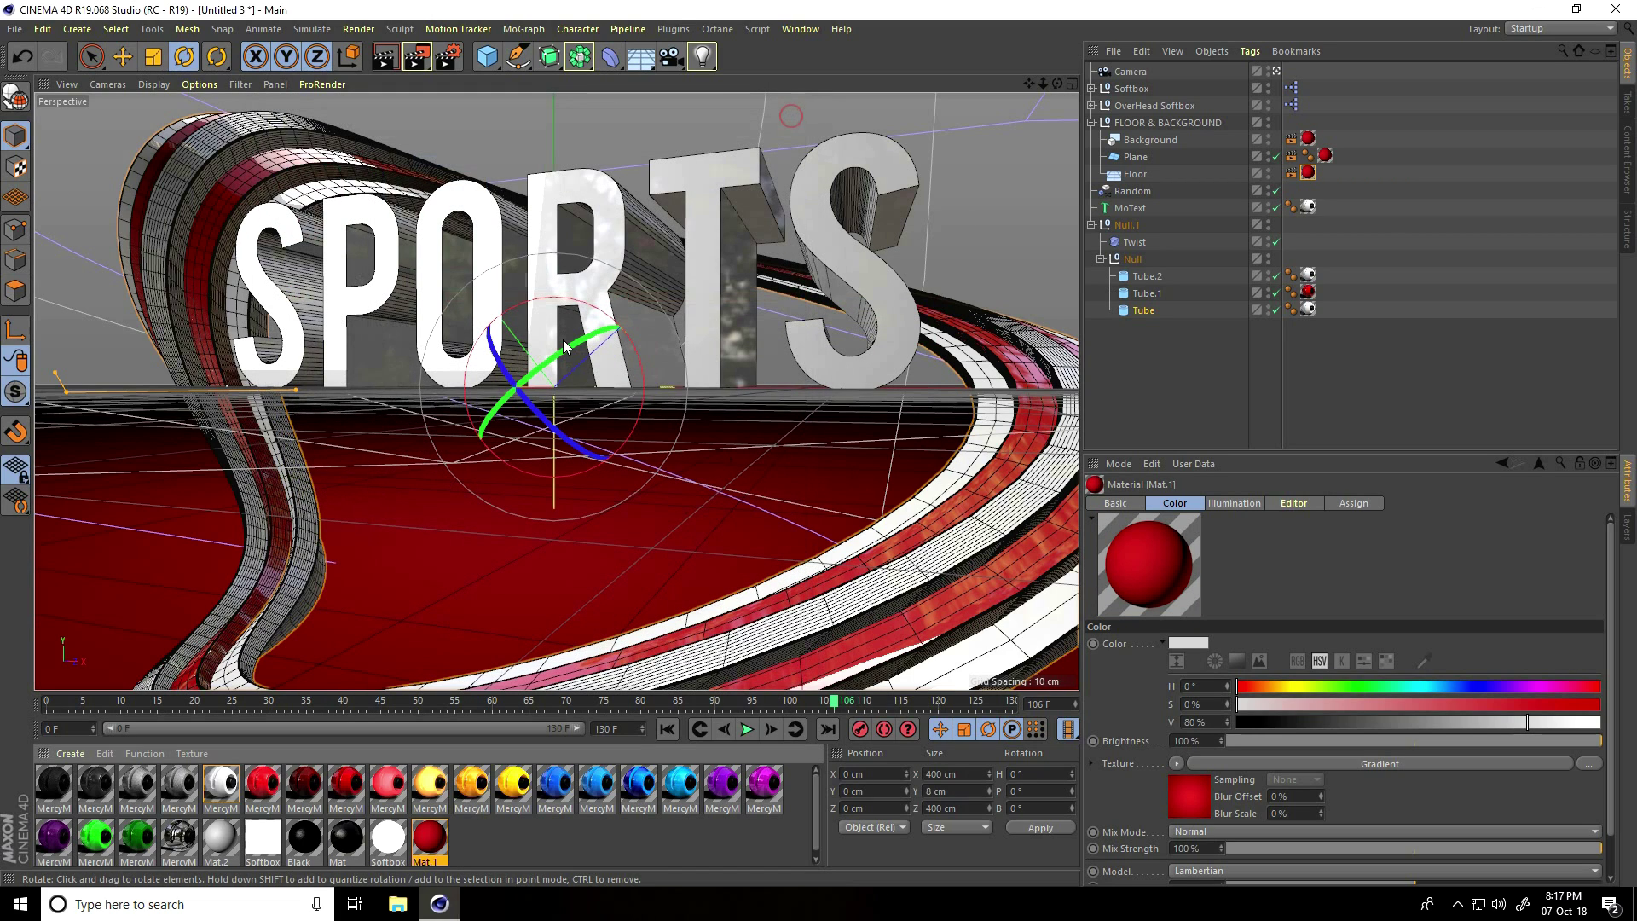
pyautogui.click(417, 61)
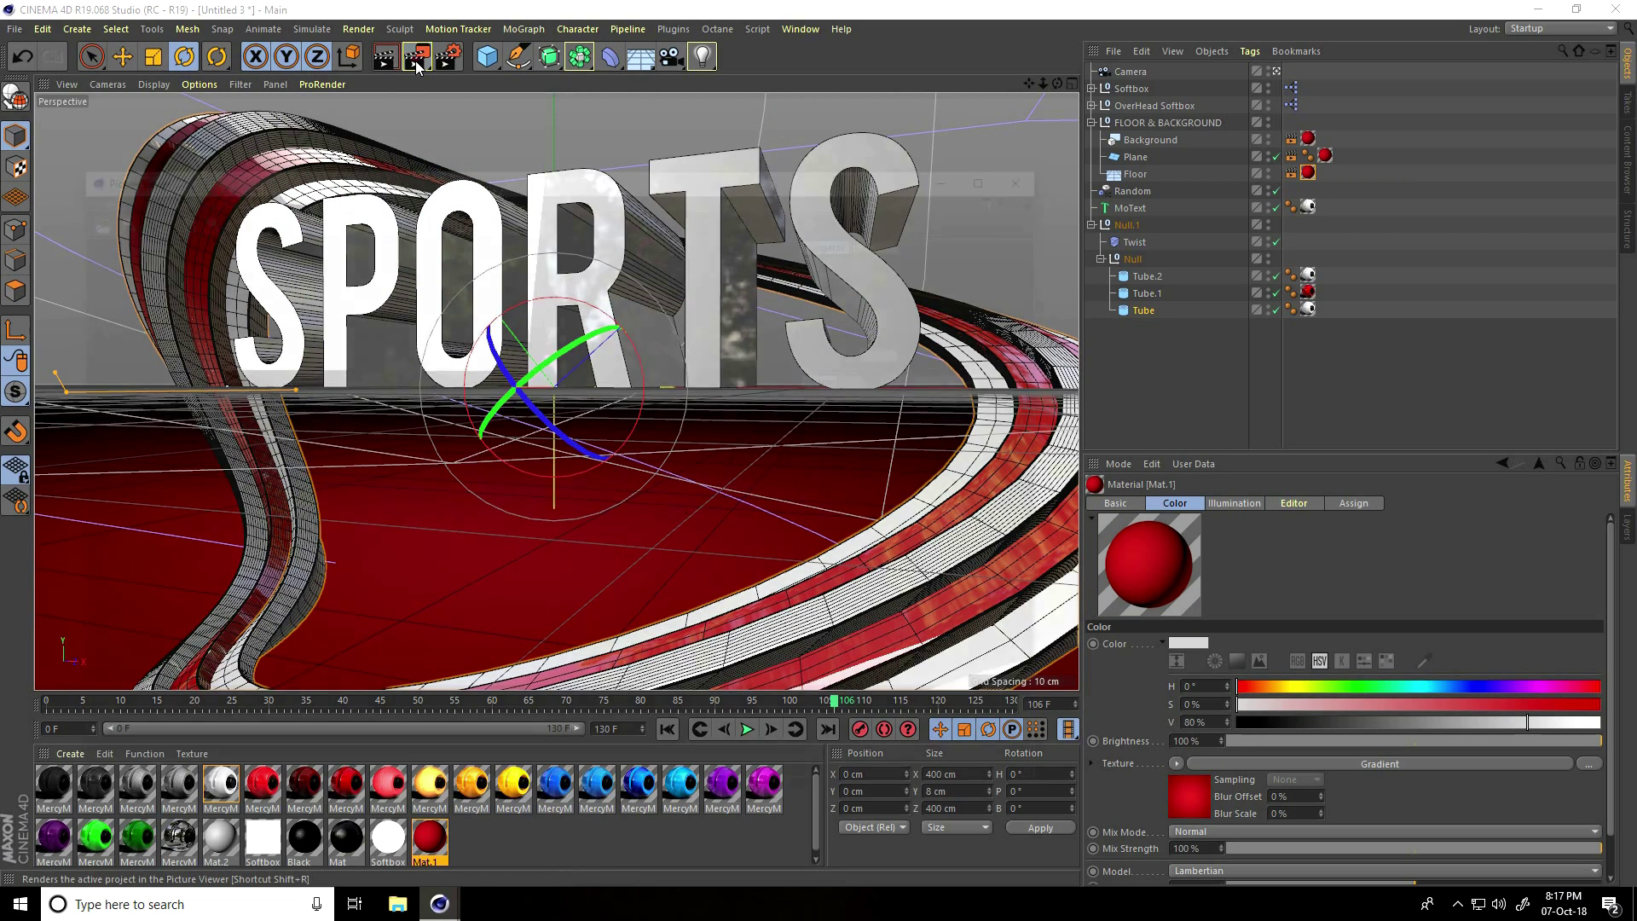
# - Finish the test render, then lower FLOOR & BACKGROUND to Y -316.709 cm
pyautogui.click(386, 265)
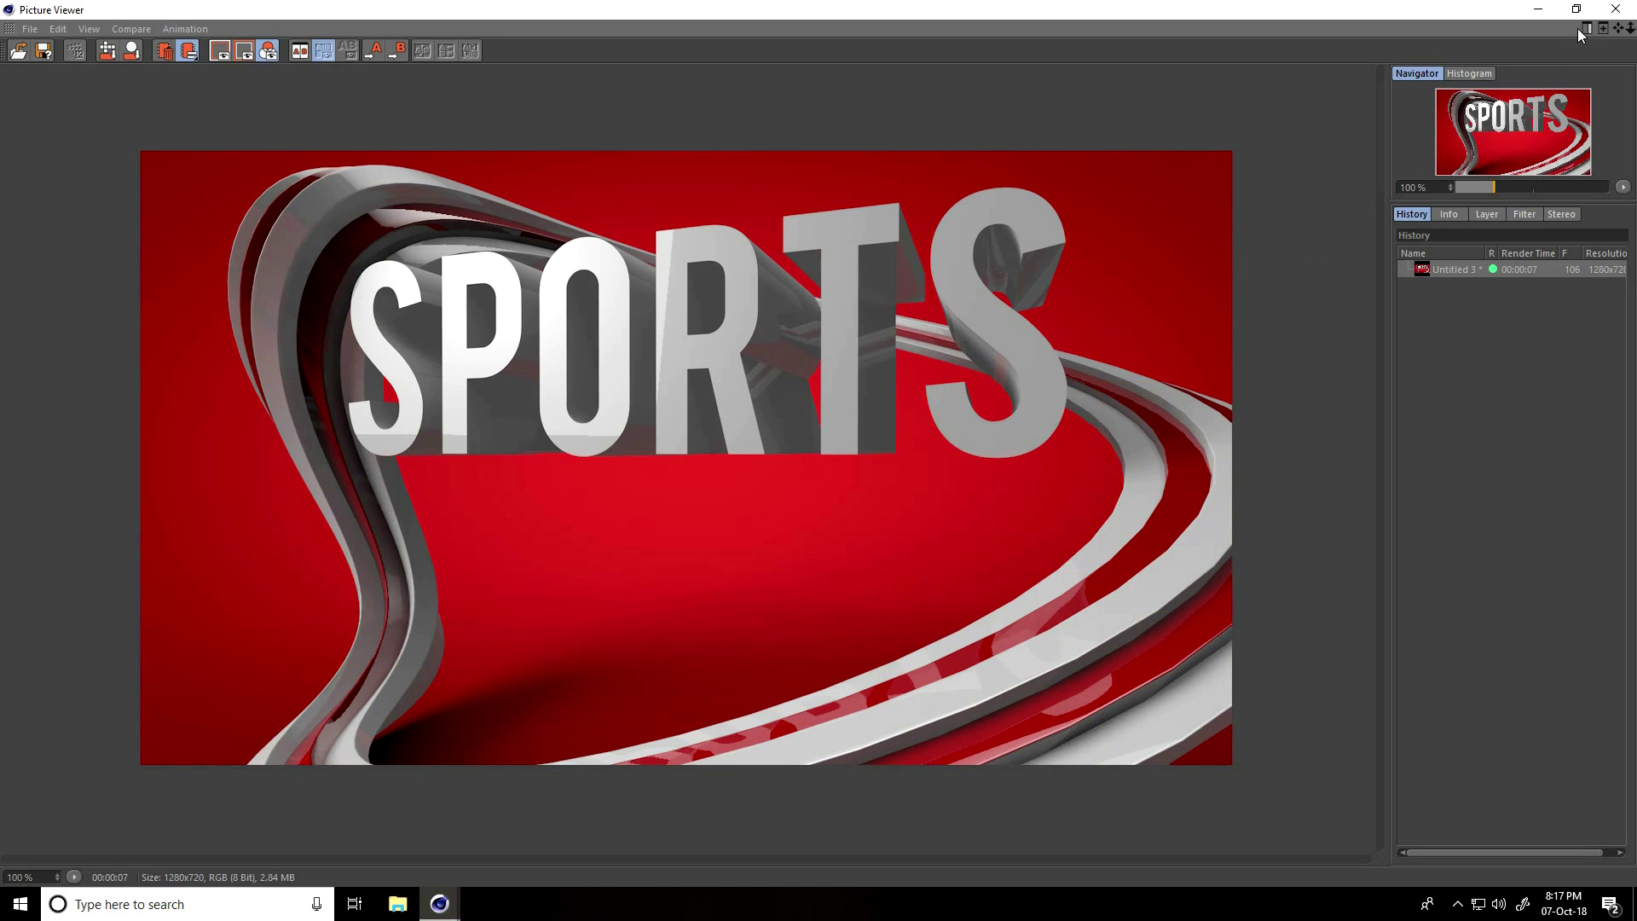
pyautogui.click(1616, 9)
pyautogui.click(1151, 123)
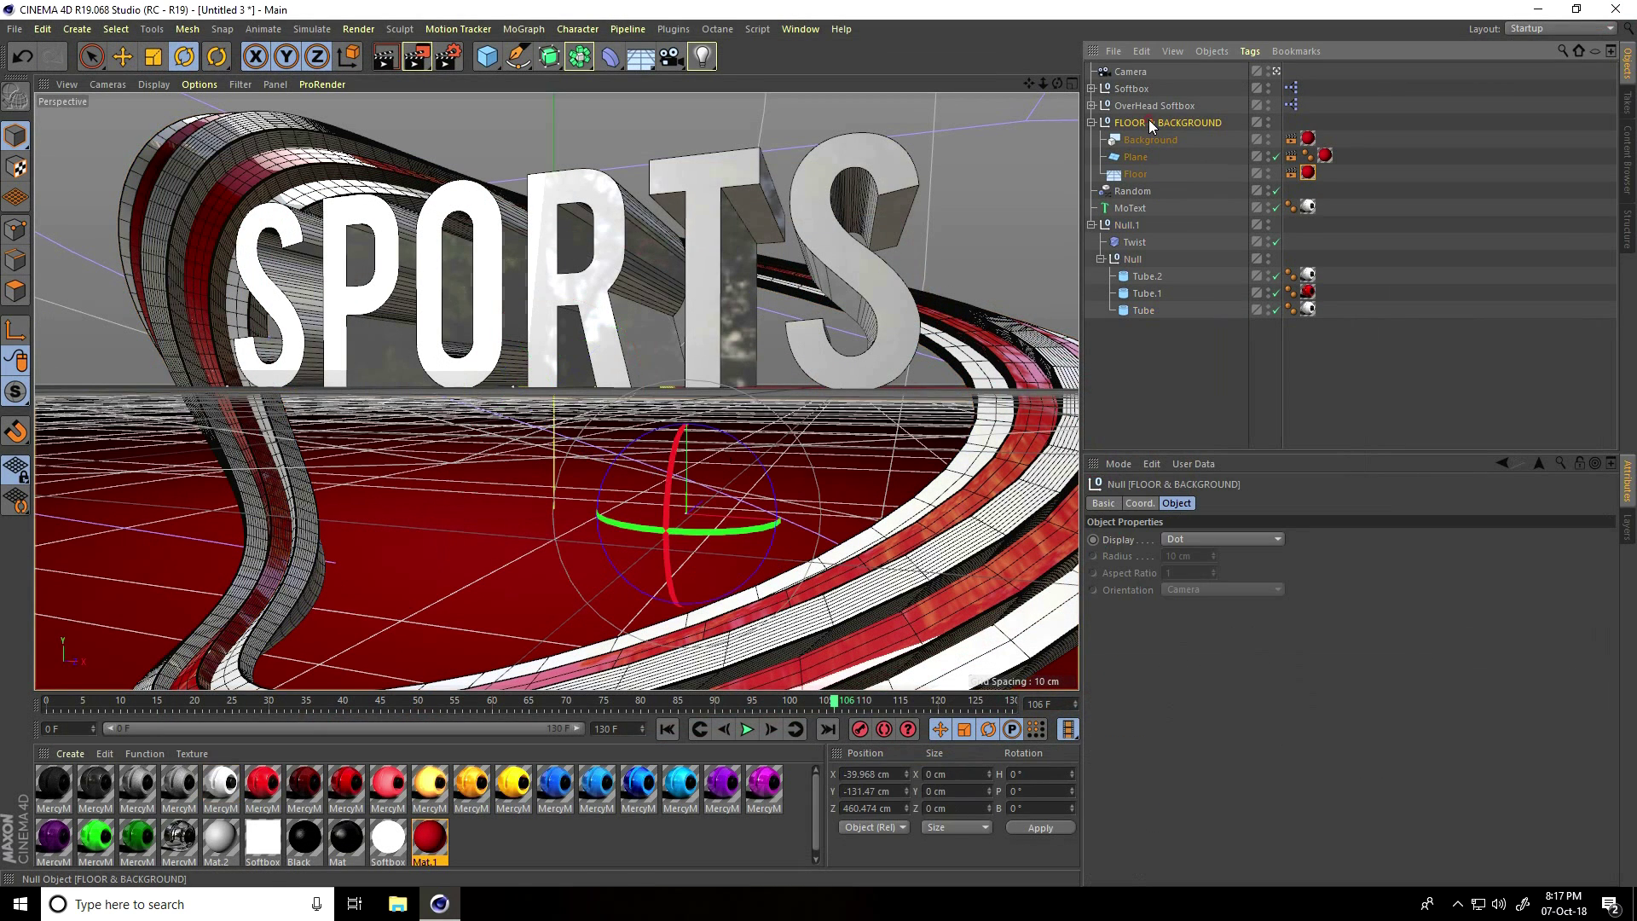
pyautogui.click(122, 56)
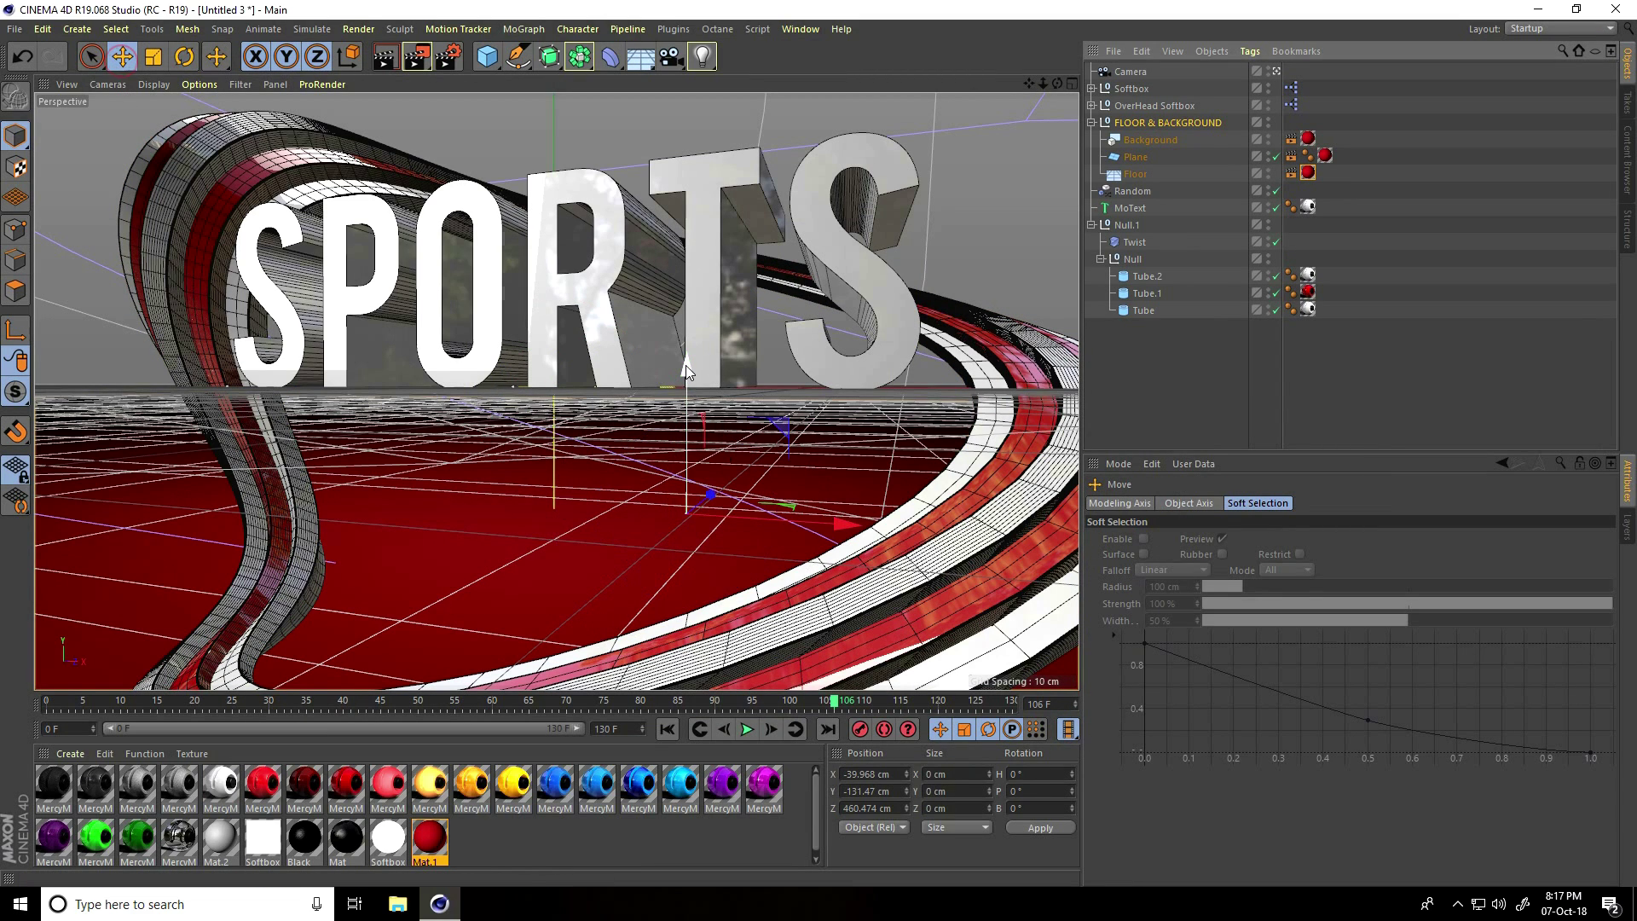
pyautogui.moveTo(686, 368); pyautogui.dragTo(689, 553)
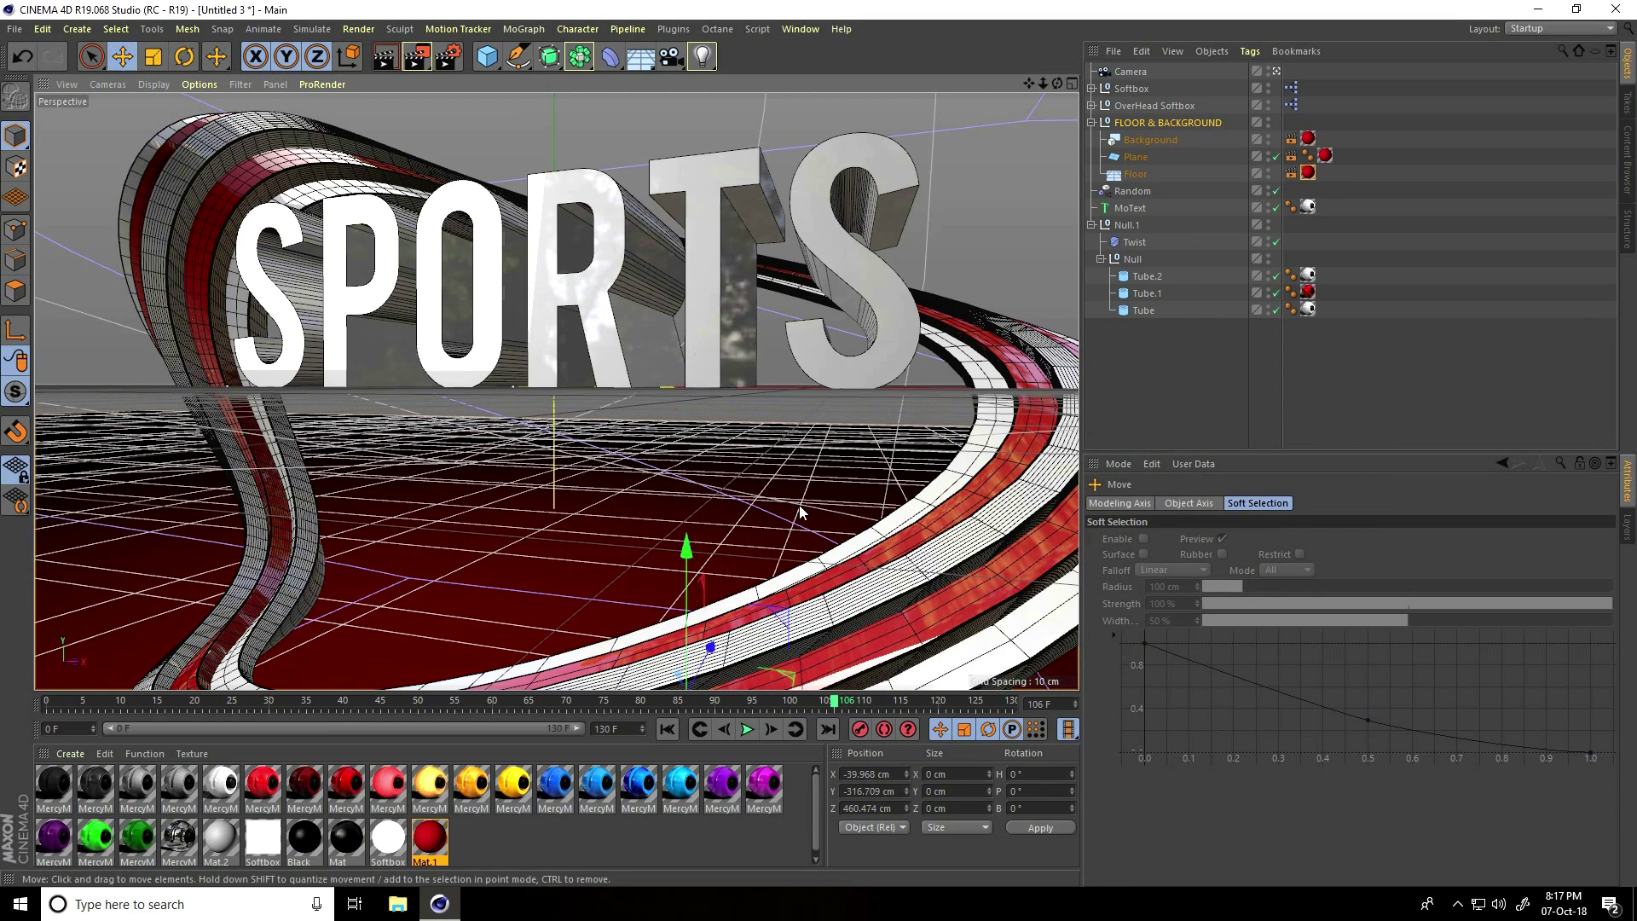
pyautogui.click(446, 60)
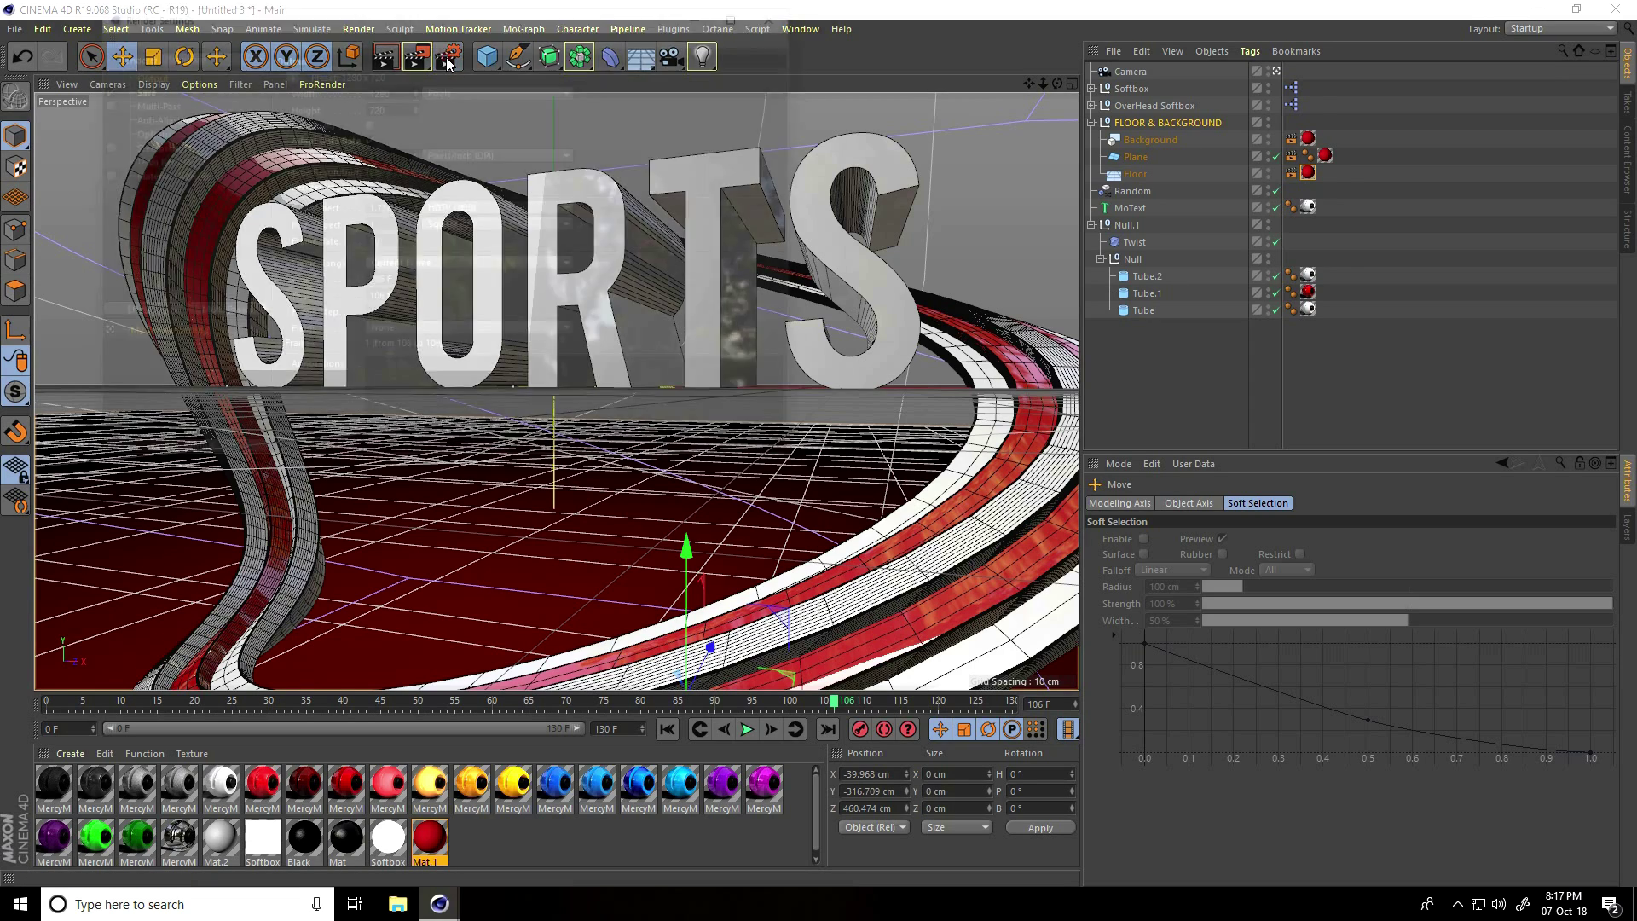
# - Add Global Illumination with High samples and set anti-aliasing to Best
pyautogui.click(146, 312)
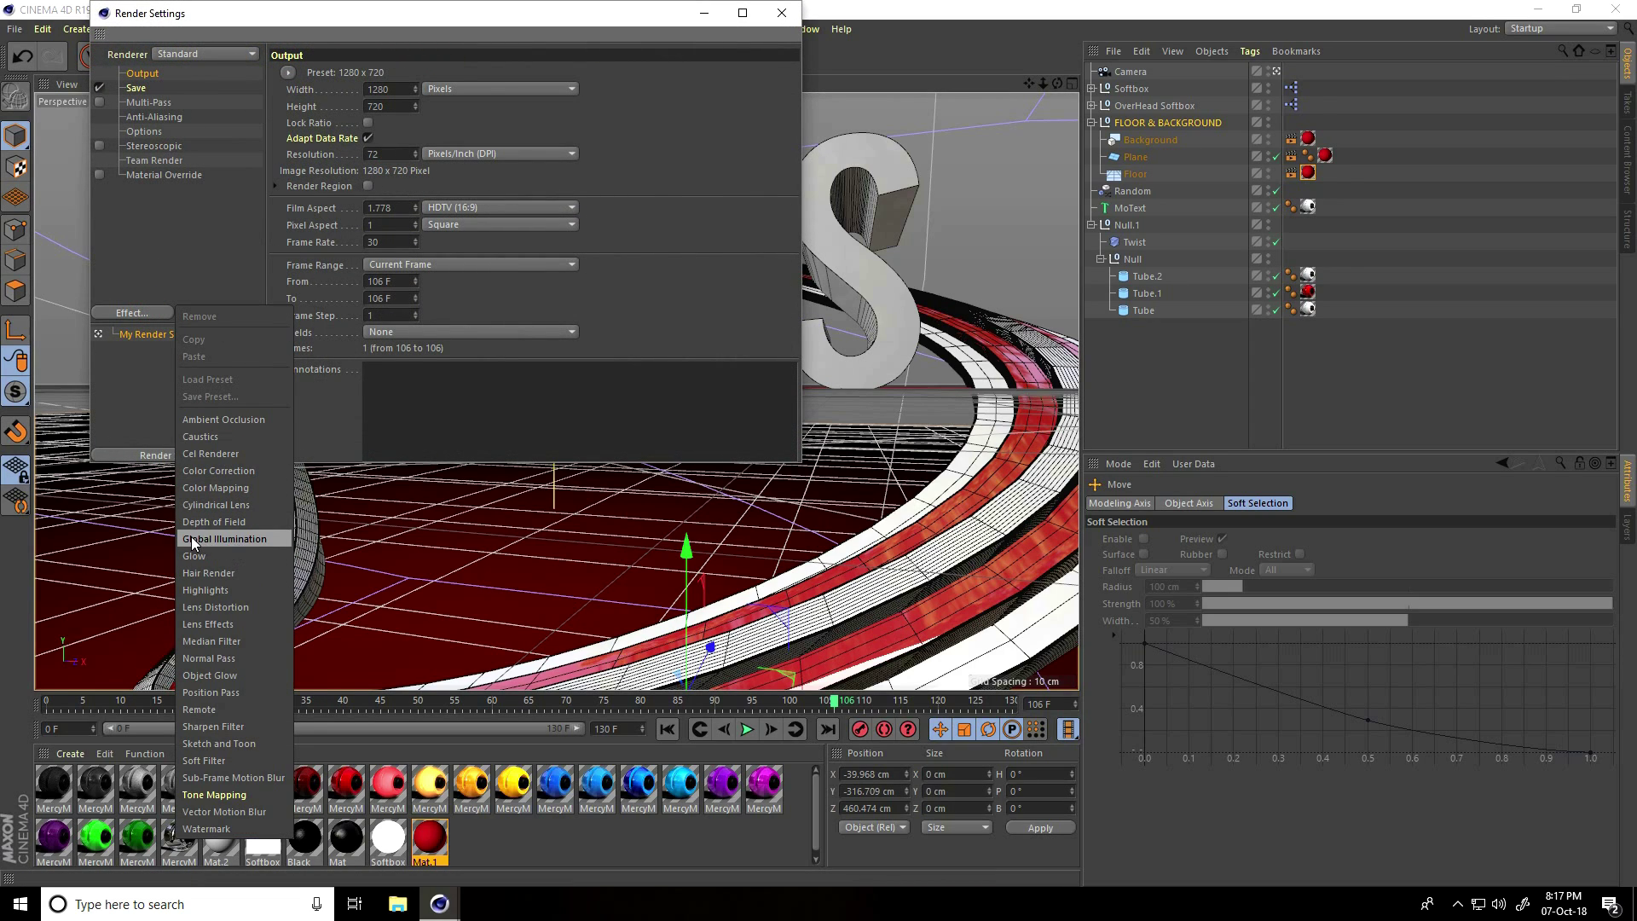
pyautogui.click(251, 540)
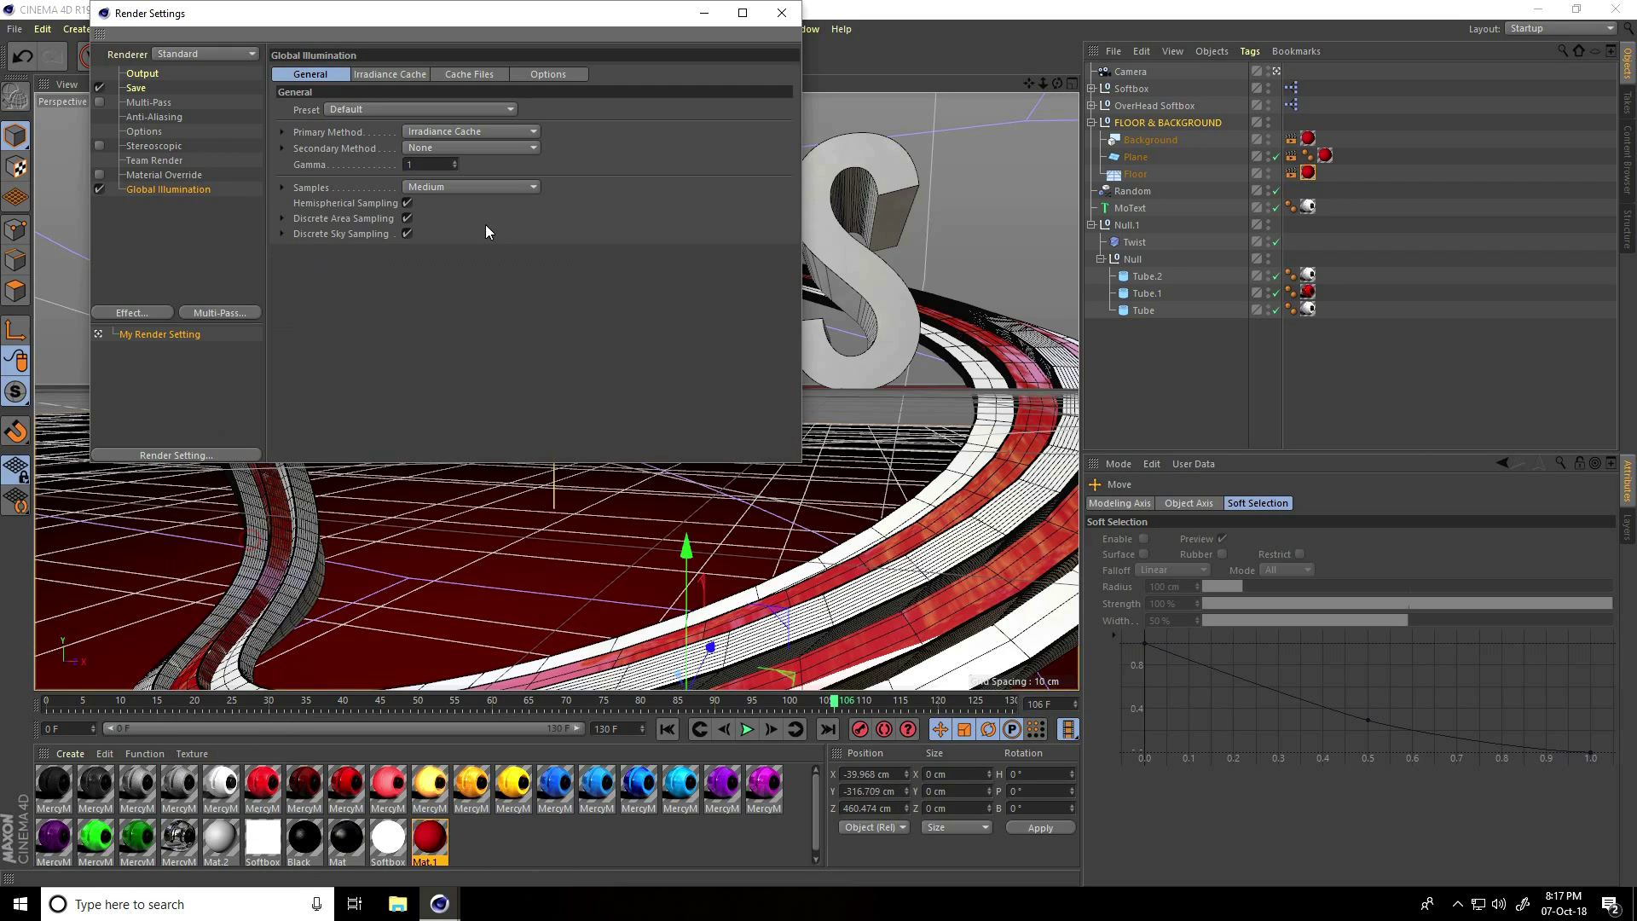
pyautogui.click(433, 186)
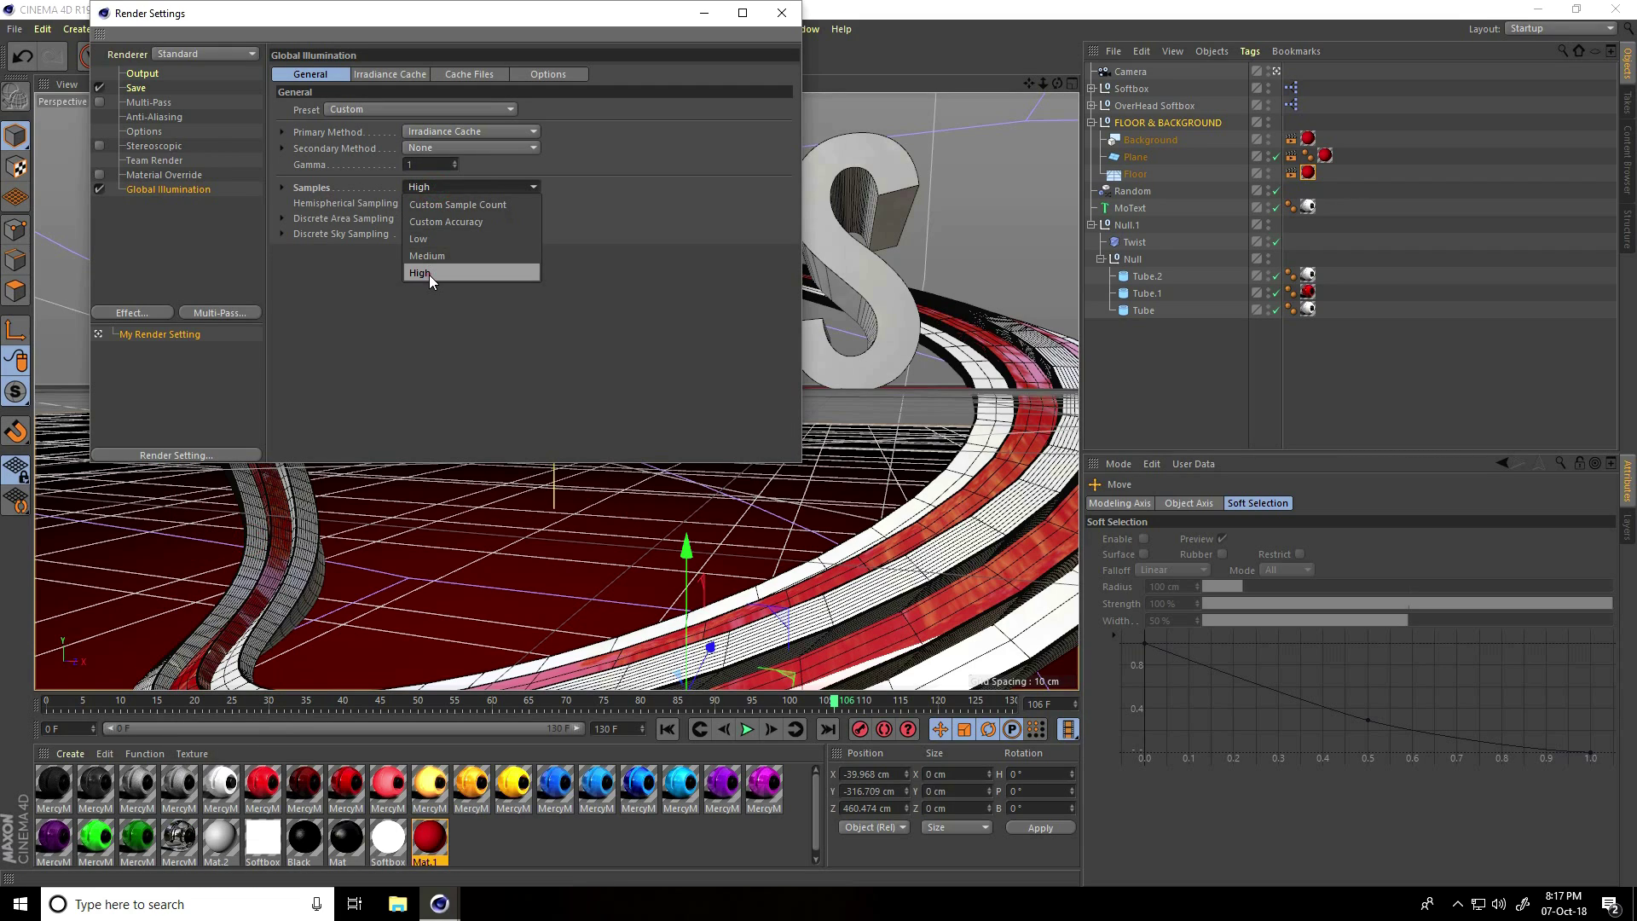
pyautogui.click(426, 273)
pyautogui.click(156, 117)
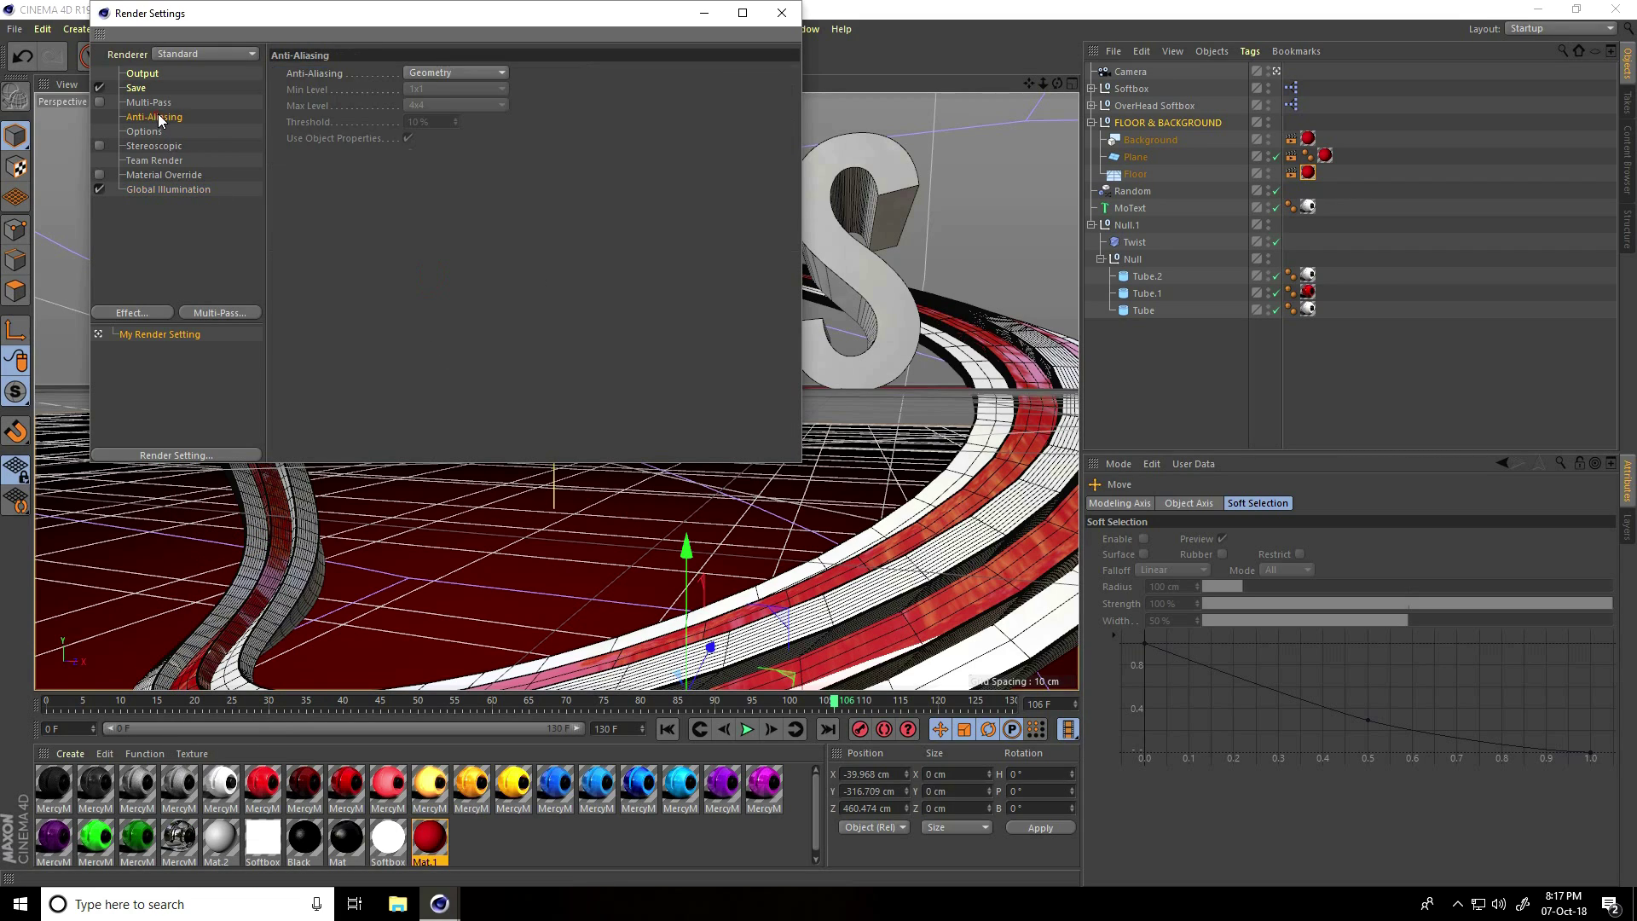
pyautogui.click(443, 74)
pyautogui.click(433, 121)
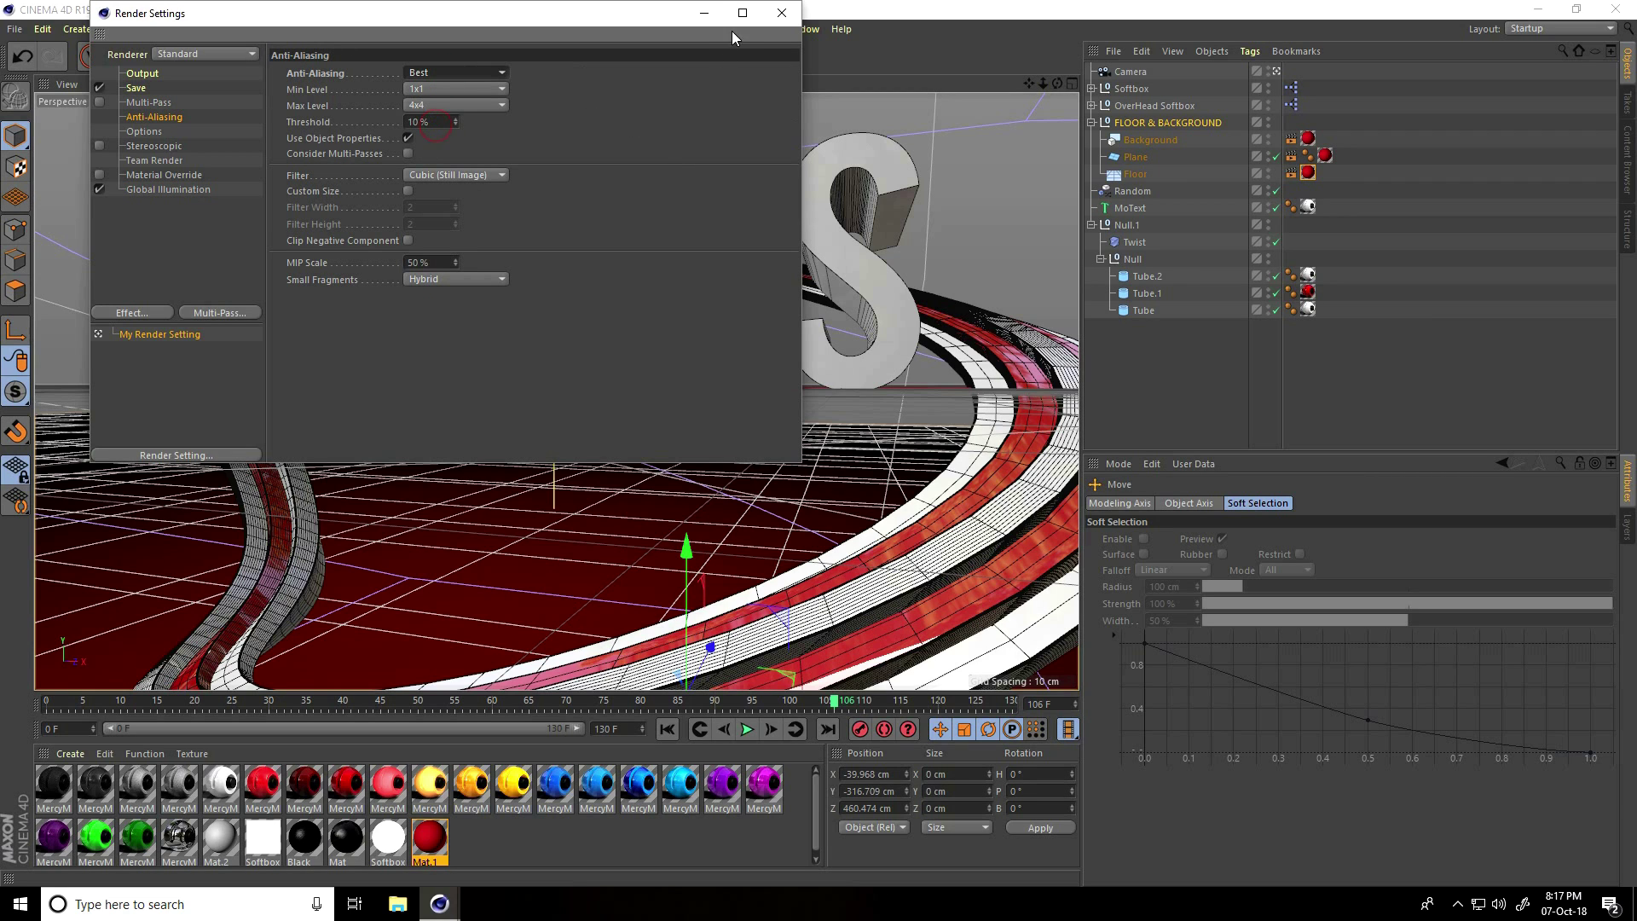
pyautogui.click(781, 12)
# - Render a 1280×720 test frame of SPORTS to the Picture Viewer
pyautogui.click(416, 60)
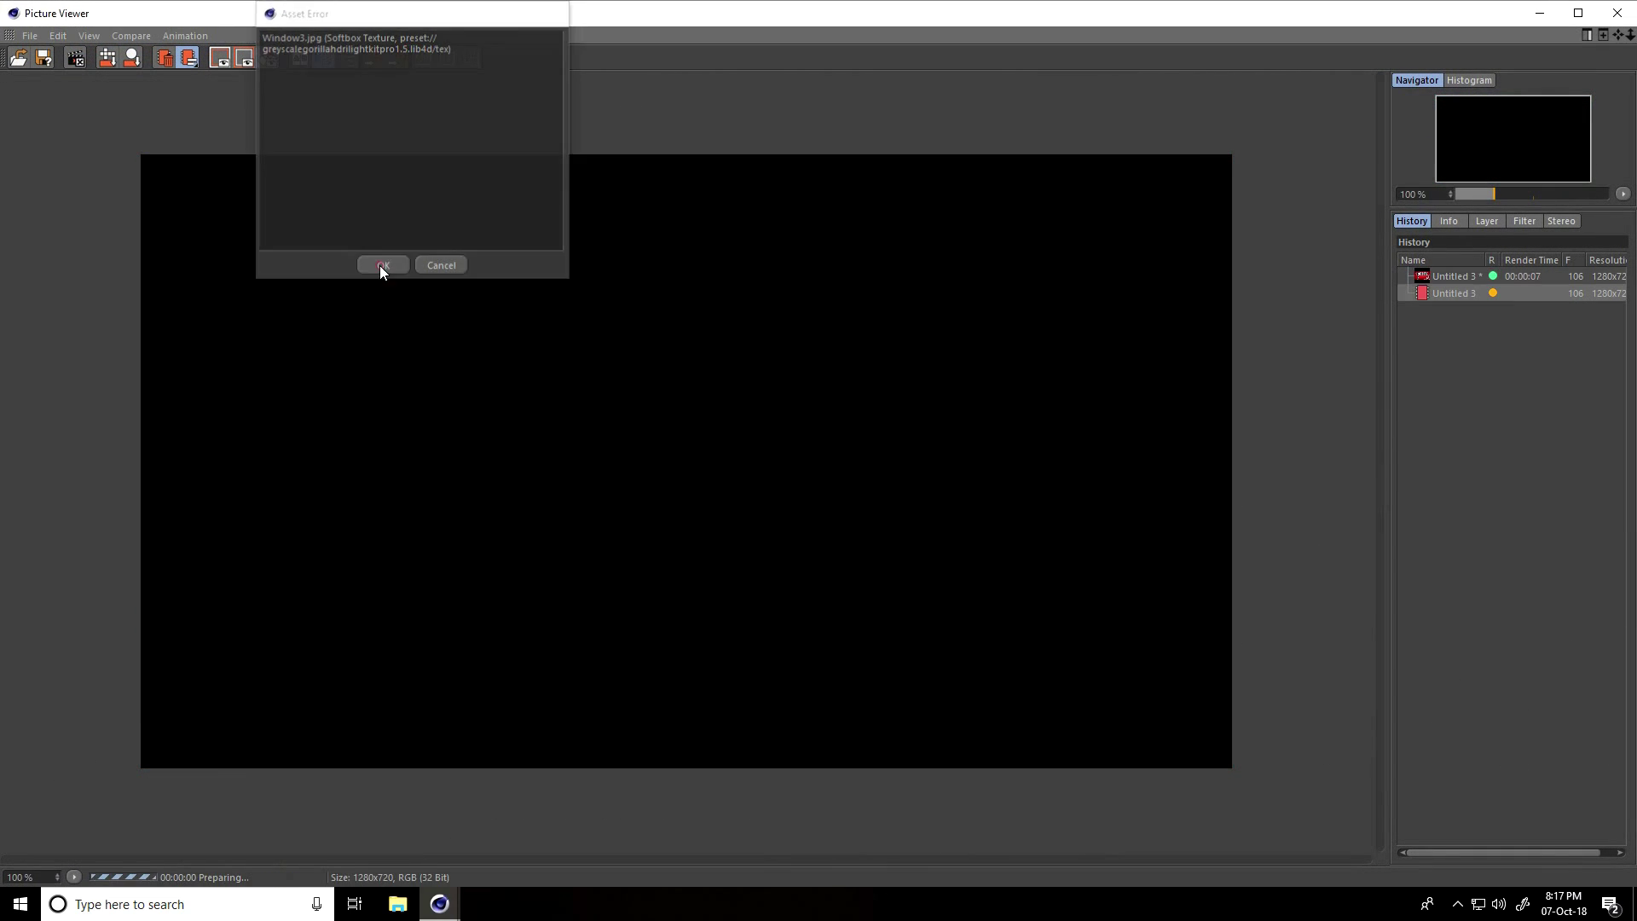
pyautogui.click(383, 265)
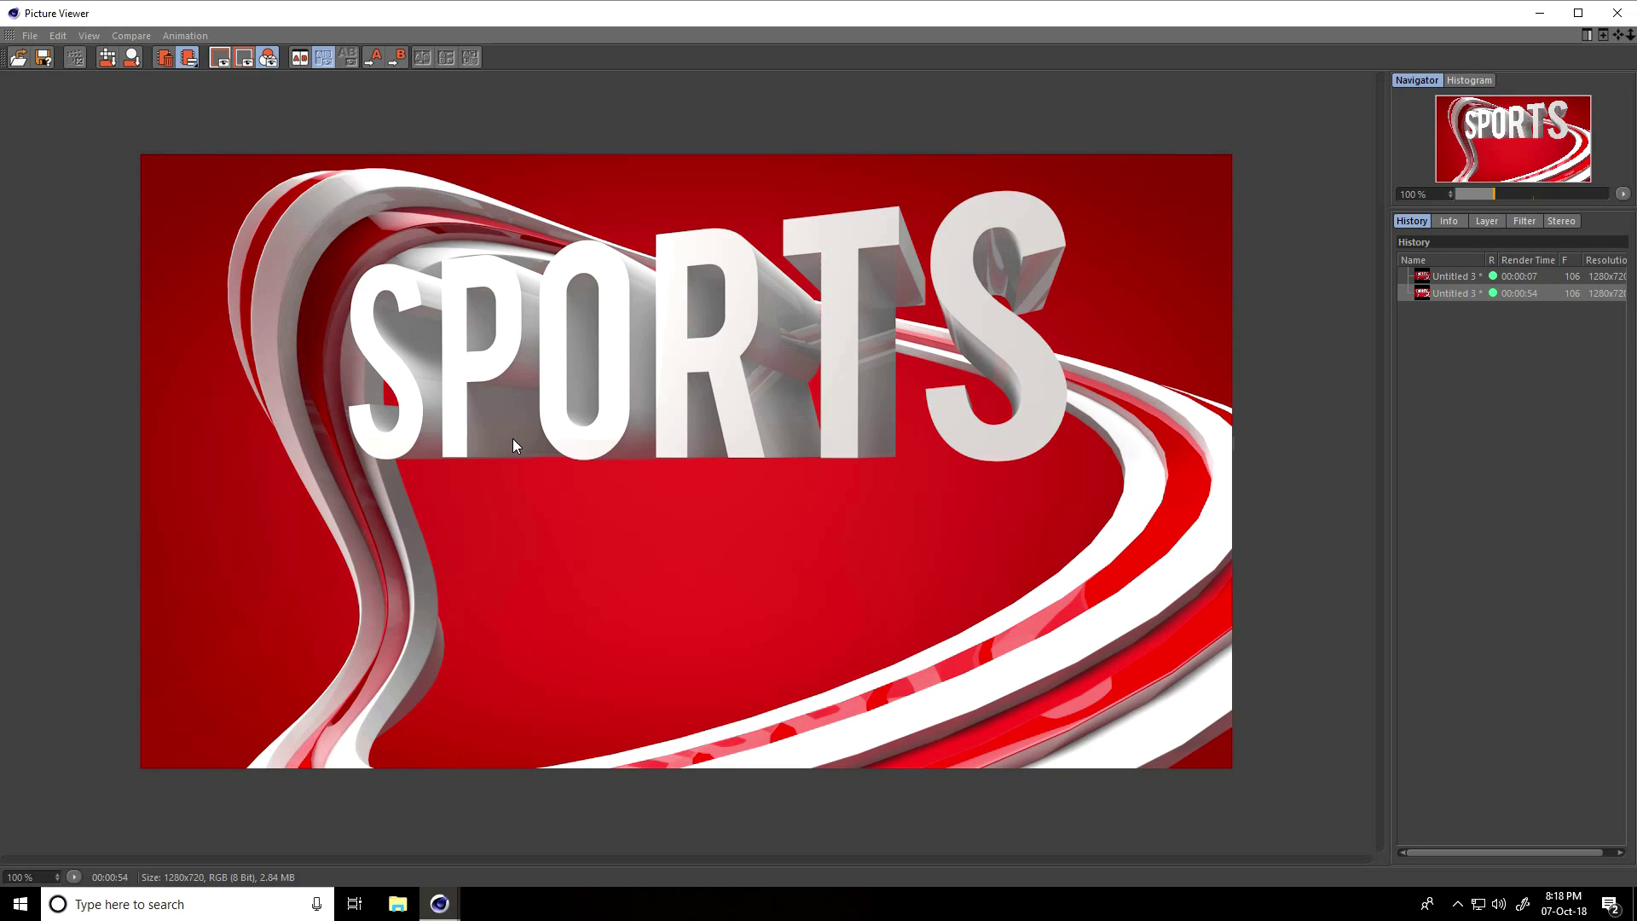
pyautogui.click(1616, 13)
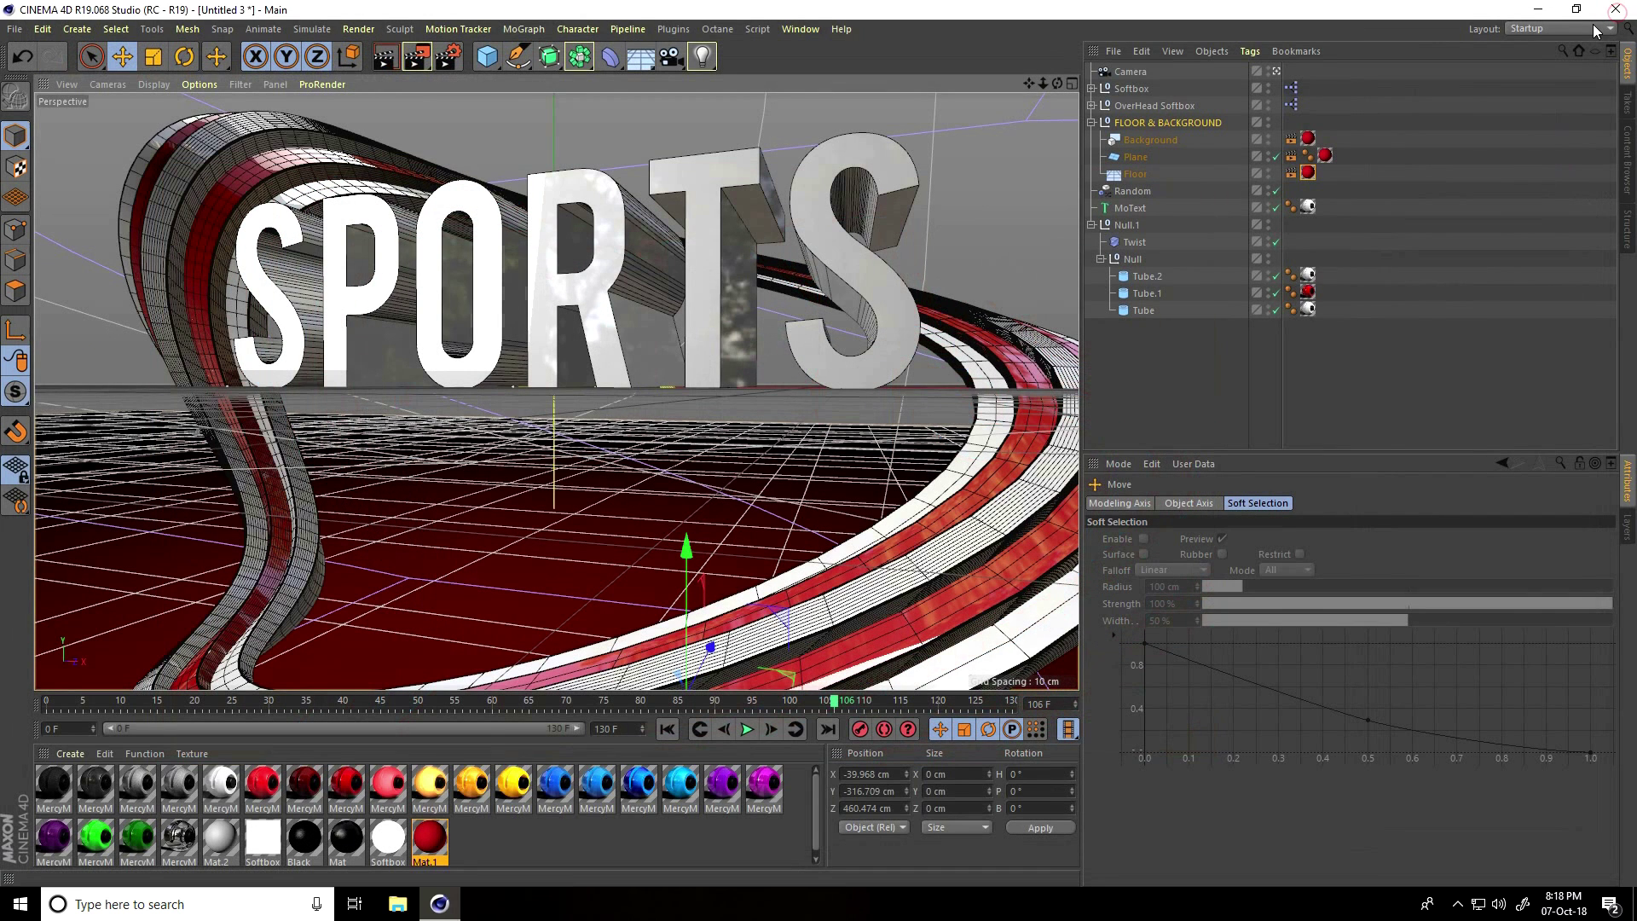
# - Set output to the HDTV 1080 29.97 preset with All Frames (0–130)
pyautogui.click(448, 56)
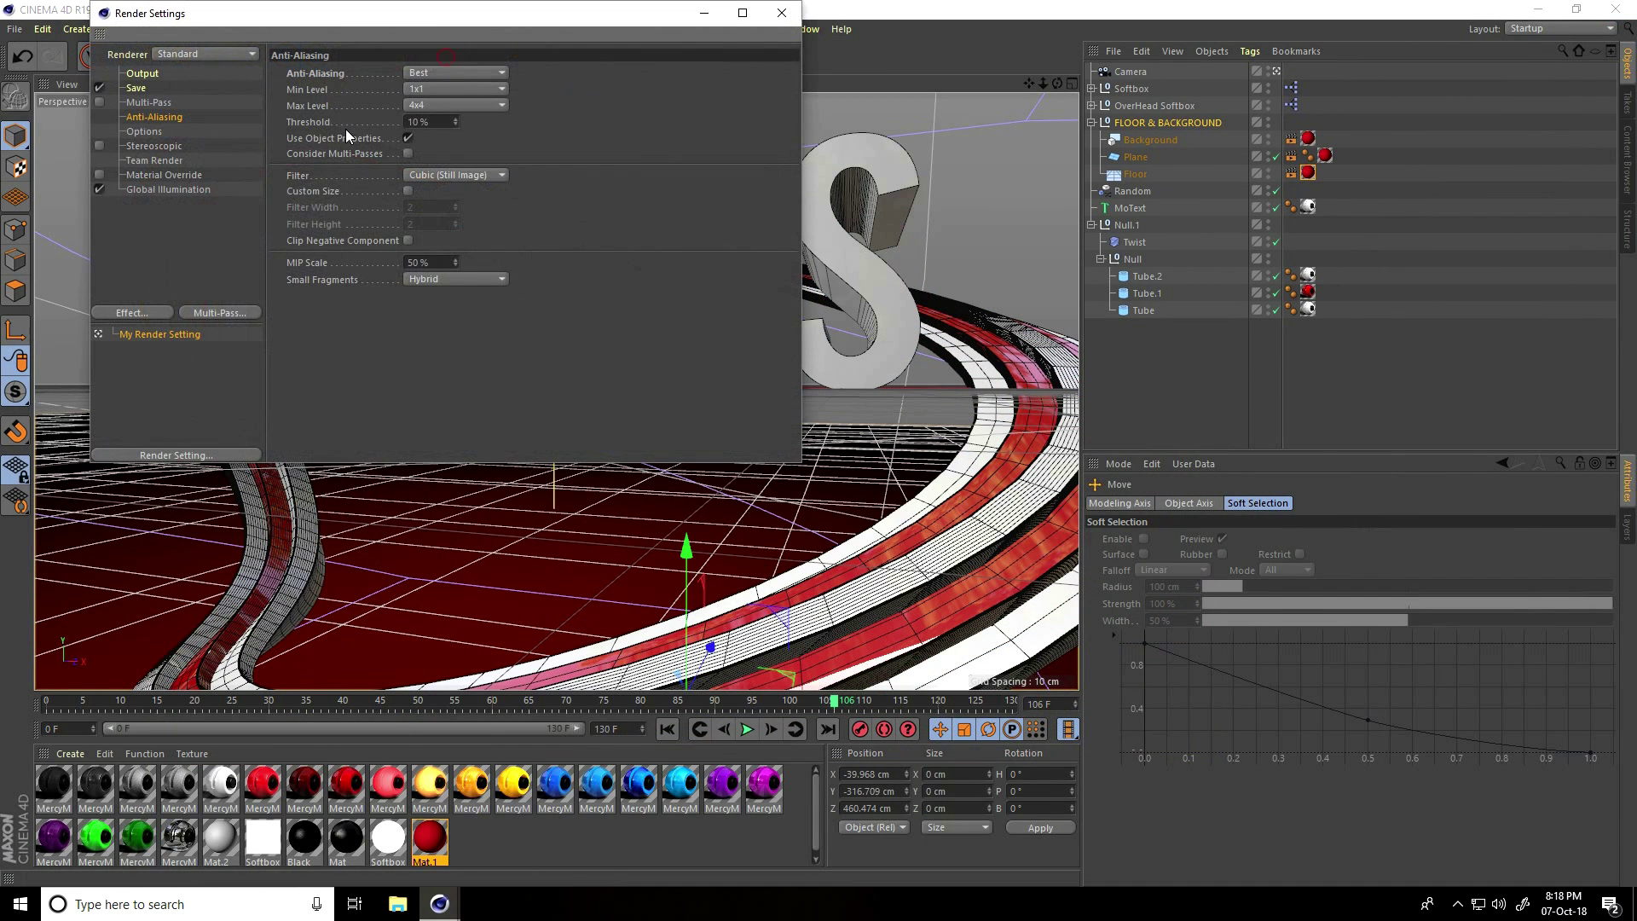
pyautogui.click(142, 74)
pyautogui.click(288, 73)
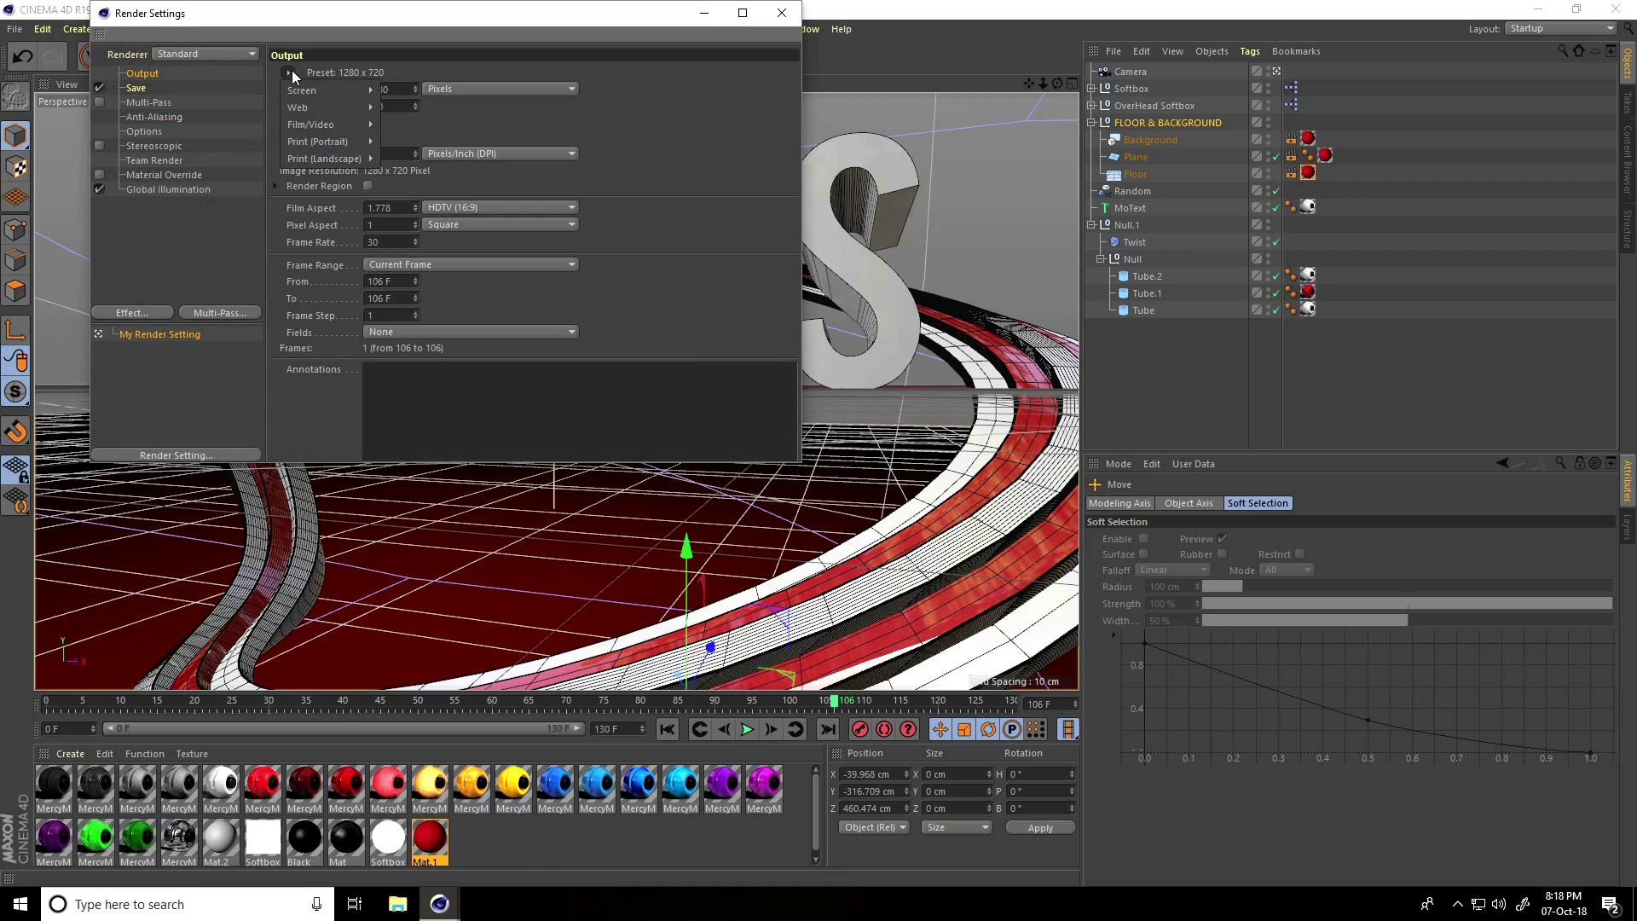
pyautogui.moveTo(326, 124)
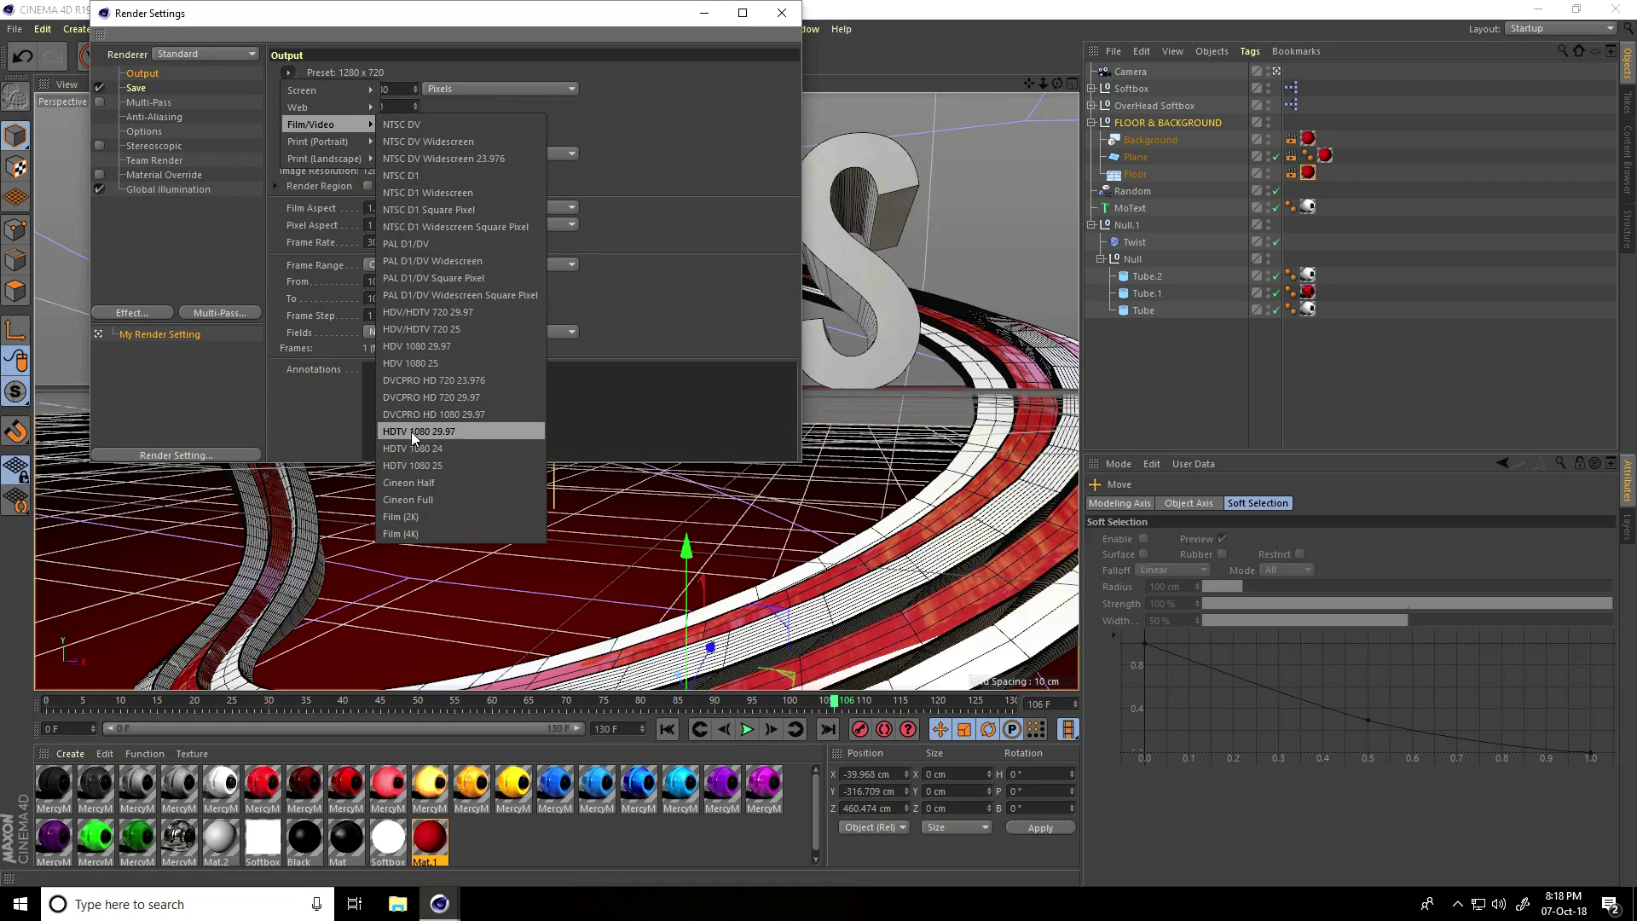
pyautogui.click(458, 433)
pyautogui.click(410, 268)
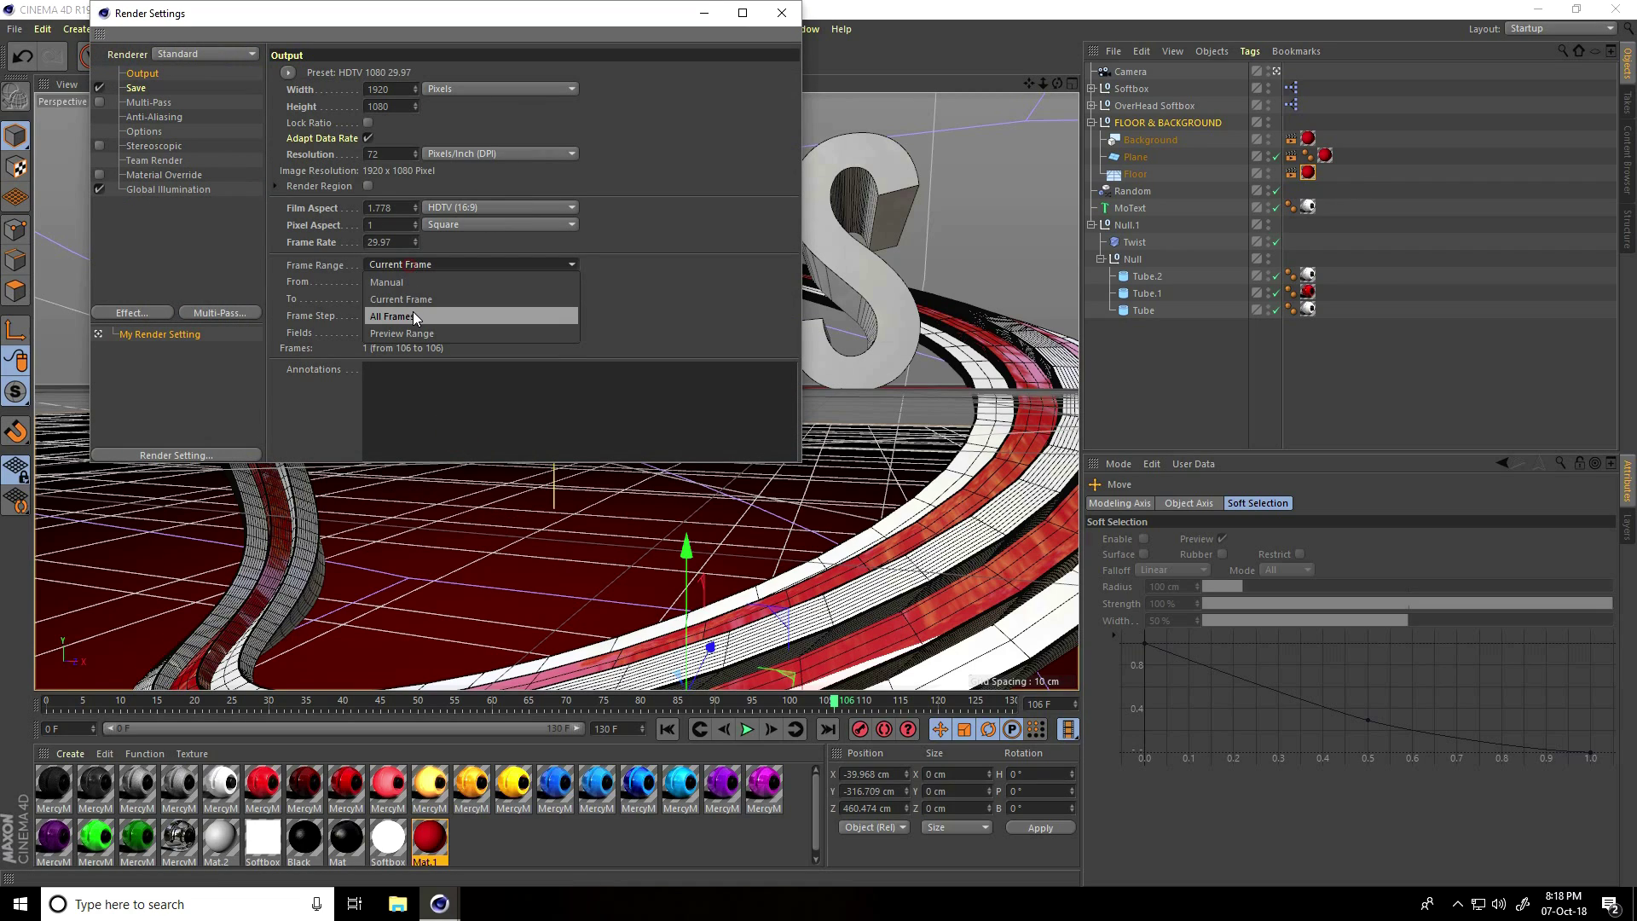
pyautogui.click(416, 318)
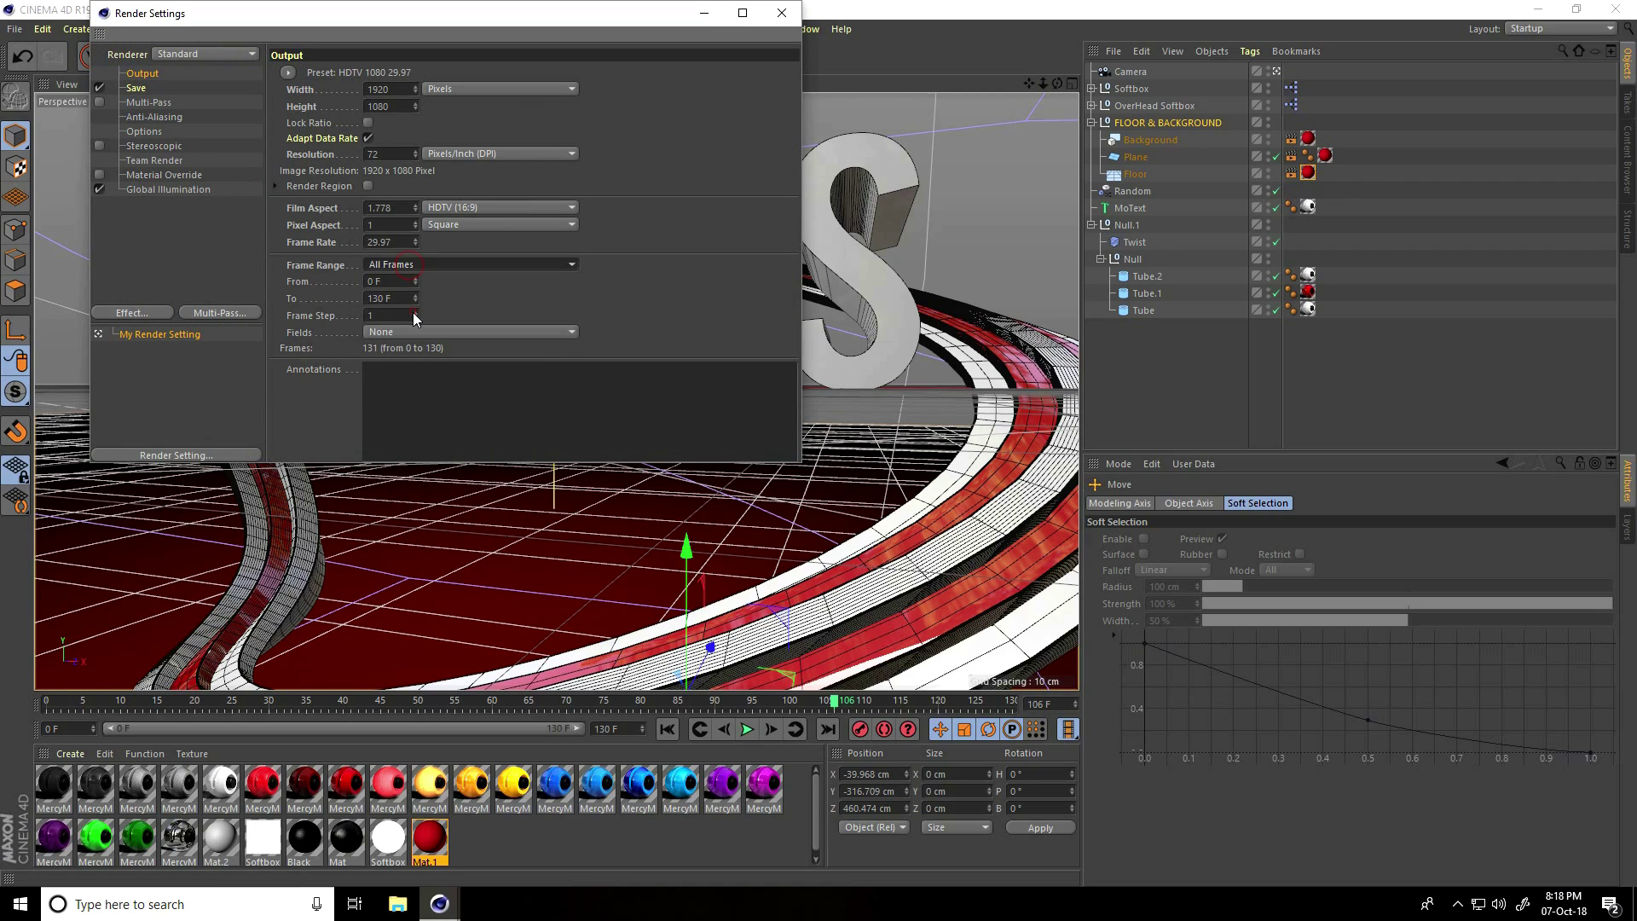
# - Set the saved image format to JPG
pyautogui.click(138, 89)
pyautogui.click(414, 122)
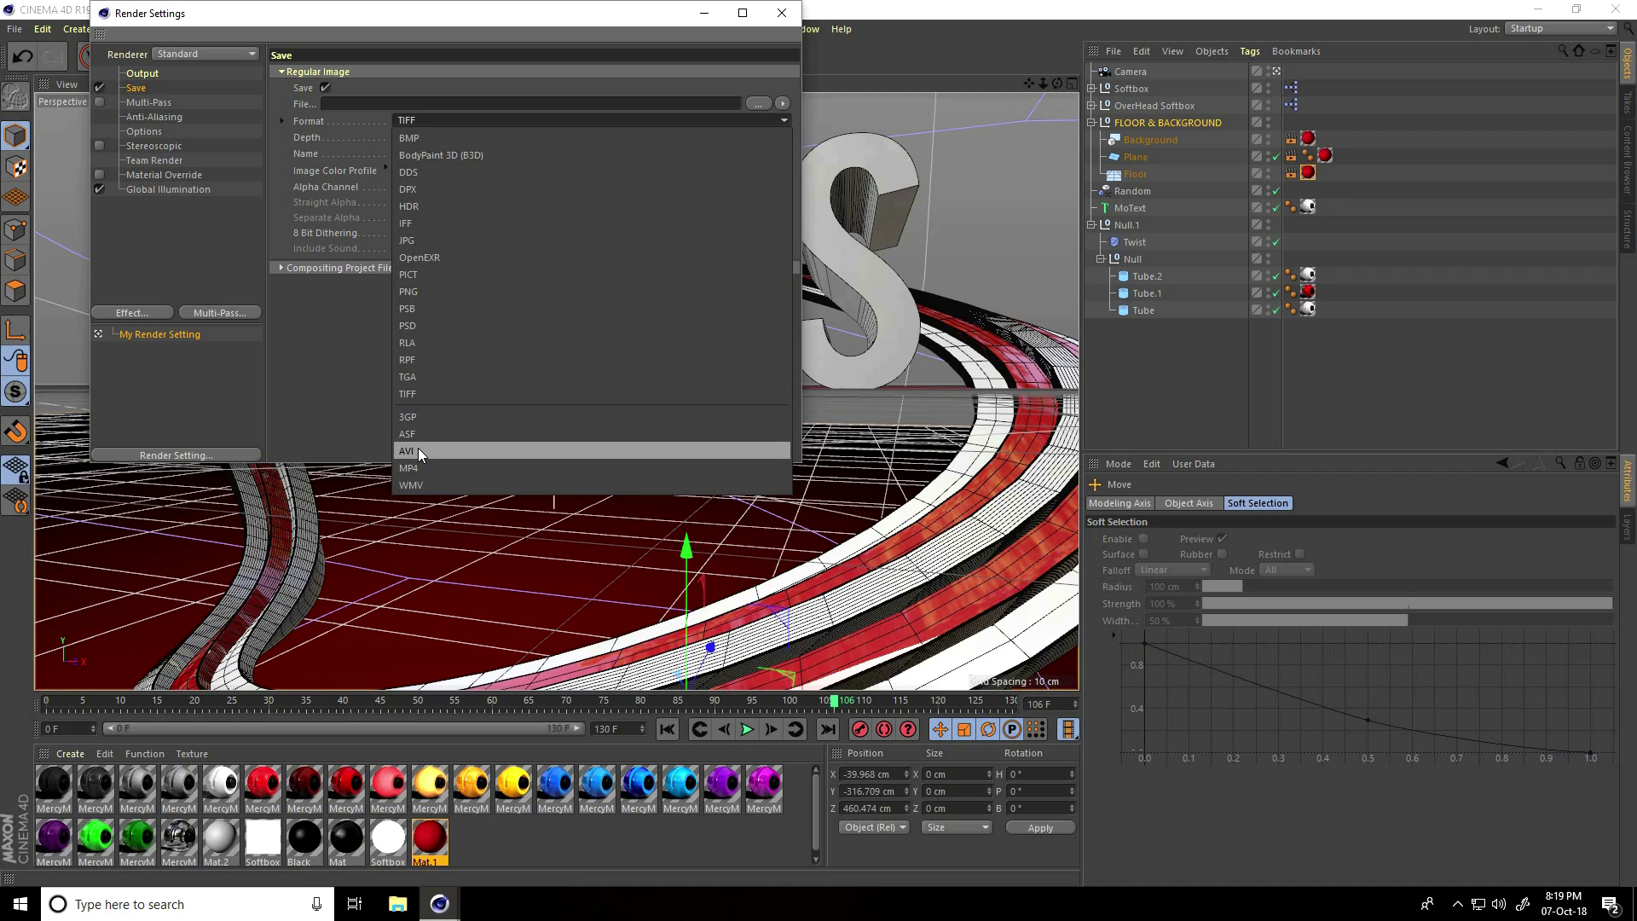
pyautogui.click(438, 243)
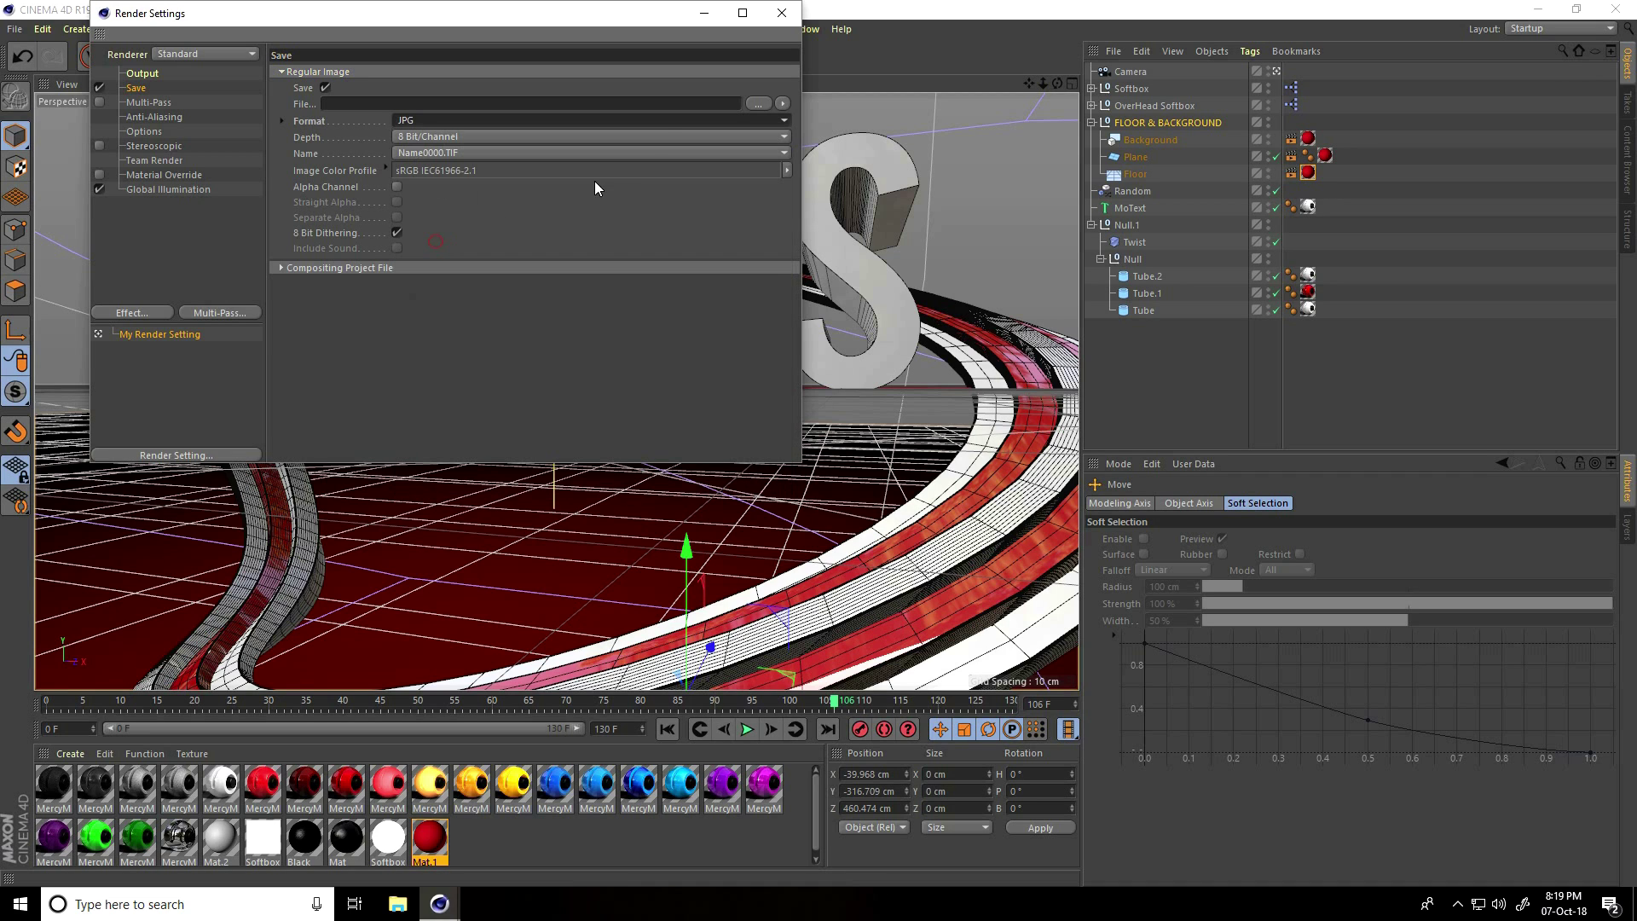
pyautogui.click(756, 103)
# - Save the render output as 'a' inside a new folder on the Desktop
pyautogui.click(70, 126)
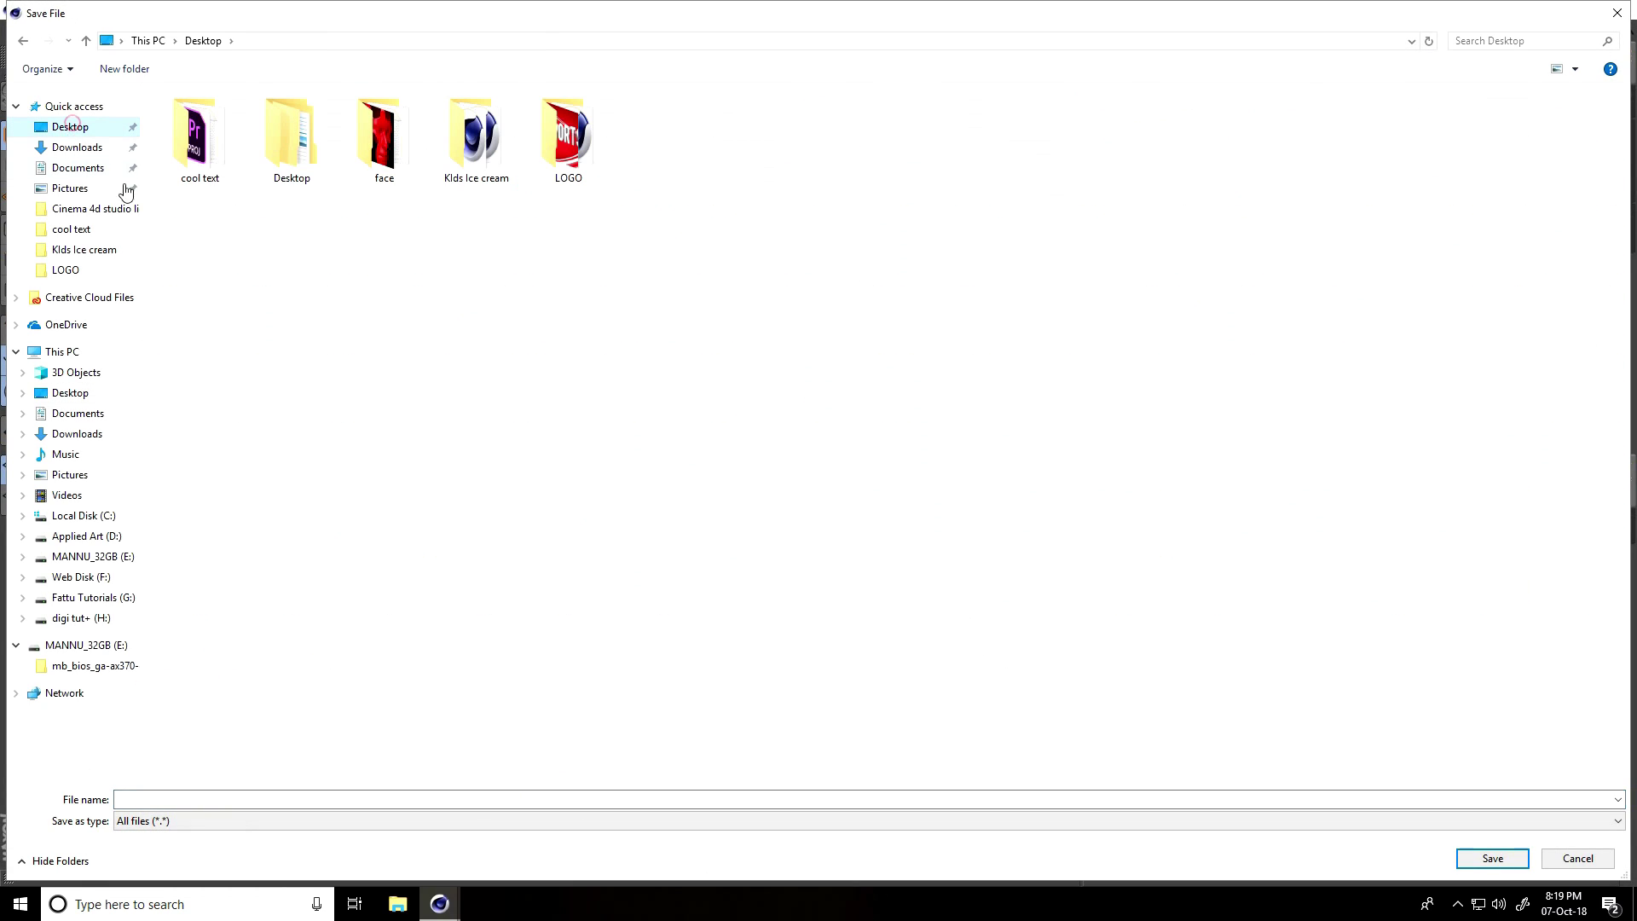
pyautogui.rightClick(323, 503)
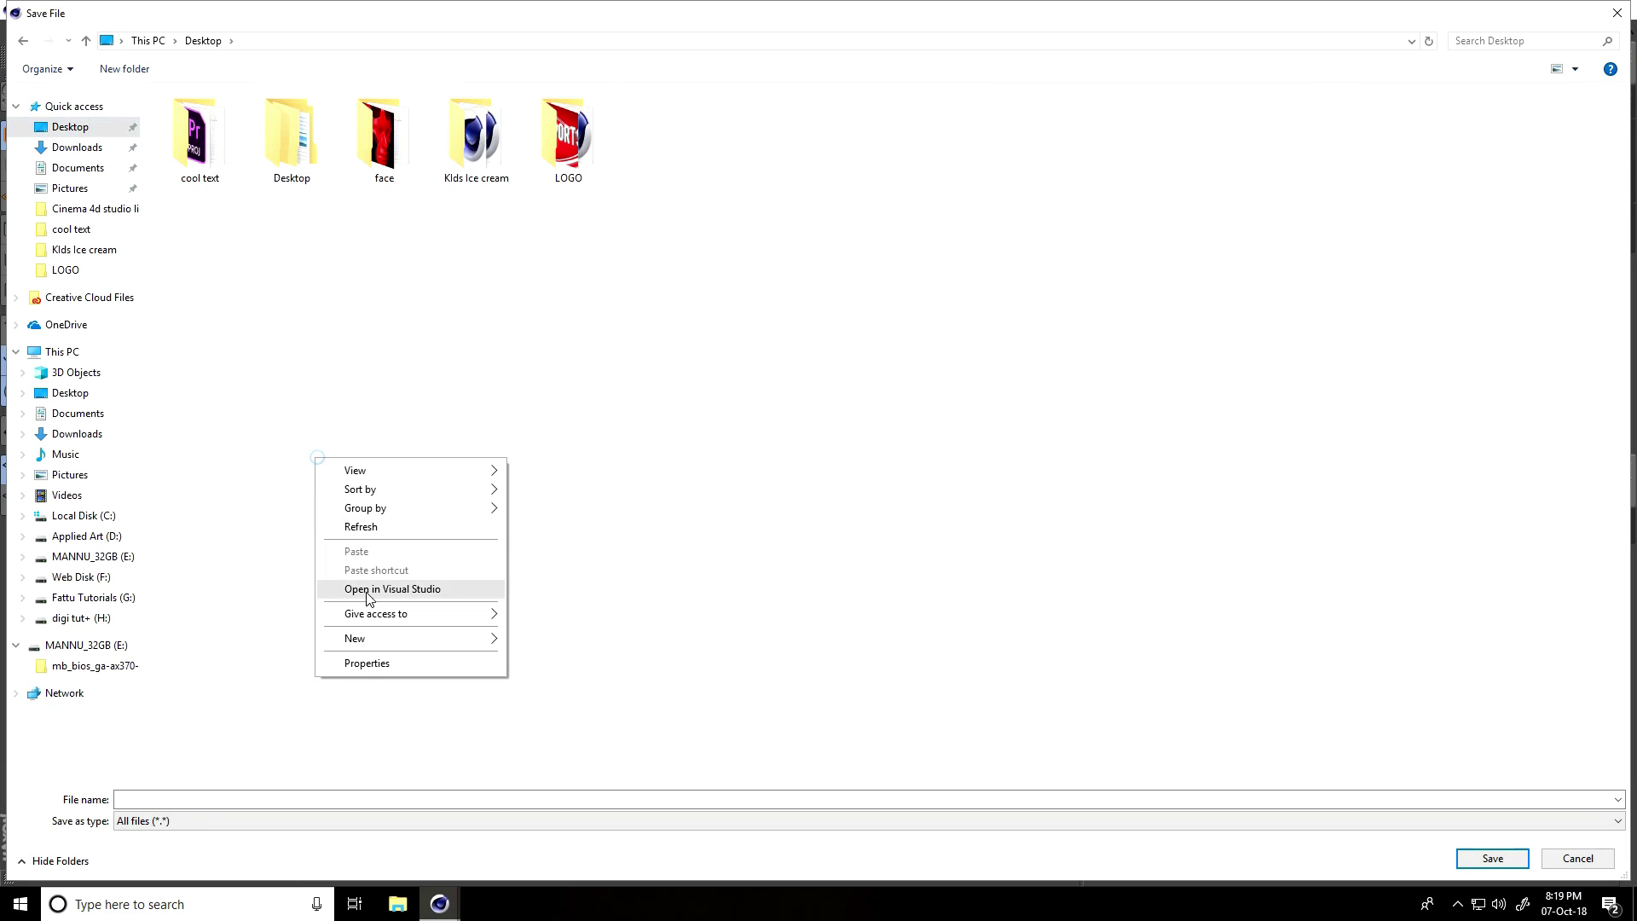
pyautogui.moveTo(413, 642)
pyautogui.click(565, 637)
pyautogui.press('Return')
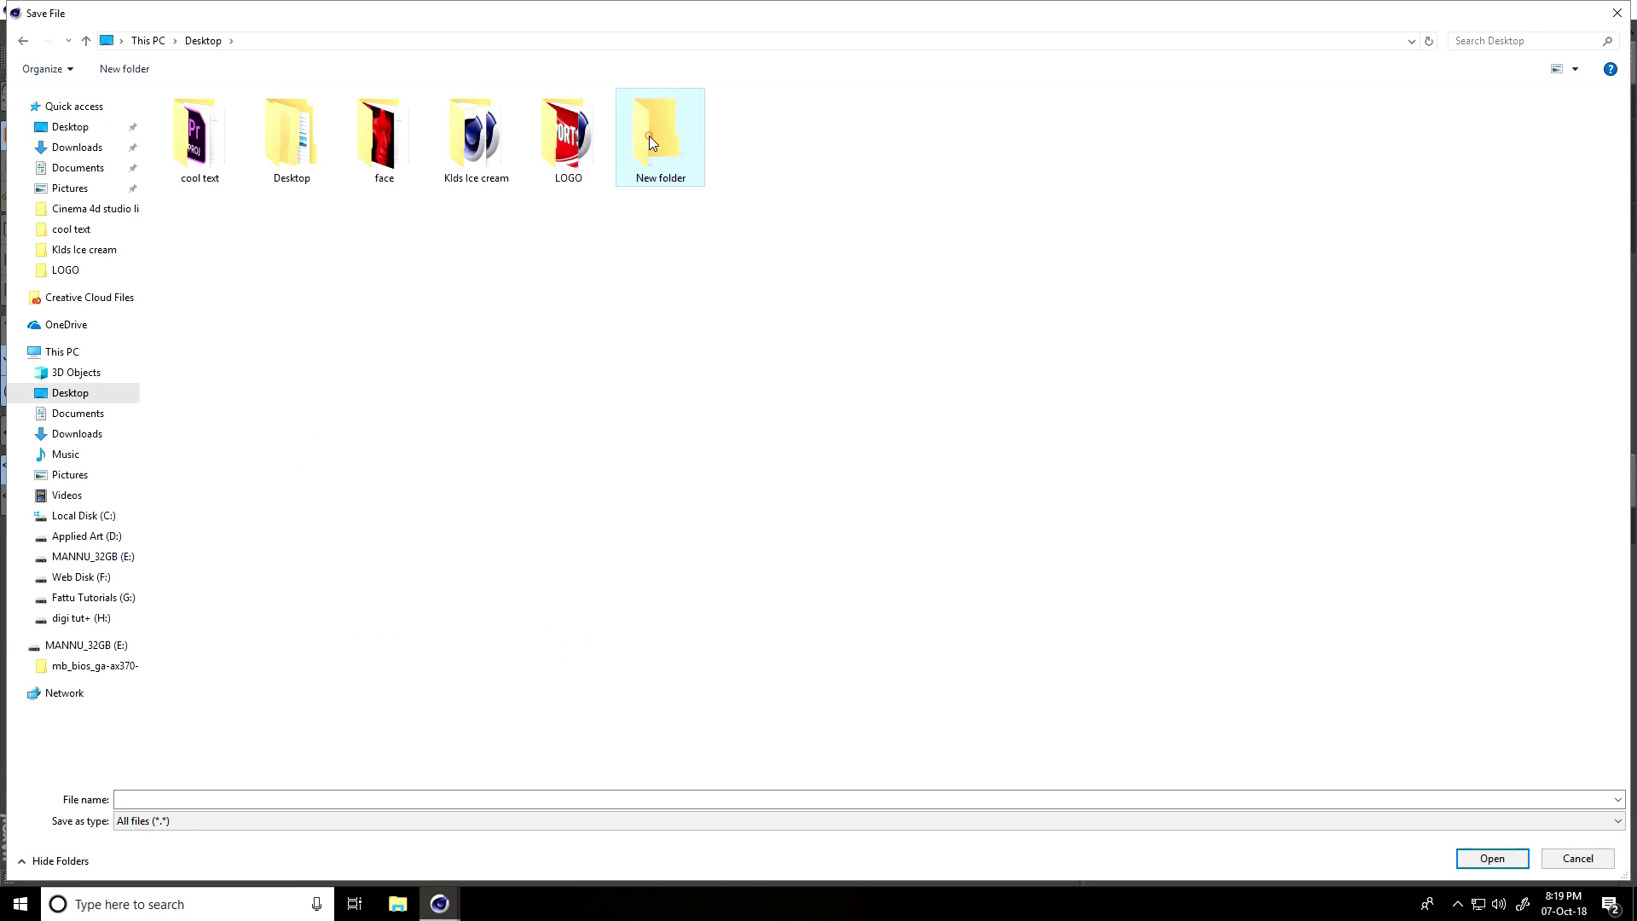
pyautogui.doubleClick(648, 135)
pyautogui.click(521, 798)
pyautogui.write('a')
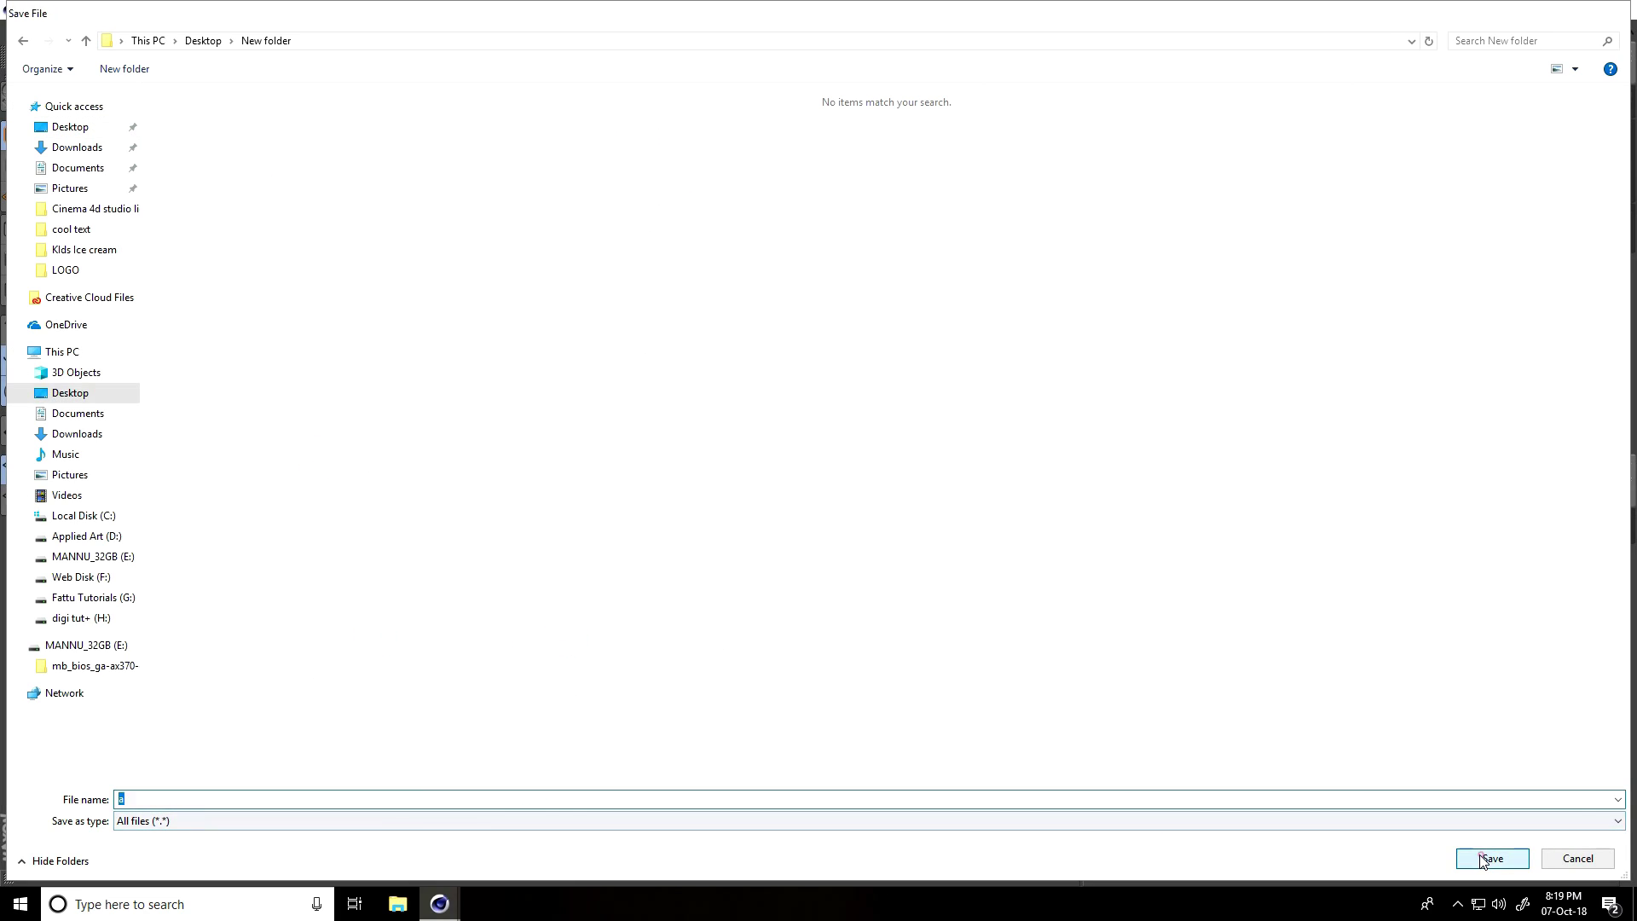
pyautogui.click(1492, 858)
# - Start rendering the full 1080p sequence to the Picture Viewer
pyautogui.click(781, 13)
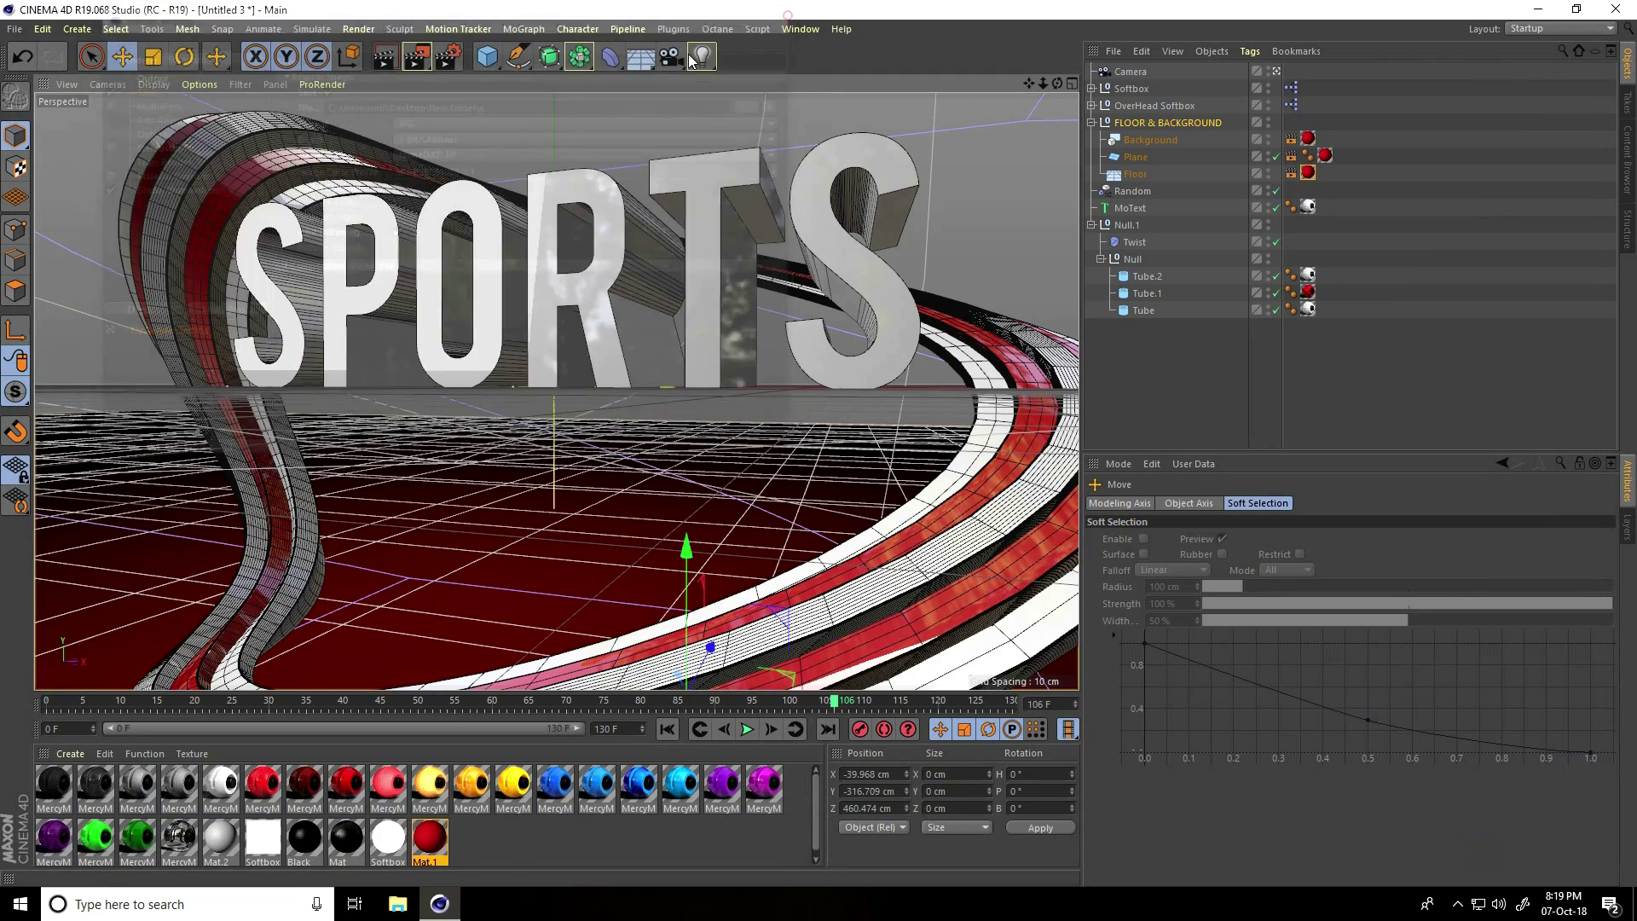
pyautogui.click(417, 57)
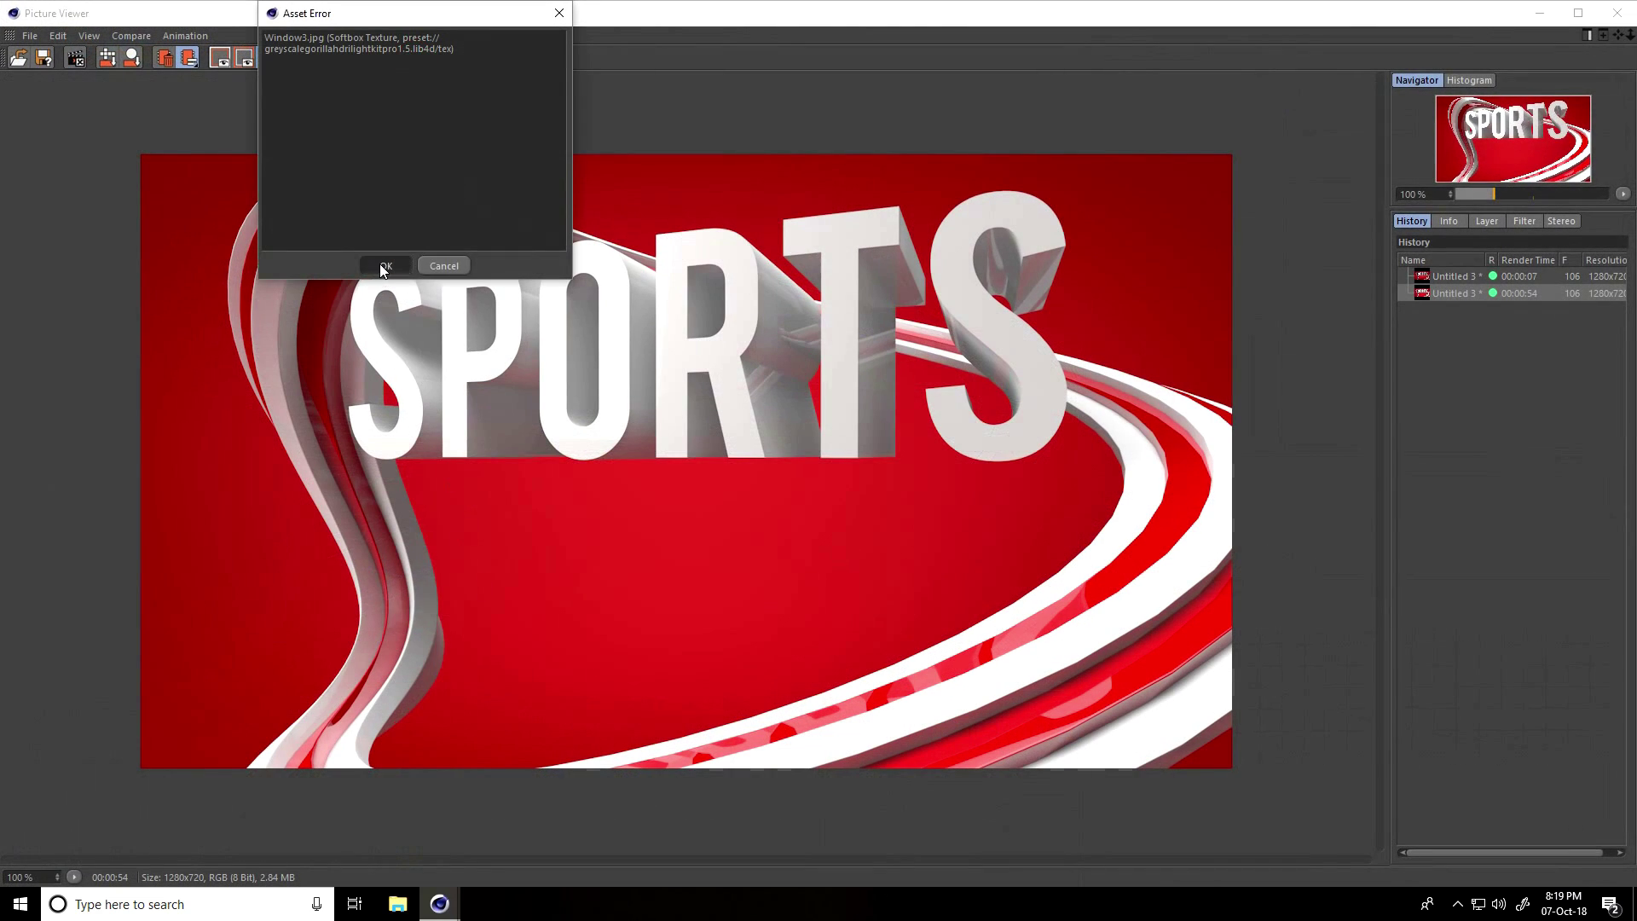
pyautogui.click(383, 265)
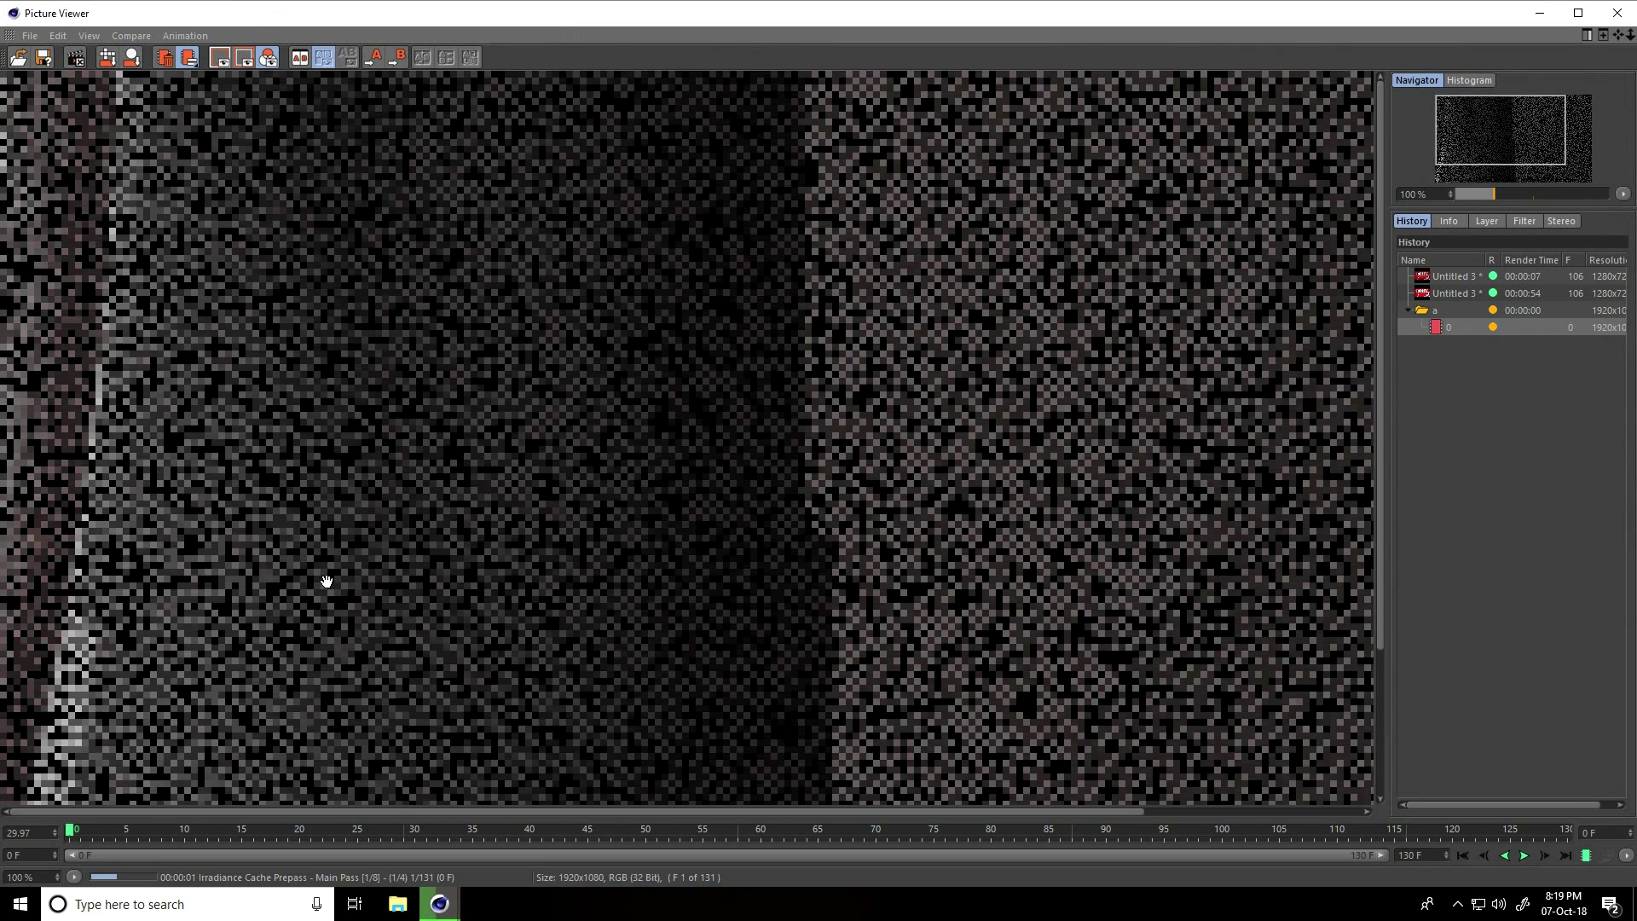